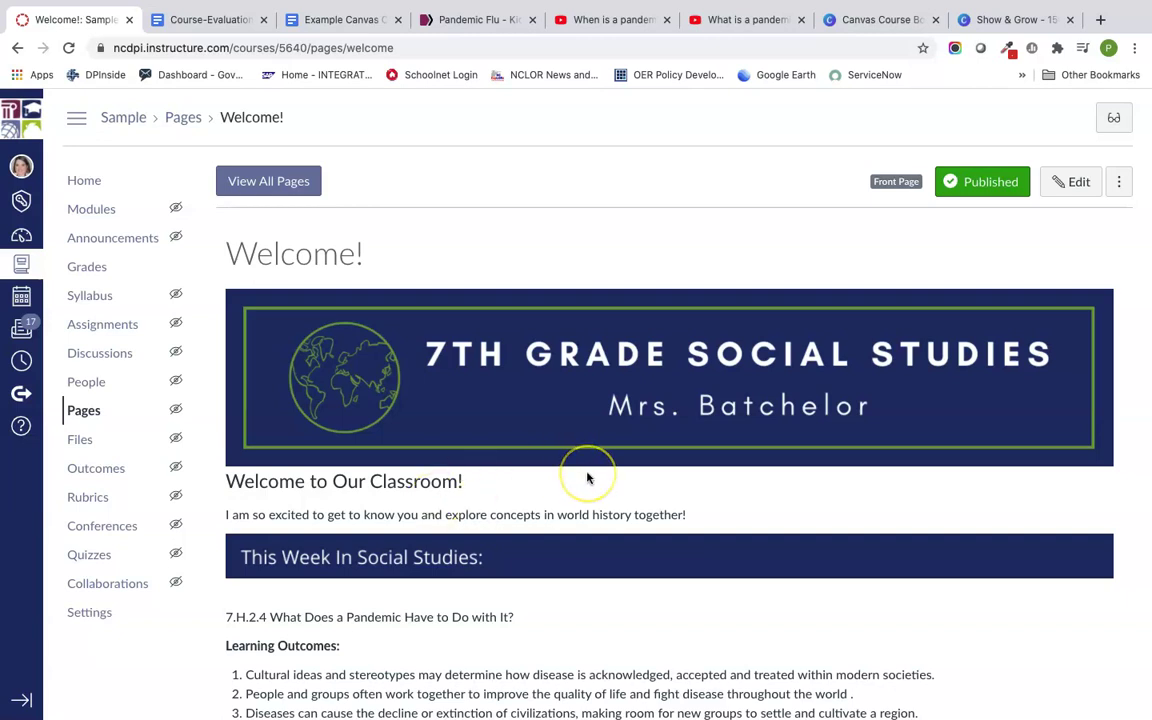
- Review the course's Welcome page, the Course-Evaluation-Checklist document and the Example Canvas Course Design Template
{"action": "scroll", "coordinate": [587, 476], "scroll_direction": "down", "scroll_amount": 5}
{"action": "scroll", "coordinate": [587, 477], "scroll_direction": "down", "scroll_amount": 1}
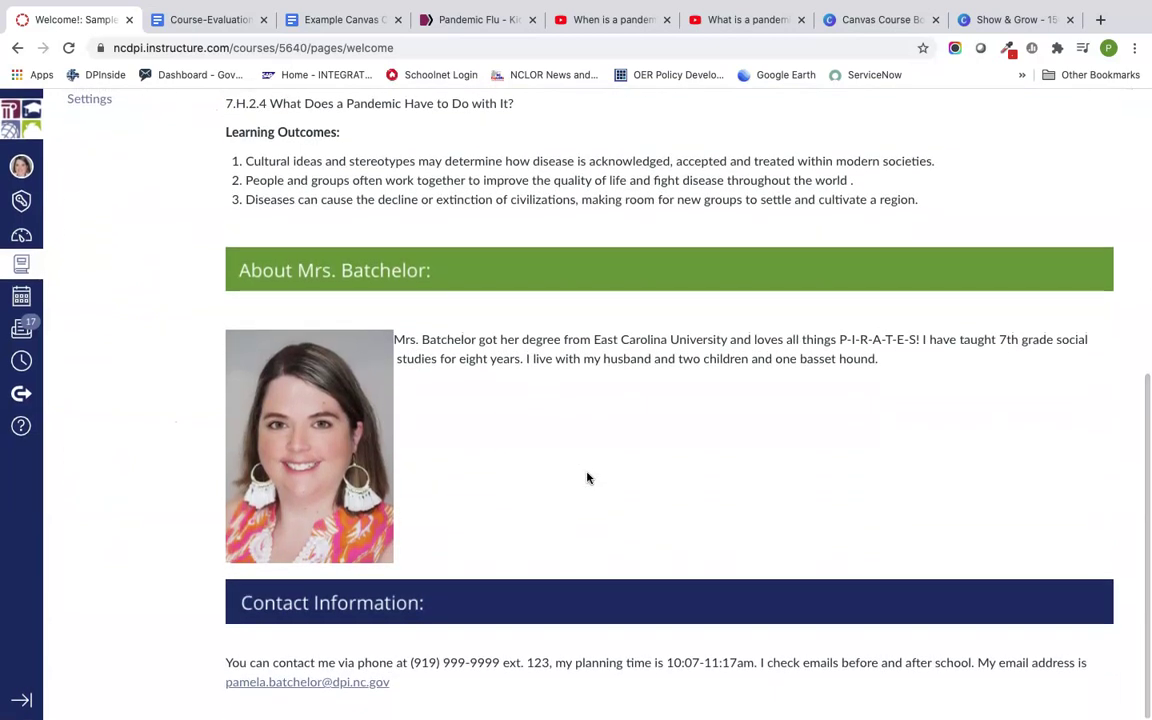
{"action": "scroll", "coordinate": [587, 477], "scroll_direction": "up", "scroll_amount": 5}
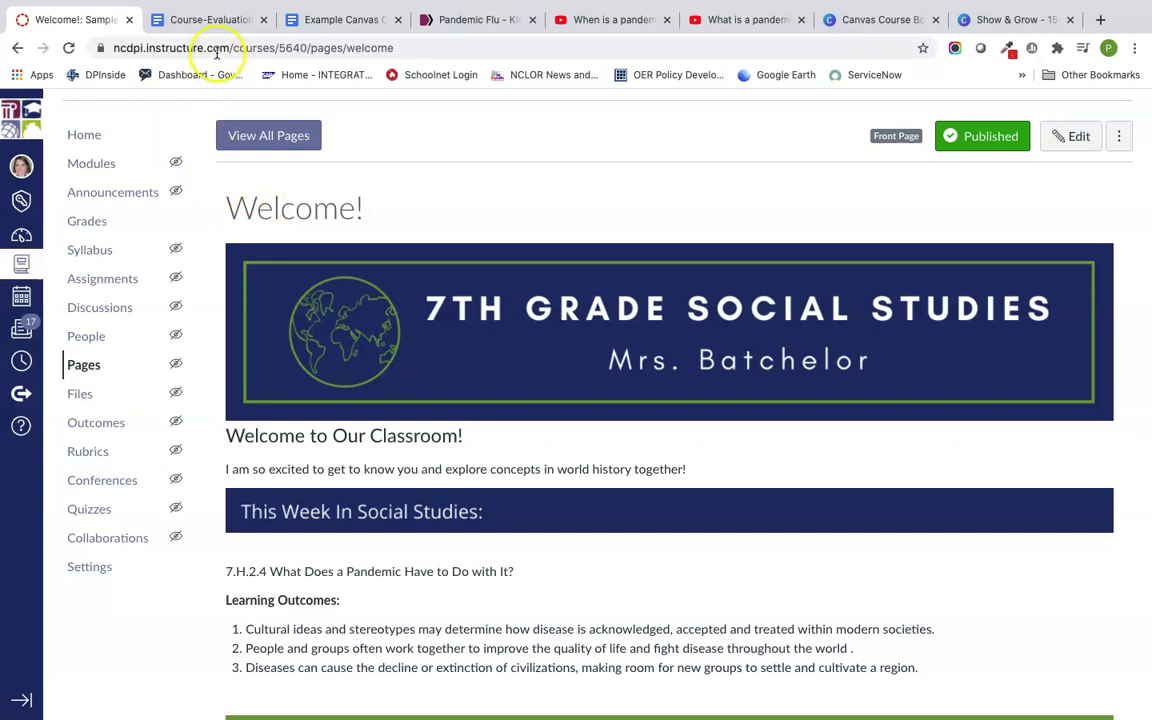
{"action": "left_click", "coordinate": [226, 21]}
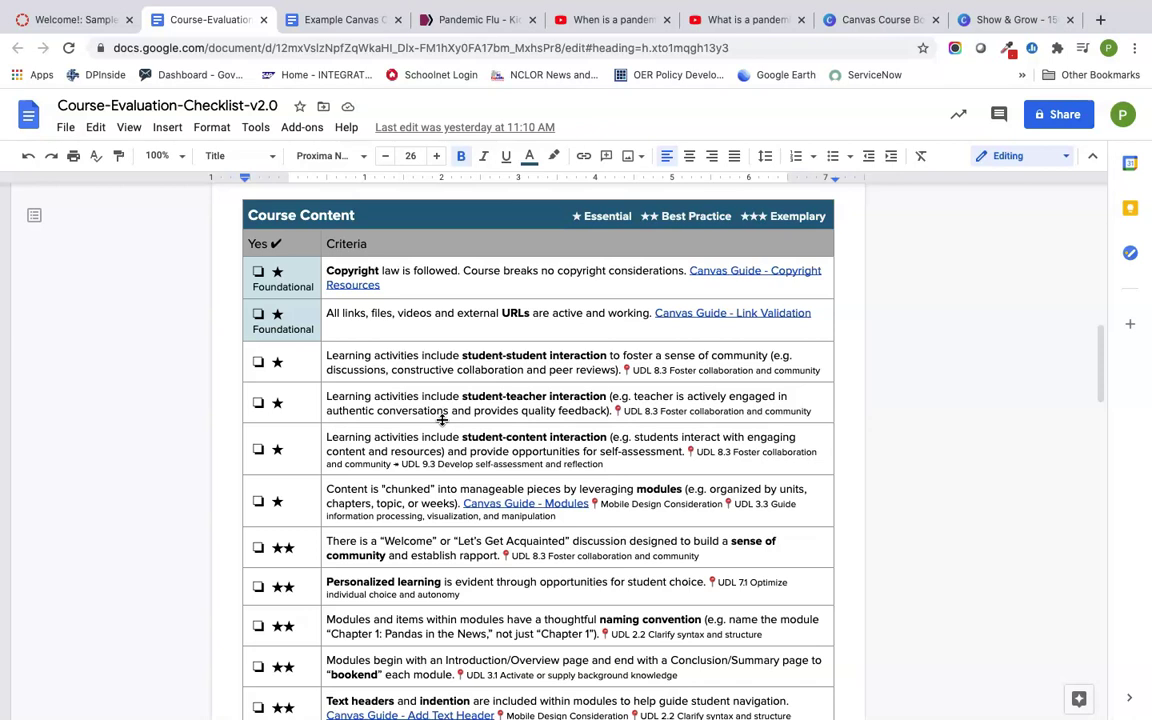
{"action": "left_click", "coordinate": [341, 24]}
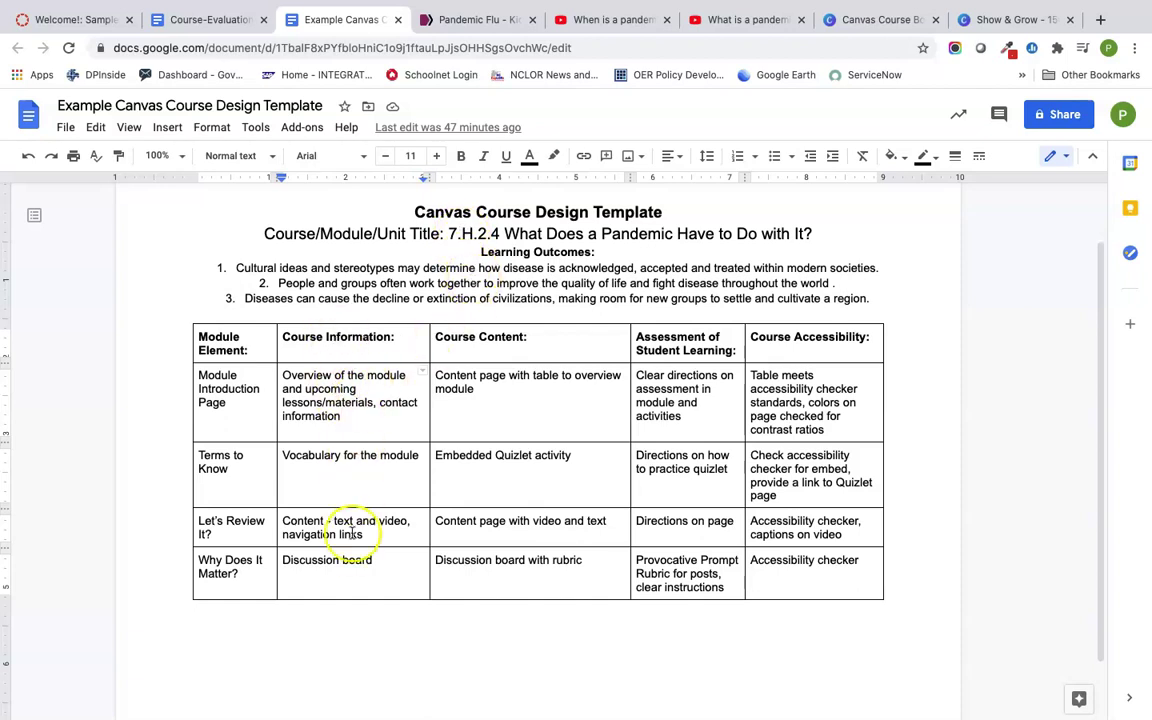
{"action": "left_click", "coordinate": [378, 468]}
- Start a new course module named "Unit 1: 7.H.2.4 What Does a Pandemic Have to Do with It?", copying the unit title from the design template
{"action": "left_click", "coordinate": [104, 21]}
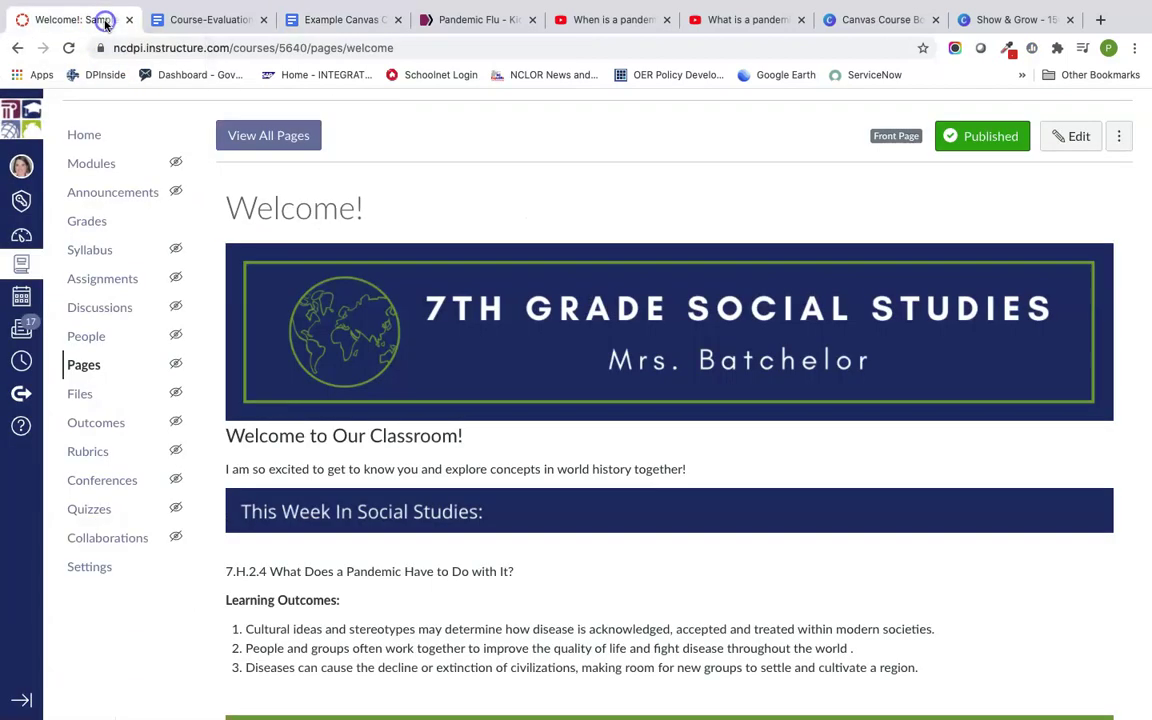
{"action": "left_click", "coordinate": [97, 165]}
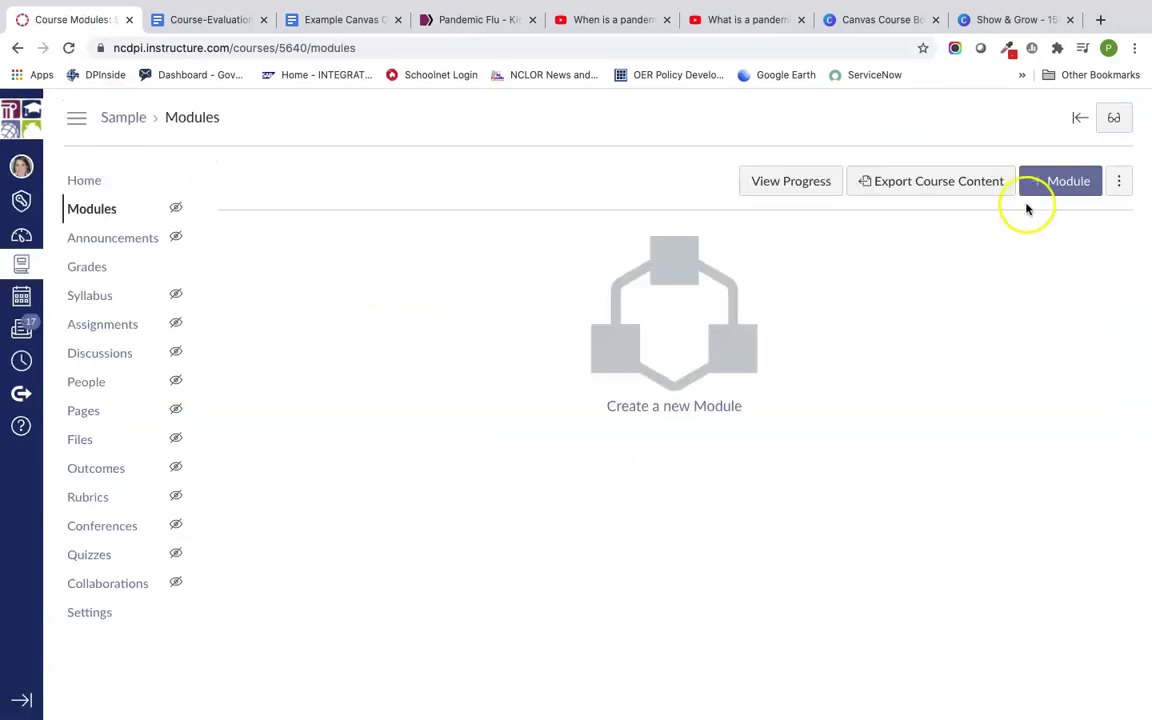
{"action": "left_click", "coordinate": [1050, 184]}
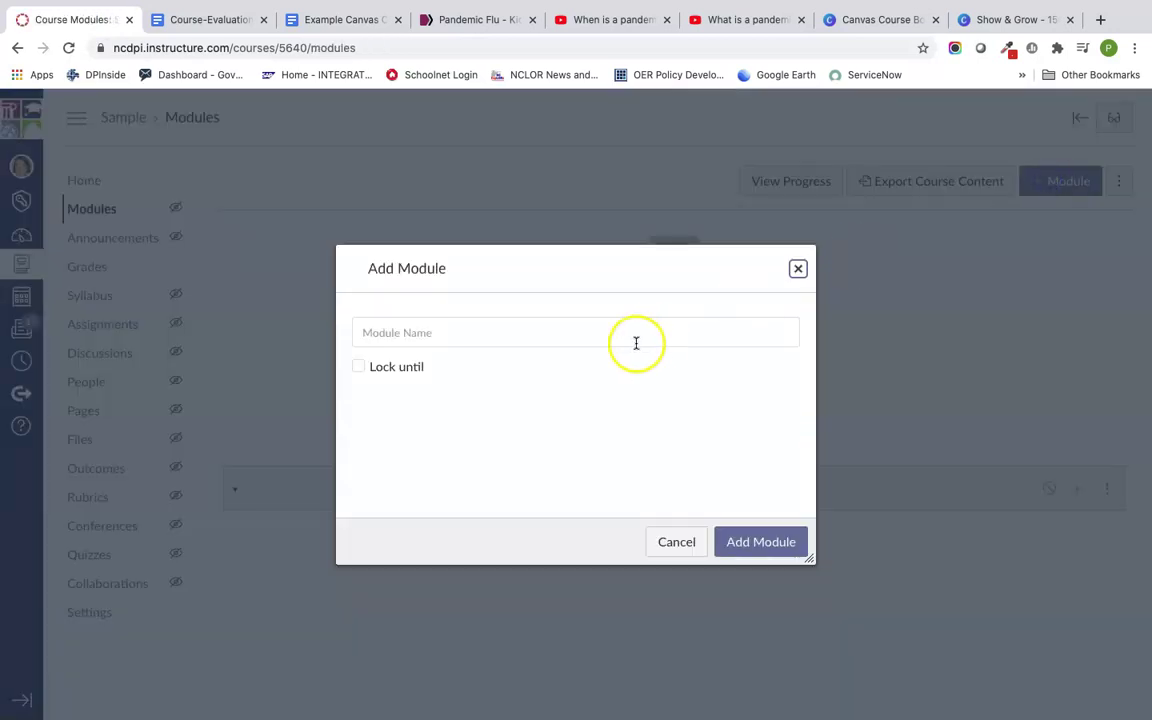
{"action": "left_click", "coordinate": [564, 334]}
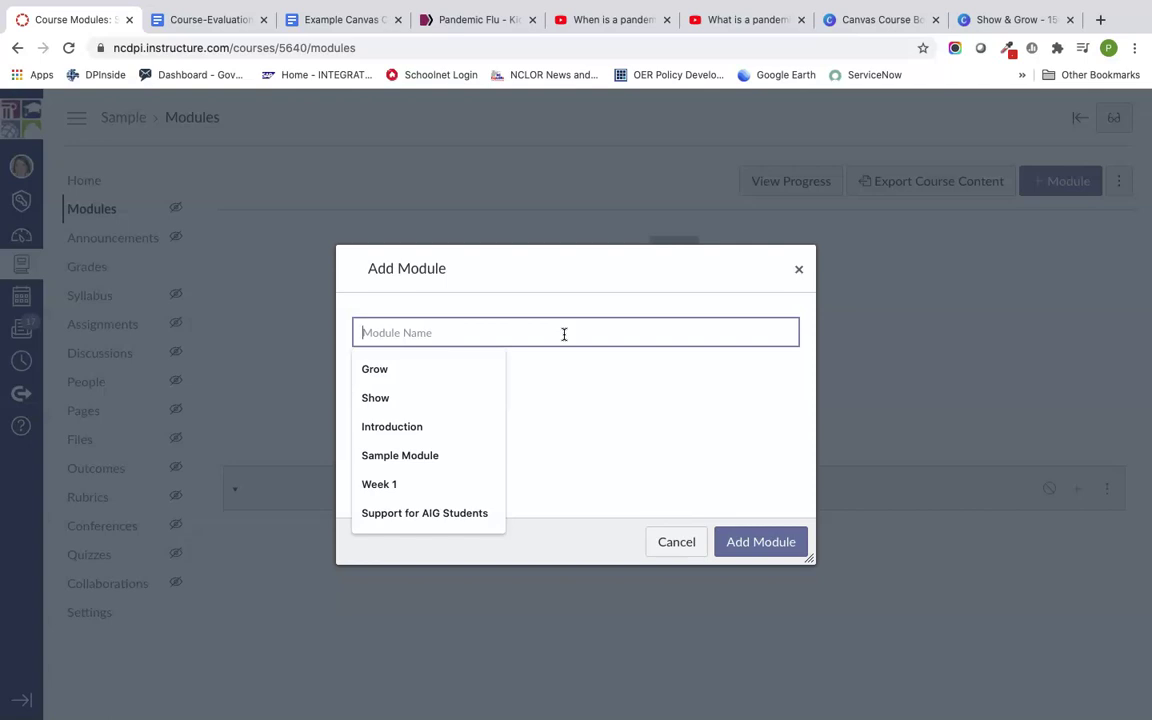
{"action": "left_click", "coordinate": [321, 20]}
{"action": "left_click_drag", "start_coordinate": [816, 233], "coordinate": [452, 232]}
{"action": "key", "text": "ctrl+c"}
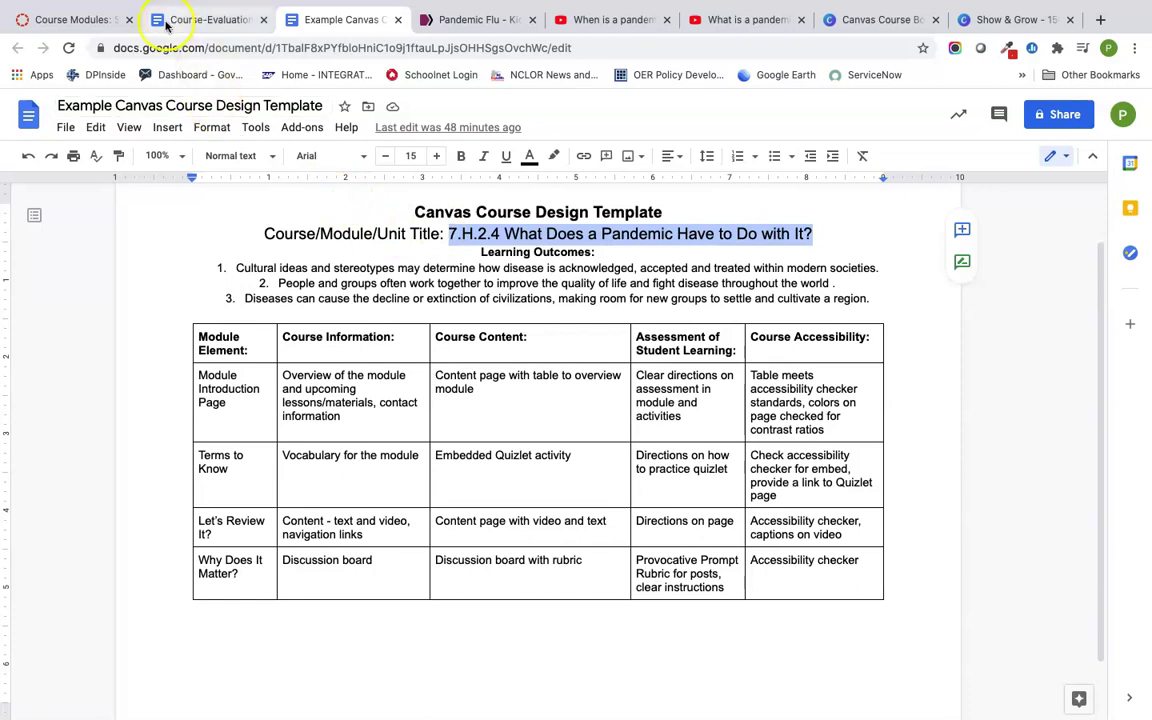
{"action": "left_click", "coordinate": [80, 20]}
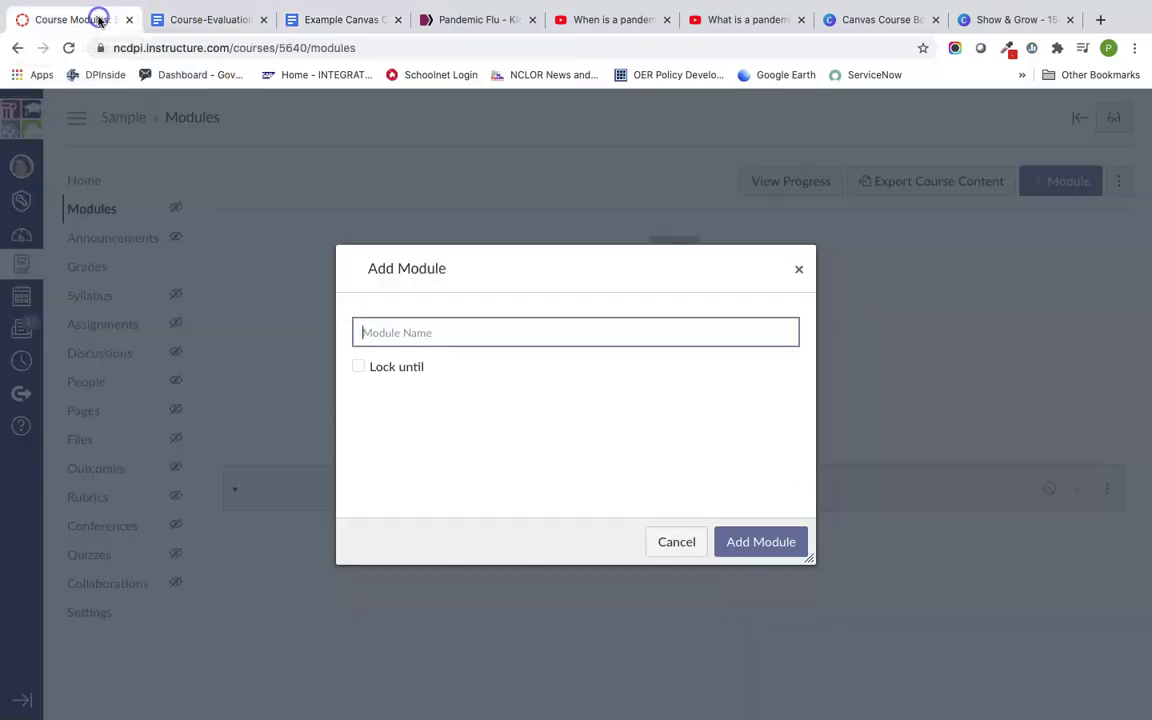
{"action": "type", "text": "Unit 1:"}
{"action": "key", "text": "ctrl+v"}
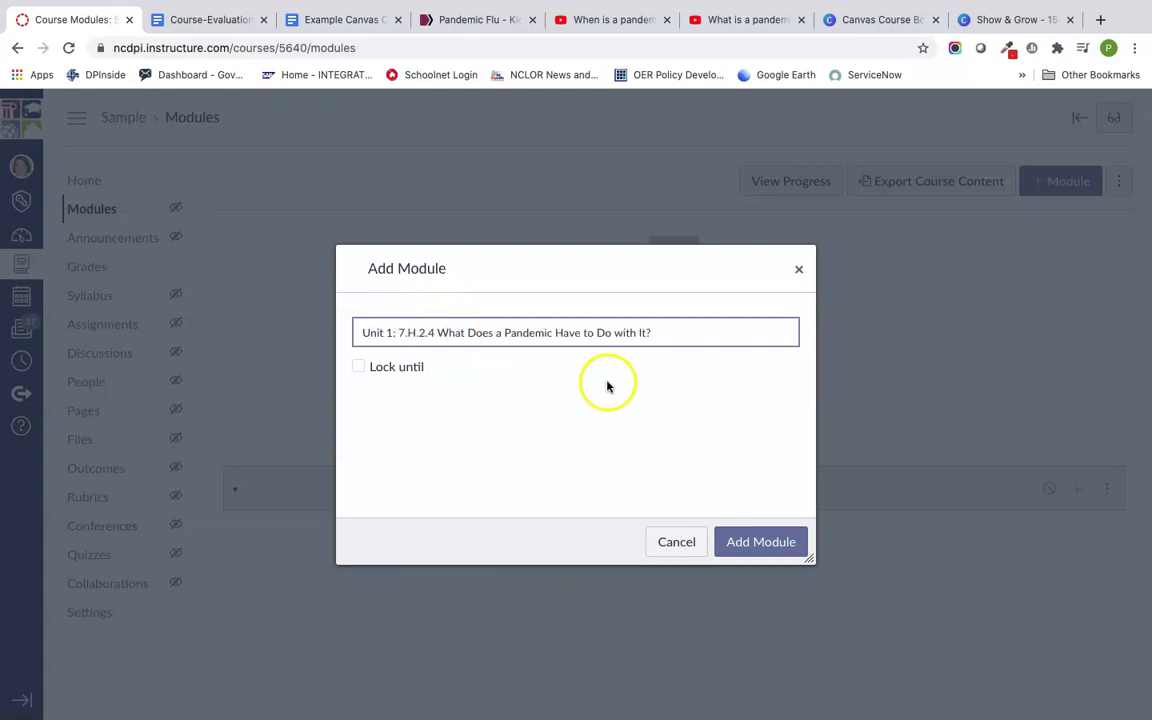
- Add the Unit 1 module to the course with the lock-until option left off
{"action": "left_click", "coordinate": [358, 367]}
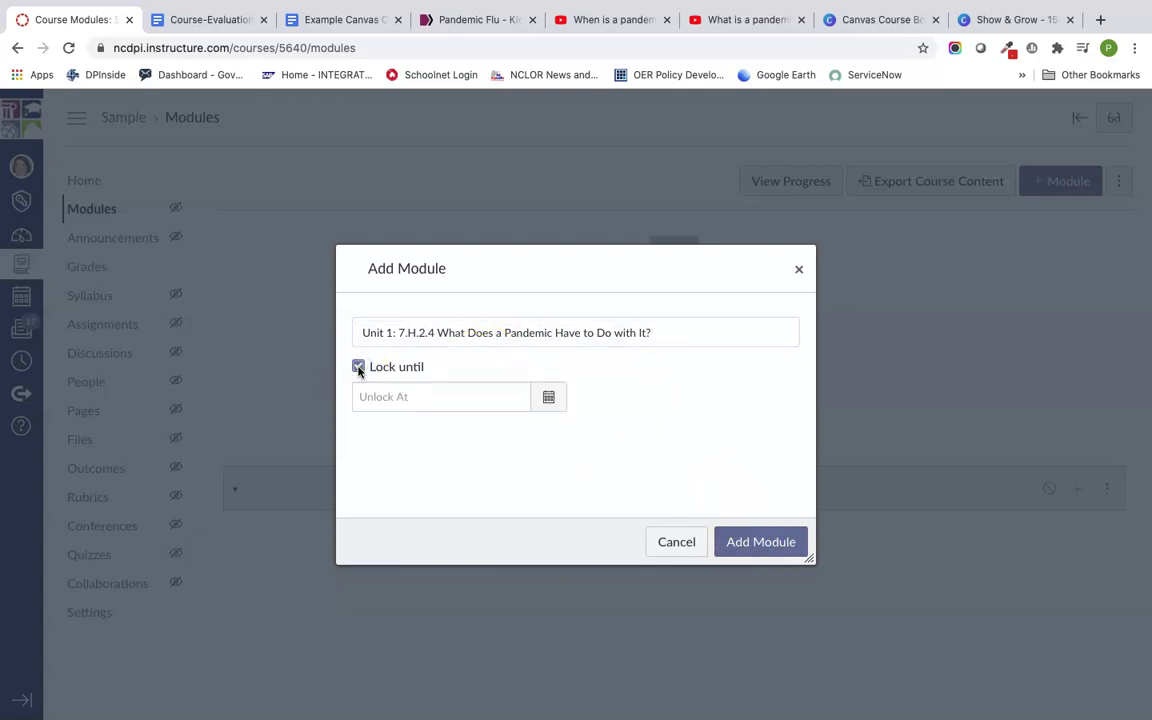
{"action": "left_click", "coordinate": [358, 367]}
{"action": "left_click", "coordinate": [532, 402]}
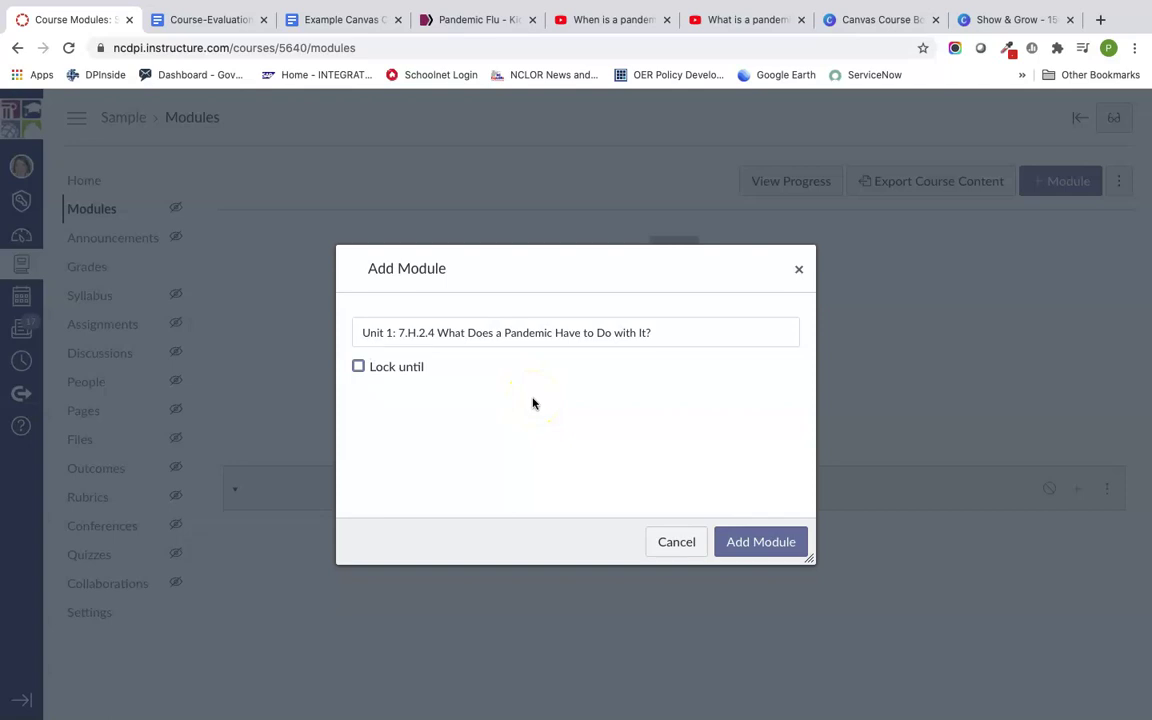
{"action": "left_click", "coordinate": [738, 544]}
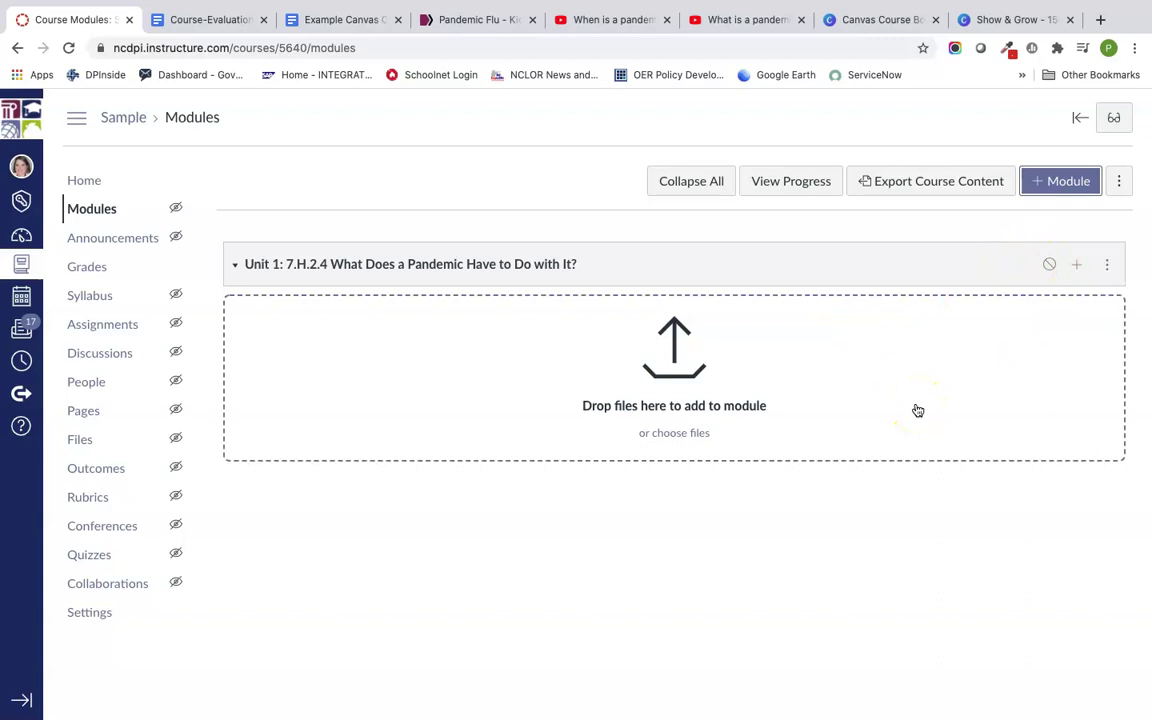
- Add a new page named "Introduction" to the Unit 1 module, following the first element of the design template
{"action": "left_click", "coordinate": [1080, 267]}
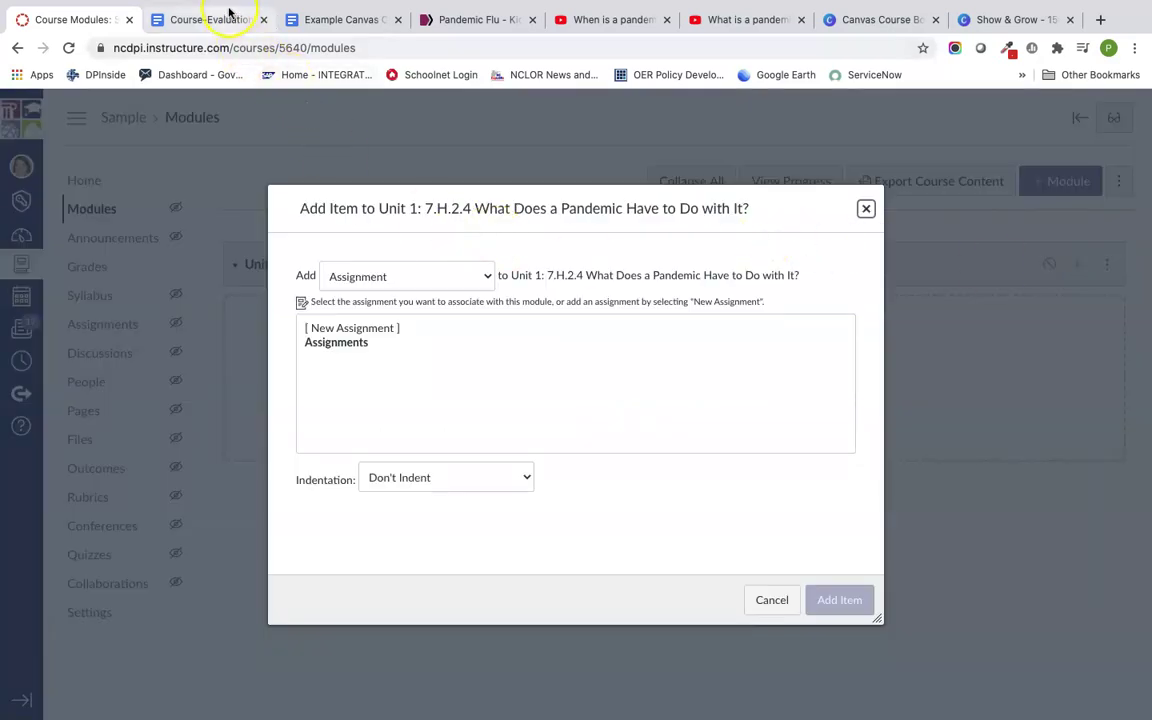
{"action": "left_click", "coordinate": [300, 19]}
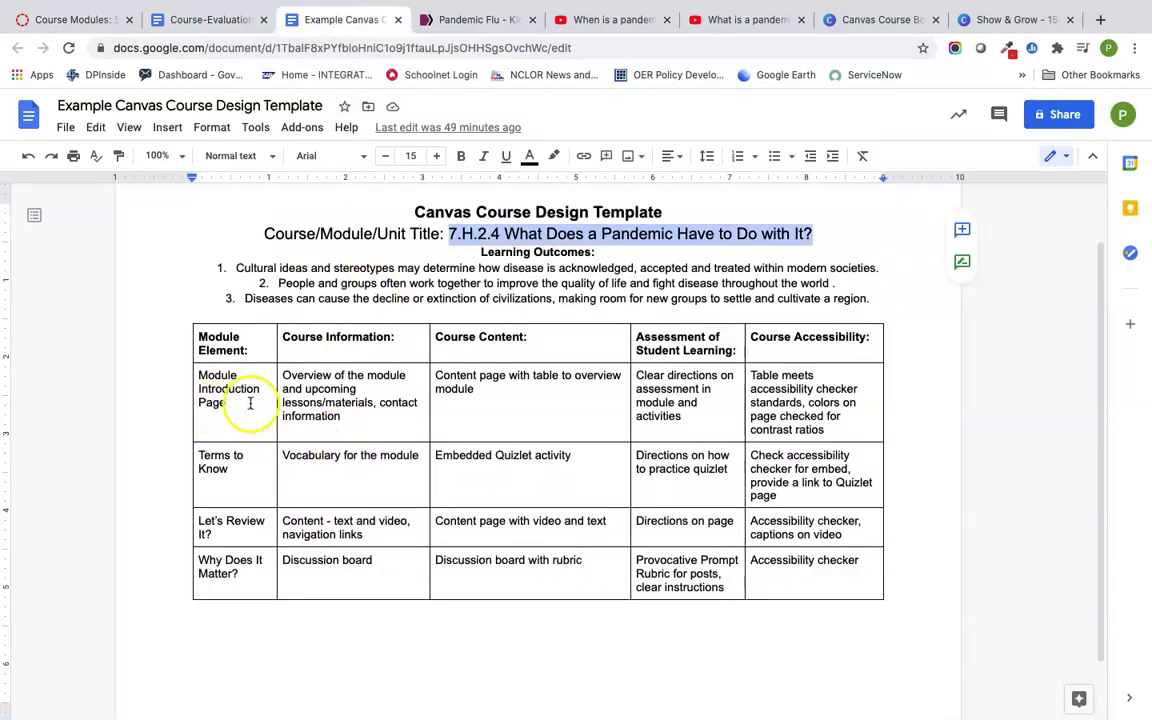
{"action": "left_click", "coordinate": [78, 19]}
{"action": "left_click", "coordinate": [454, 274]}
{"action": "left_click", "coordinate": [444, 319]}
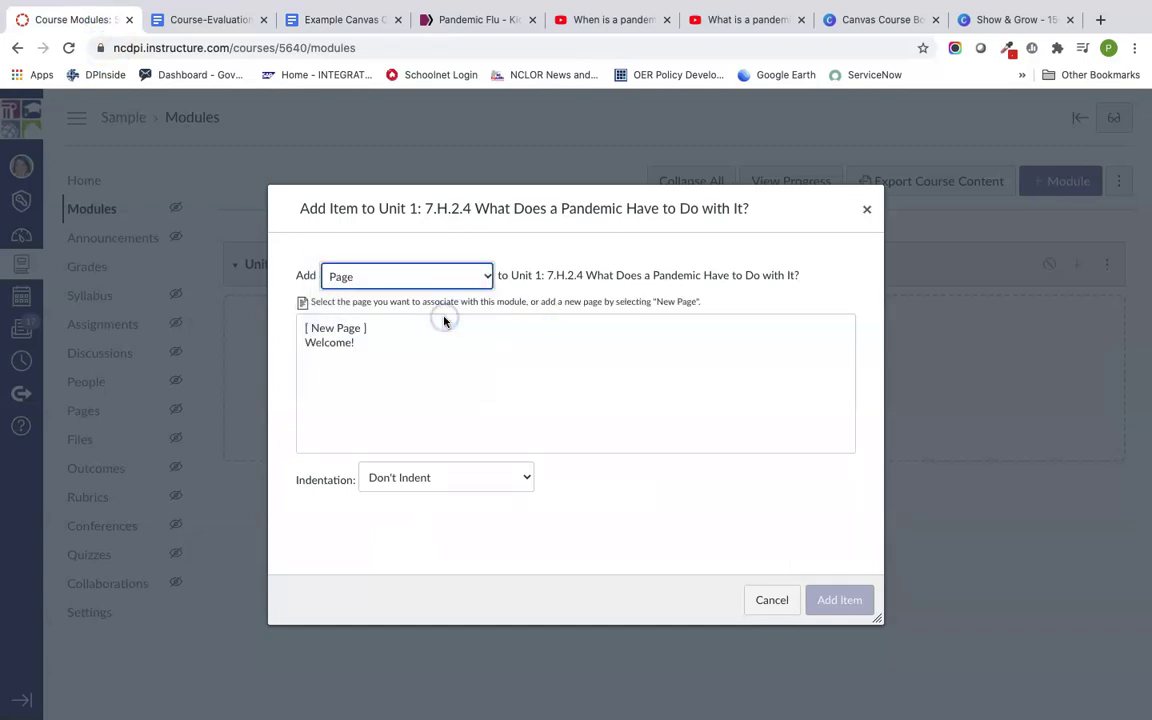
{"action": "left_click", "coordinate": [340, 328]}
{"action": "left_click", "coordinate": [410, 485]}
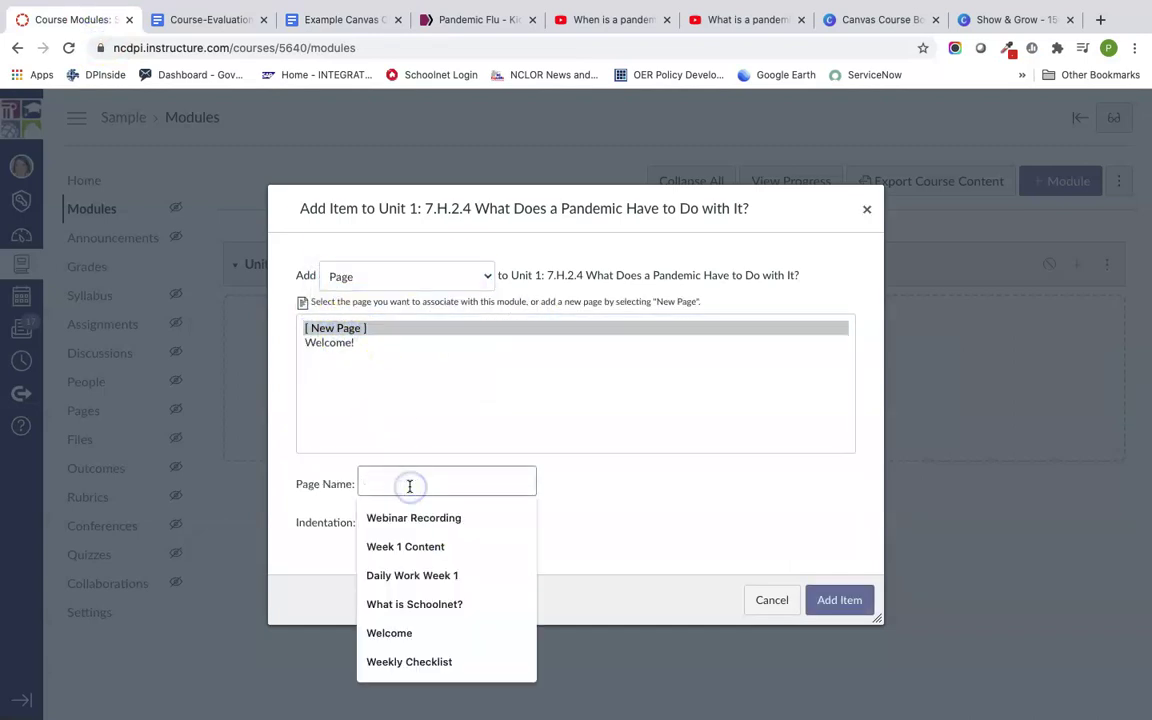
{"action": "type", "text": "Introduction"}
{"action": "left_click", "coordinate": [814, 608]}
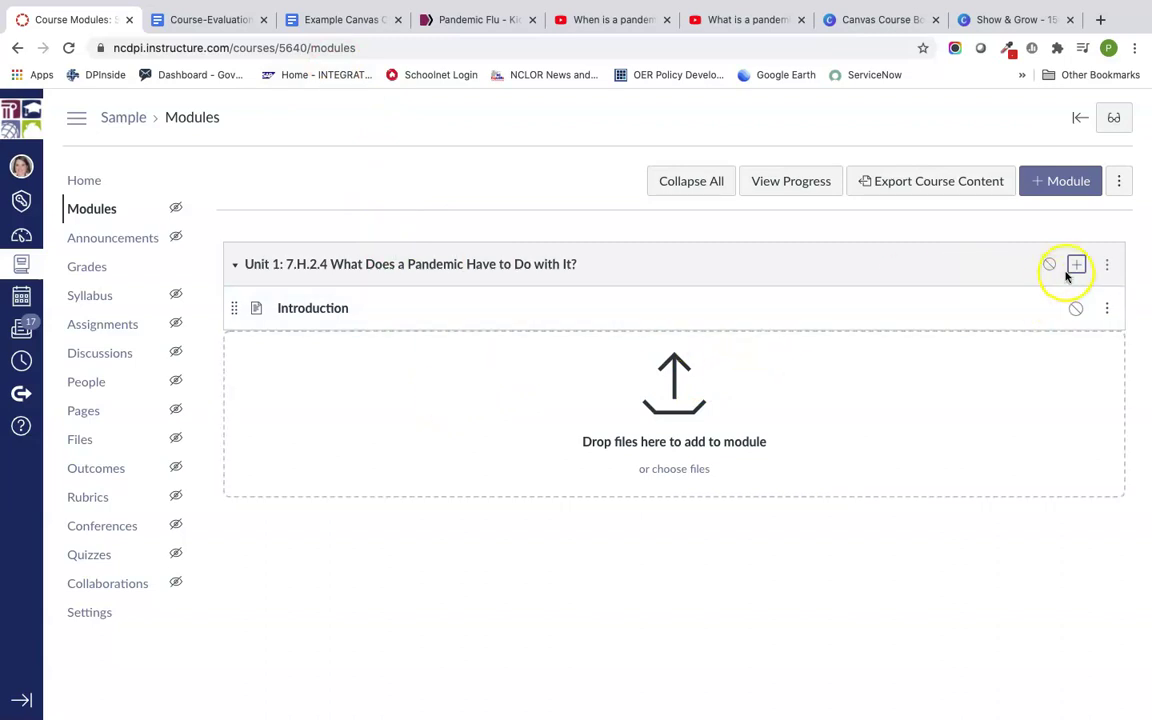
- Check the design template for the second element and add a new page named "Quizlet Vocabulary" to the Unit 1 module
{"action": "left_click", "coordinate": [345, 16]}
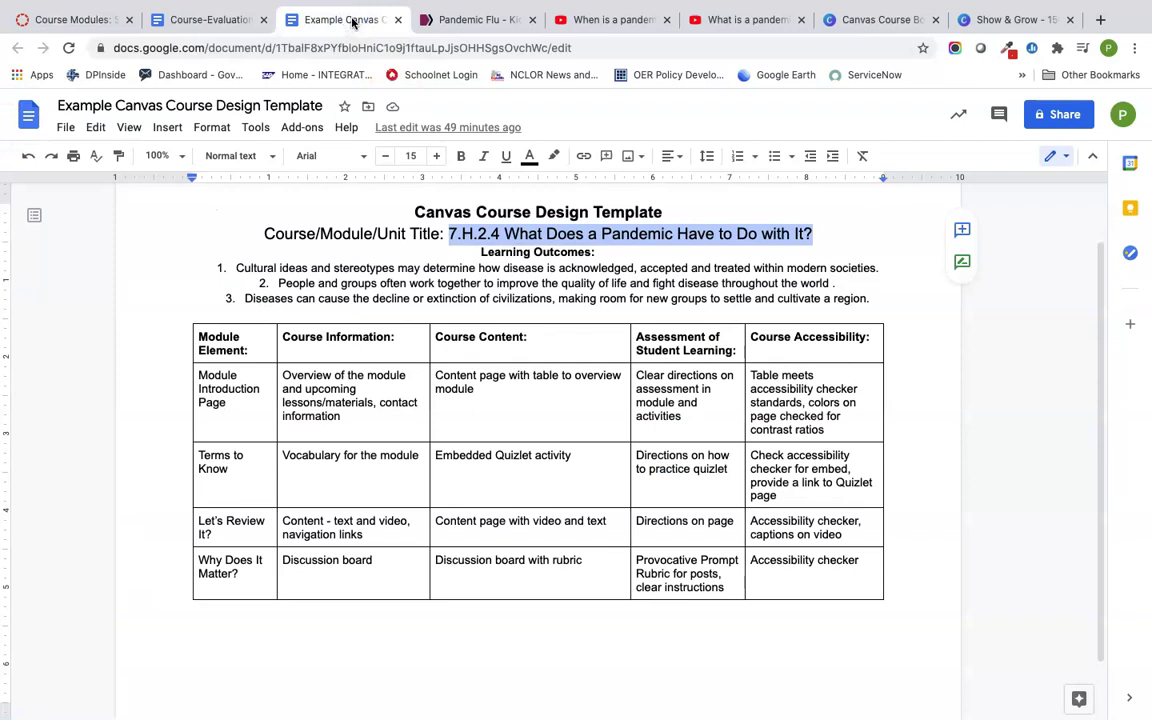
{"action": "left_click", "coordinate": [85, 19]}
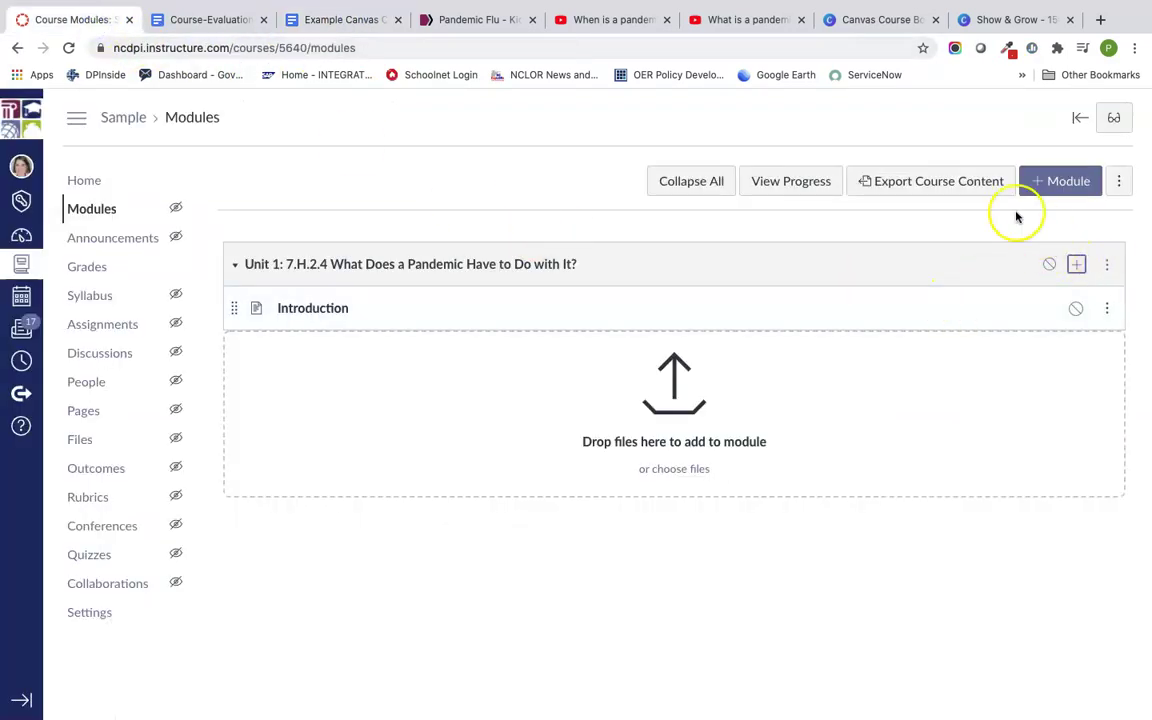
{"action": "left_click", "coordinate": [1093, 266]}
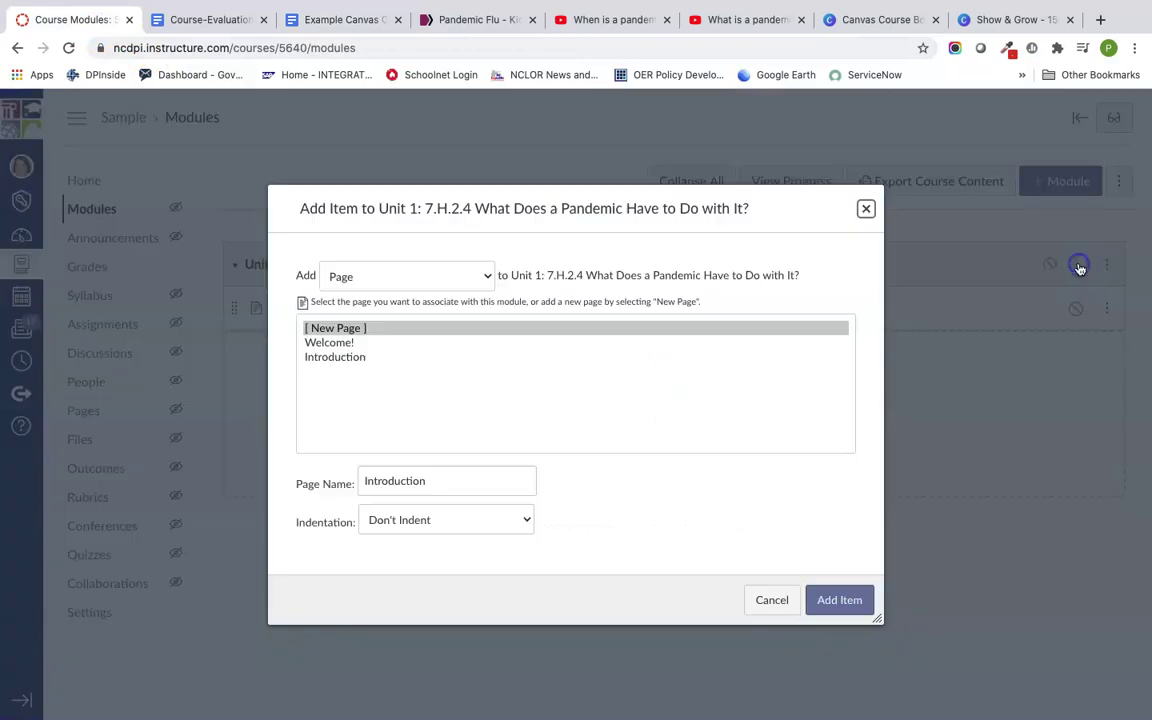
{"action": "left_click", "coordinate": [347, 337]}
{"action": "left_click_drag", "start_coordinate": [440, 481], "coordinate": [342, 474]}
{"action": "type", "text": "Quizlet "}
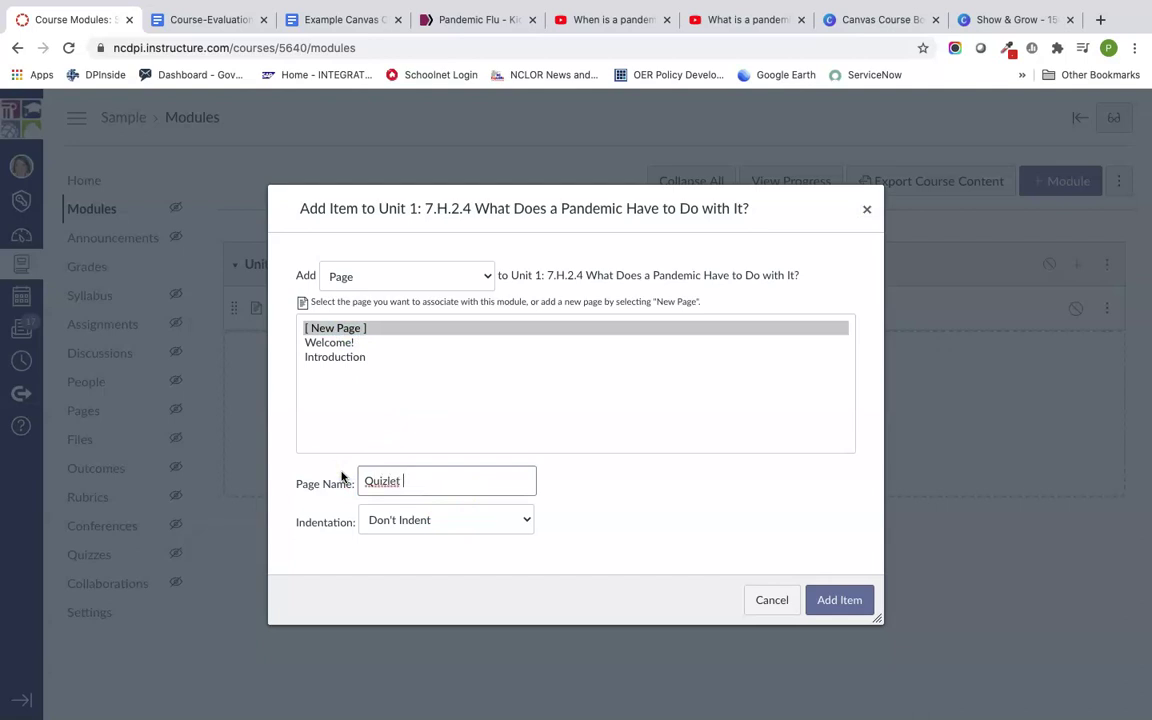
{"action": "type", "text": "Vocabulary"}
{"action": "left_click", "coordinate": [833, 600]}
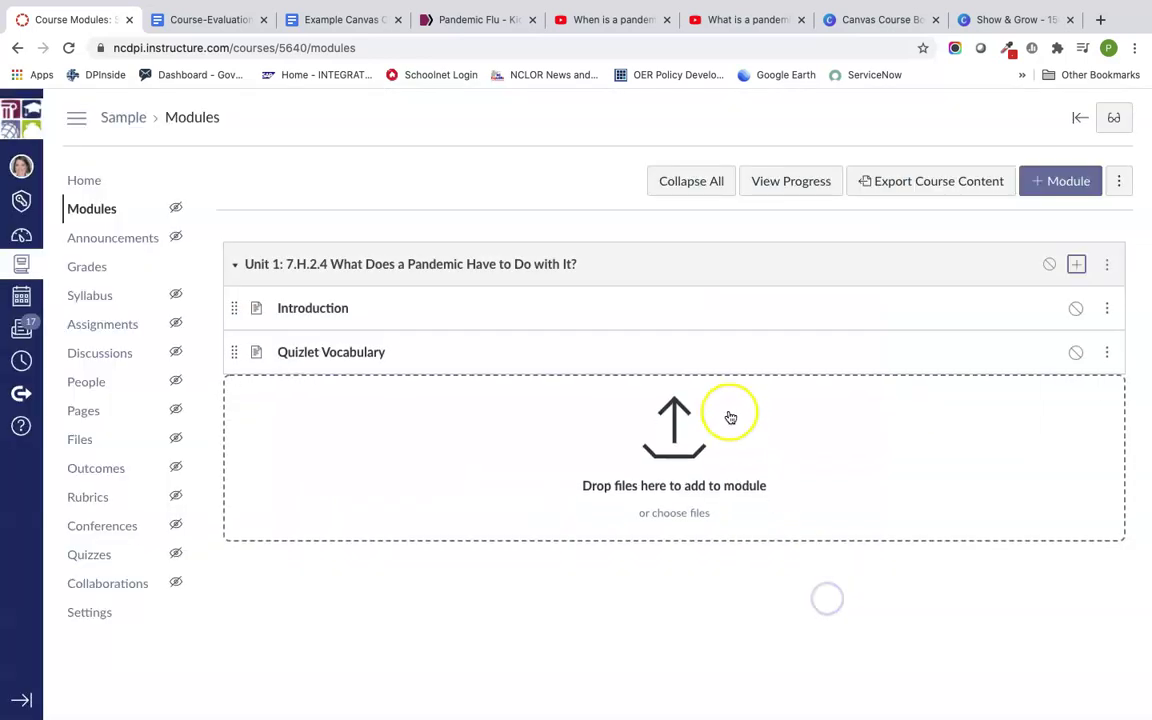
- Add an External URL item named "Pandemic Flu" to the Unit 1 module, using the address of the kids.niehs.nih.gov pandemic flu page
{"action": "left_click", "coordinate": [330, 19]}
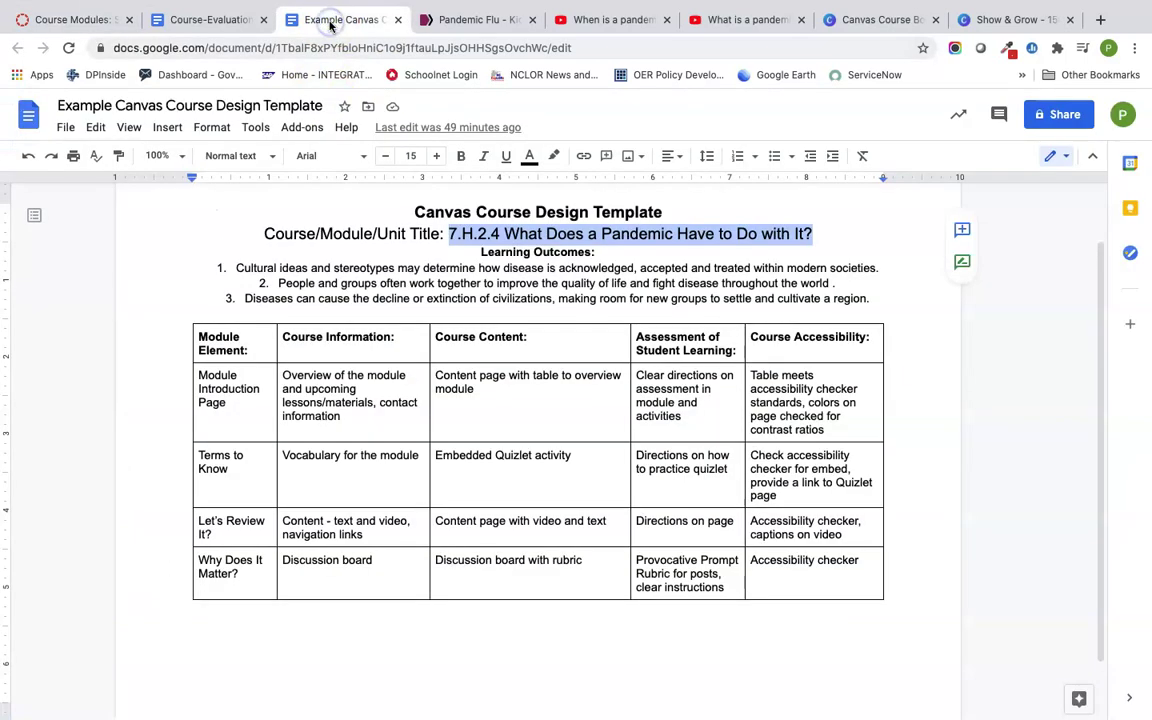
{"action": "left_click", "coordinate": [80, 19]}
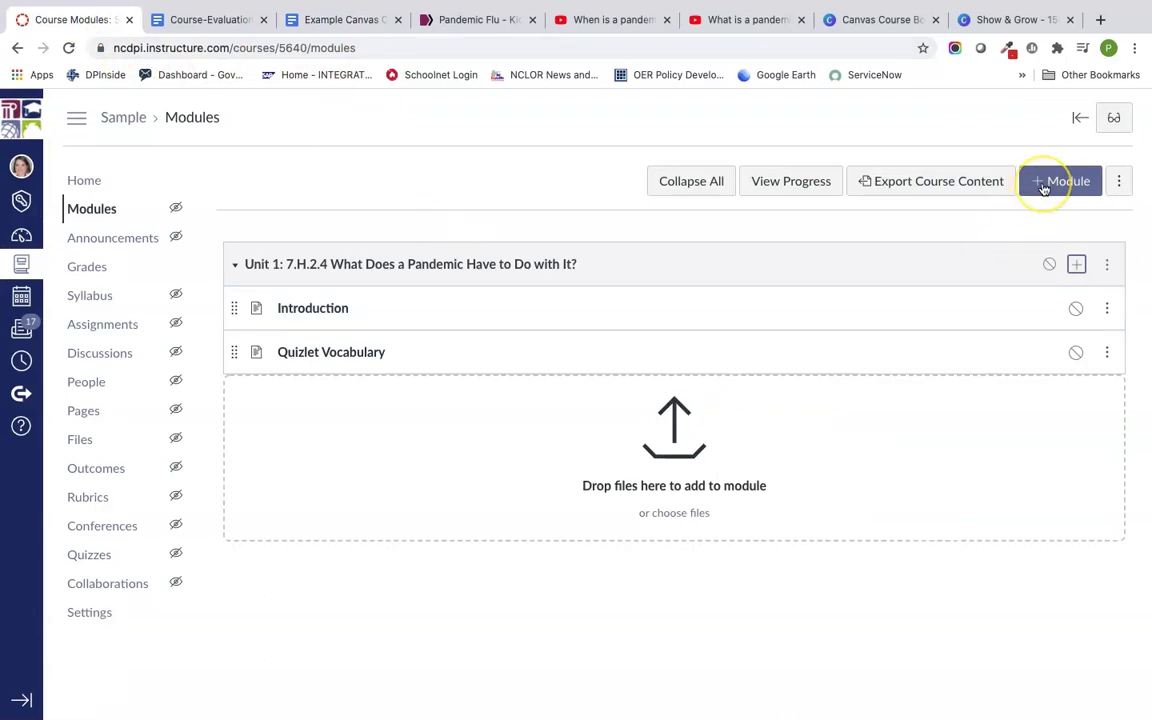
{"action": "left_click", "coordinate": [1076, 264]}
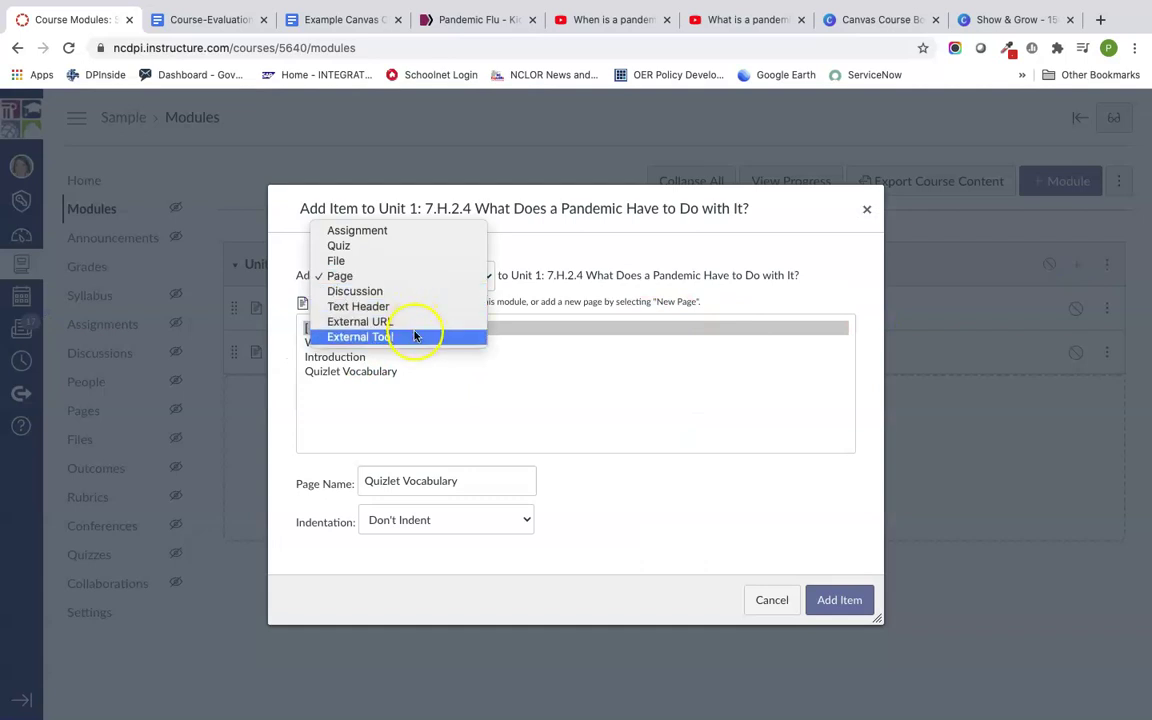
{"action": "left_click", "coordinate": [412, 321]}
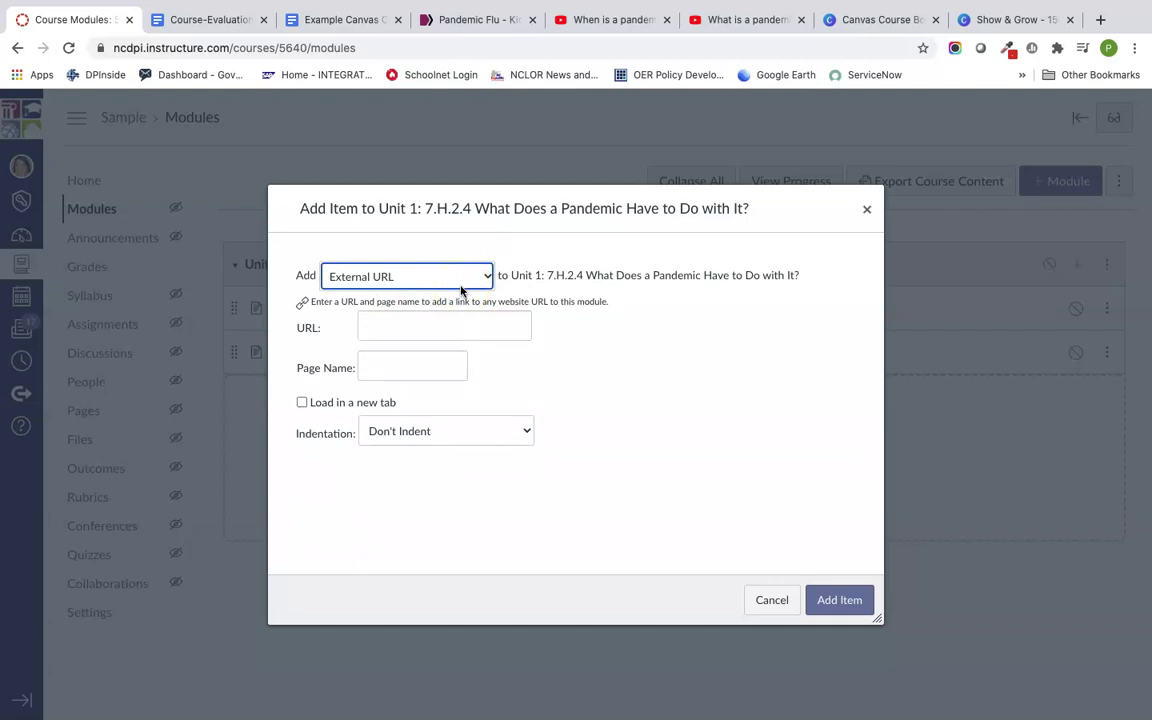
{"action": "left_click", "coordinate": [495, 20]}
{"action": "left_click", "coordinate": [502, 48]}
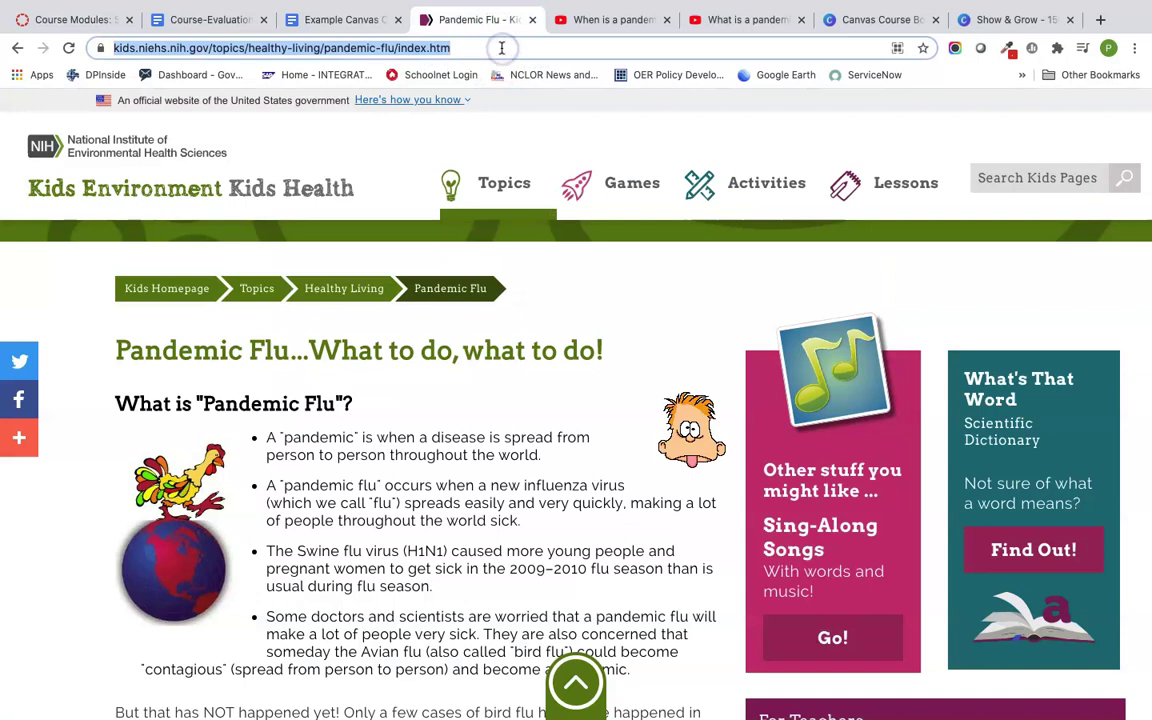
{"action": "left_click", "coordinate": [58, 24]}
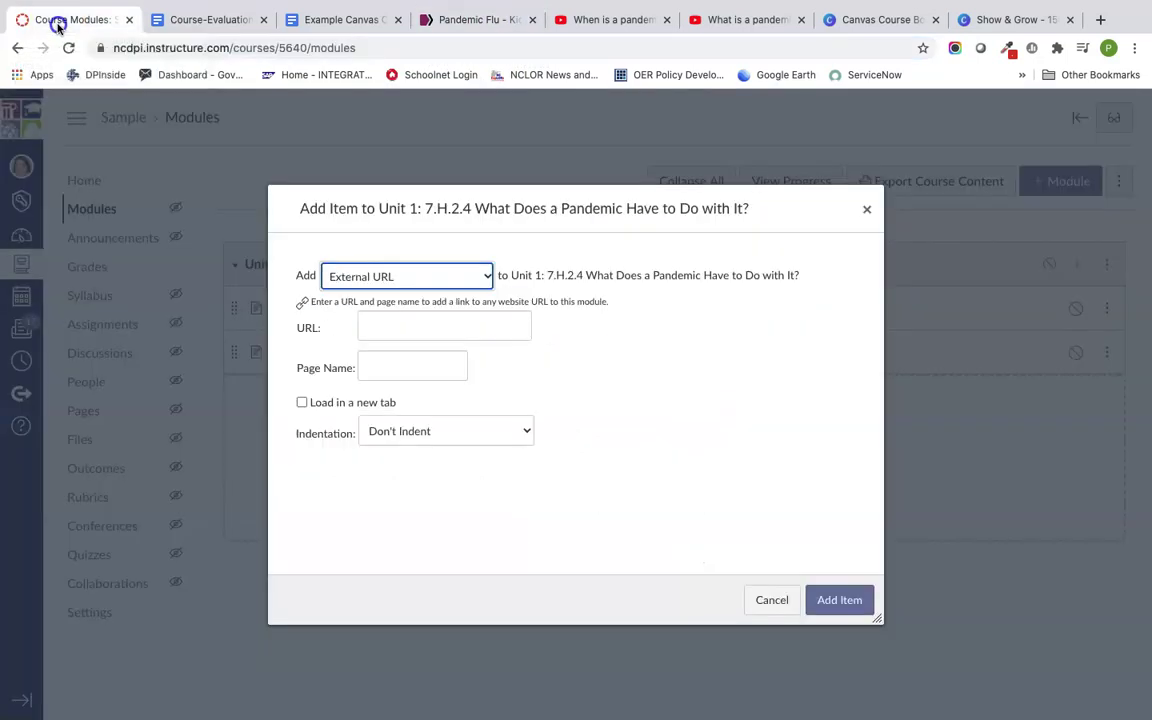
{"action": "left_click", "coordinate": [411, 322]}
{"action": "key", "text": "ctrl+v"}
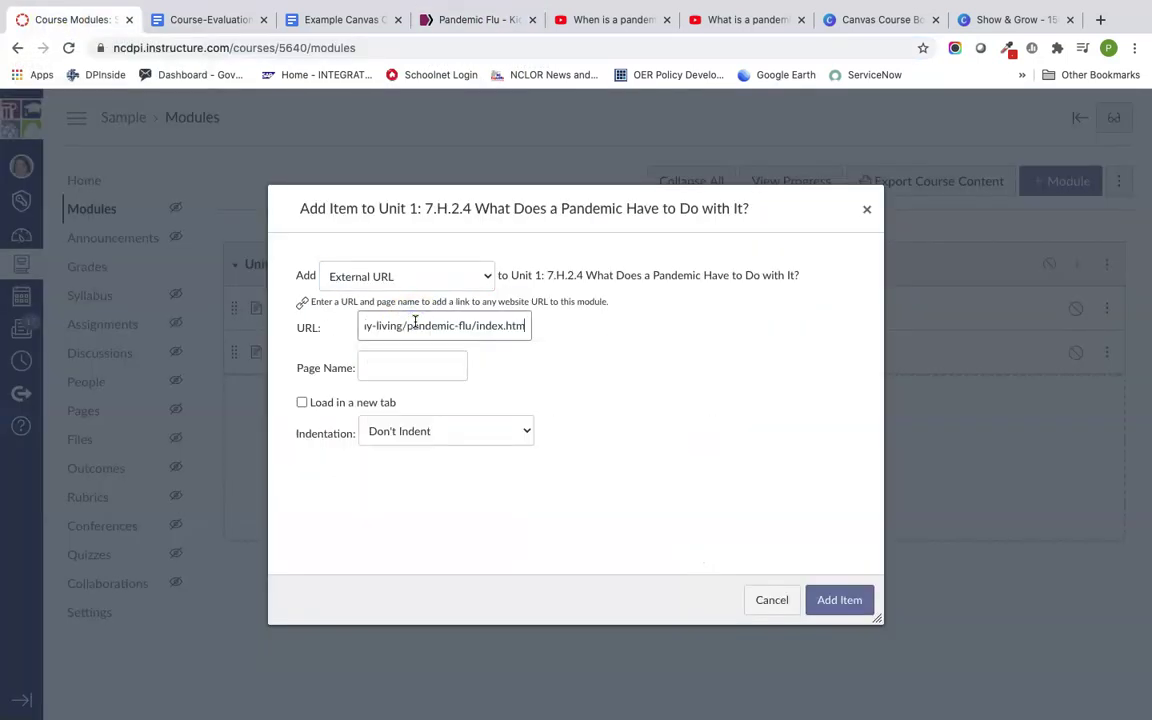
{"action": "left_click", "coordinate": [443, 370]}
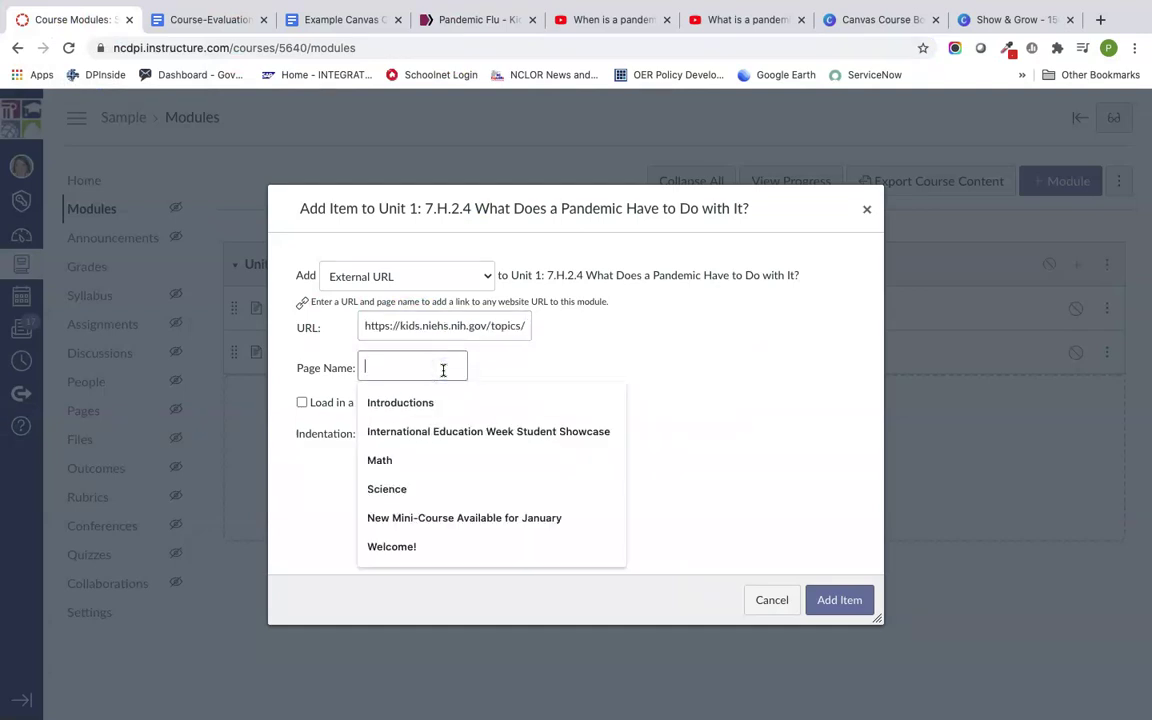
{"action": "type", "text": "Pandemic Flu"}
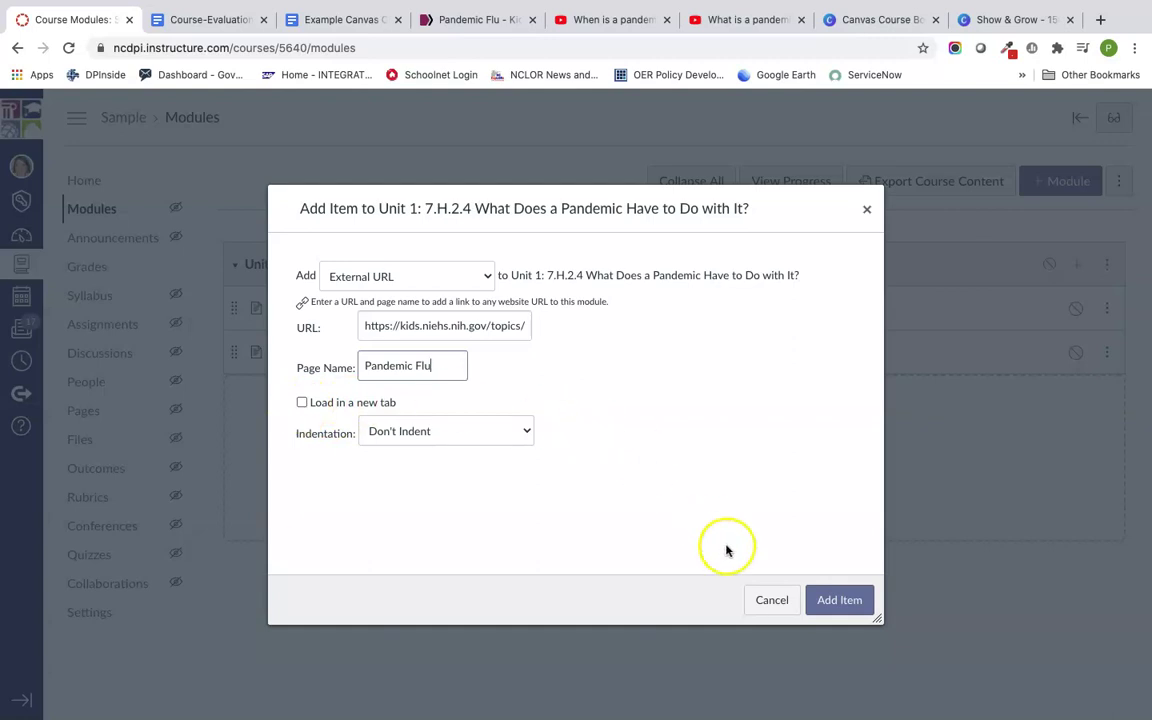
{"action": "left_click", "coordinate": [857, 609]}
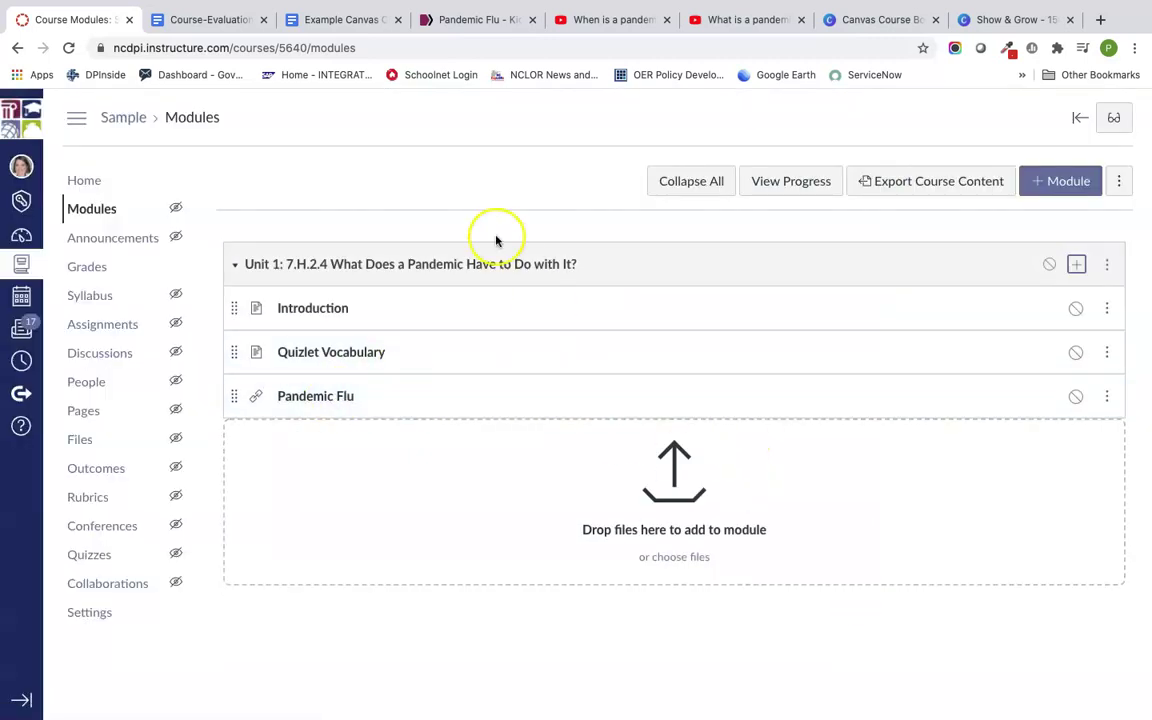
- Check the design template for the third element and add a new page named "Pandemic vs Epidemic" to the Unit 1 module
{"action": "left_click", "coordinate": [361, 16]}
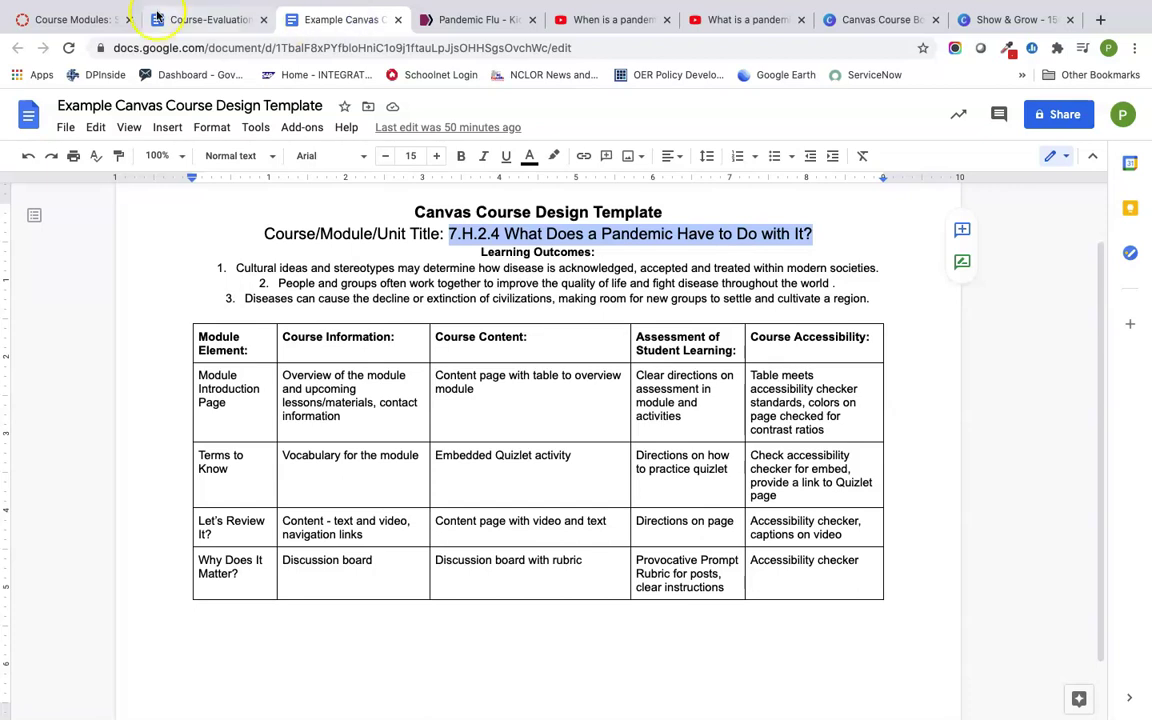
{"action": "left_click", "coordinate": [85, 18]}
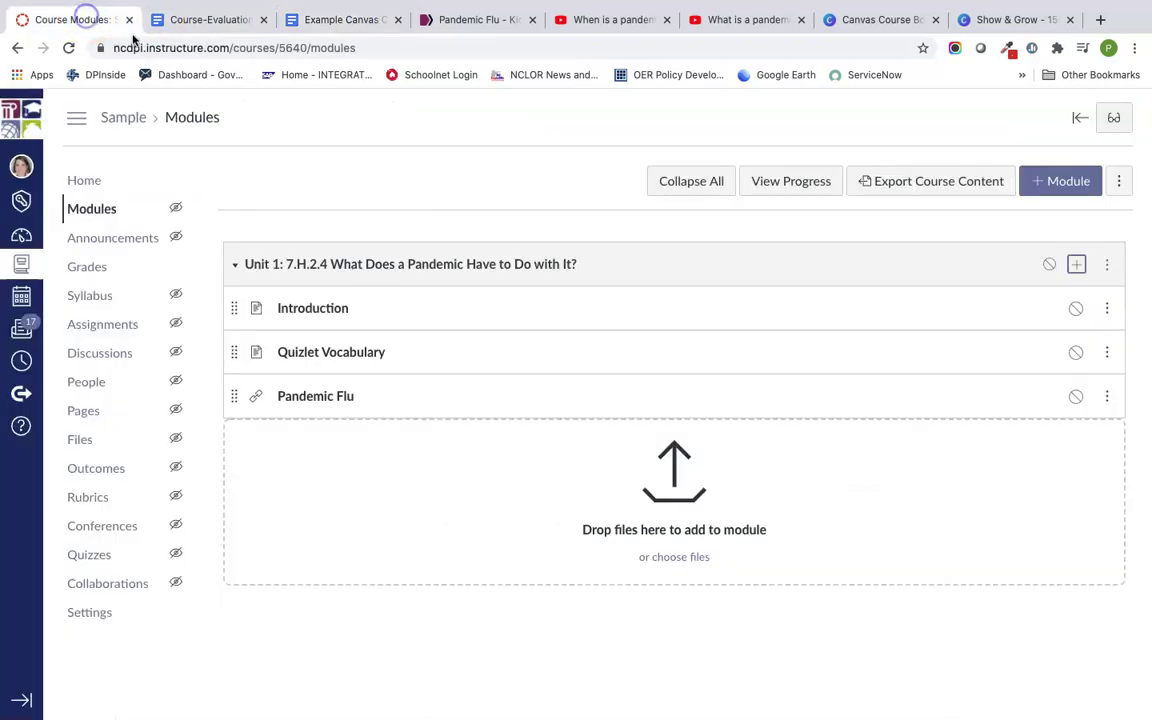
{"action": "left_click", "coordinate": [1050, 183]}
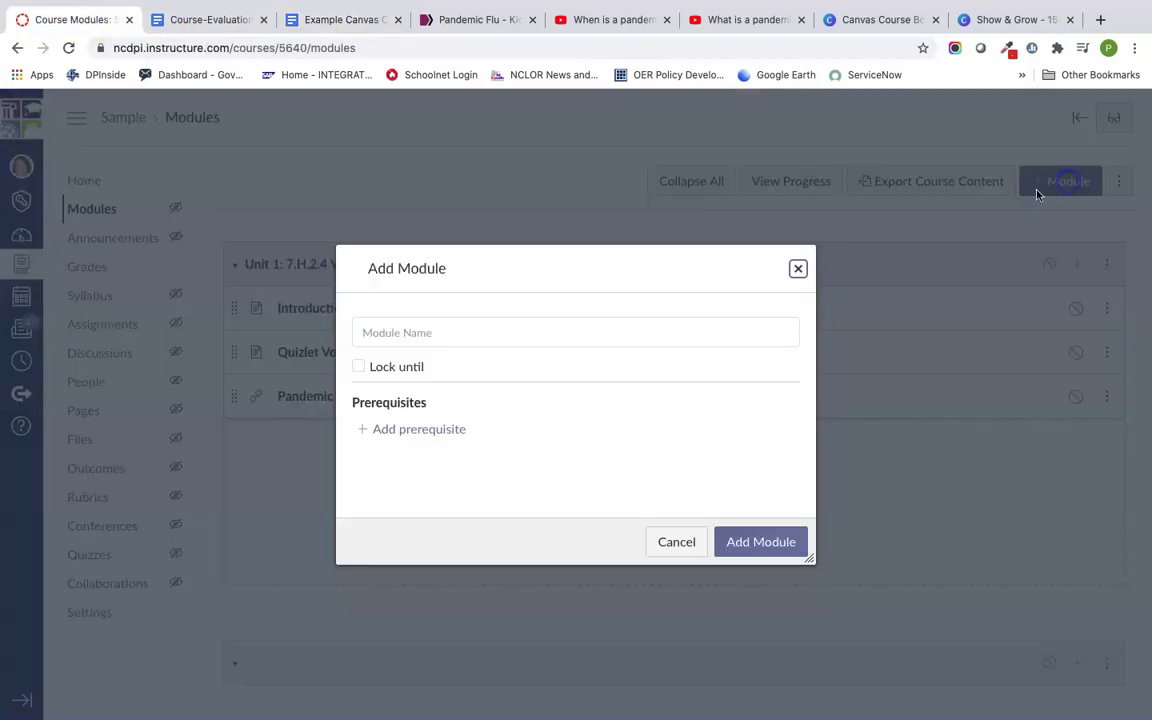
{"action": "left_click", "coordinate": [798, 268]}
{"action": "left_click", "coordinate": [1077, 264]}
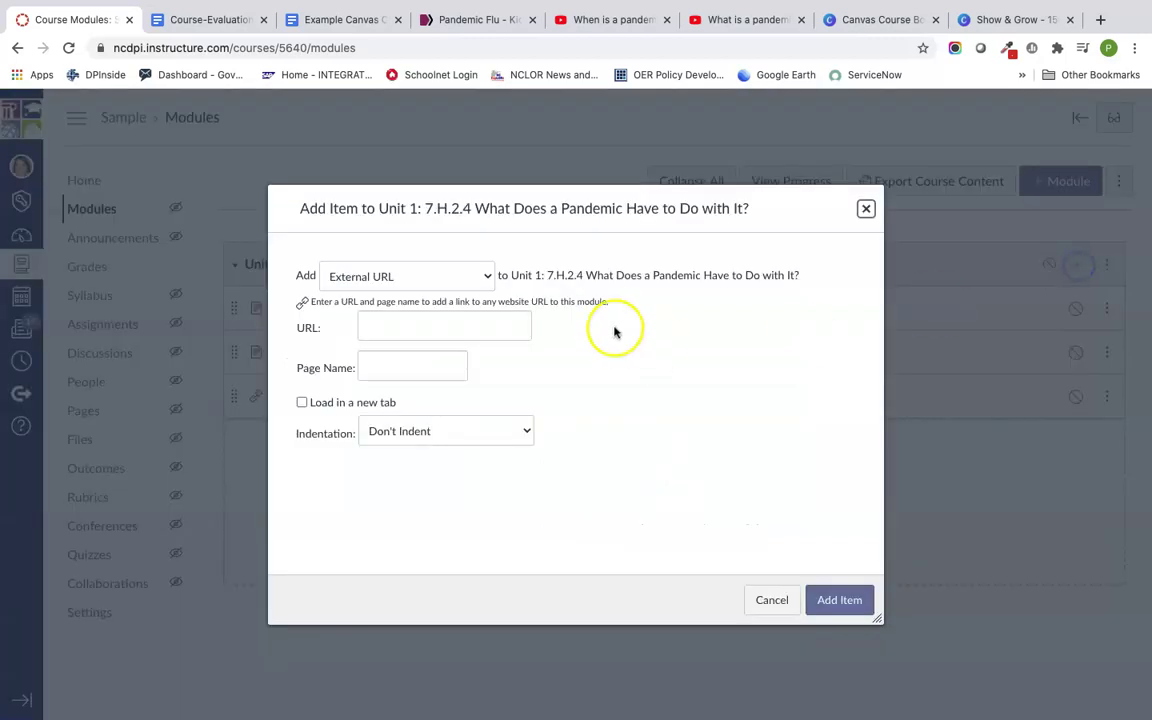
{"action": "left_click", "coordinate": [419, 275]}
{"action": "left_click", "coordinate": [398, 230]}
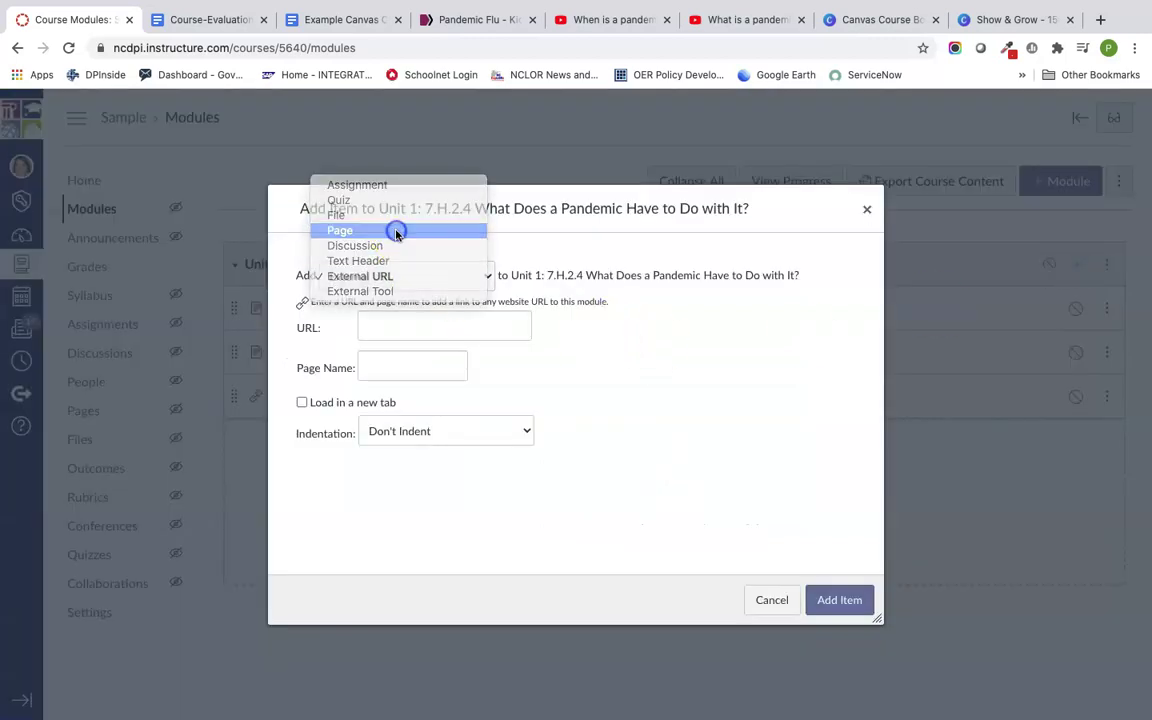
{"action": "left_click", "coordinate": [481, 480]}
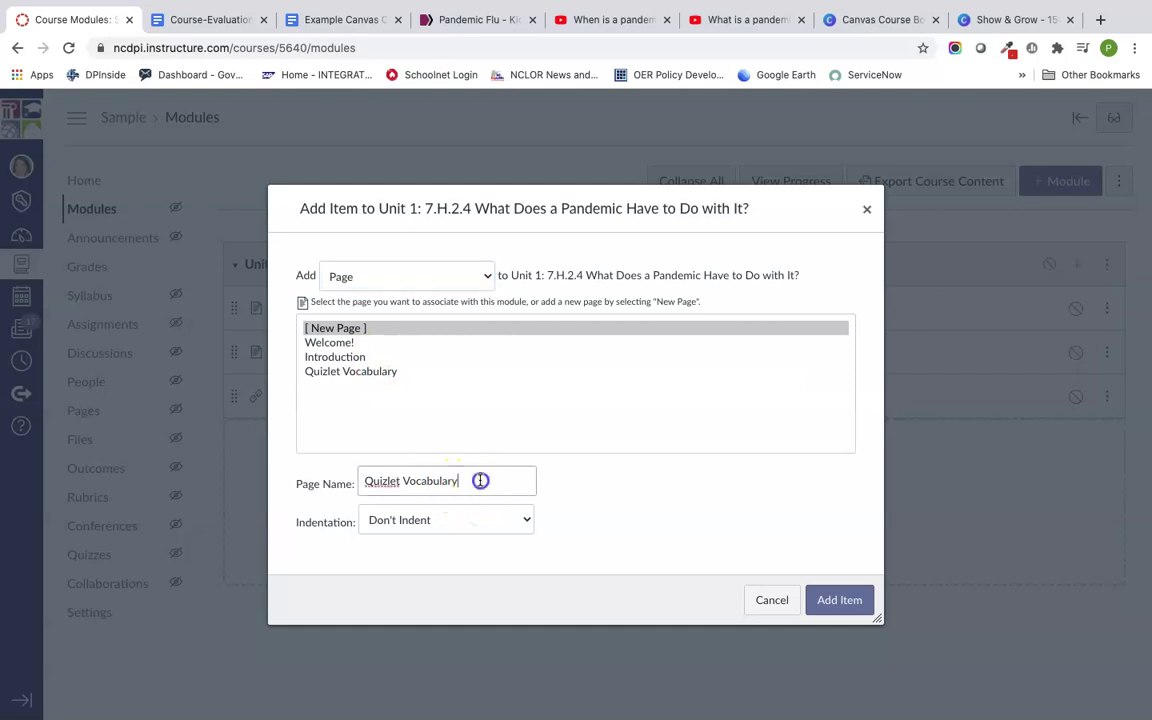
{"action": "left_click_drag", "start_coordinate": [481, 480], "coordinate": [348, 473]}
{"action": "key", "text": "BackSpace"}
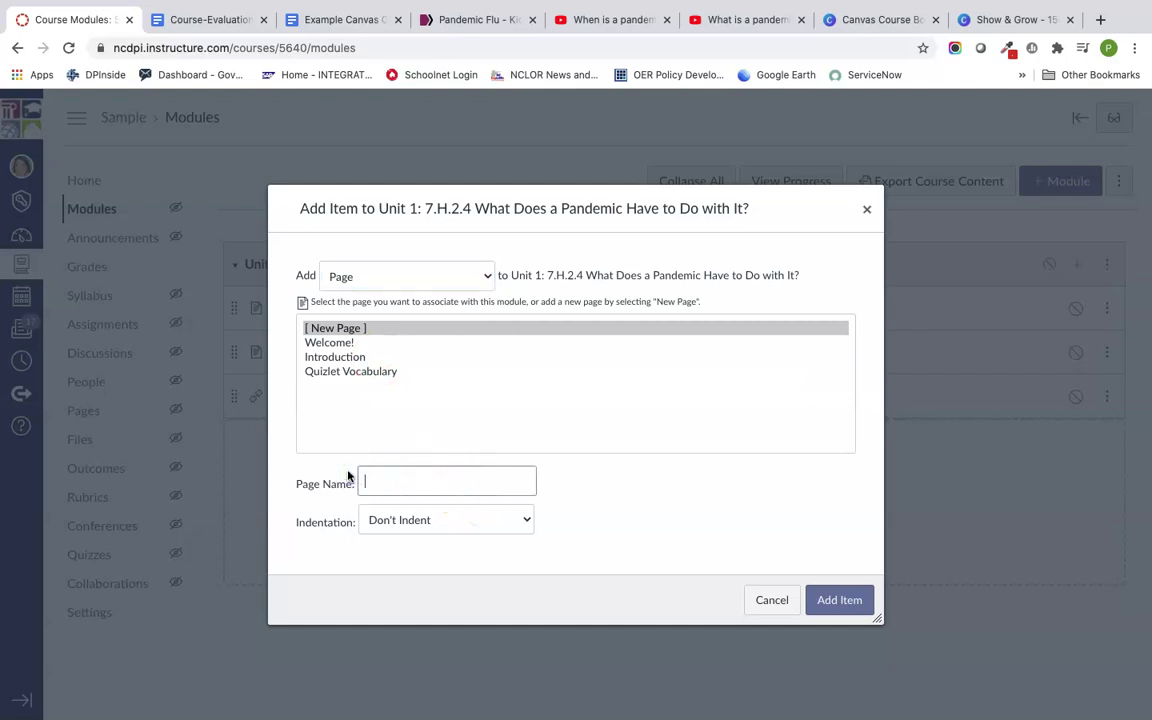
{"action": "type", "text": "C"}
{"action": "key", "text": "BackSpace"}
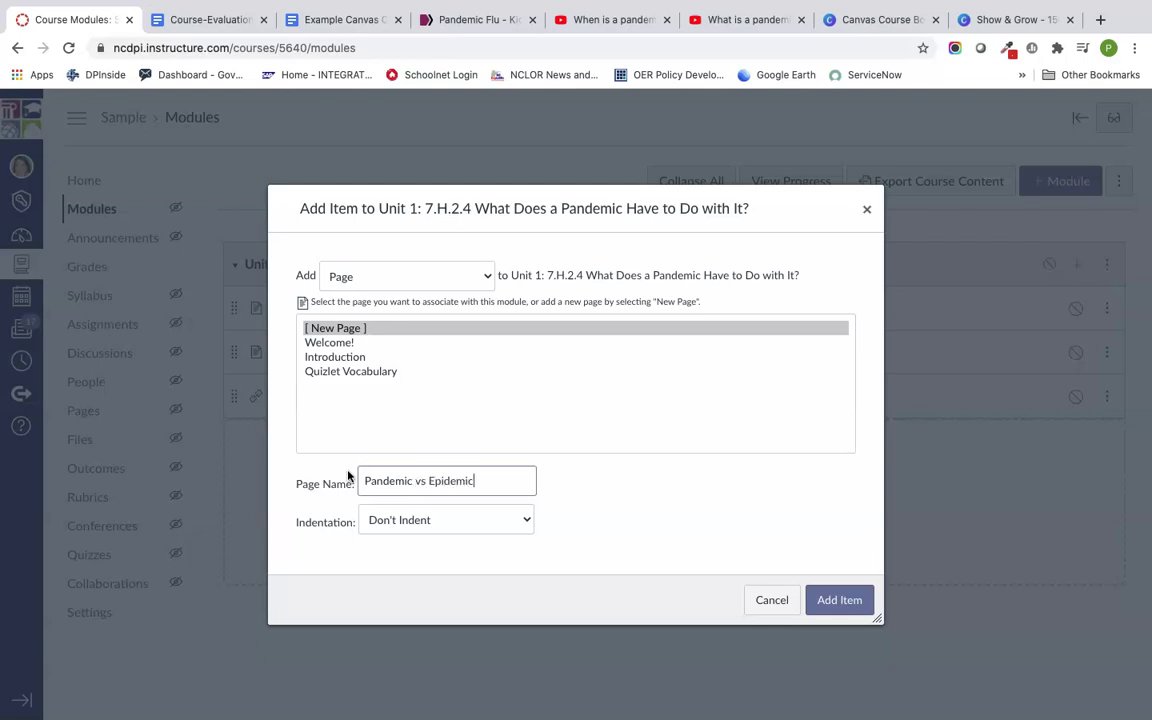
{"action": "left_click", "coordinate": [825, 601]}
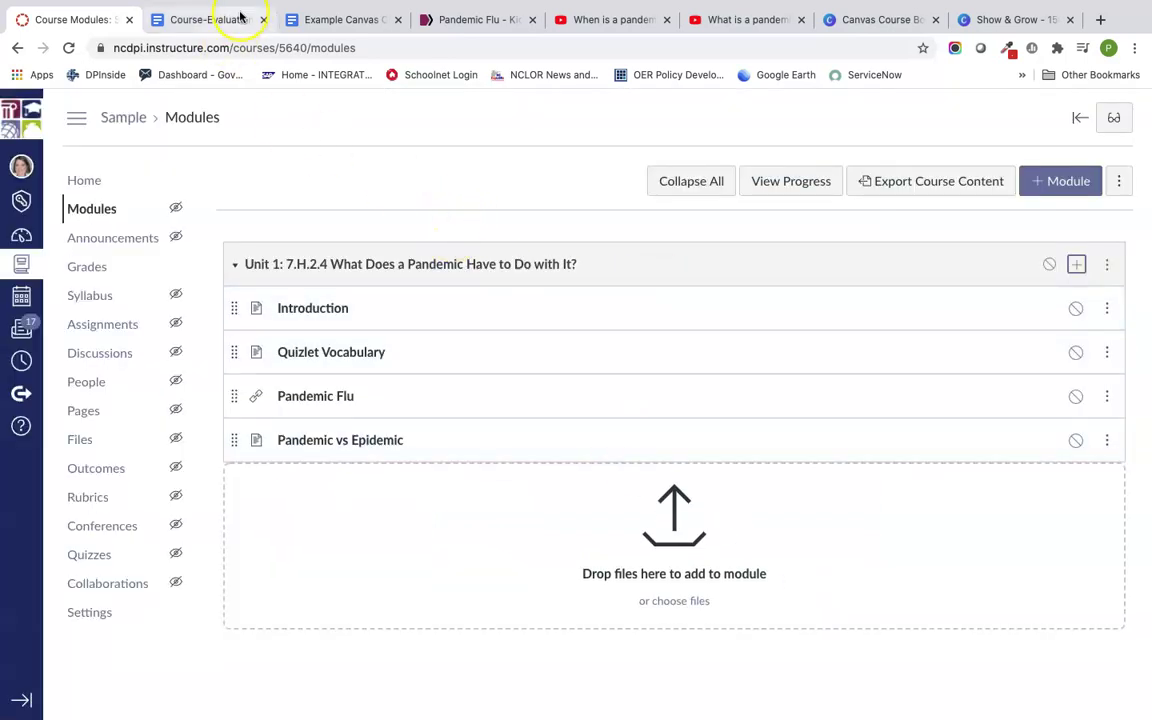
- Add a new discussion topic to the Unit 1 module, named "Why Does It Matter?" after the last element of the design template
{"action": "left_click", "coordinate": [300, 20]}
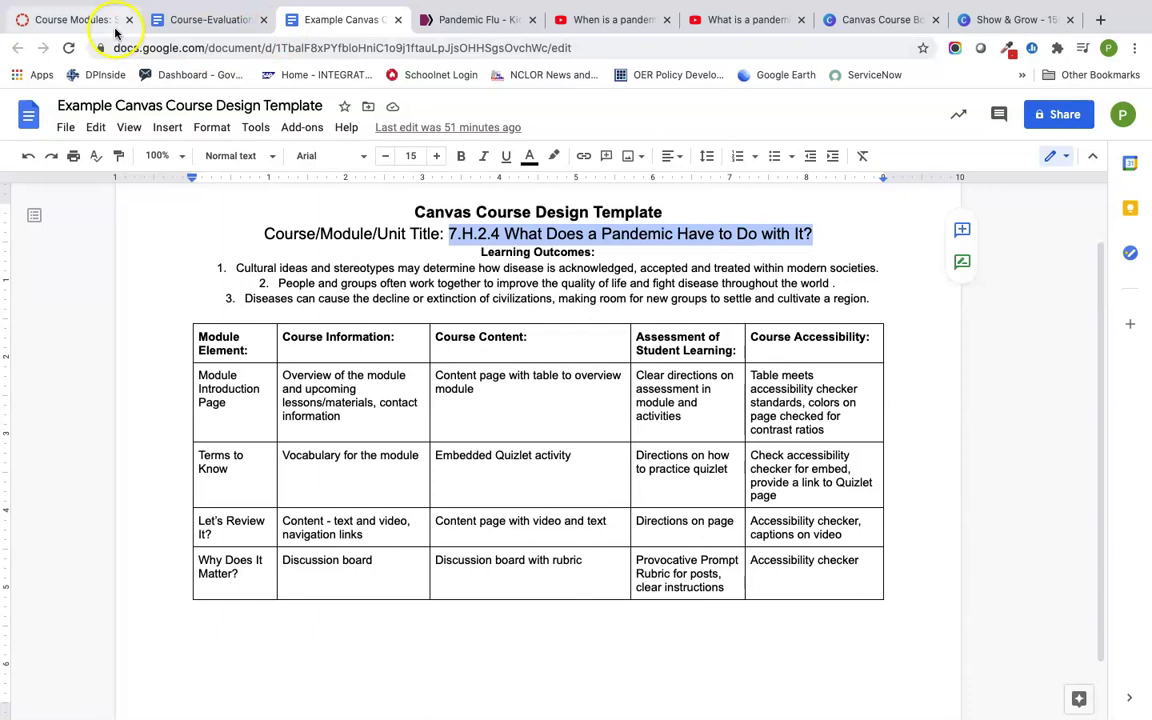
{"action": "left_click", "coordinate": [72, 20]}
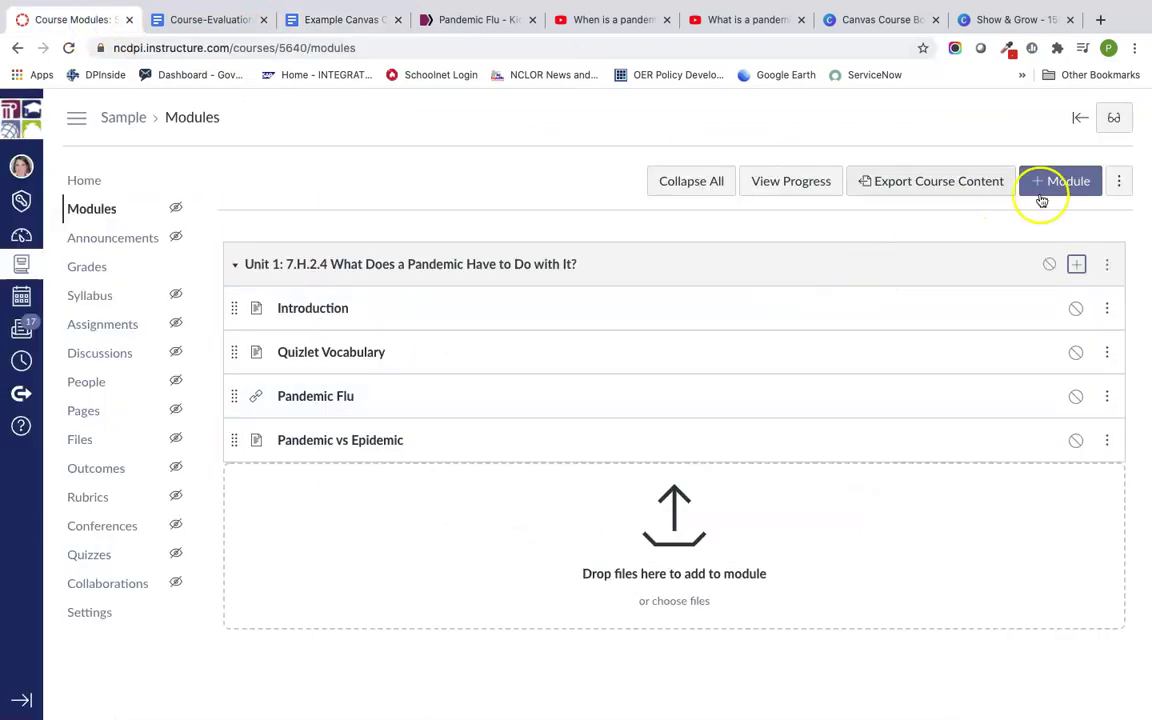
{"action": "left_click", "coordinate": [1076, 264]}
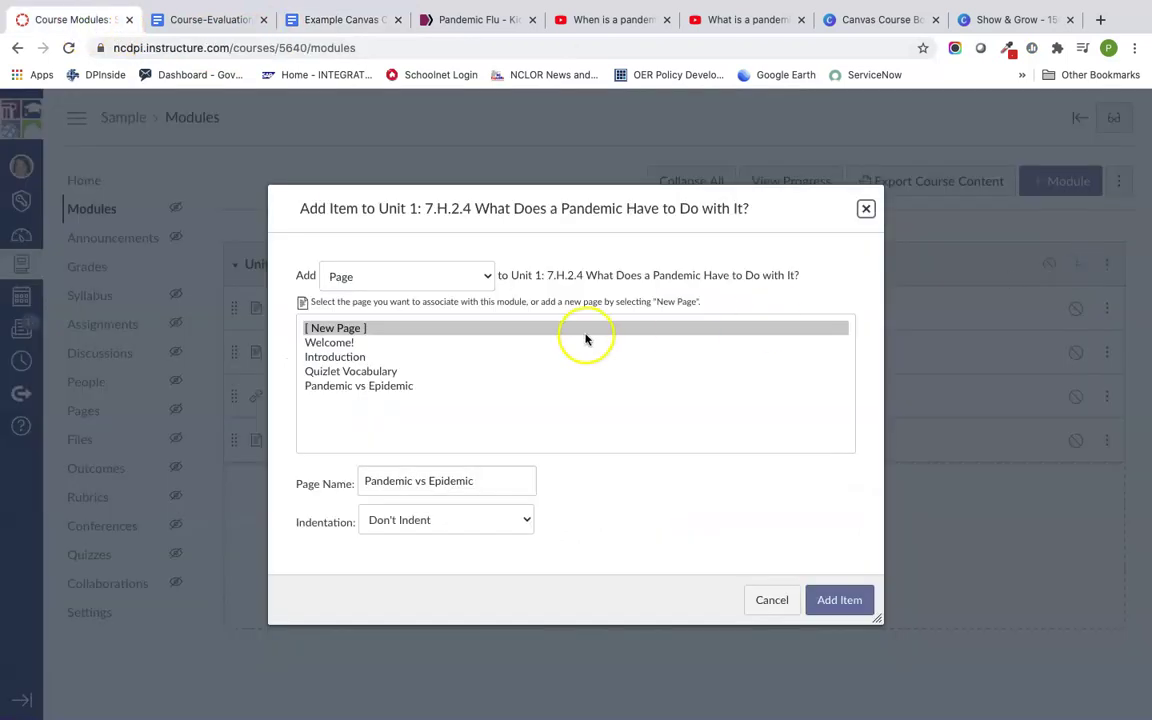
{"action": "left_click", "coordinate": [457, 277]}
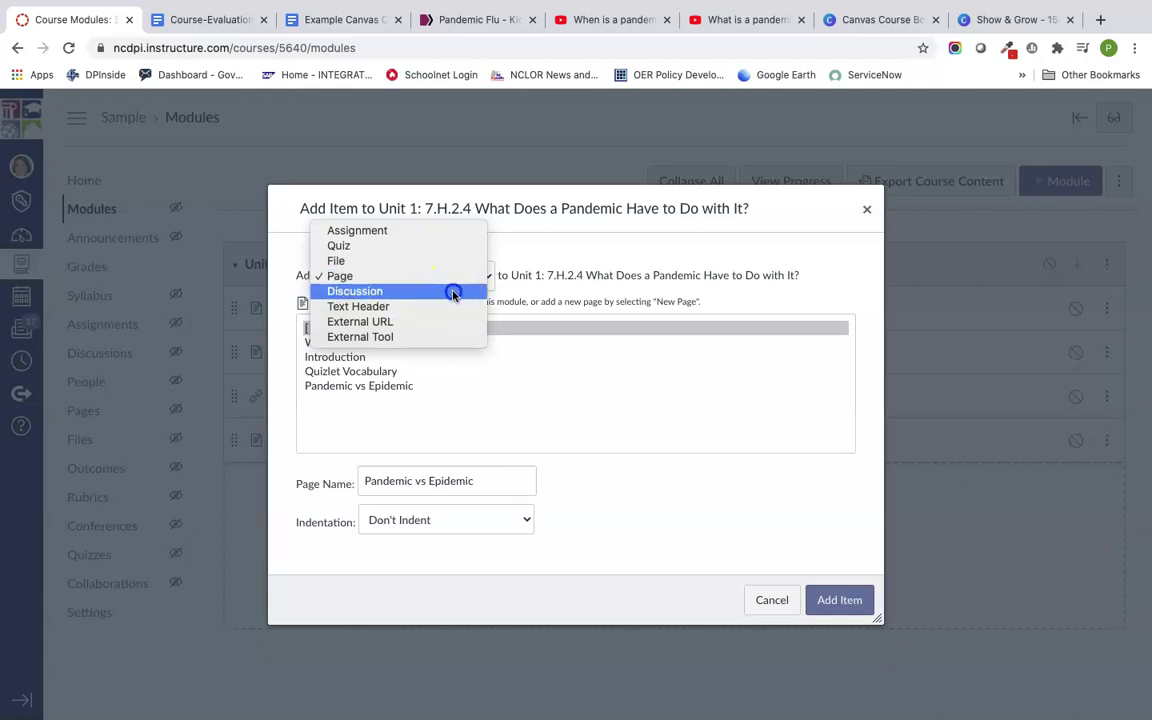
{"action": "left_click", "coordinate": [452, 291]}
{"action": "left_click", "coordinate": [368, 330]}
{"action": "left_click", "coordinate": [420, 483]}
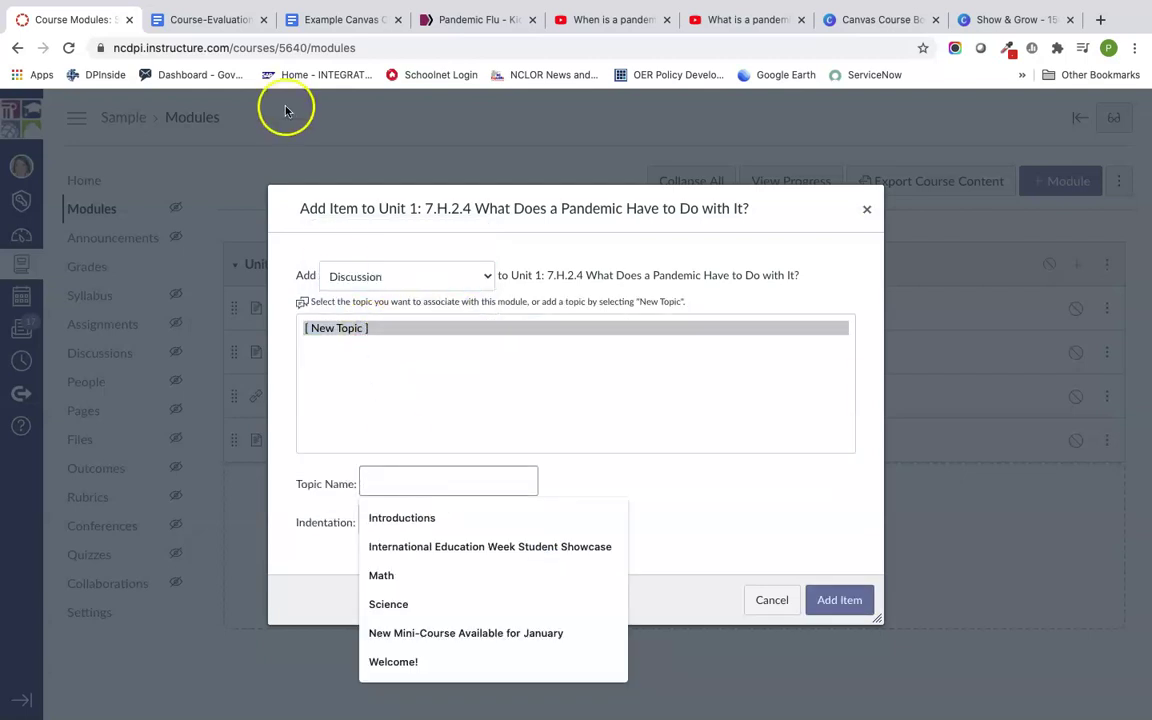
{"action": "left_click", "coordinate": [336, 19]}
{"action": "left_click_drag", "start_coordinate": [240, 576], "coordinate": [192, 564]}
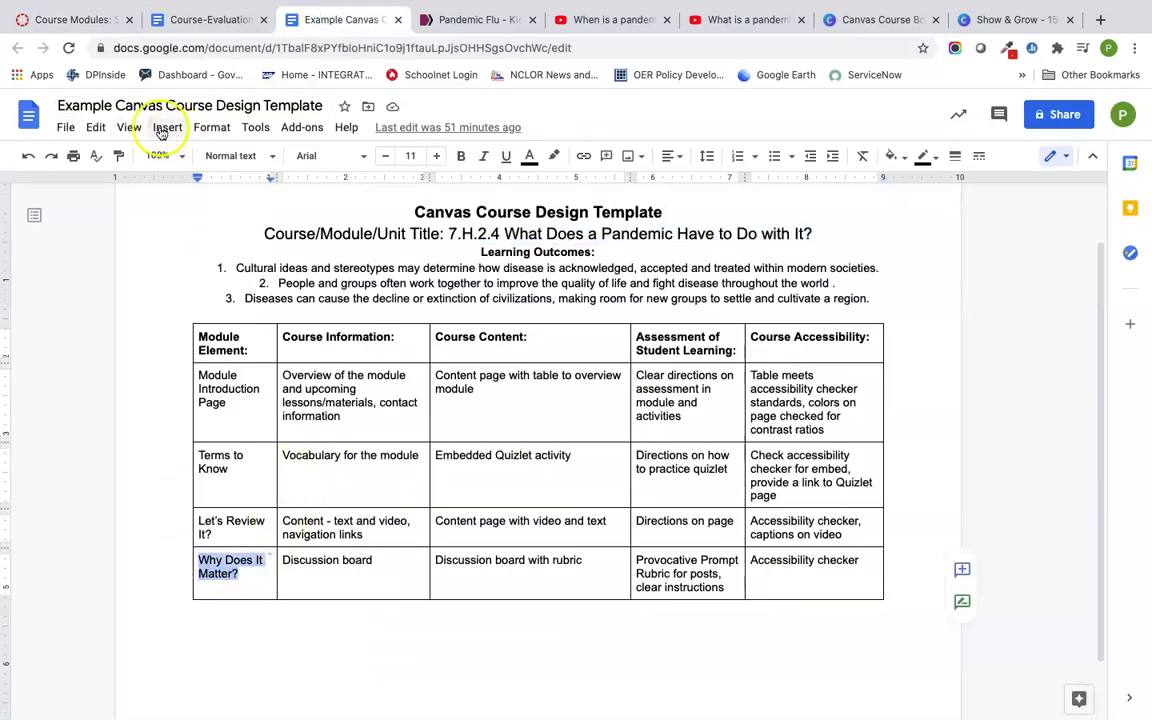
{"action": "left_click", "coordinate": [95, 19]}
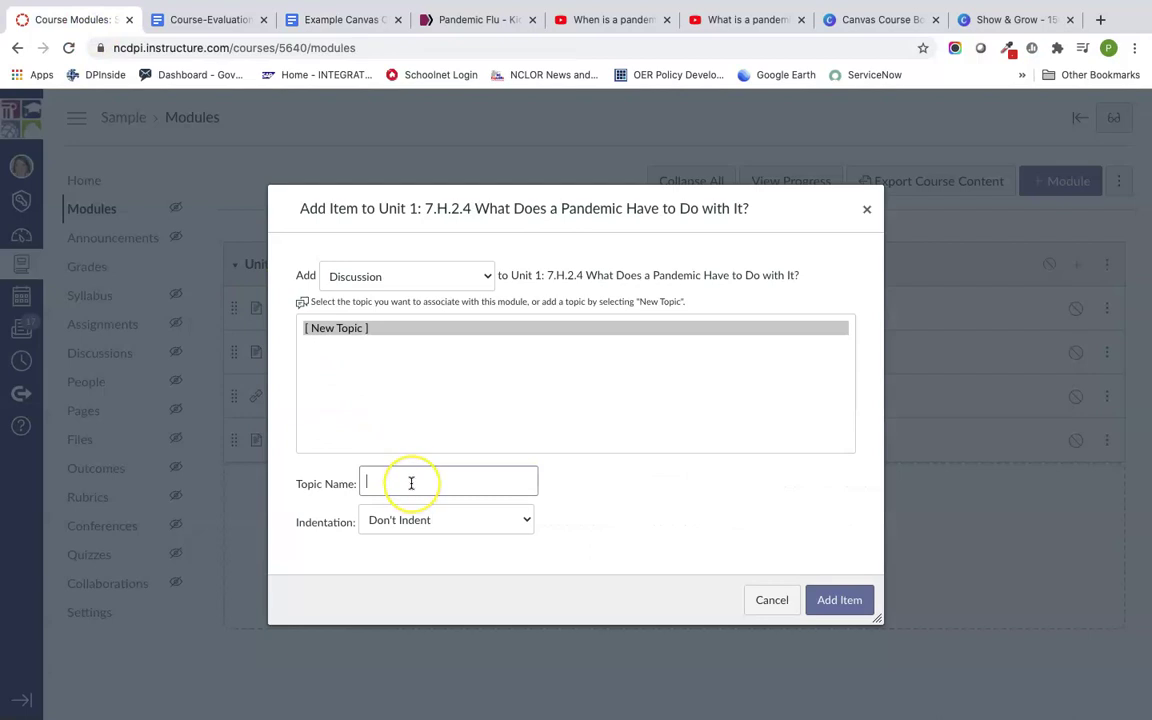
{"action": "left_click", "coordinate": [834, 599]}
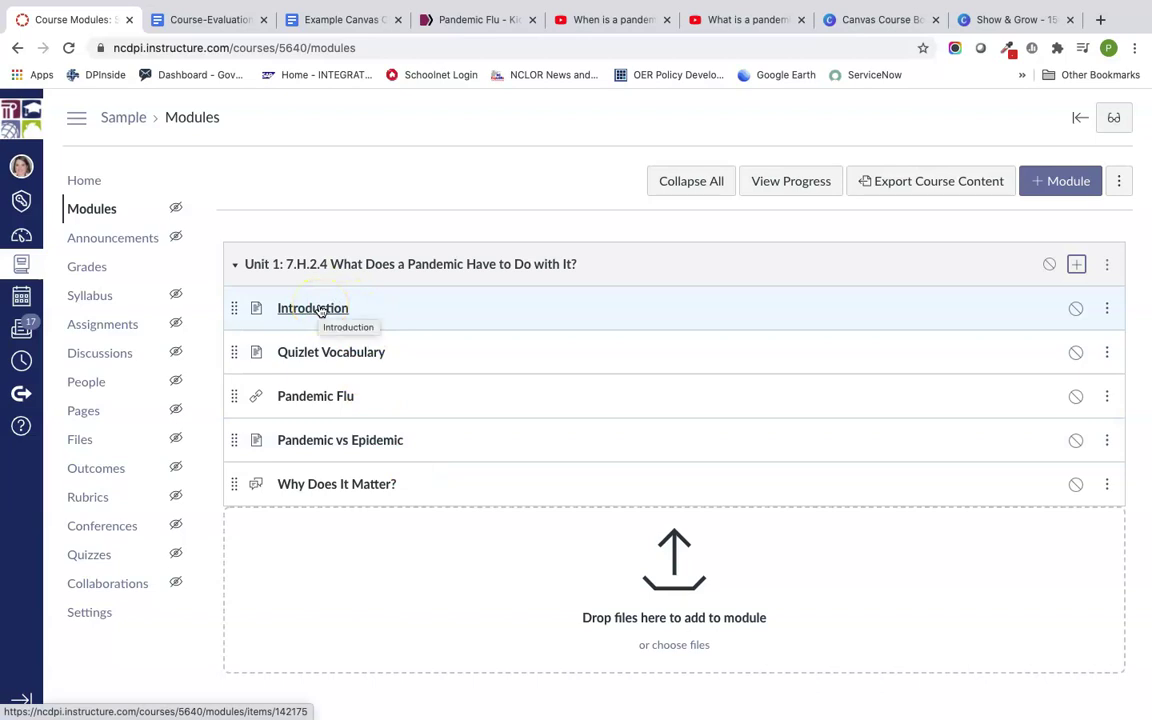
- Review the Introduction page's learning outcomes and module layout table, and open the page for editing
{"action": "left_click", "coordinate": [320, 310]}
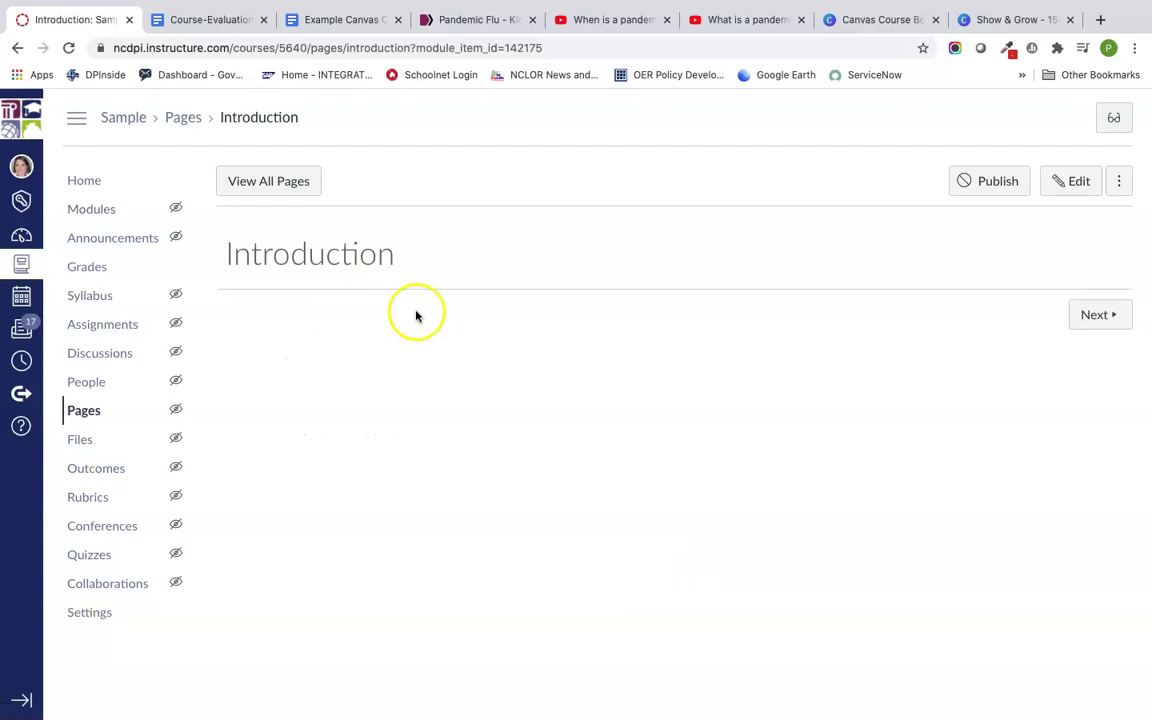
{"action": "left_click", "coordinate": [1062, 180]}
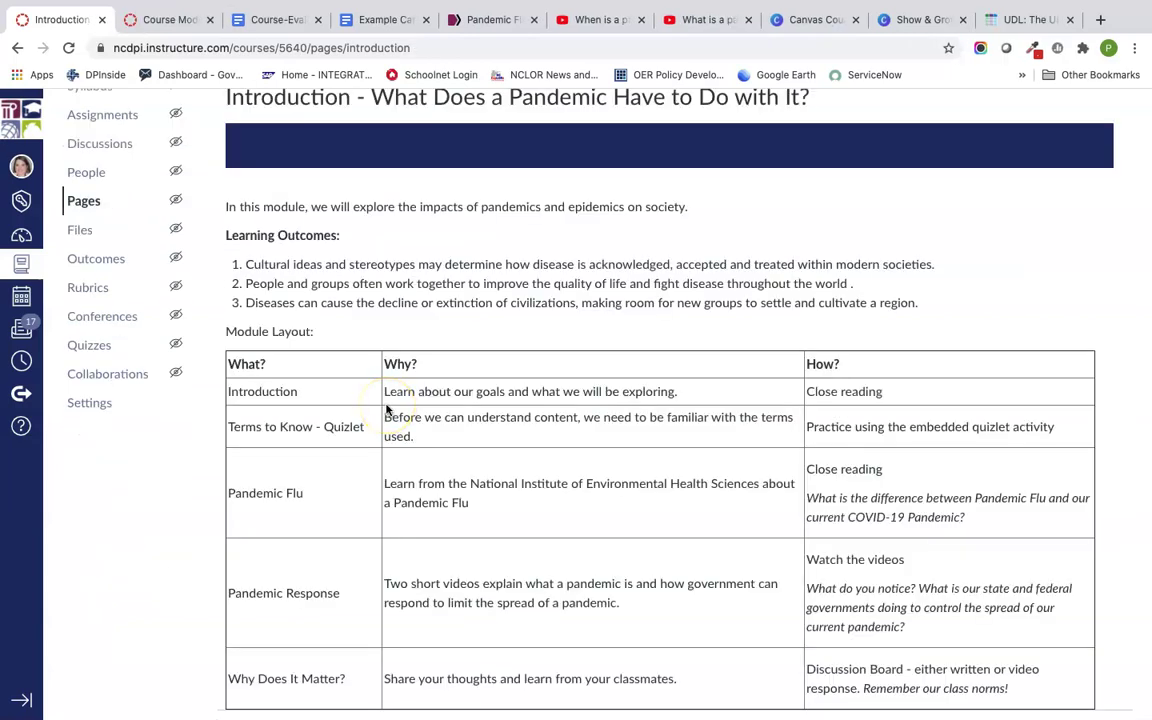
{"action": "scroll", "coordinate": [395, 410], "scroll_direction": "up", "scroll_amount": 2}
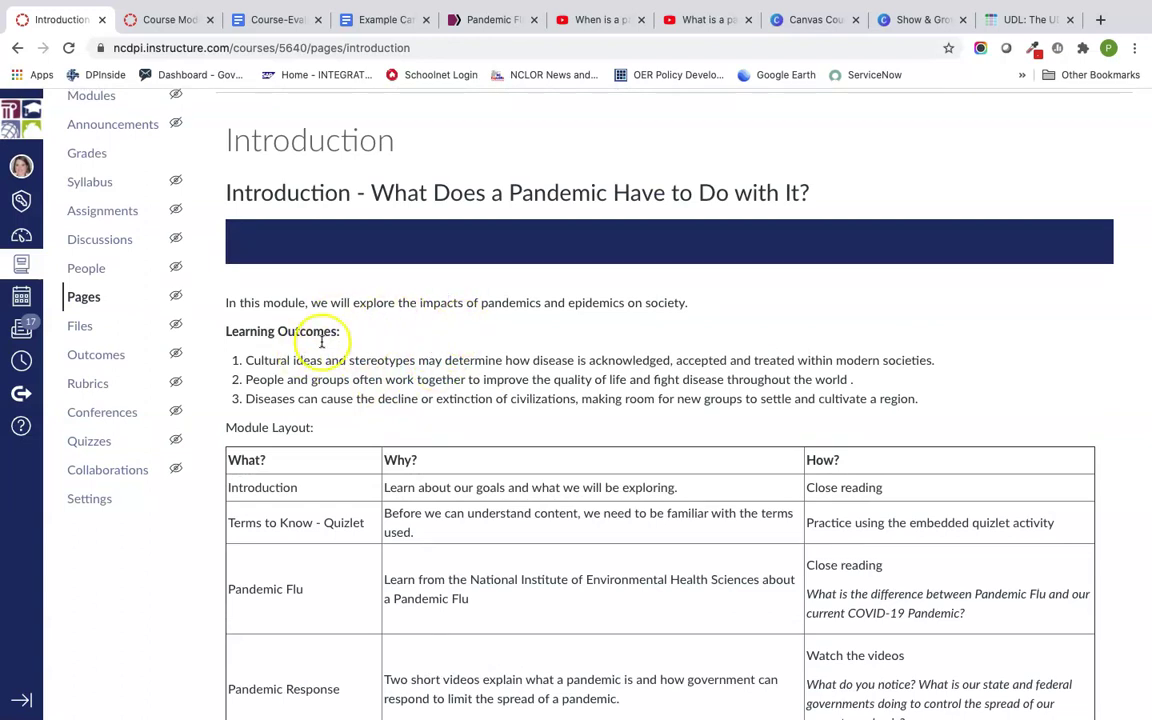
{"action": "scroll", "coordinate": [400, 350], "scroll_direction": "down", "scroll_amount": 3}
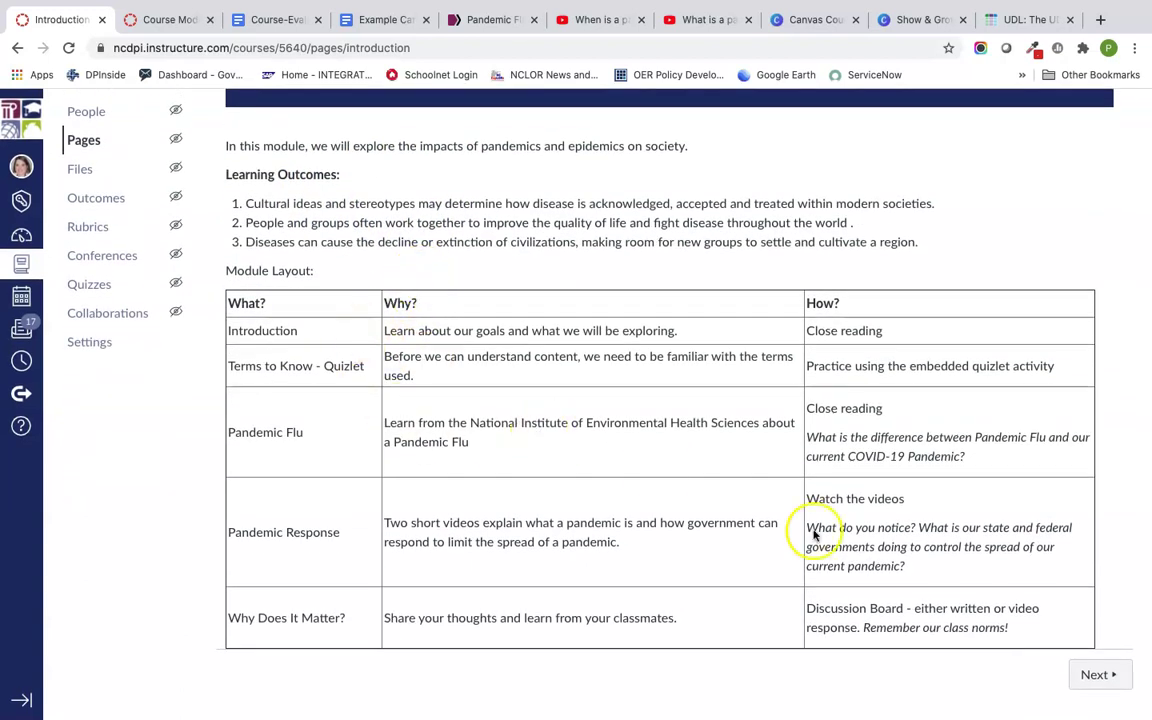
{"action": "scroll", "coordinate": [944, 412], "scroll_direction": "up", "scroll_amount": 5}
{"action": "left_click", "coordinate": [1078, 182]}
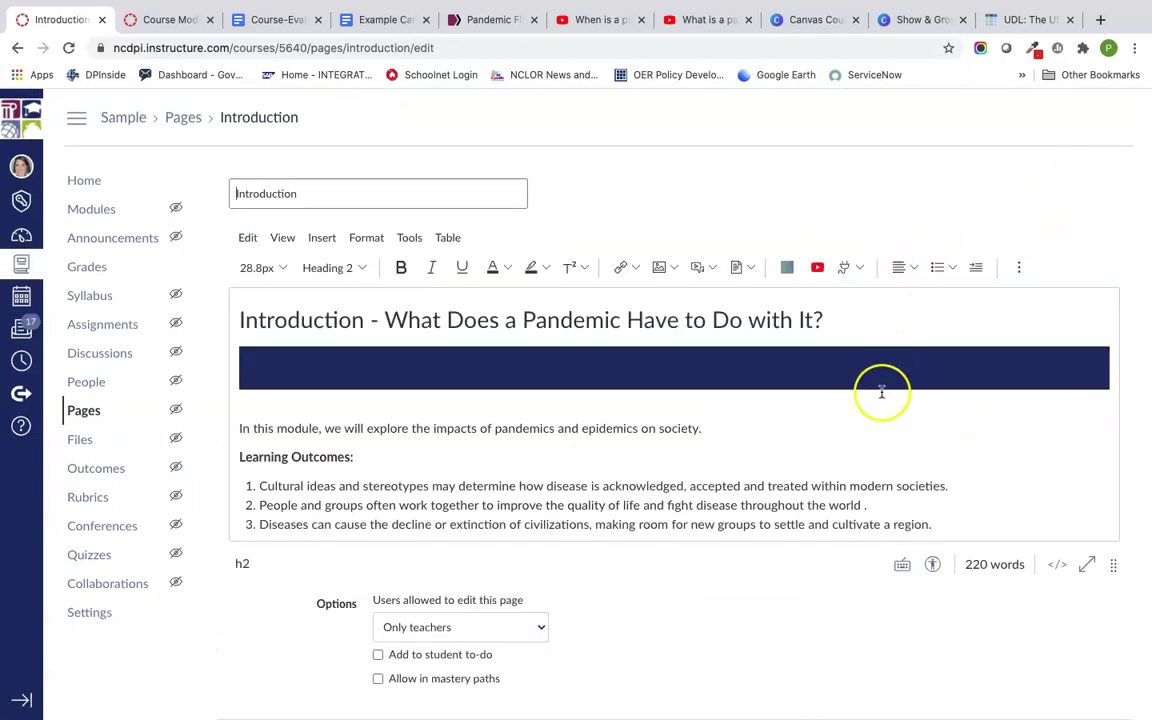
{"action": "scroll", "coordinate": [905, 419], "scroll_direction": "down", "scroll_amount": 5}
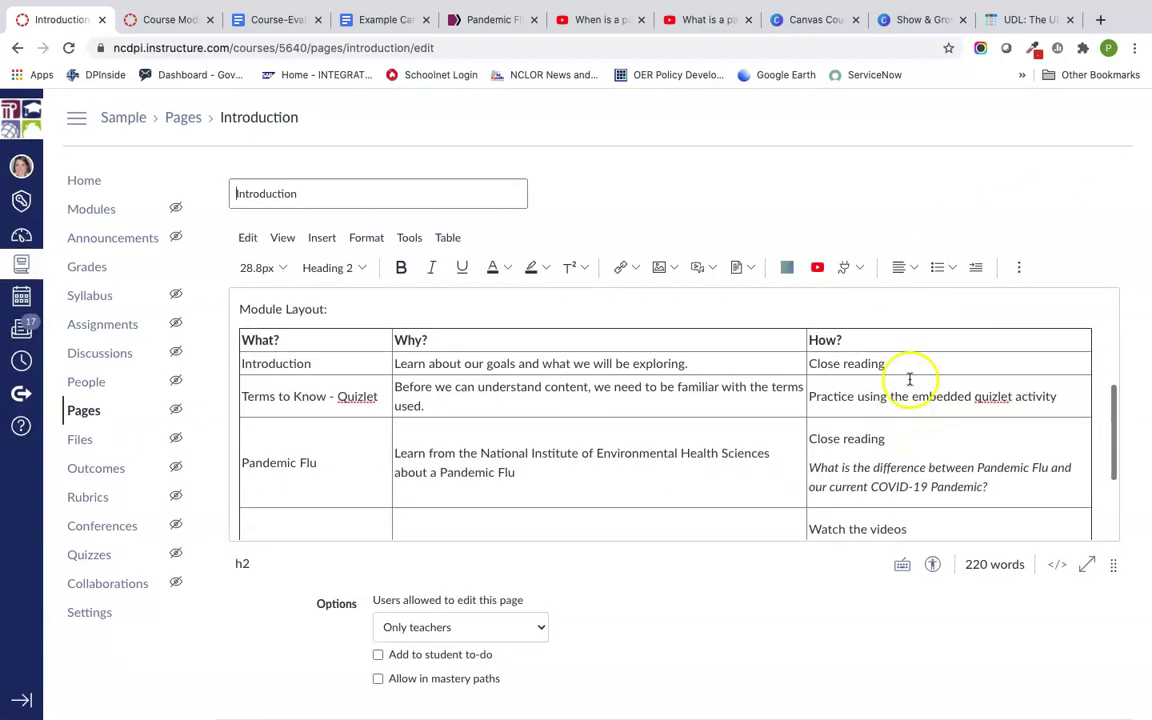
- Examine the page editor's options for inserting a table, using the module layout table as the example
{"action": "left_click", "coordinate": [916, 338]}
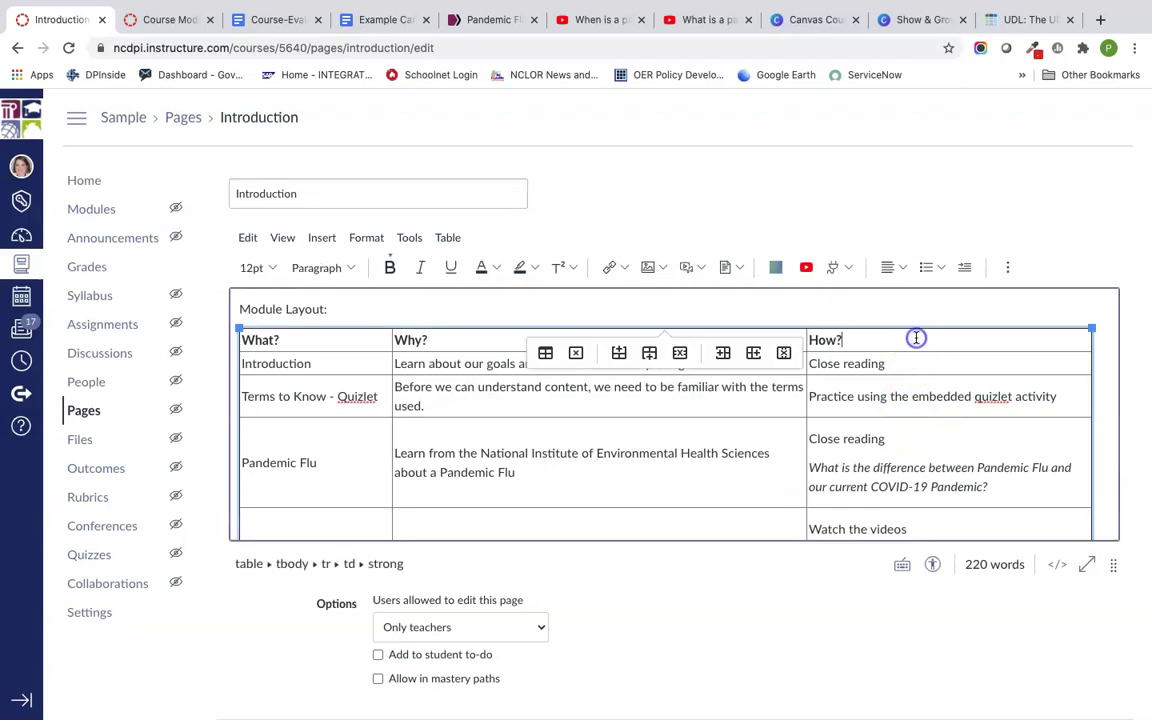
{"action": "left_click", "coordinate": [1011, 267]}
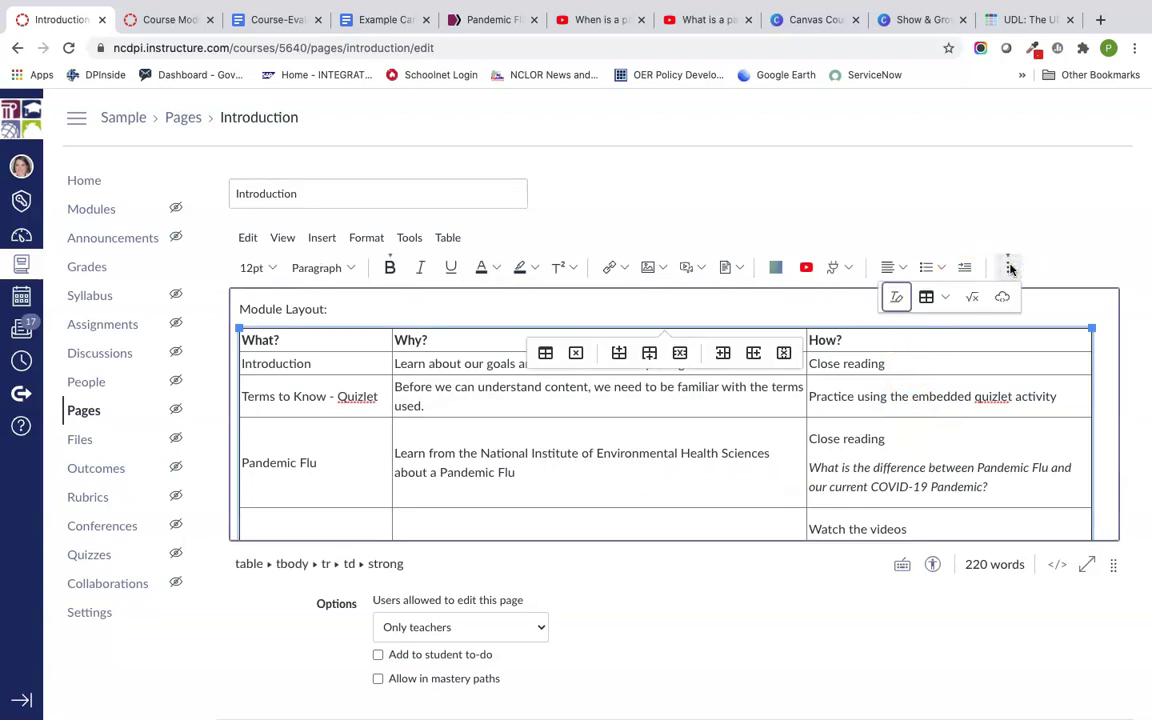
{"action": "left_click", "coordinate": [944, 302]}
{"action": "mouse_move", "coordinate": [945, 328]}
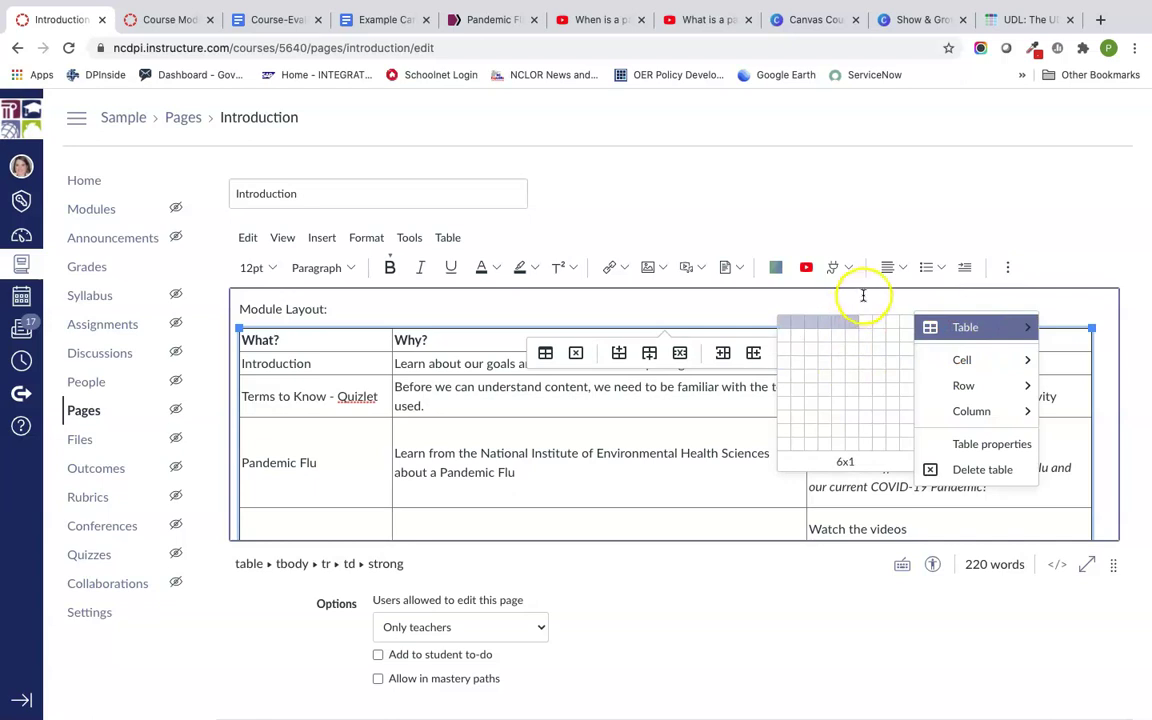
{"action": "left_click", "coordinate": [895, 305]}
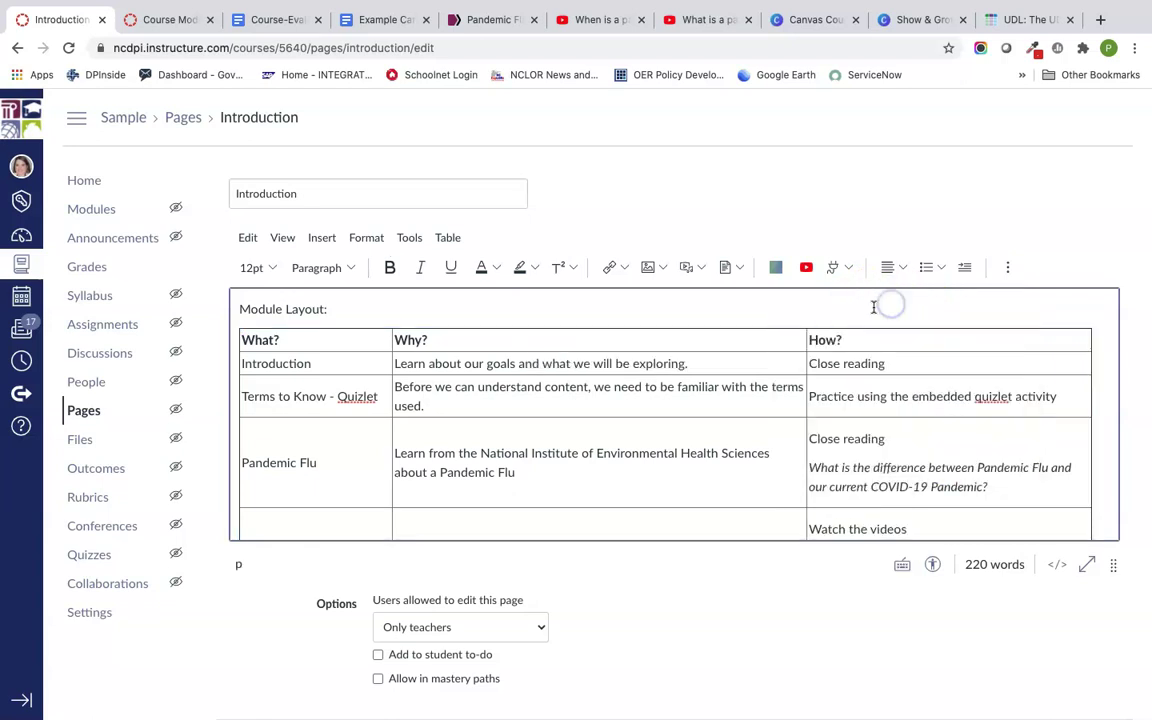
- Link the word "Introduction" in the What? column of the module layout table to the course's Introduction page
{"action": "scroll", "coordinate": [815, 360], "scroll_direction": "down", "scroll_amount": 3}
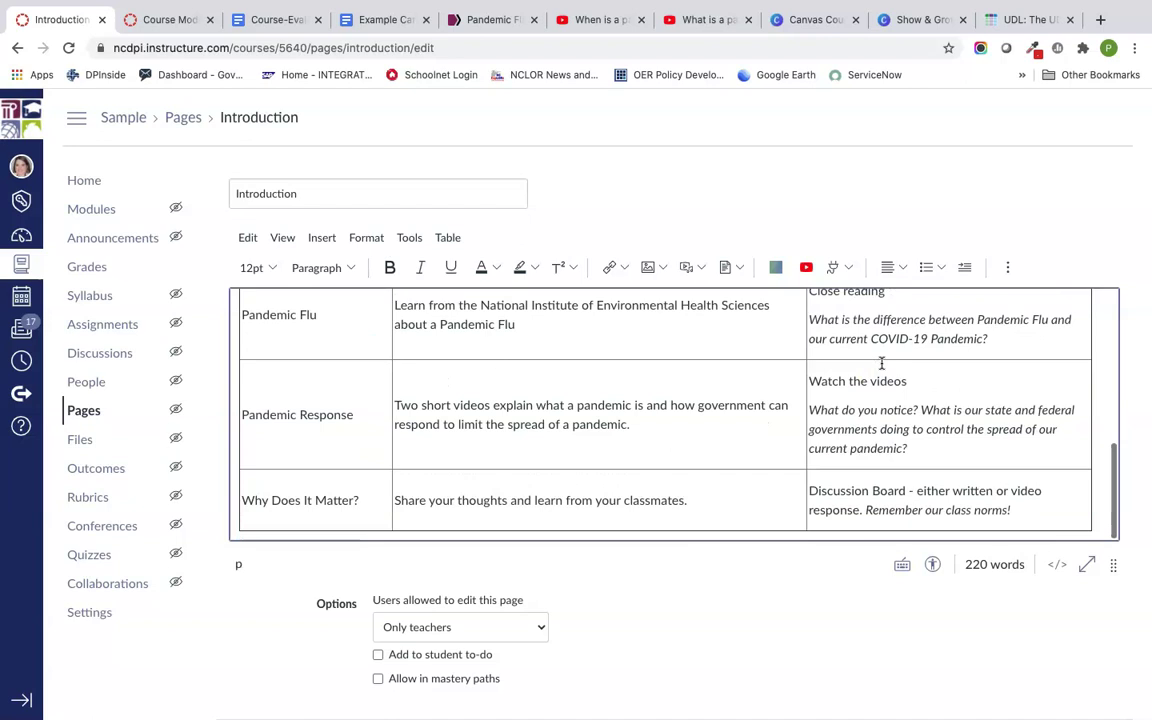
{"action": "scroll", "coordinate": [716, 454], "scroll_direction": "up", "scroll_amount": 3}
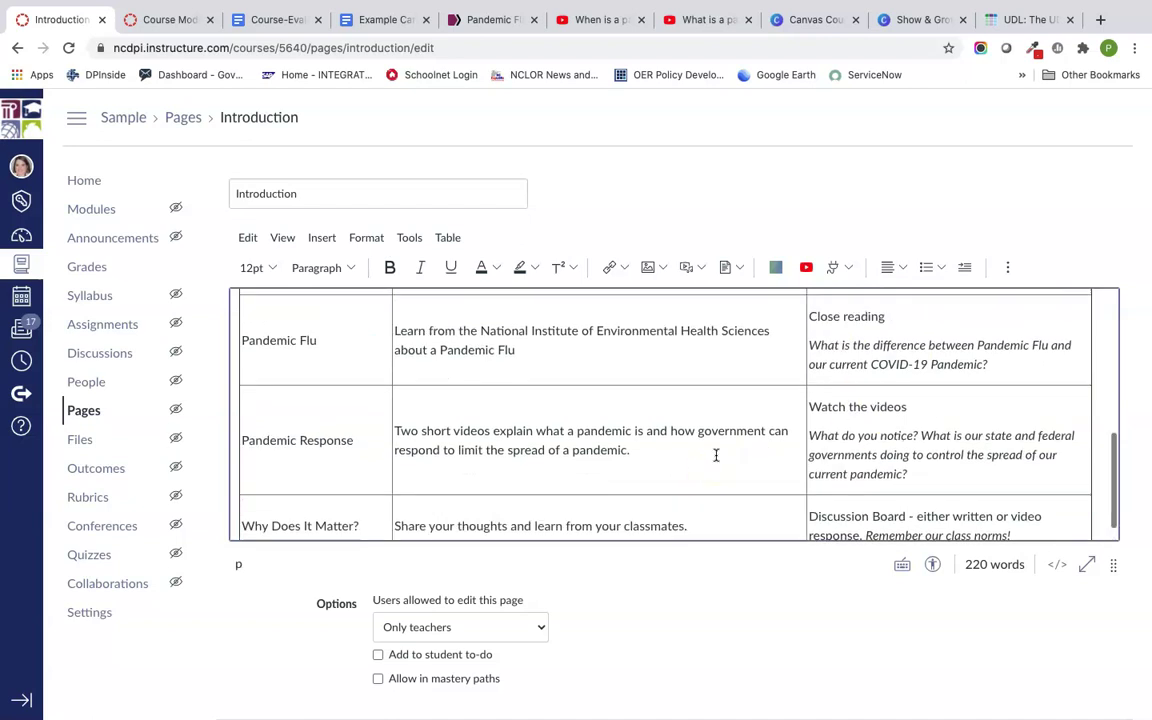
{"action": "left_click_drag", "start_coordinate": [327, 393], "coordinate": [244, 395]}
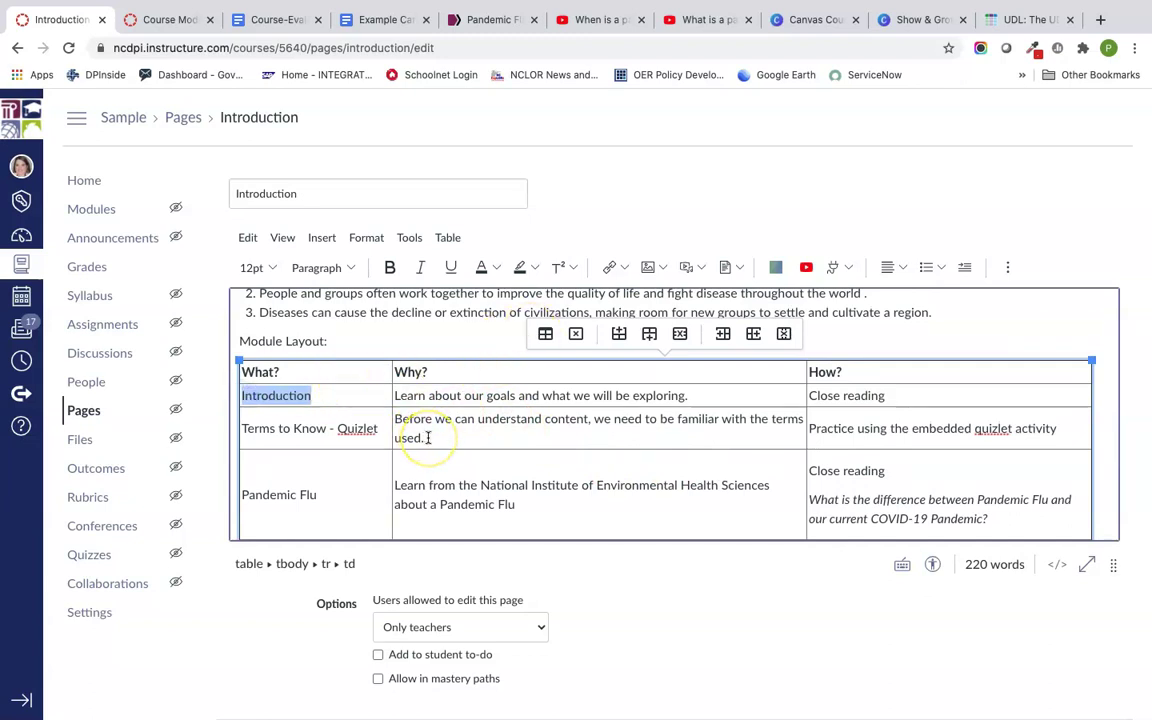
{"action": "left_click", "coordinate": [625, 268]}
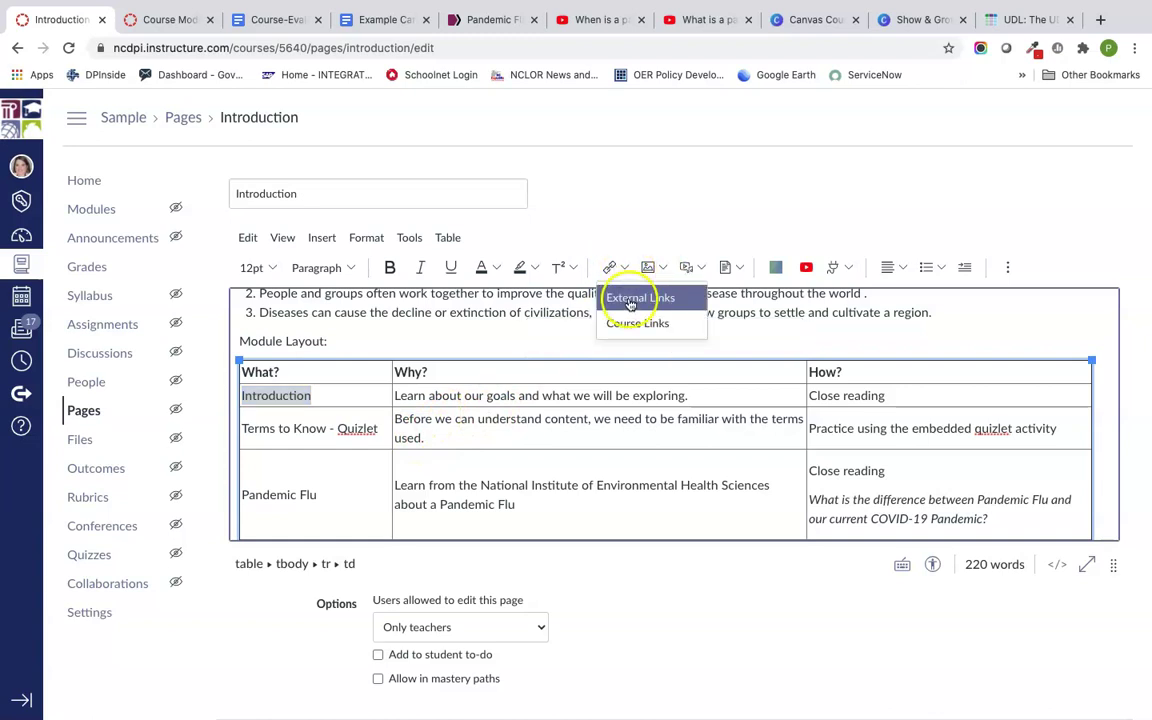
{"action": "left_click", "coordinate": [628, 325]}
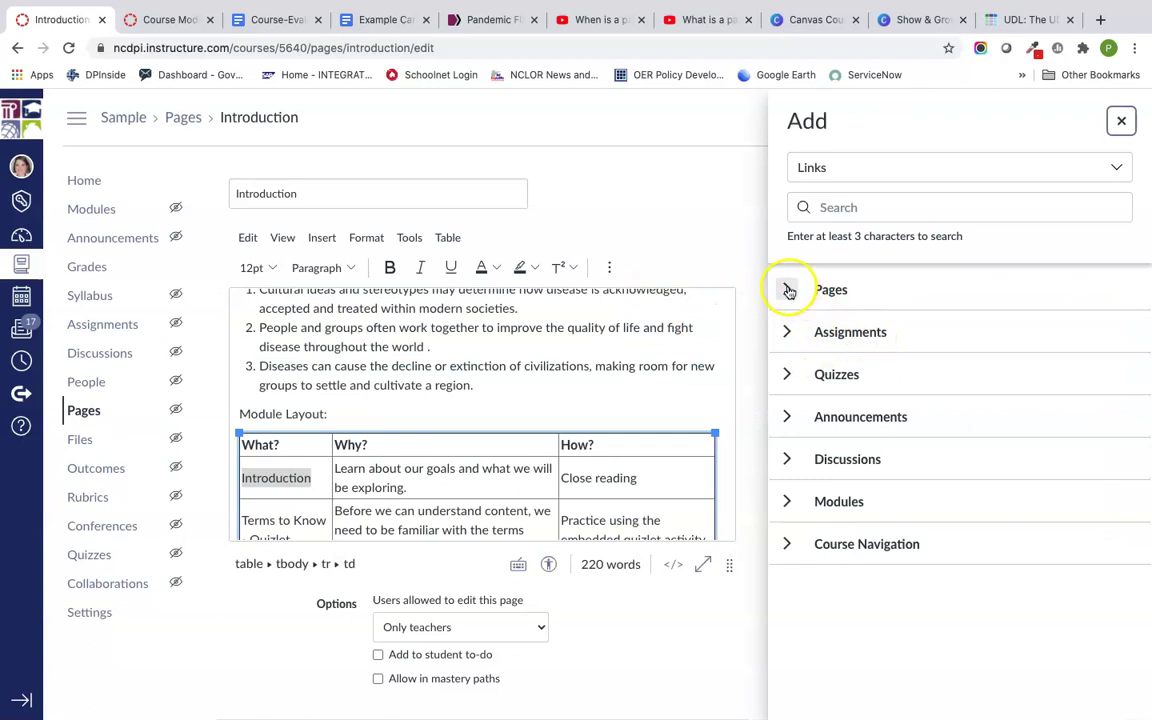
{"action": "left_click", "coordinate": [789, 290]}
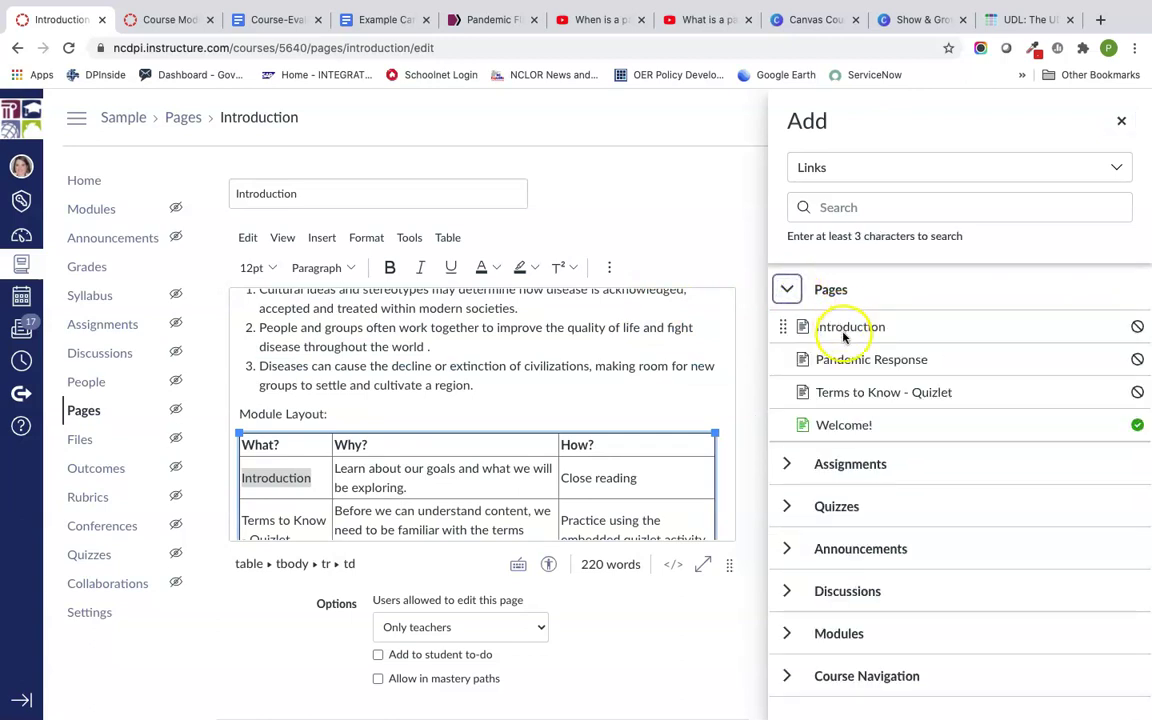
{"action": "left_click", "coordinate": [850, 327]}
- Link the words "Terms to Know - Quizlet" in the module layout table to the course page of the same name
{"action": "scroll", "coordinate": [461, 470], "scroll_direction": "down", "scroll_amount": 1}
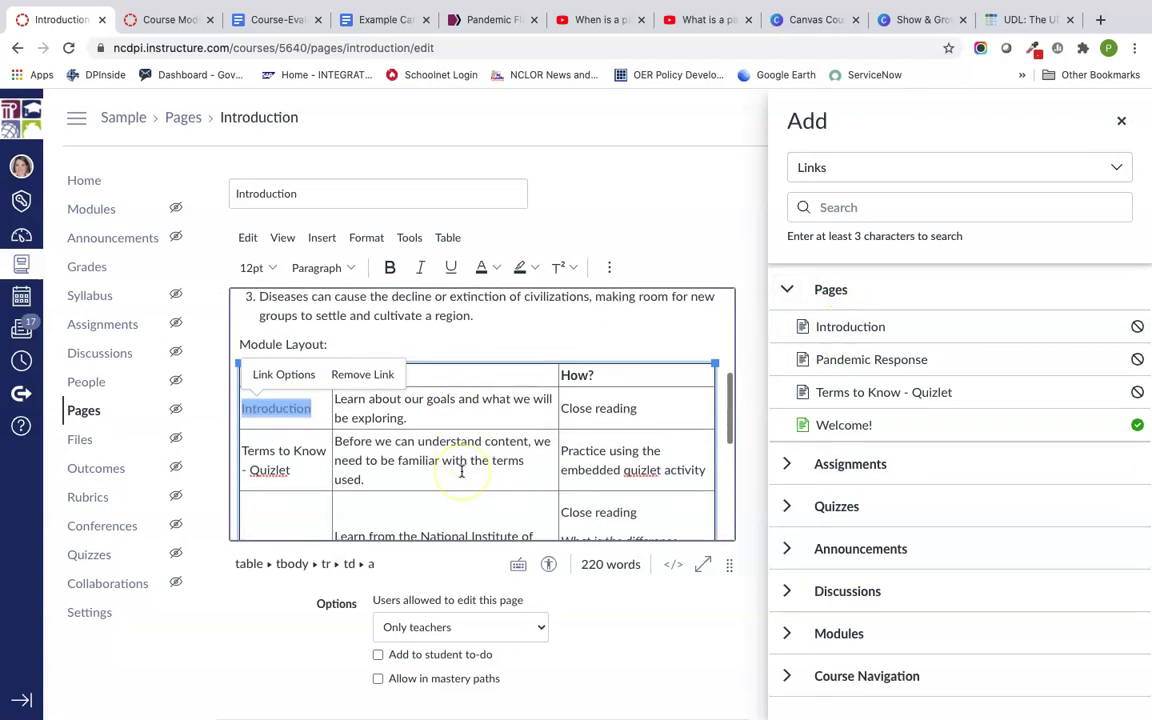
{"action": "scroll", "coordinate": [461, 470], "scroll_direction": "down", "scroll_amount": 2}
{"action": "left_click_drag", "start_coordinate": [298, 386], "coordinate": [249, 366]}
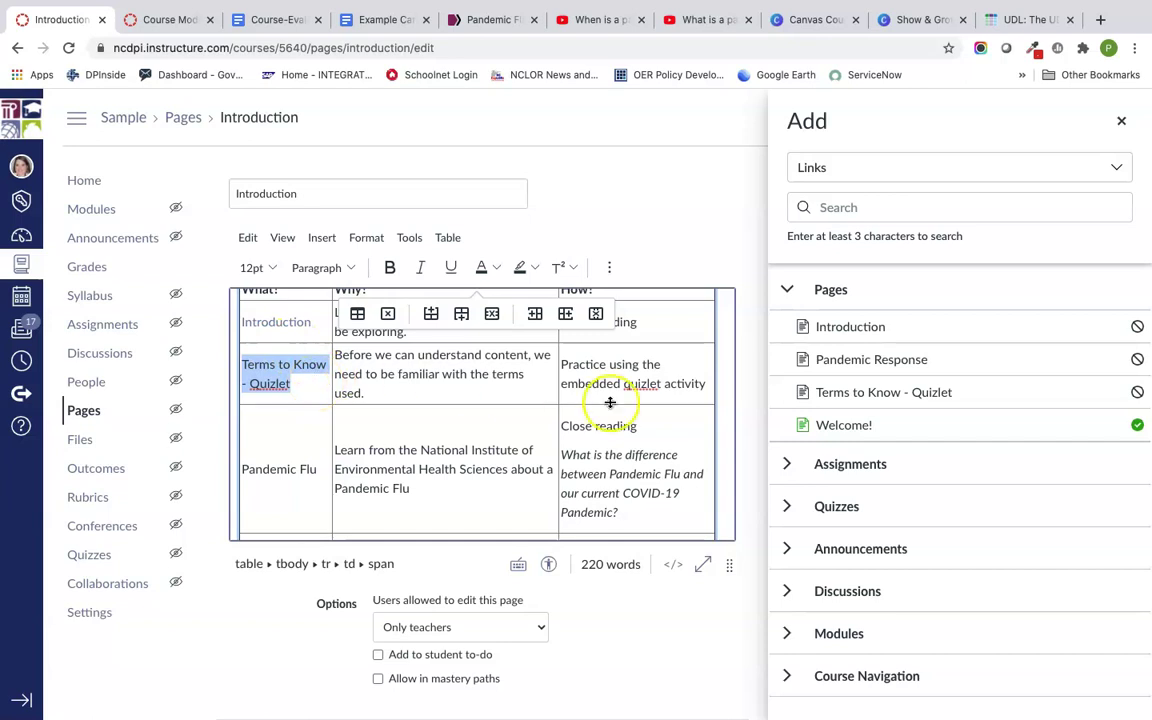
{"action": "left_click", "coordinate": [830, 392]}
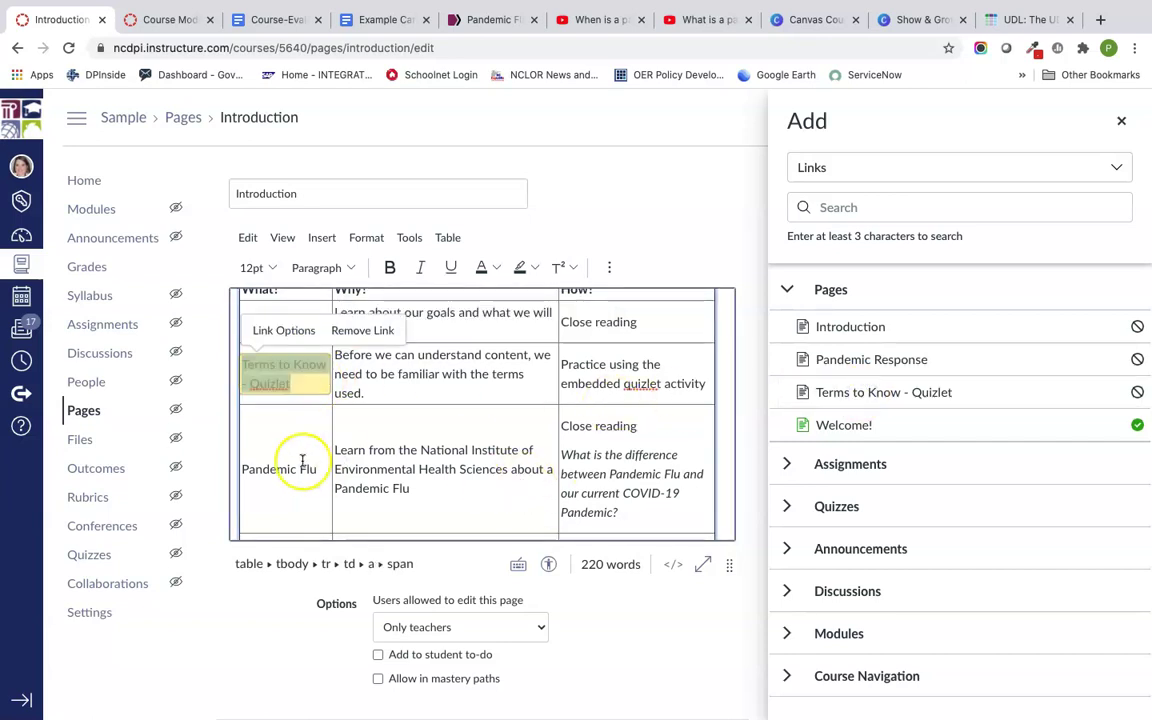
- Look through the course's linkable pages, assignments and quizzes for a target for the table entry "Pandemic Flu"
{"action": "left_click_drag", "start_coordinate": [318, 467], "coordinate": [267, 464]}
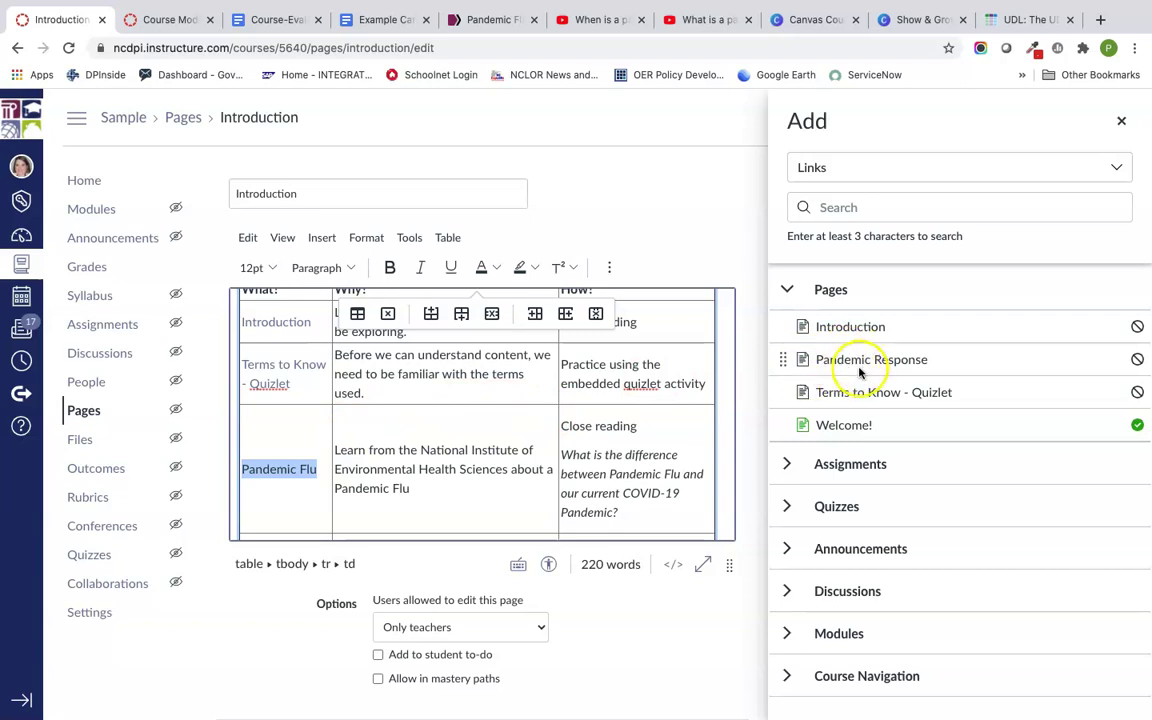
{"action": "scroll", "coordinate": [855, 368], "scroll_direction": "down", "scroll_amount": 2}
{"action": "scroll", "coordinate": [950, 350], "scroll_direction": "up", "scroll_amount": 2}
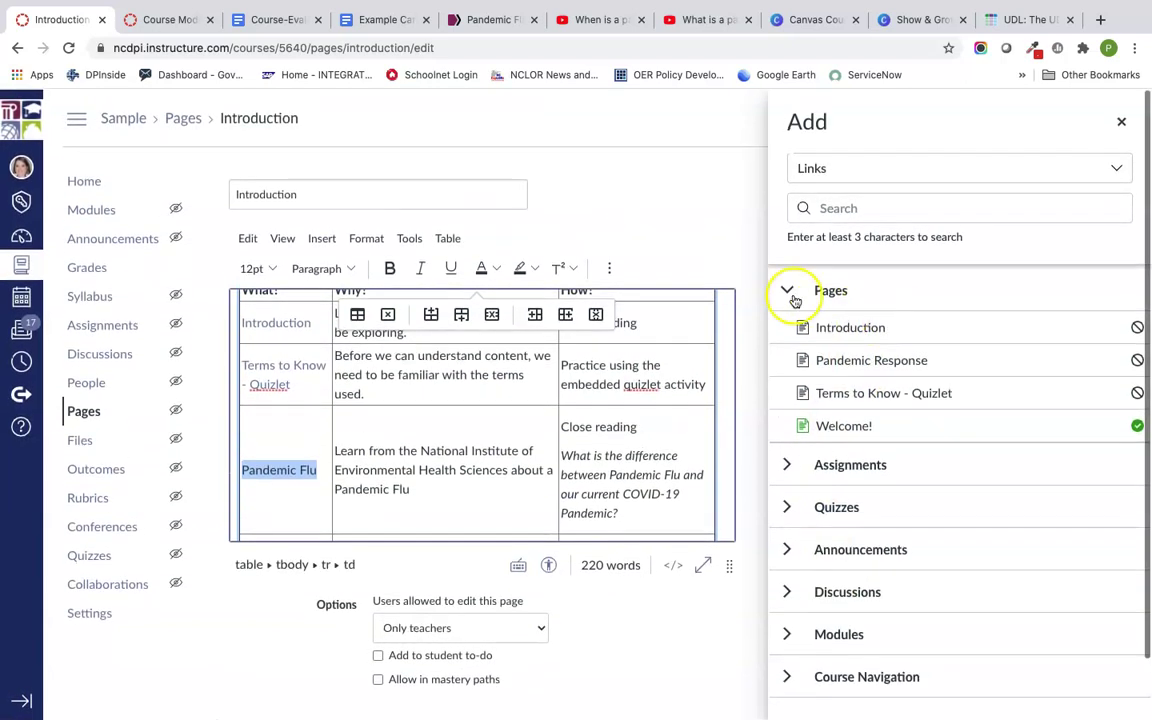
{"action": "left_click", "coordinate": [787, 289]}
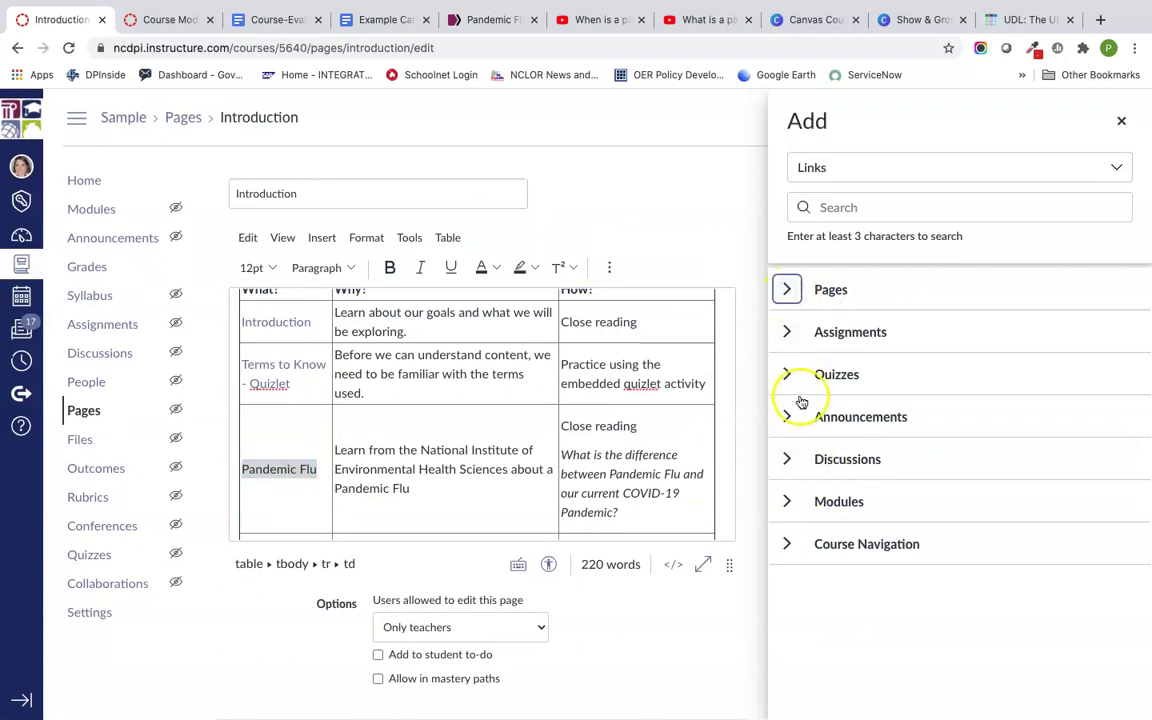
{"action": "left_click", "coordinate": [787, 290]}
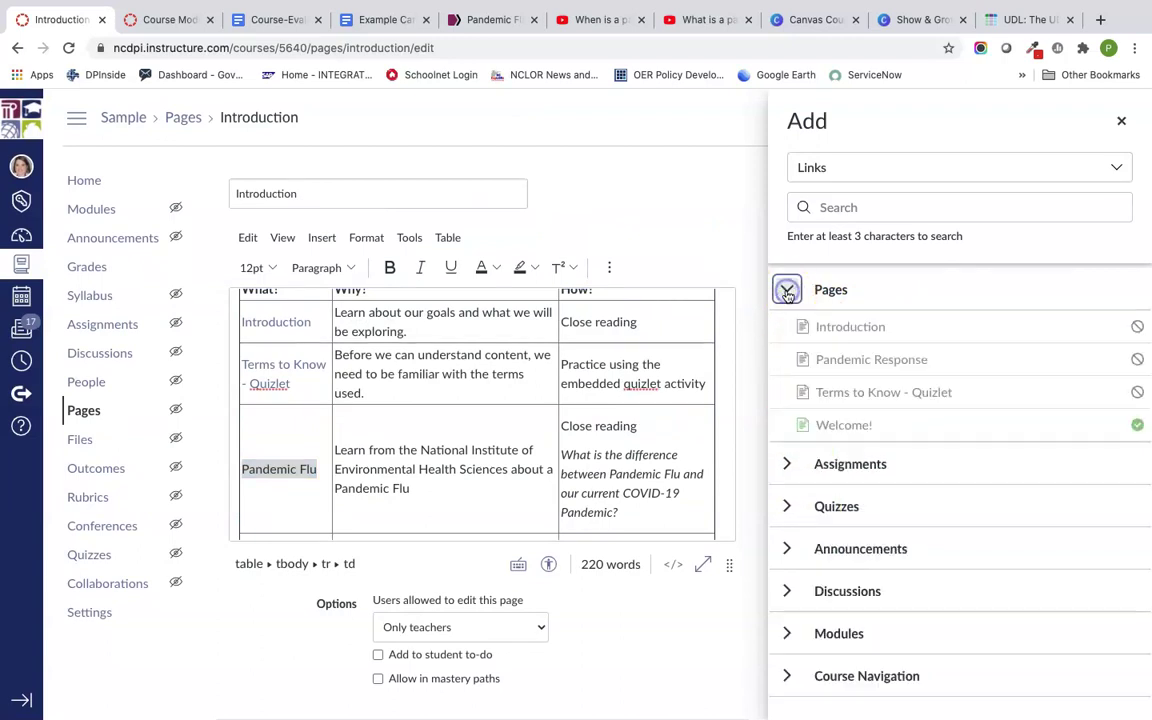
{"action": "left_click", "coordinate": [788, 465]}
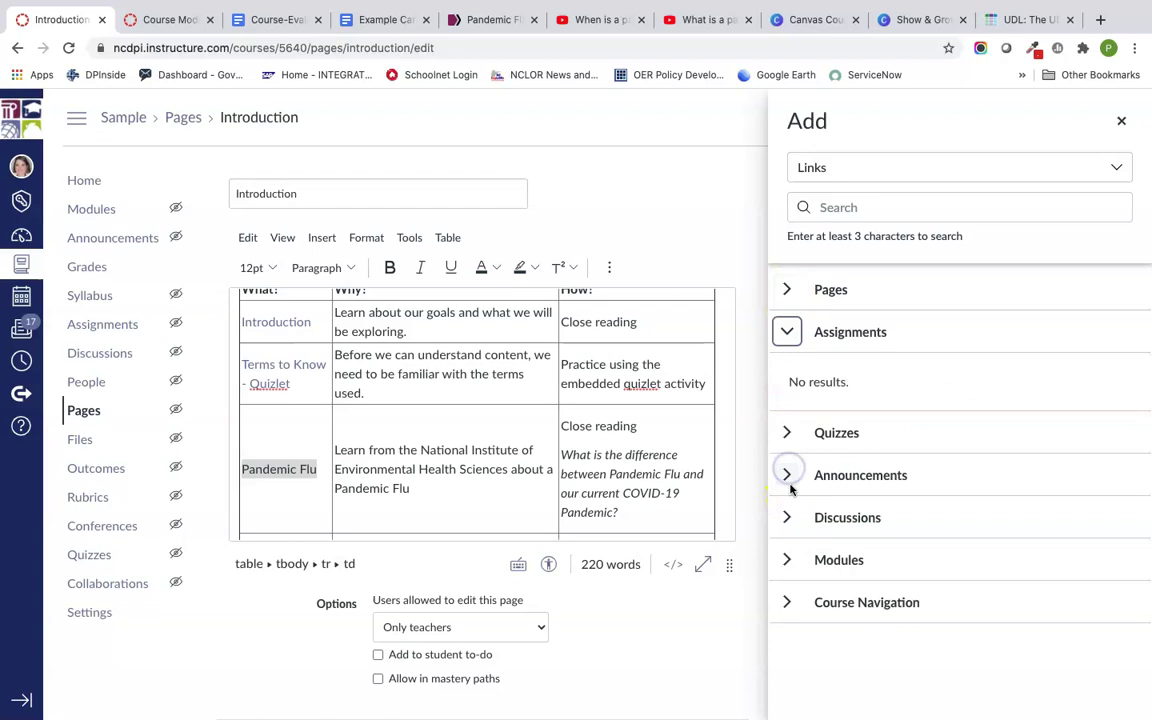
{"action": "left_click", "coordinate": [787, 432]}
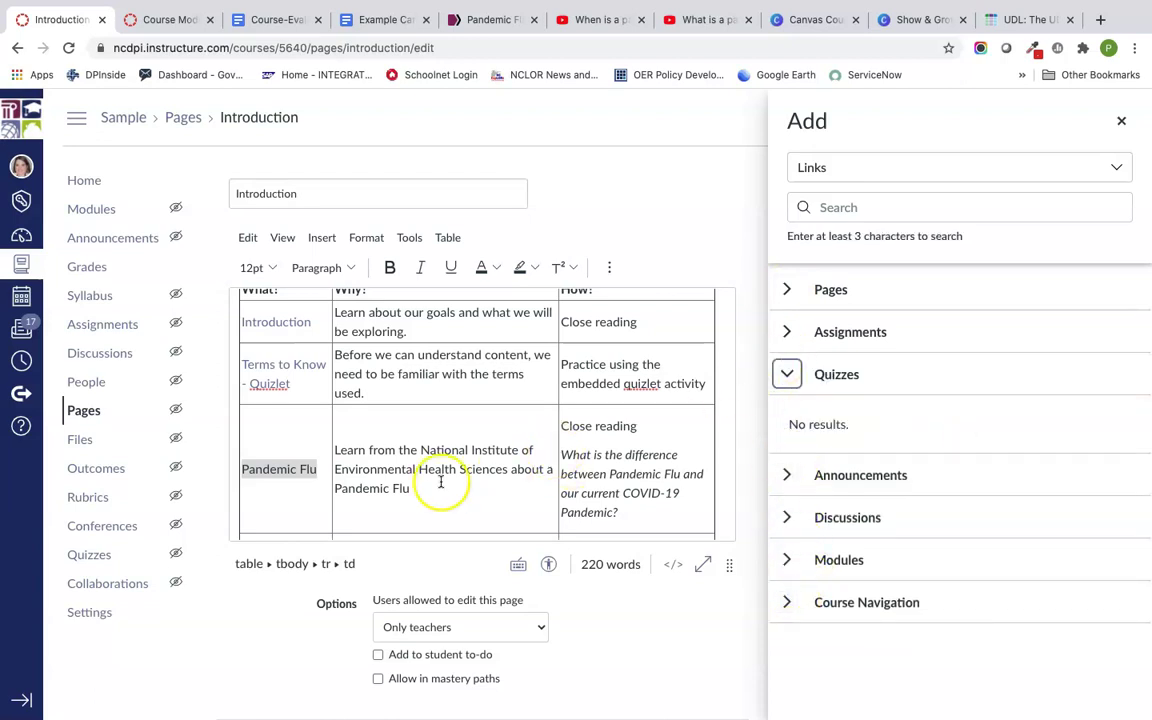
- Link the words "Pandemic Response" in the What? column of the table to the course's Pandemic Response page
{"action": "scroll", "coordinate": [440, 482], "scroll_direction": "down", "scroll_amount": 3}
{"action": "left_click", "coordinate": [298, 458]}
{"action": "left_click_drag", "start_coordinate": [298, 458], "coordinate": [242, 437]}
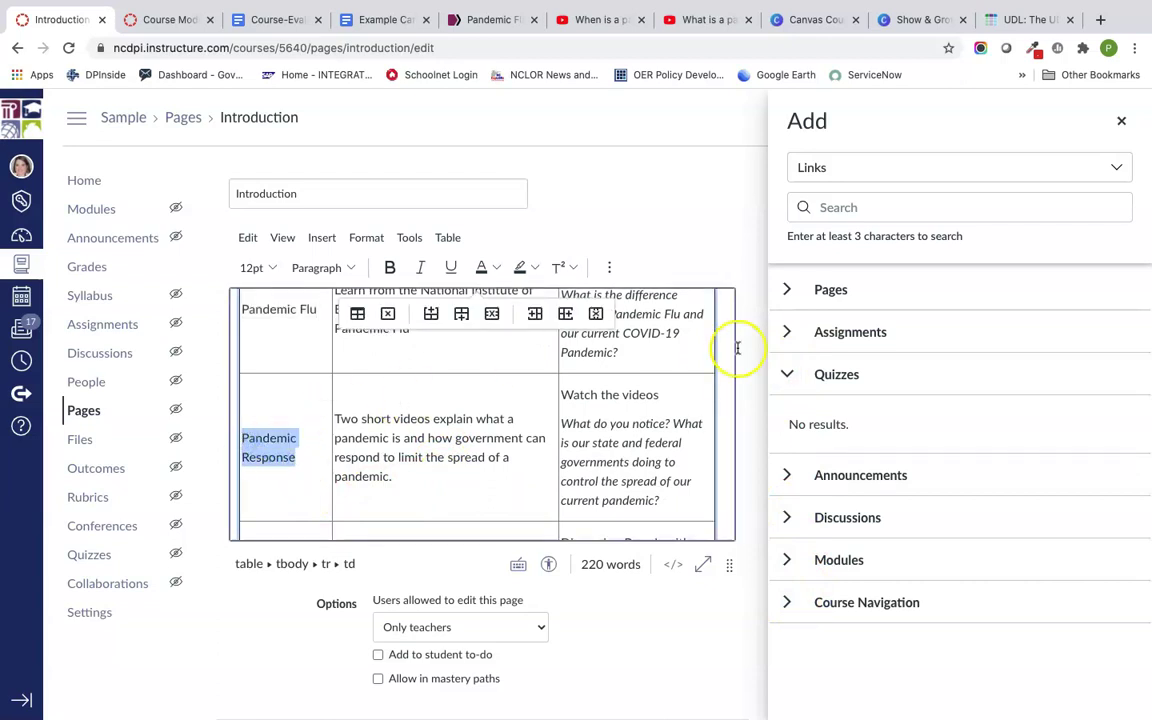
{"action": "left_click", "coordinate": [789, 372]}
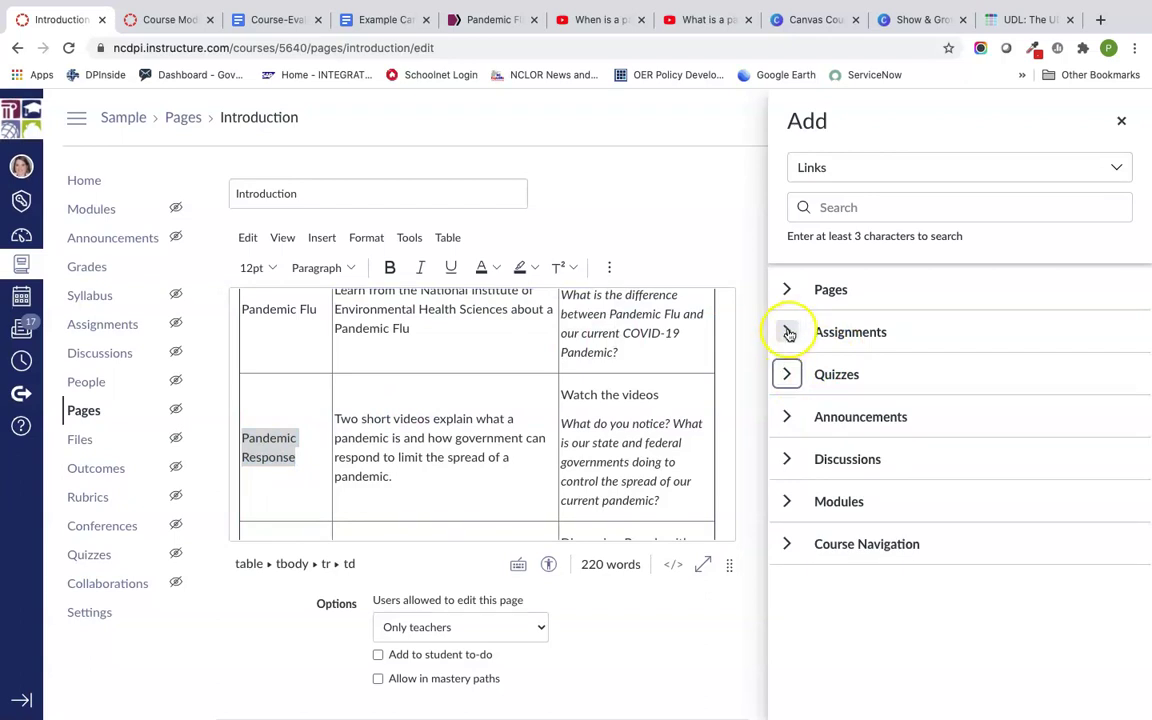
{"action": "left_click", "coordinate": [786, 289]}
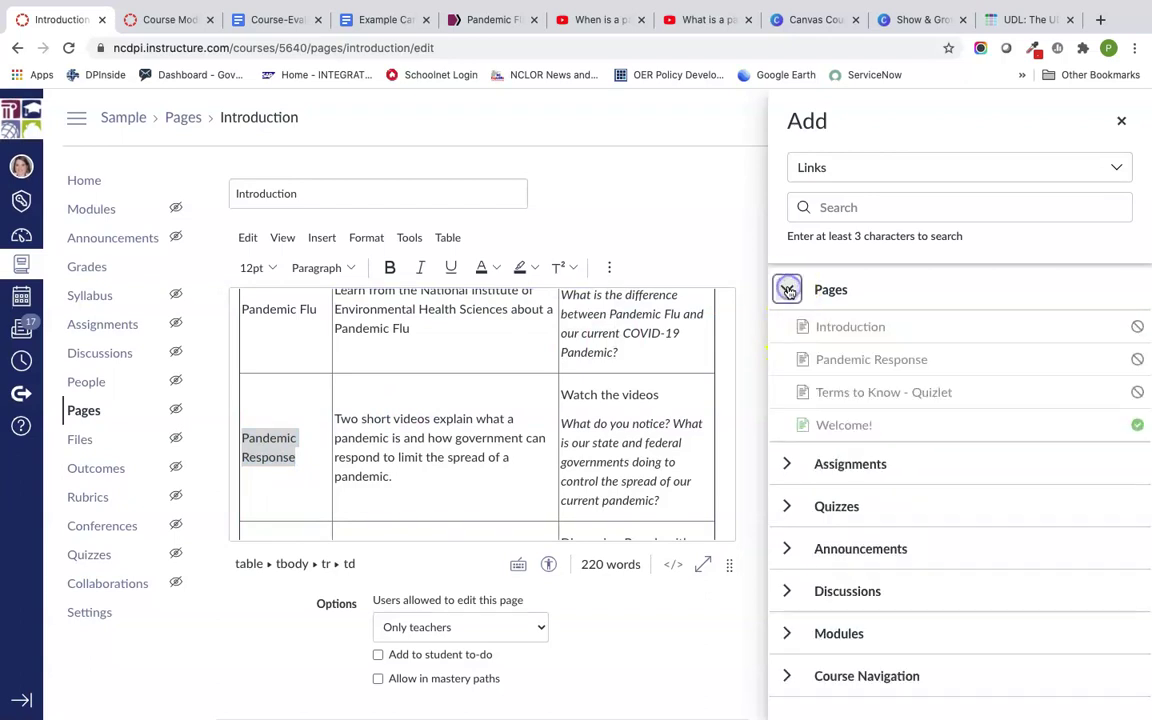
{"action": "left_click", "coordinate": [853, 362]}
- Link "Why Does It Matter?" in the table's last row to the discussion of the same name and finish adding links
{"action": "scroll", "coordinate": [365, 488], "scroll_direction": "down", "scroll_amount": 2}
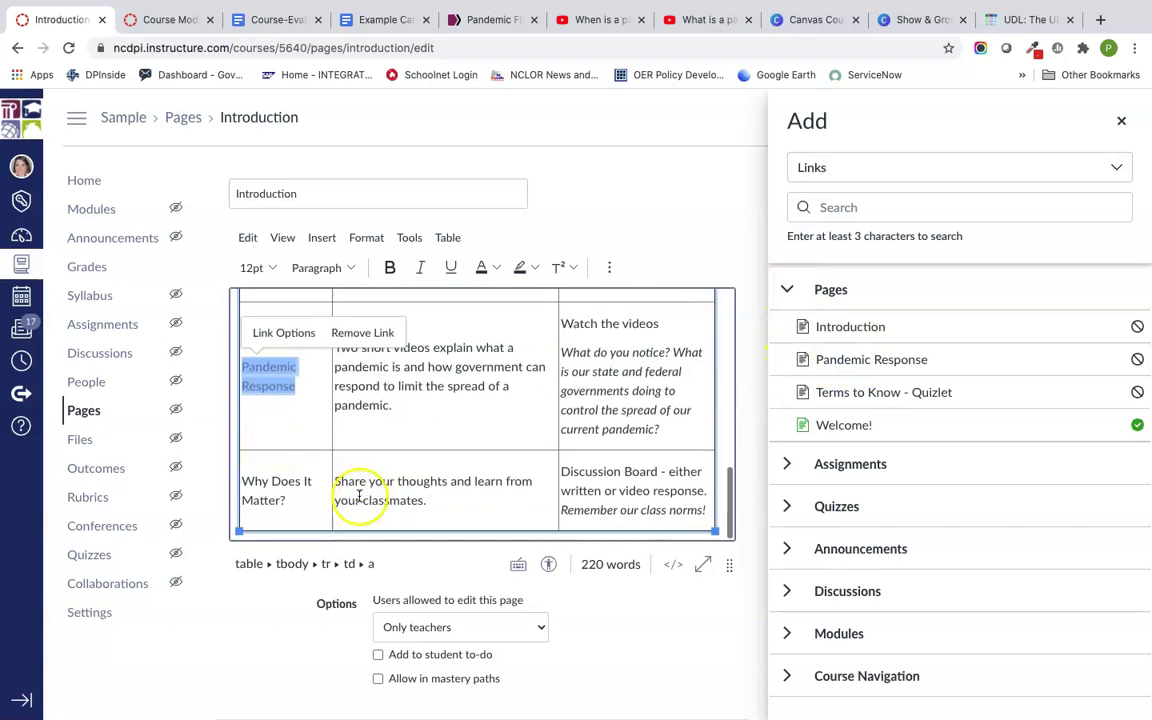
{"action": "left_click_drag", "start_coordinate": [290, 500], "coordinate": [242, 482]}
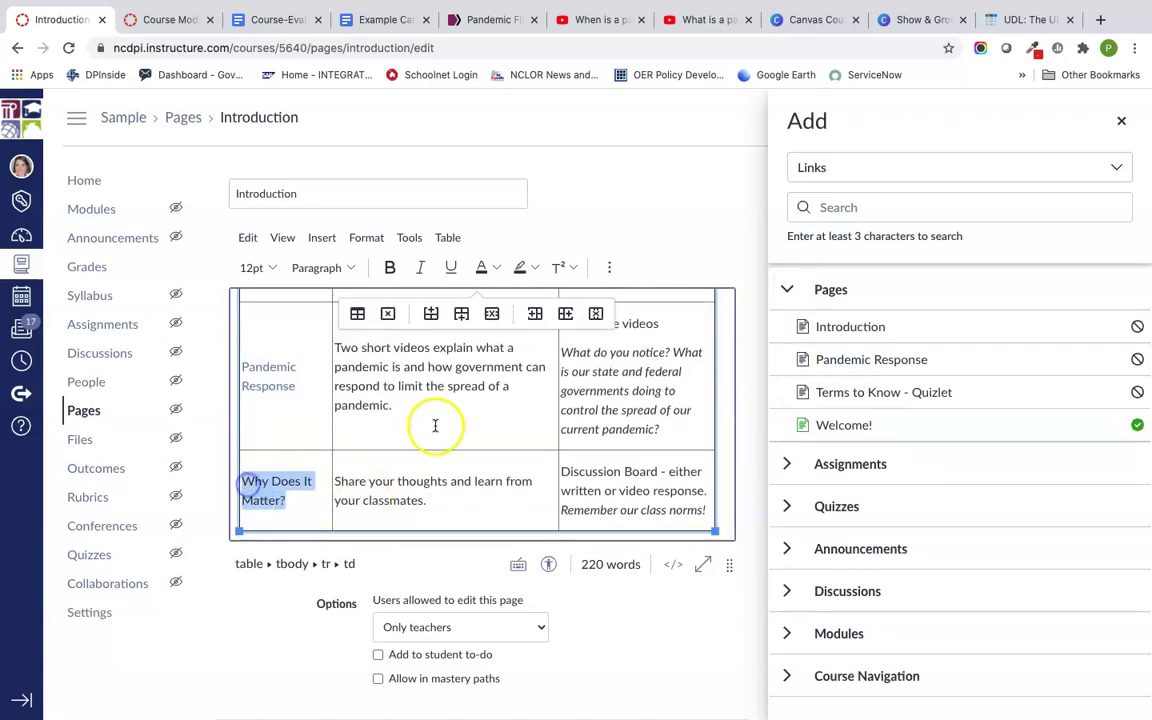
{"action": "left_click", "coordinate": [786, 591]}
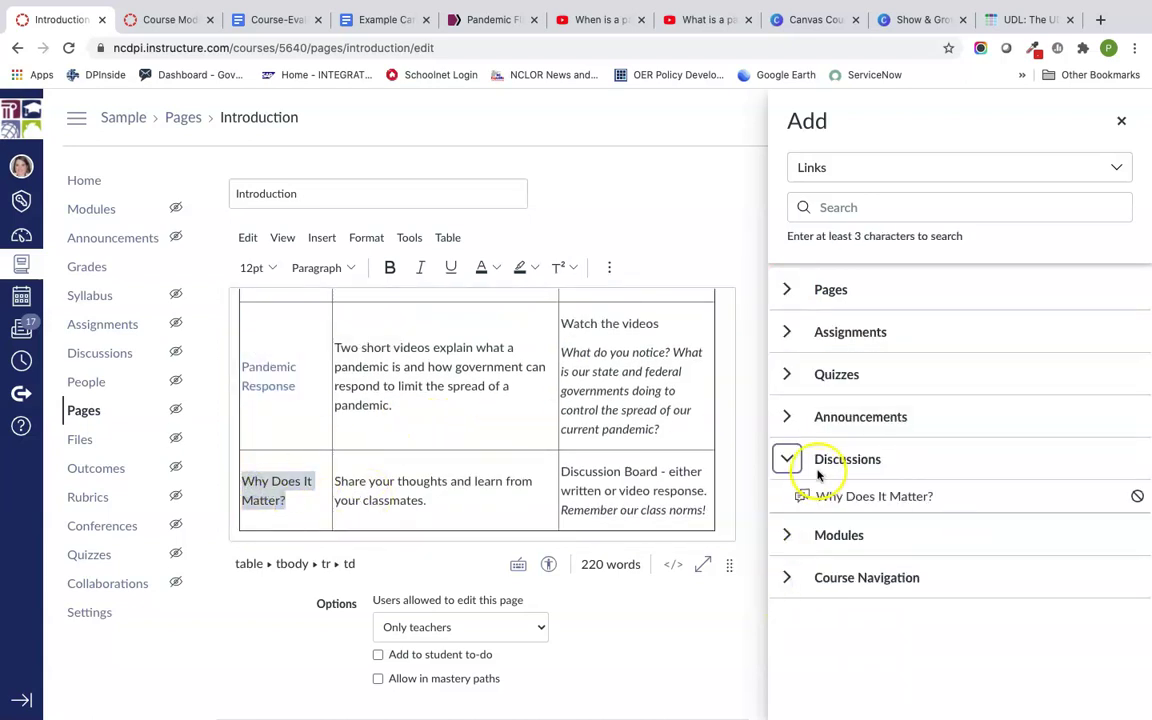
{"action": "left_click", "coordinate": [849, 496]}
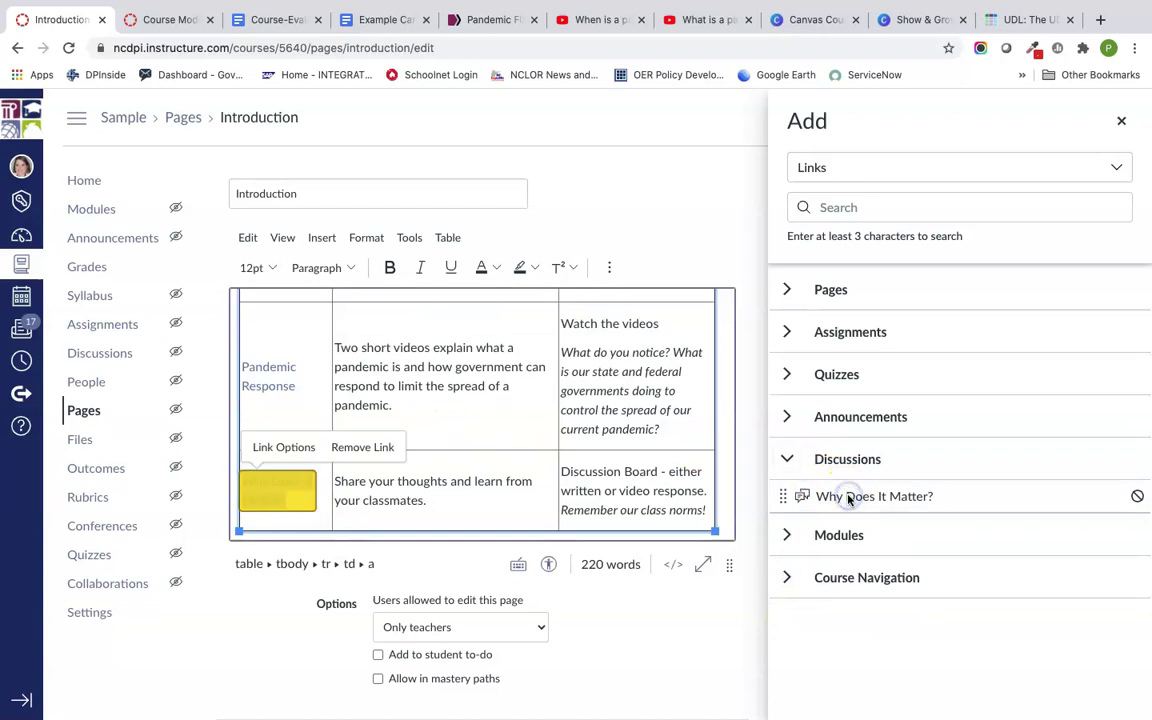
{"action": "left_click", "coordinate": [491, 492]}
{"action": "left_click", "coordinate": [1121, 120]}
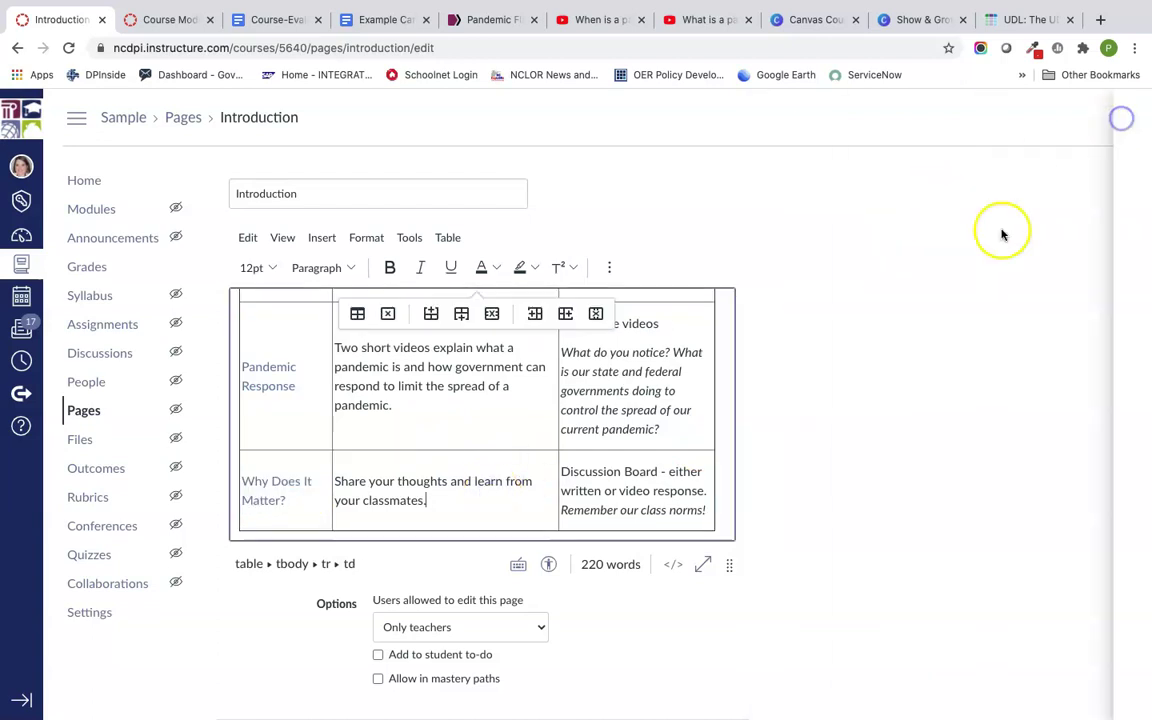
- Add two empty lines below the module layout table on the Introduction page
{"action": "scroll", "coordinate": [725, 375], "scroll_direction": "up", "scroll_amount": 10}
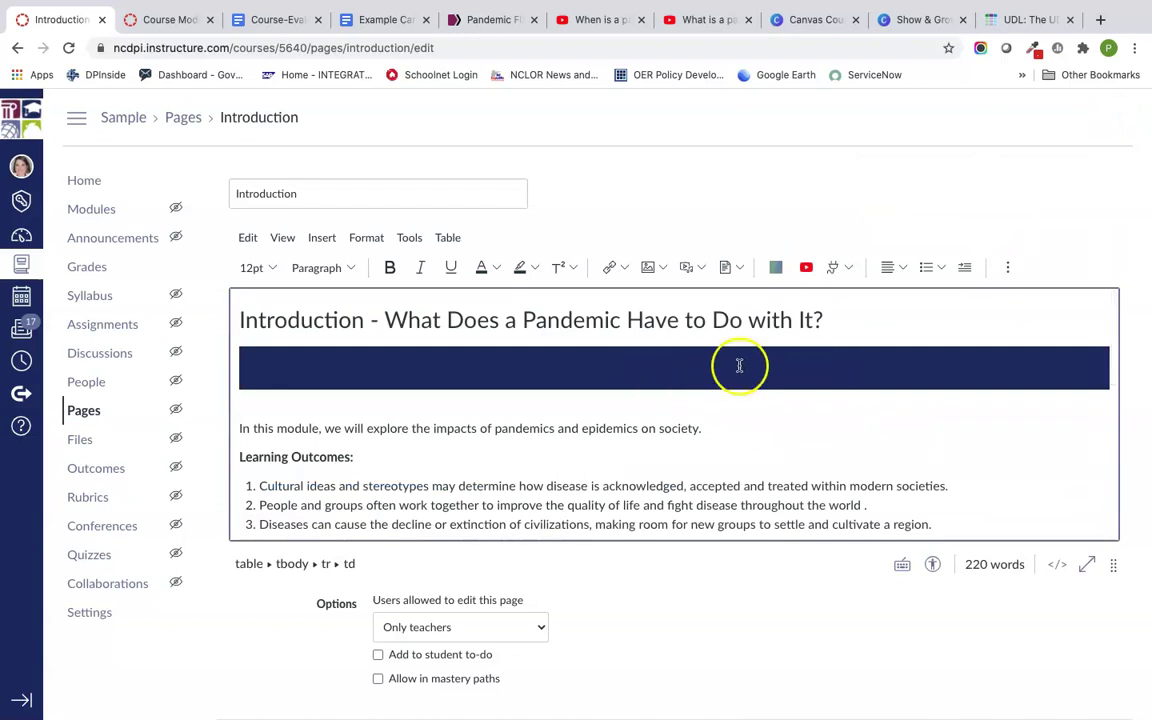
{"action": "scroll", "coordinate": [820, 365], "scroll_direction": "down", "scroll_amount": 5}
{"action": "scroll", "coordinate": [820, 365], "scroll_direction": "down", "scroll_amount": 5}
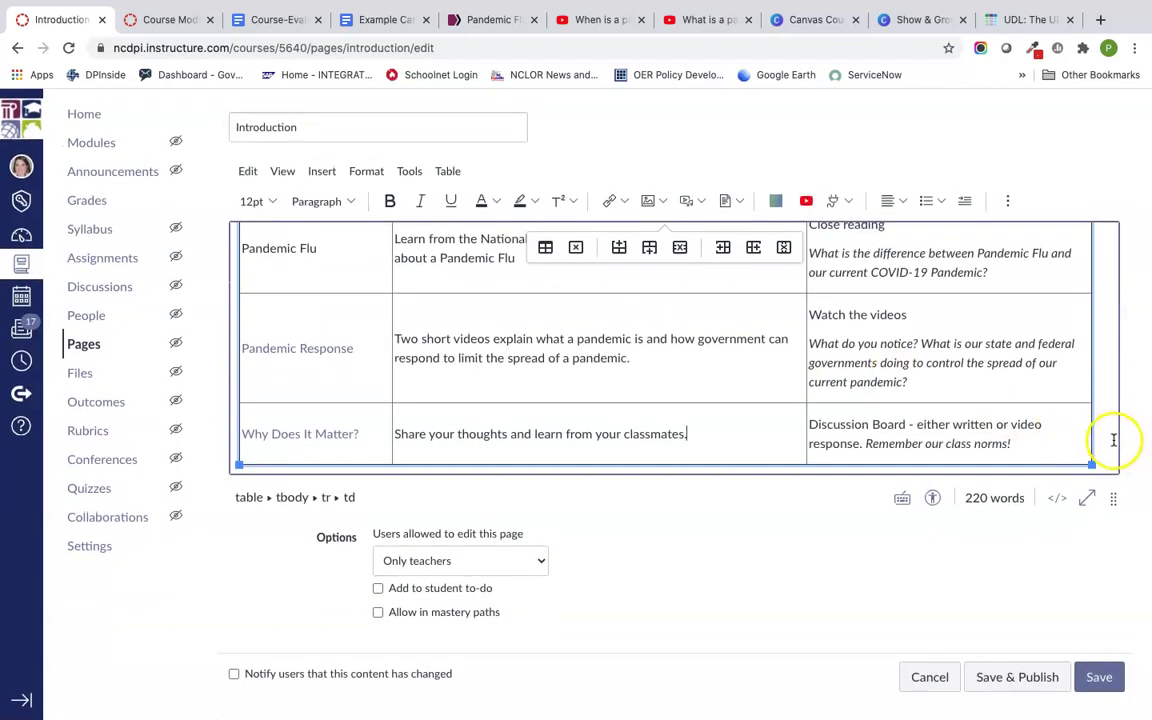
{"action": "left_click", "coordinate": [1102, 438]}
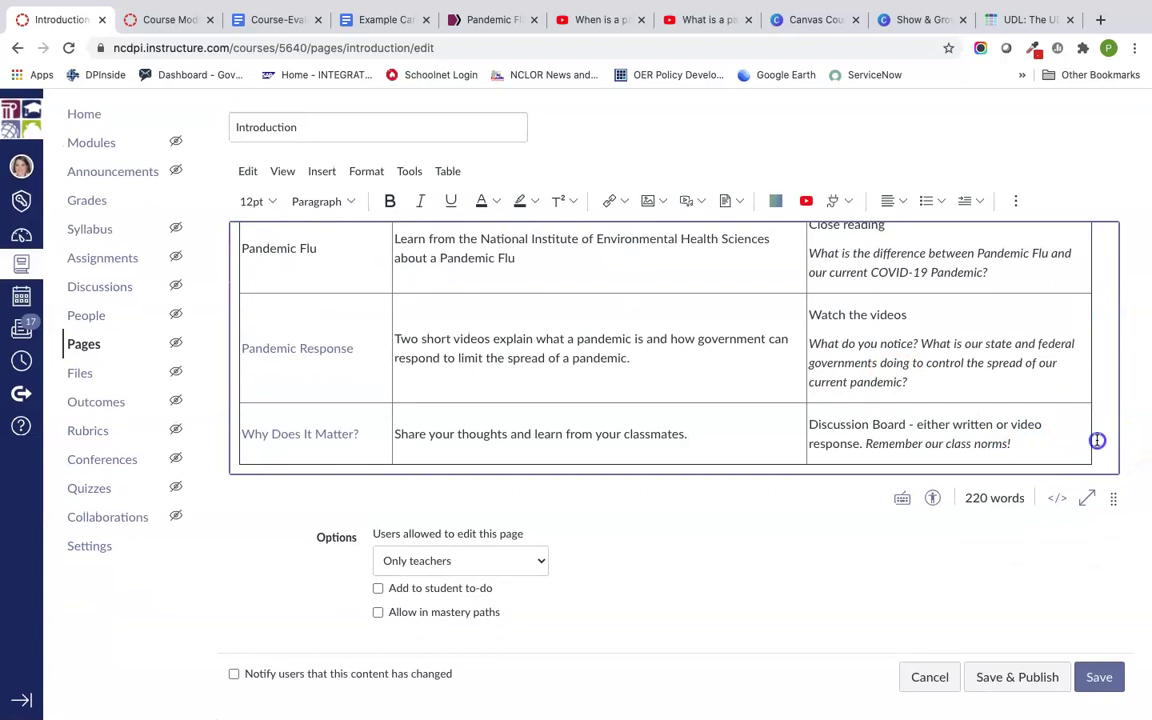
{"action": "left_click", "coordinate": [1097, 440]}
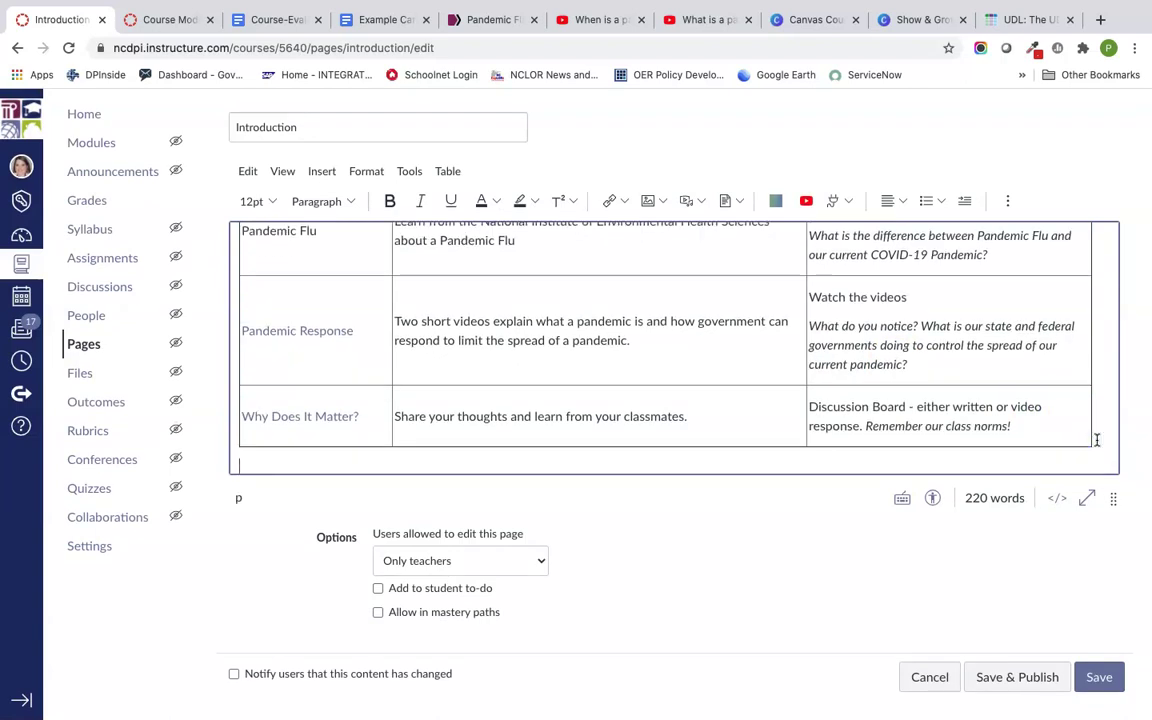
{"action": "scroll", "coordinate": [1097, 440], "scroll_direction": "down", "scroll_amount": 1}
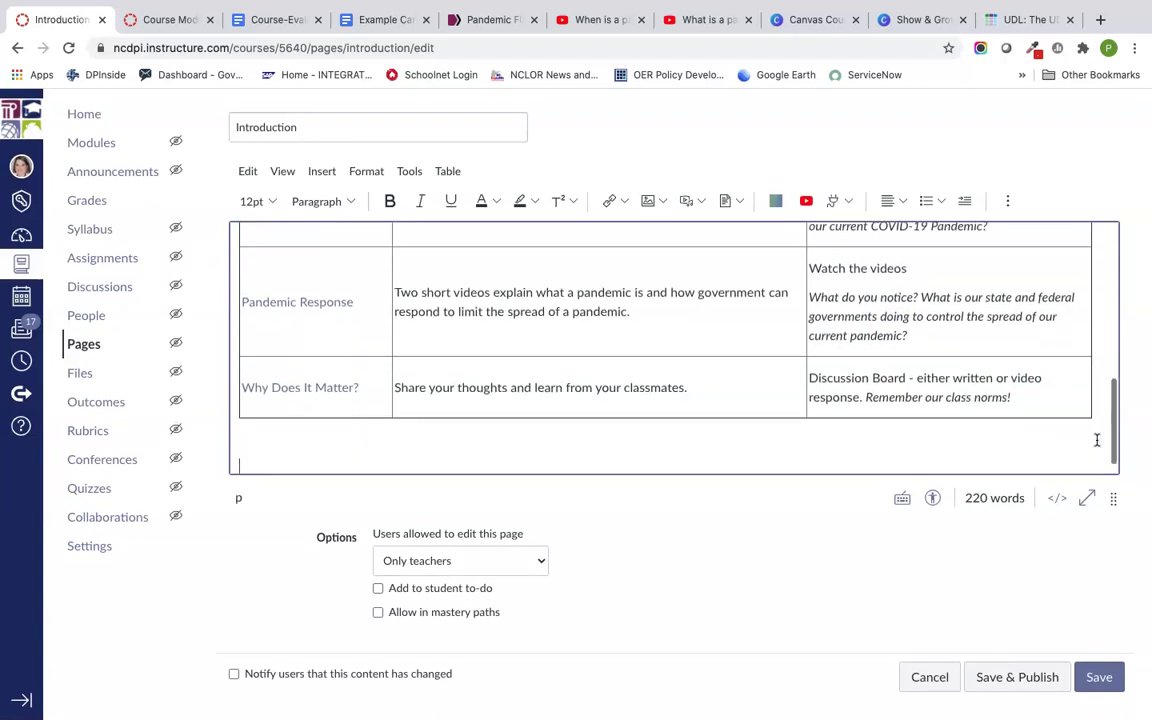
- Insert the green What Next banner from the course images below the module layout table
{"action": "left_click", "coordinate": [662, 201]}
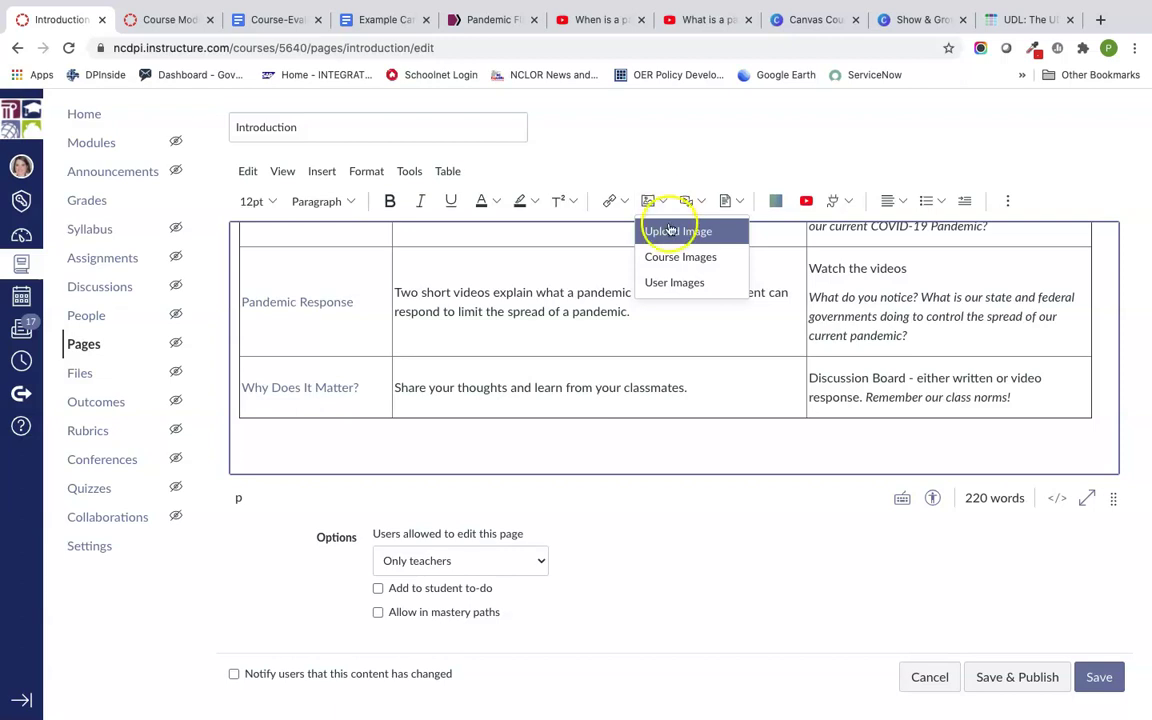
{"action": "left_click", "coordinate": [672, 256]}
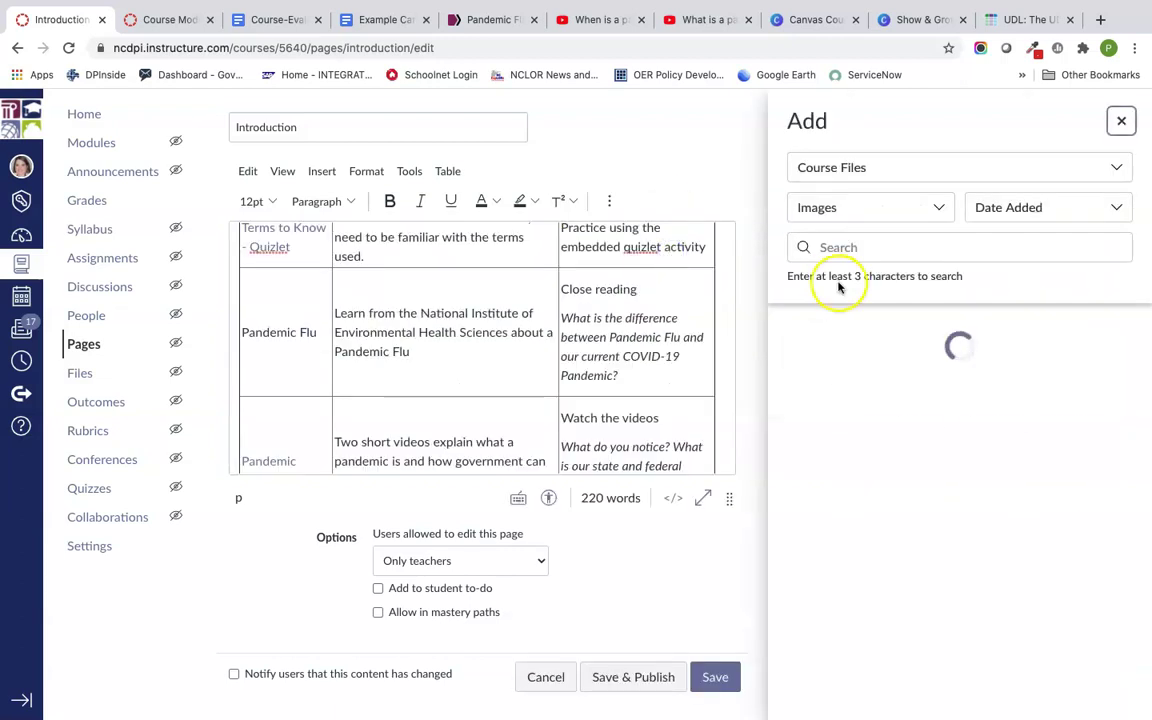
{"action": "left_click", "coordinate": [1088, 376]}
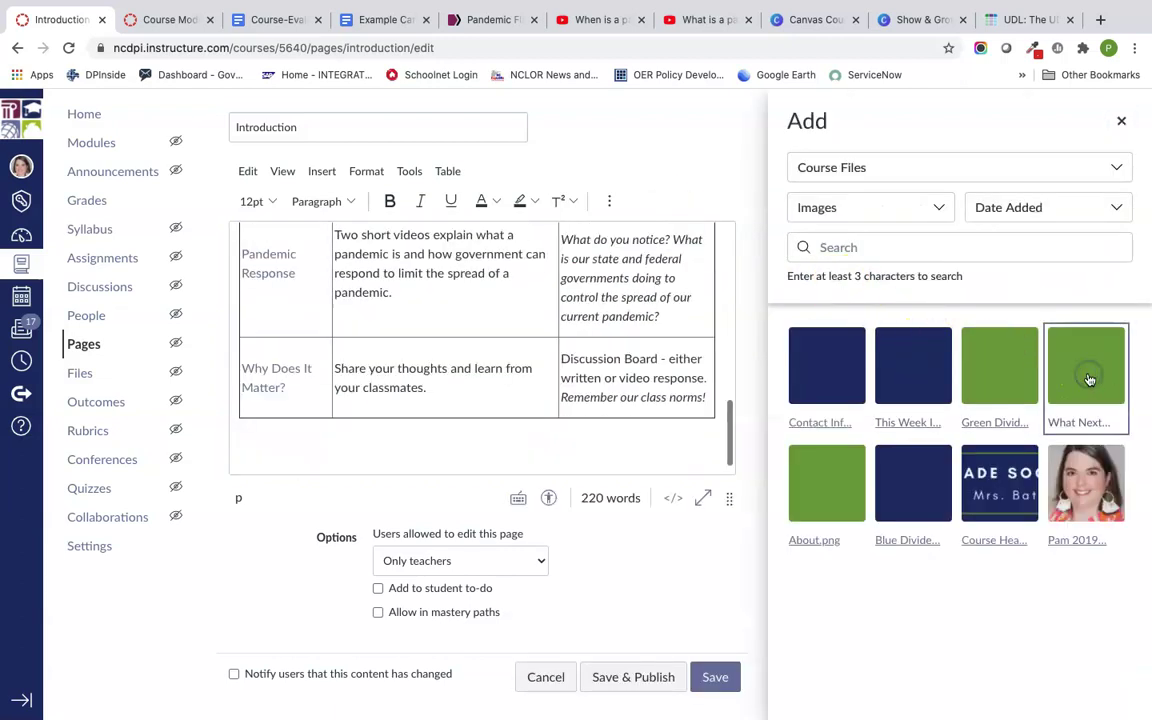
{"action": "left_click", "coordinate": [1121, 121]}
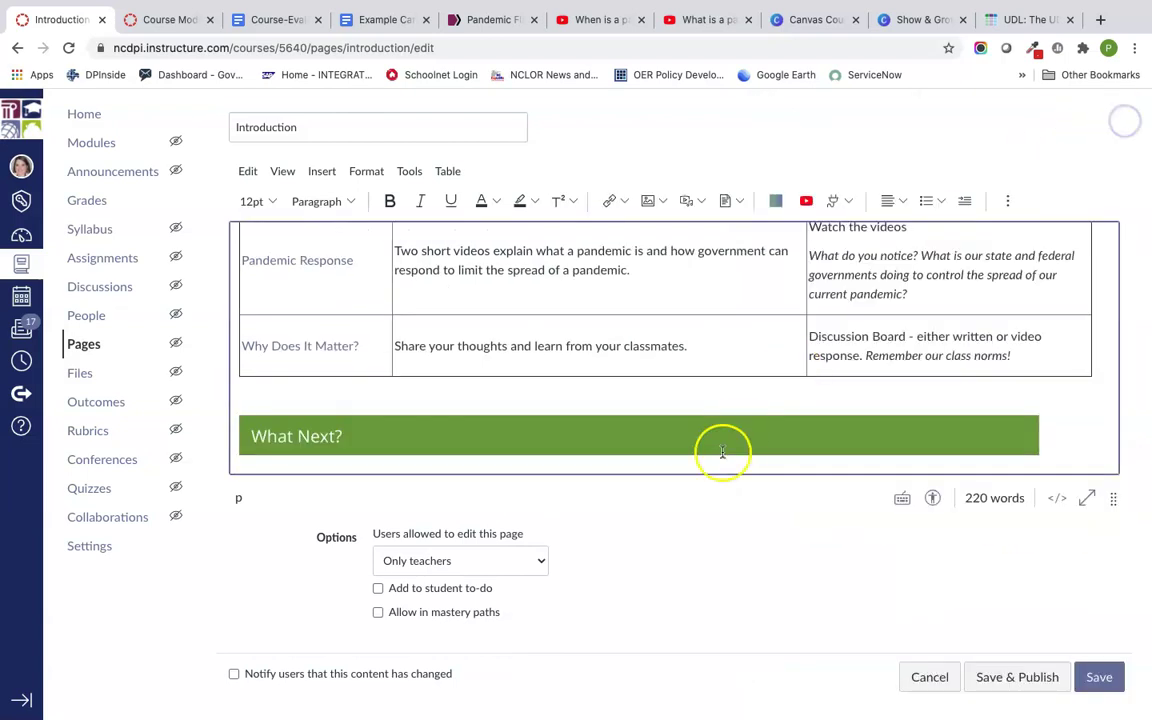
- Set the What Next.png banner image's width to 100% in the page's HTML and return to the visual editor
{"action": "left_click", "coordinate": [658, 420]}
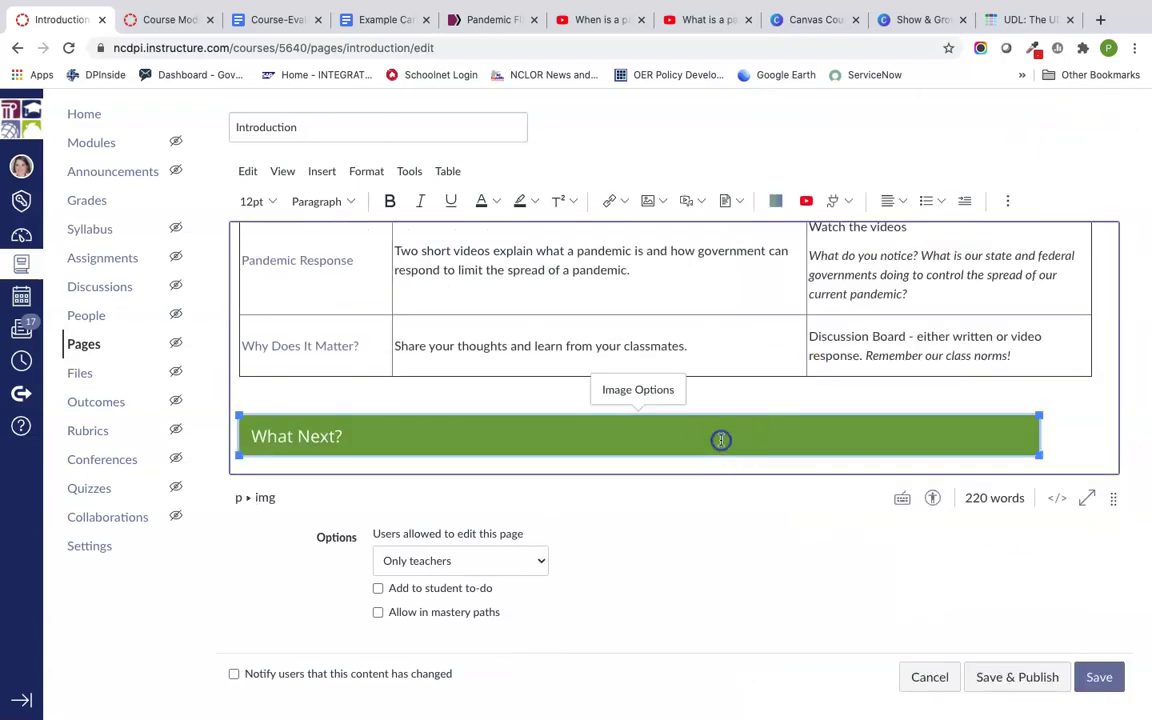
{"action": "left_click", "coordinate": [652, 392]}
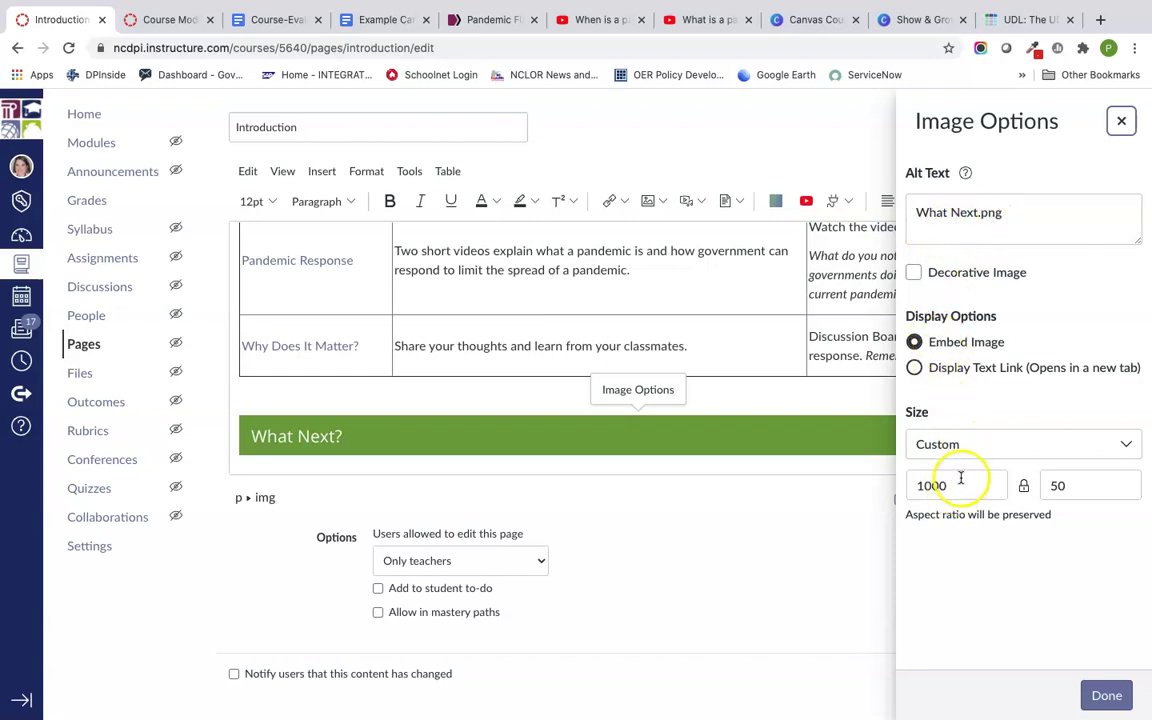
{"action": "left_click", "coordinate": [1105, 695]}
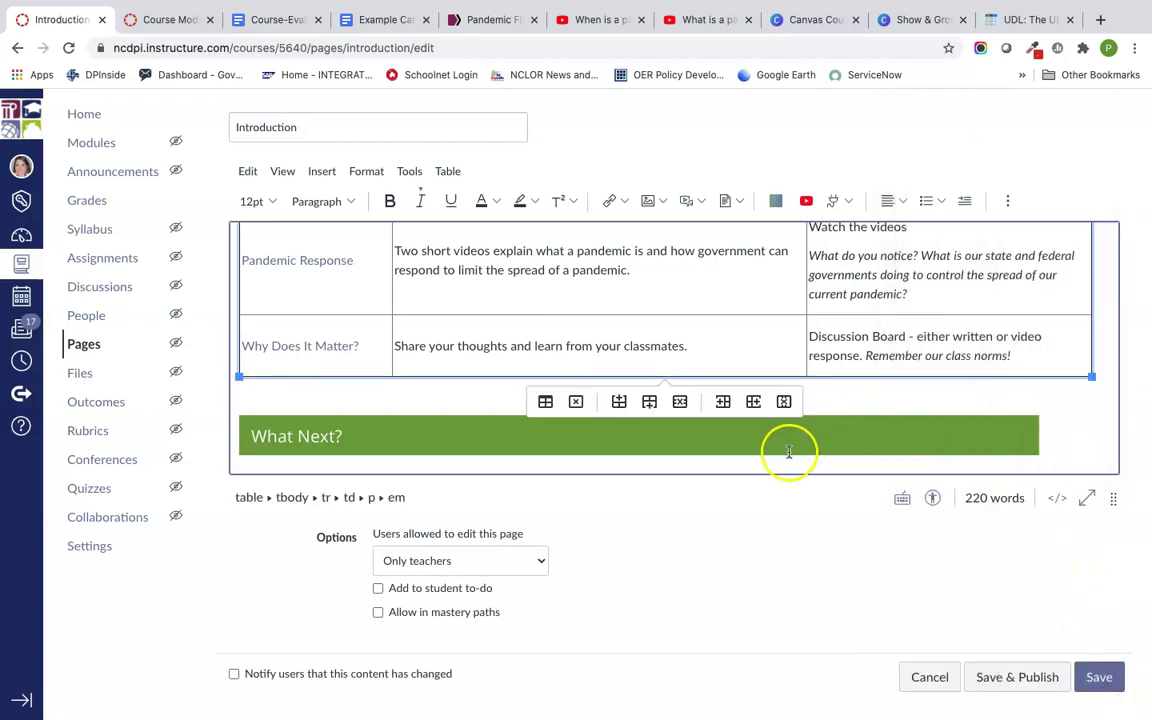
{"action": "left_click", "coordinate": [828, 442]}
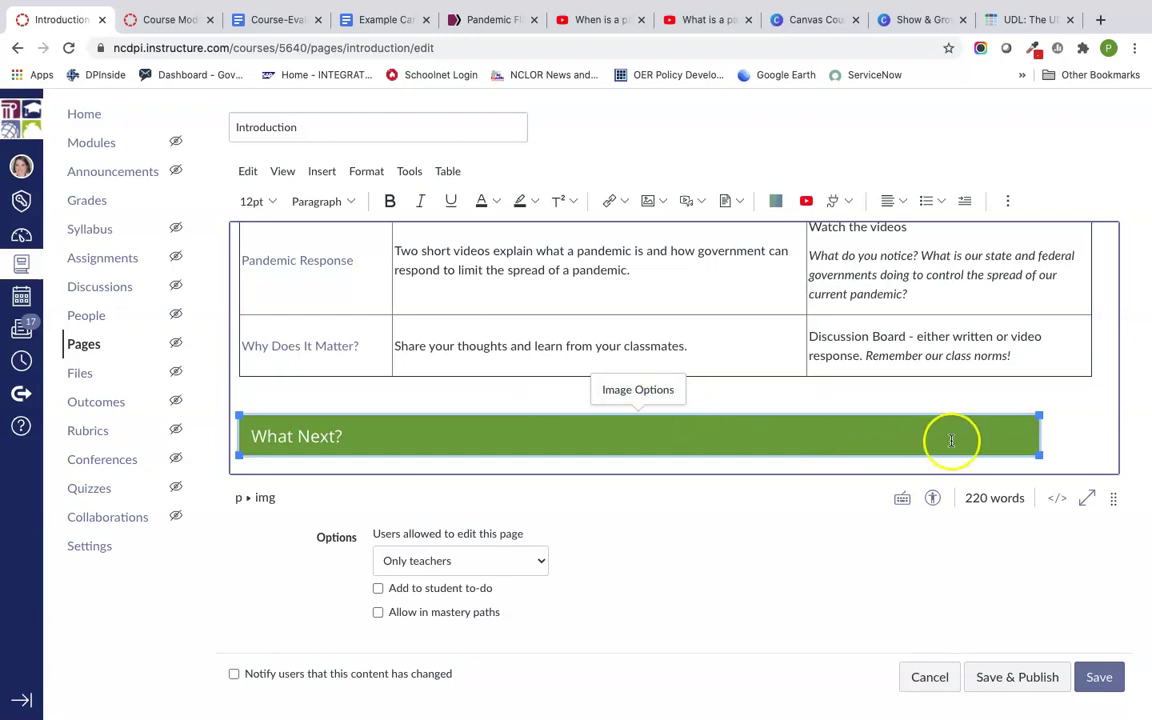
{"action": "left_click", "coordinate": [1056, 497]}
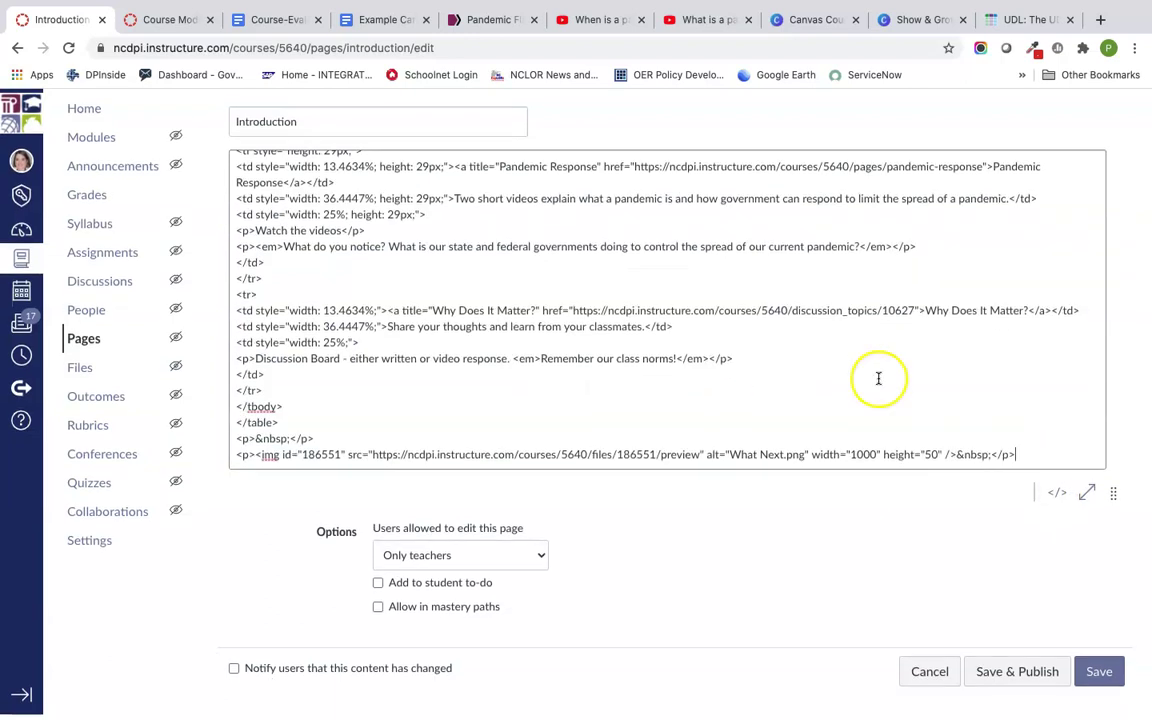
{"action": "left_click", "coordinate": [875, 460]}
{"action": "key", "text": "BackSpace"}
{"action": "type", "text": "%"}
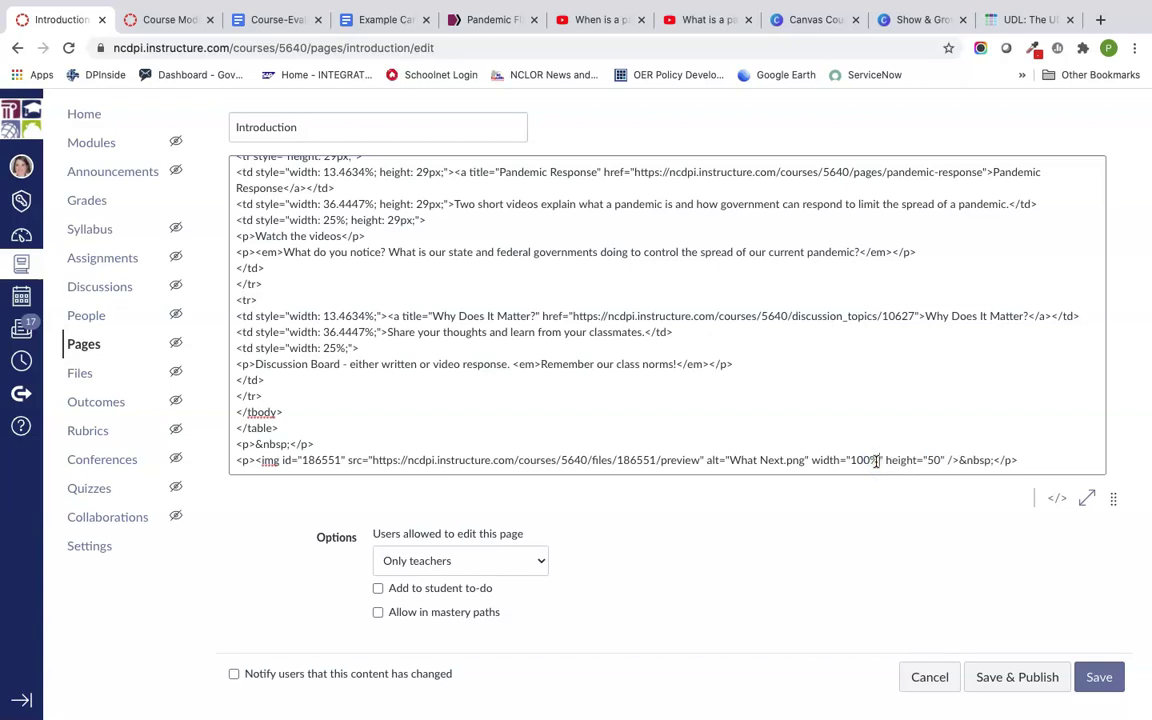
{"action": "left_click", "coordinate": [1057, 500]}
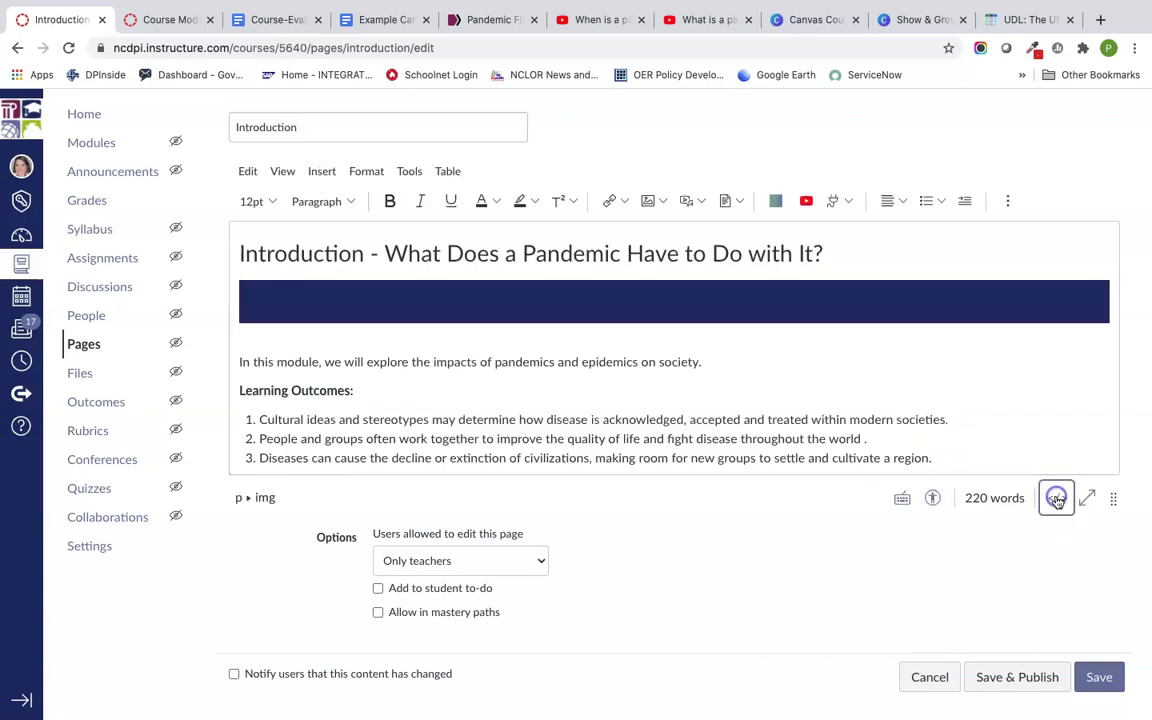
- Format the empty line below the What Next? banner as Heading 2
{"action": "scroll", "coordinate": [885, 405], "scroll_direction": "down", "scroll_amount": 5}
{"action": "left_click", "coordinate": [586, 450]}
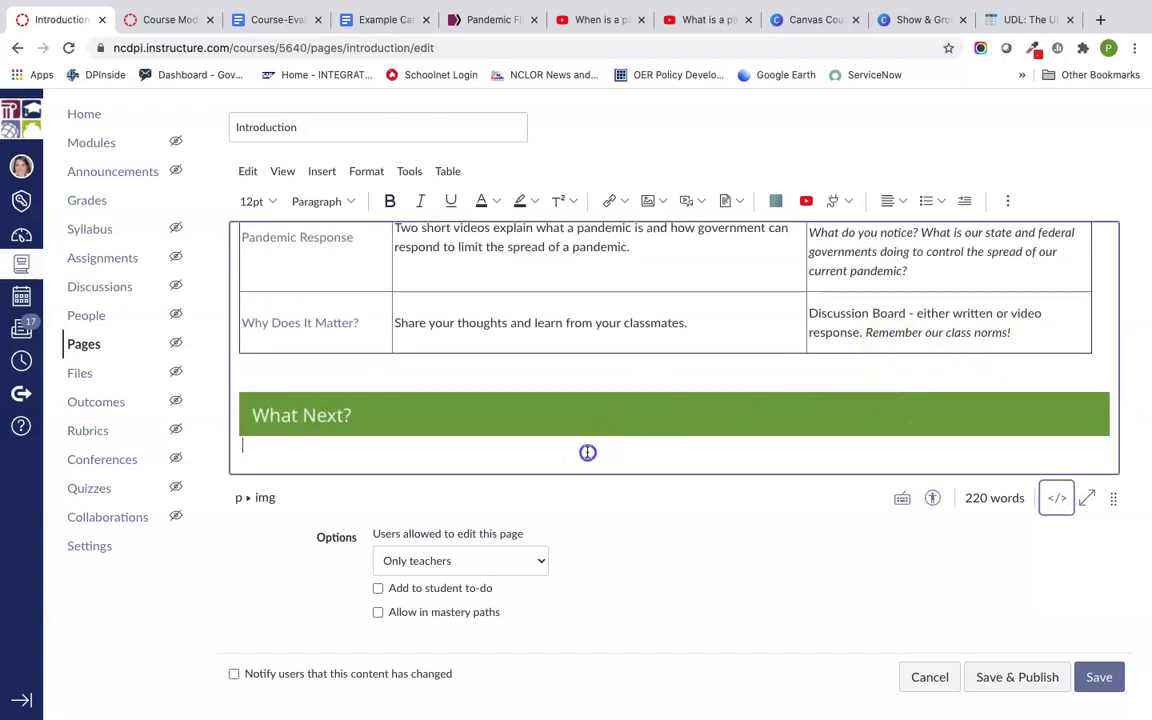
{"action": "left_click", "coordinate": [345, 201]}
{"action": "left_click", "coordinate": [352, 234]}
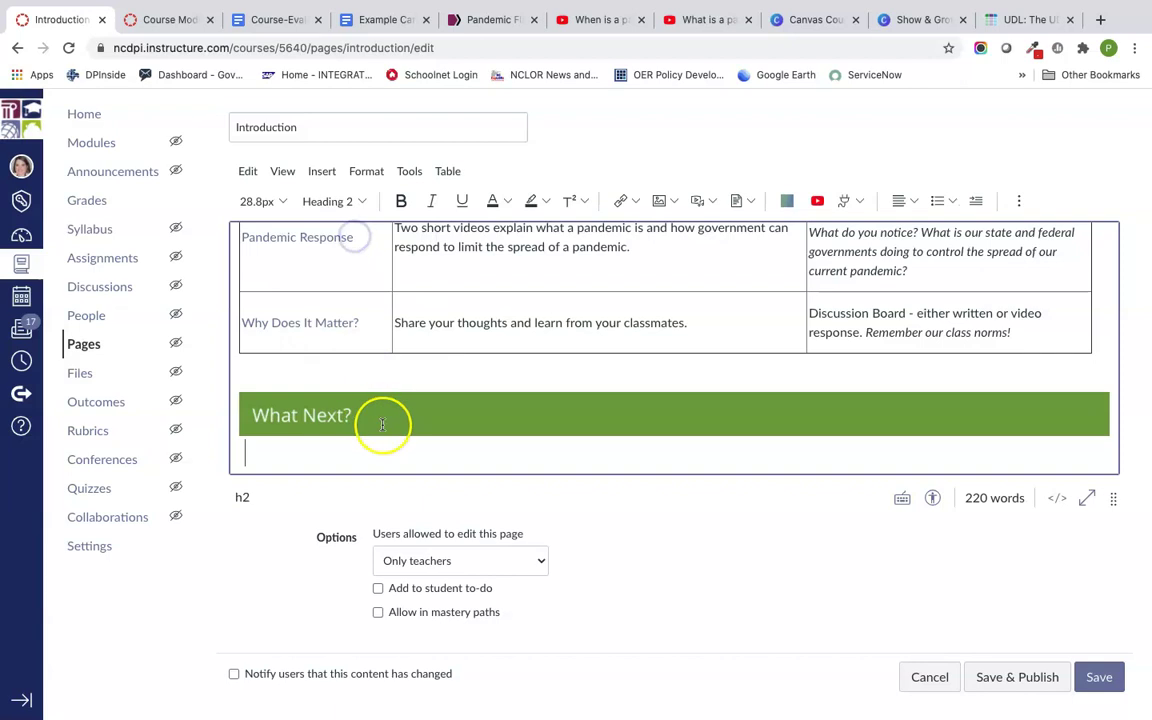
- Write "Use the next button to explore our module vocabulary on Quizlet!" in the heading line below the What Next? banner
{"action": "scroll", "coordinate": [458, 406], "scroll_direction": "down", "scroll_amount": 1}
{"action": "left_click", "coordinate": [359, 458]}
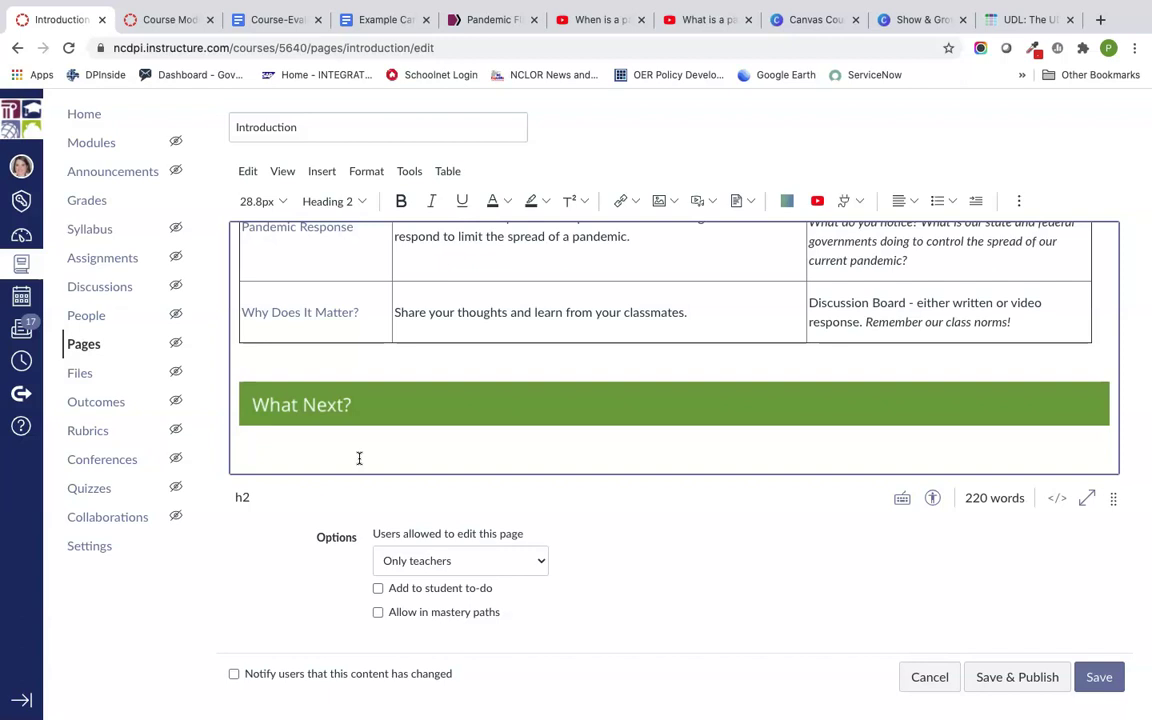
{"action": "scroll", "coordinate": [359, 458], "scroll_direction": "up", "scroll_amount": 5}
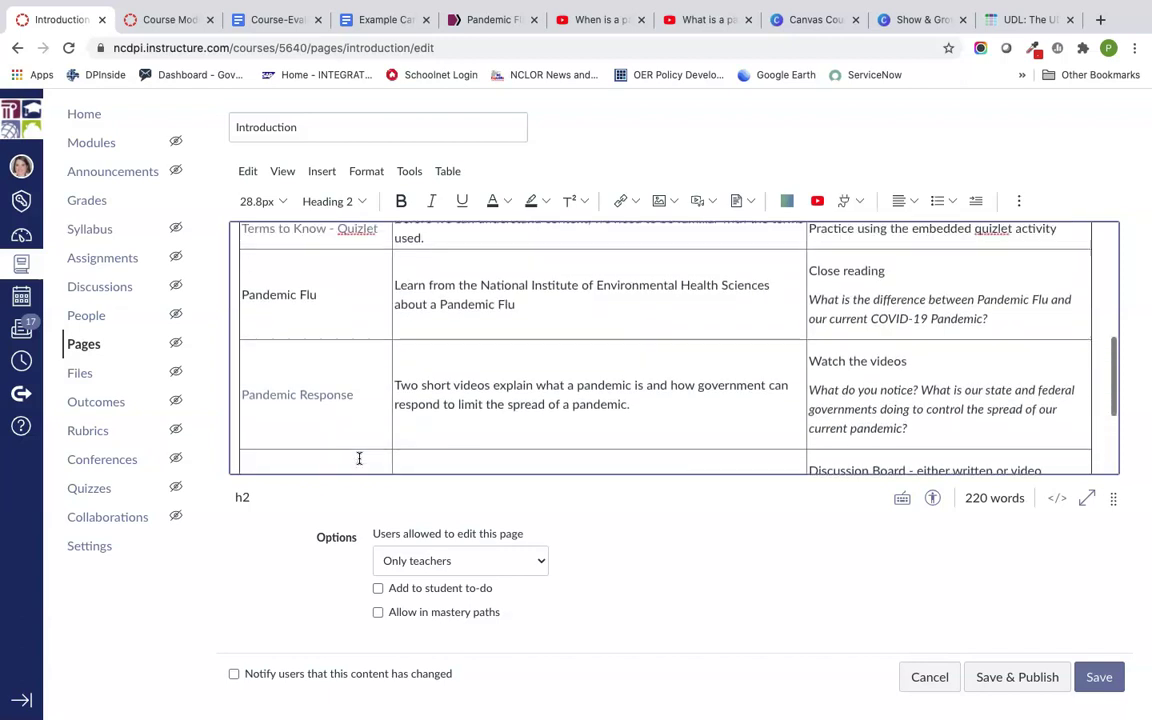
{"action": "scroll", "coordinate": [359, 458], "scroll_direction": "down", "scroll_amount": 5}
{"action": "left_click", "coordinate": [352, 449]}
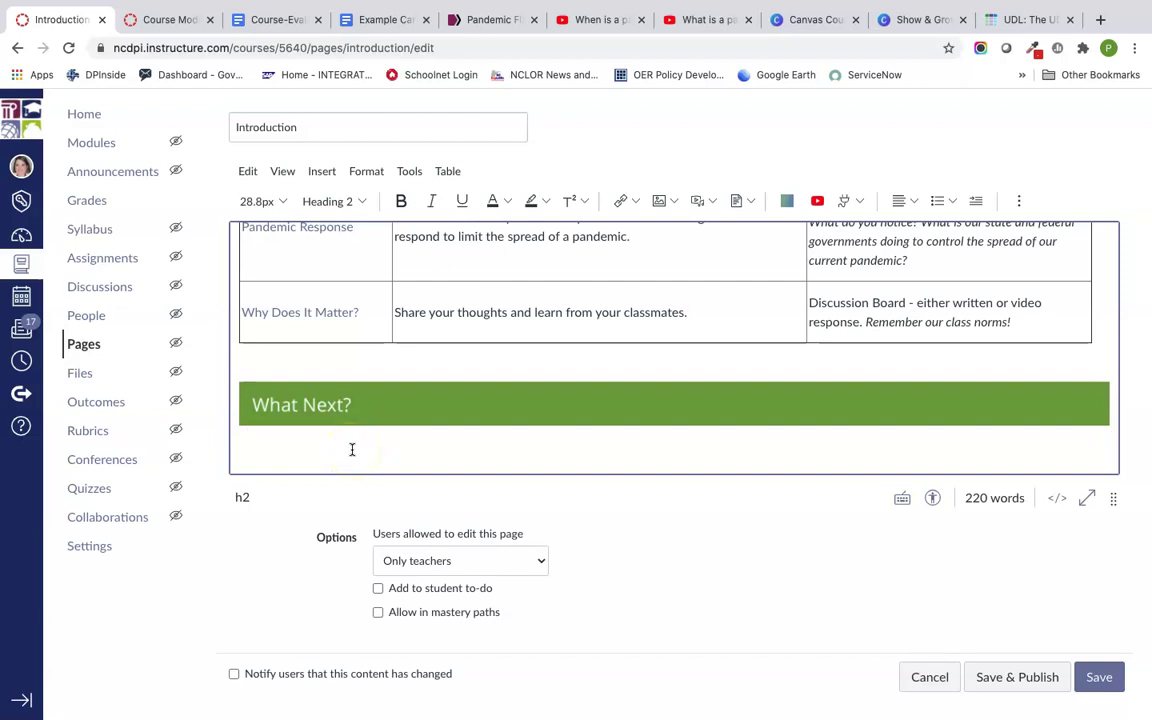
{"action": "type", "text": "Use the next b"}
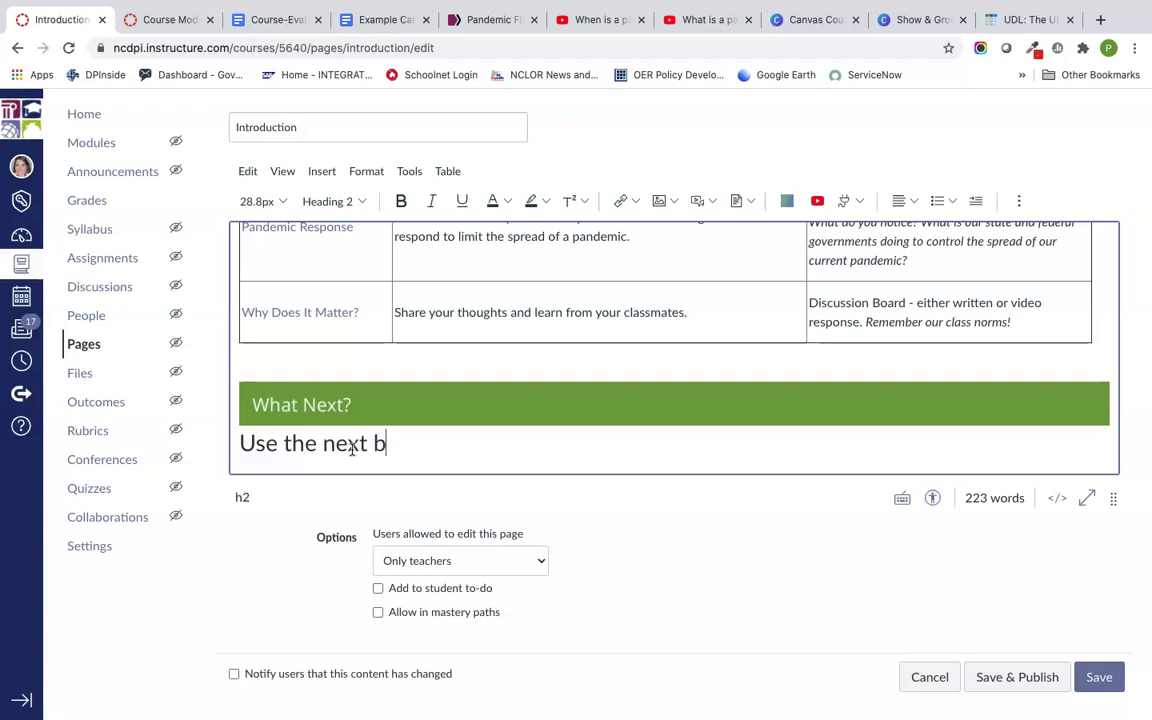
{"action": "type", "text": "utton to explore our module vocabulary on Q"}
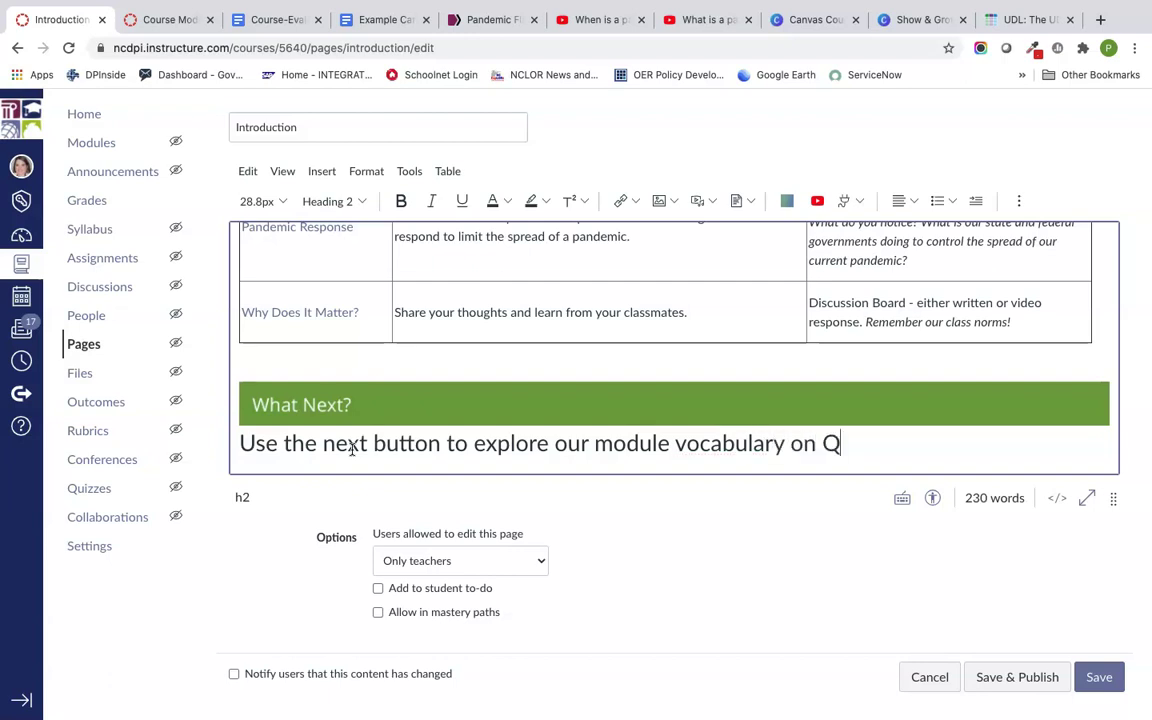
{"action": "type", "text": "uizlet!"}
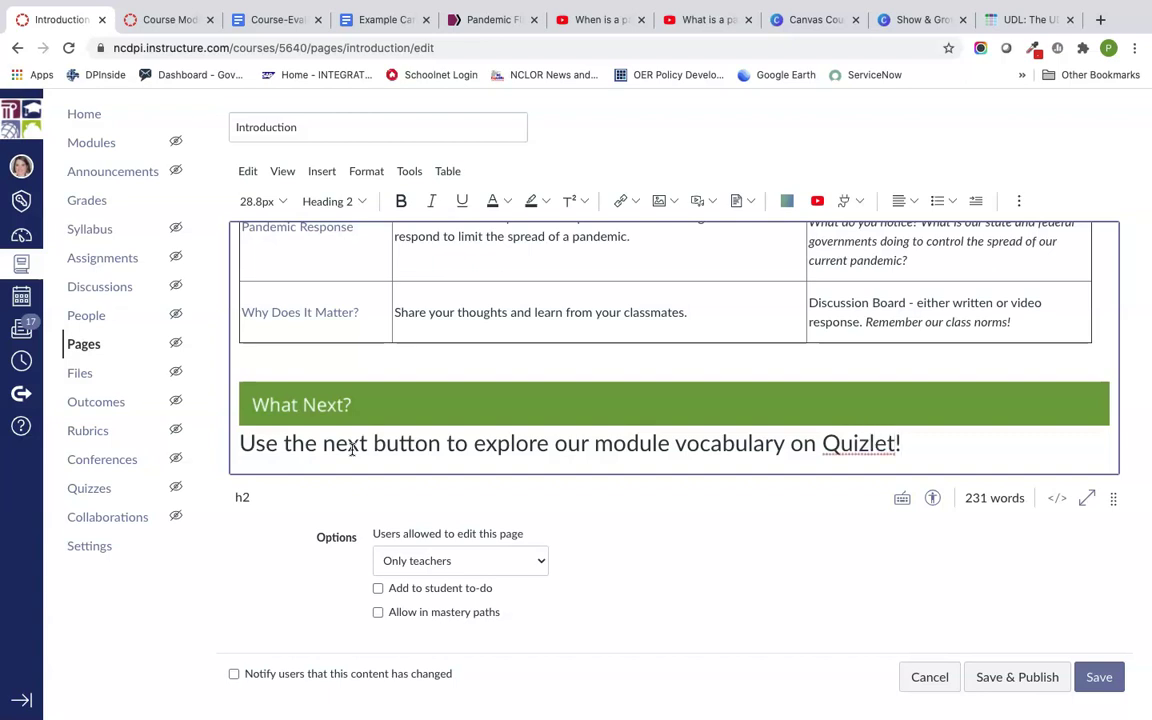
- Save and publish the Introduction page and review its published layout from the learning outcomes to the What Next? section
{"action": "left_click", "coordinate": [1038, 678]}
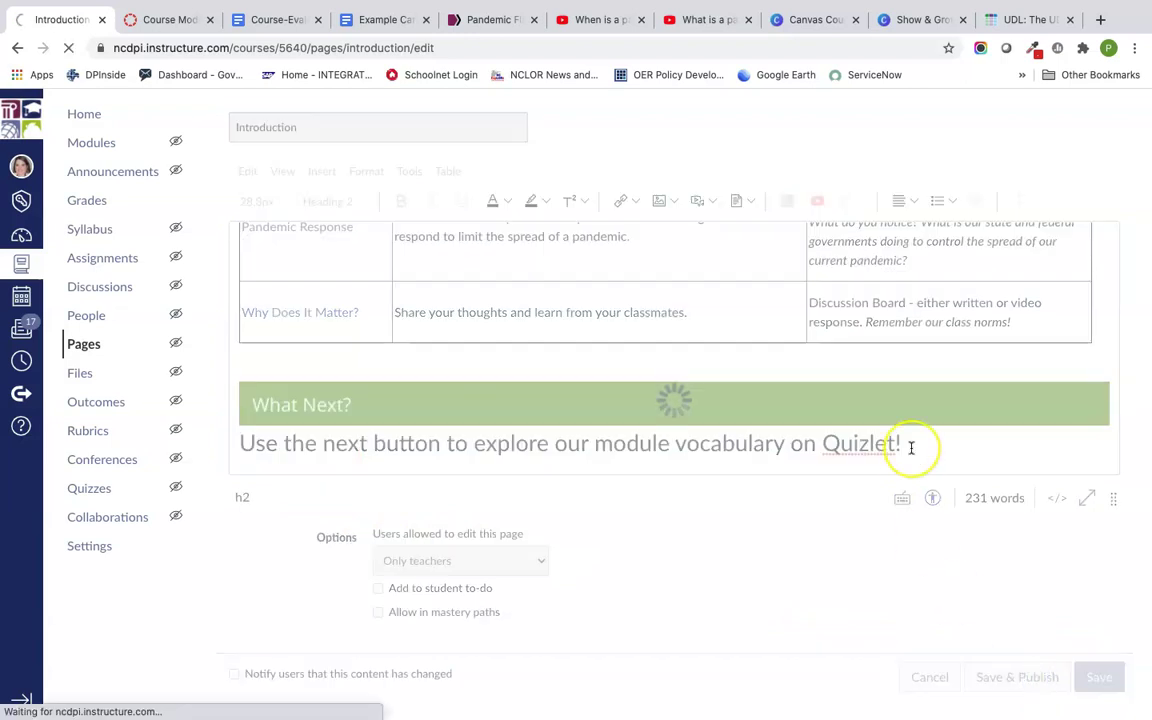
{"action": "scroll", "coordinate": [905, 450], "scroll_direction": "down", "scroll_amount": 5}
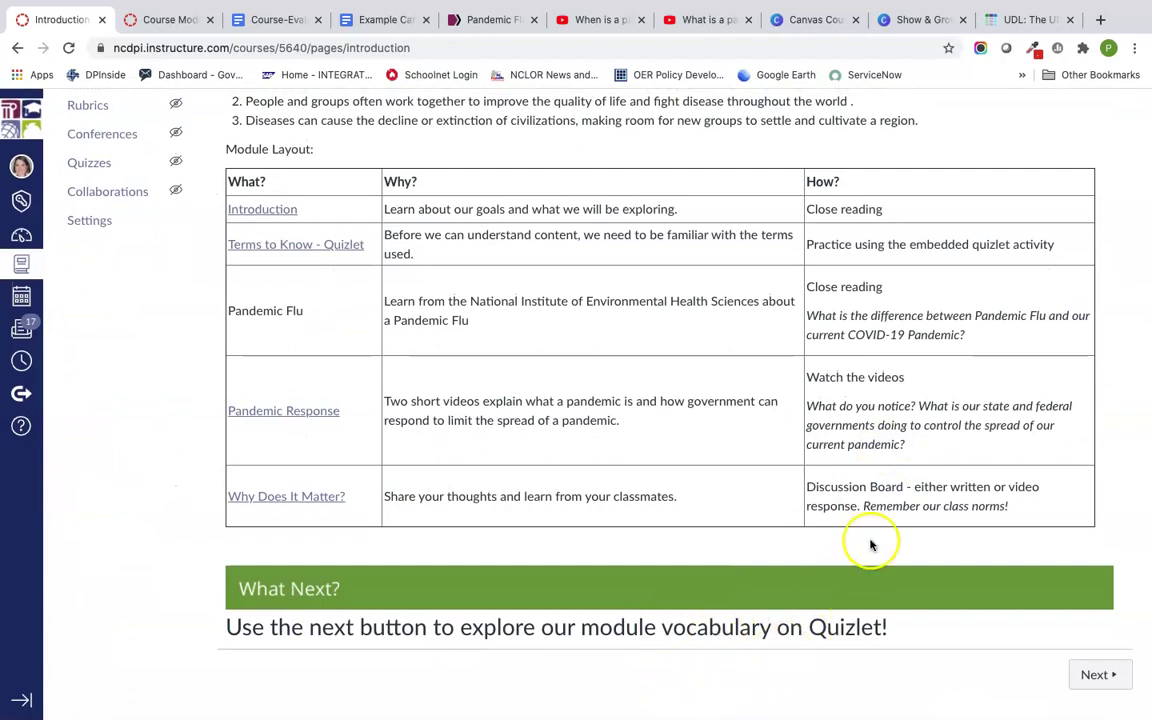
{"action": "scroll", "coordinate": [784, 599], "scroll_direction": "up", "scroll_amount": 7}
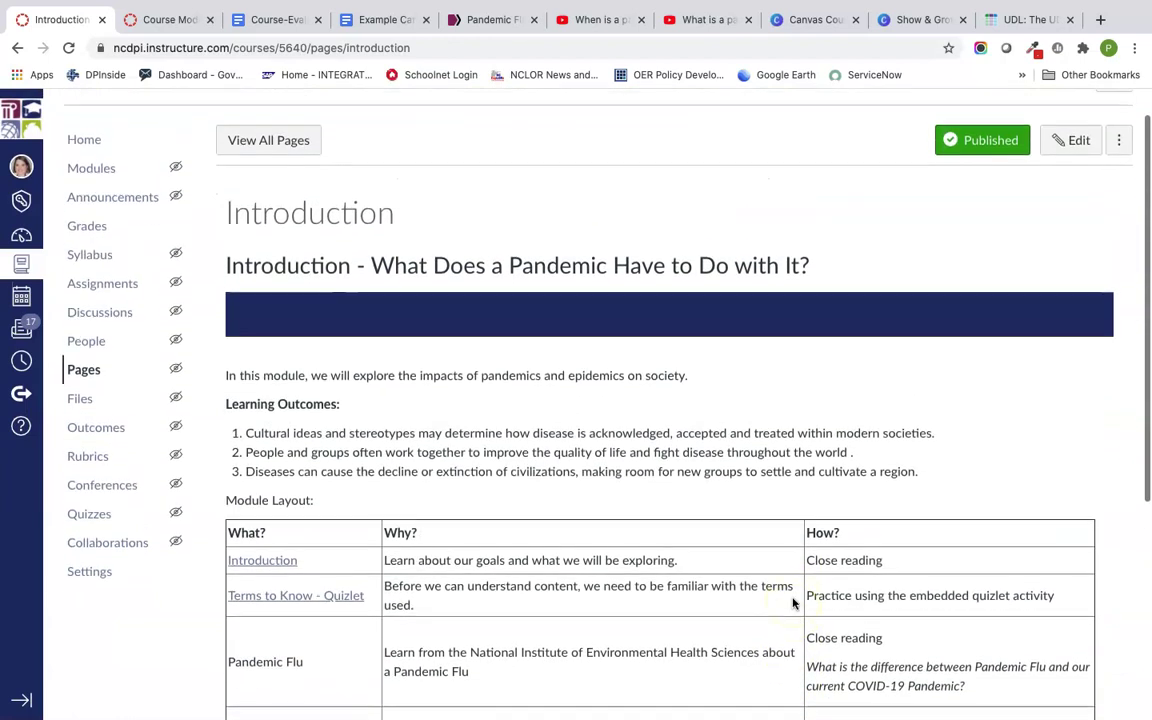
{"action": "scroll", "coordinate": [793, 602], "scroll_direction": "down", "scroll_amount": 5}
{"action": "scroll", "coordinate": [793, 602], "scroll_direction": "down", "scroll_amount": 3}
- Go to the module's following page, Terms to Know - Quizlet, and open it for editing
{"action": "left_click", "coordinate": [1096, 676]}
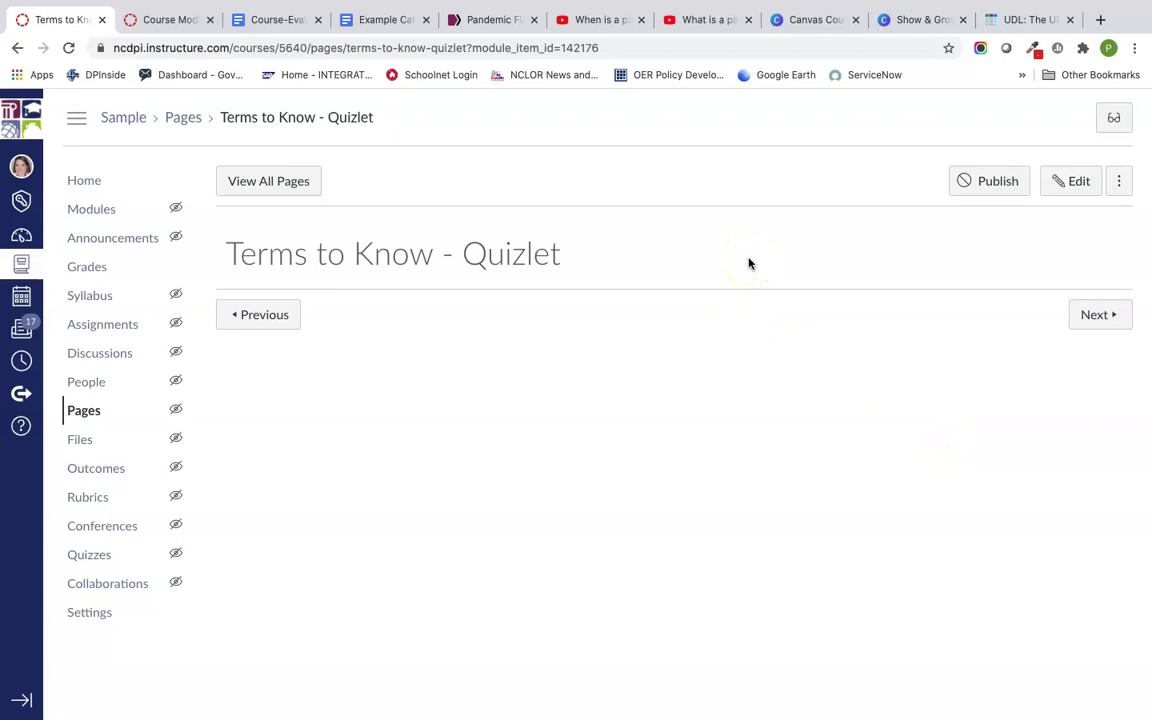
{"action": "left_click", "coordinate": [752, 240]}
{"action": "left_click", "coordinate": [1066, 184]}
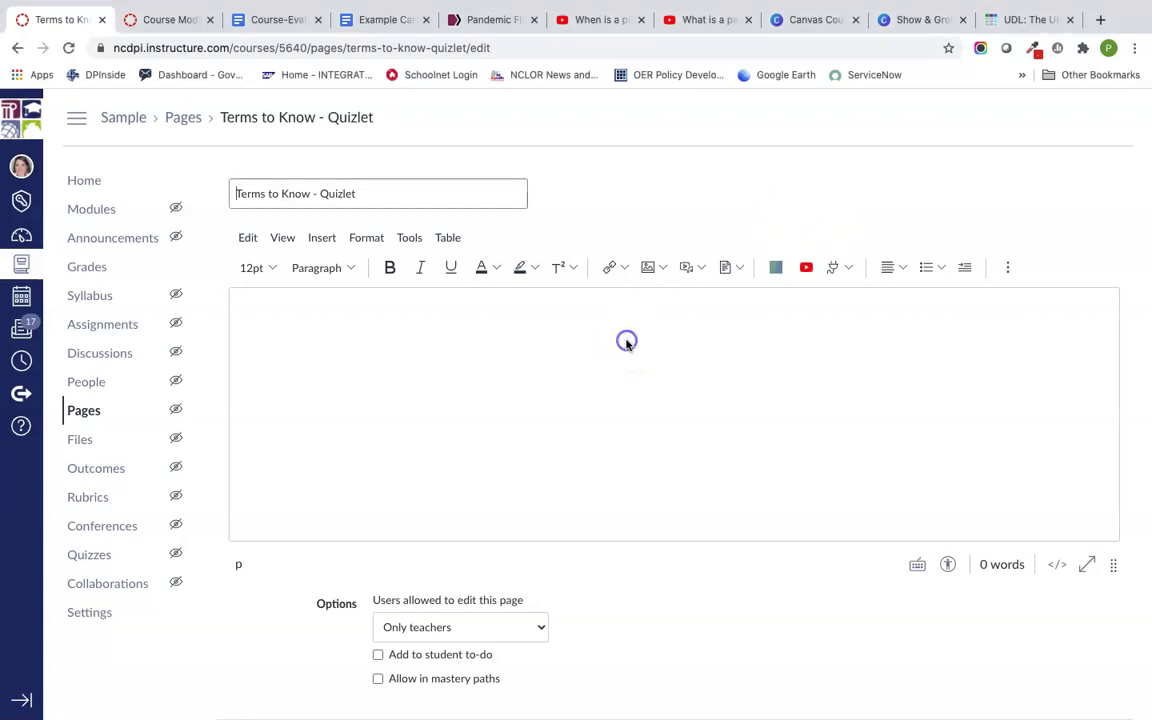
{"action": "left_click", "coordinate": [1055, 567]}
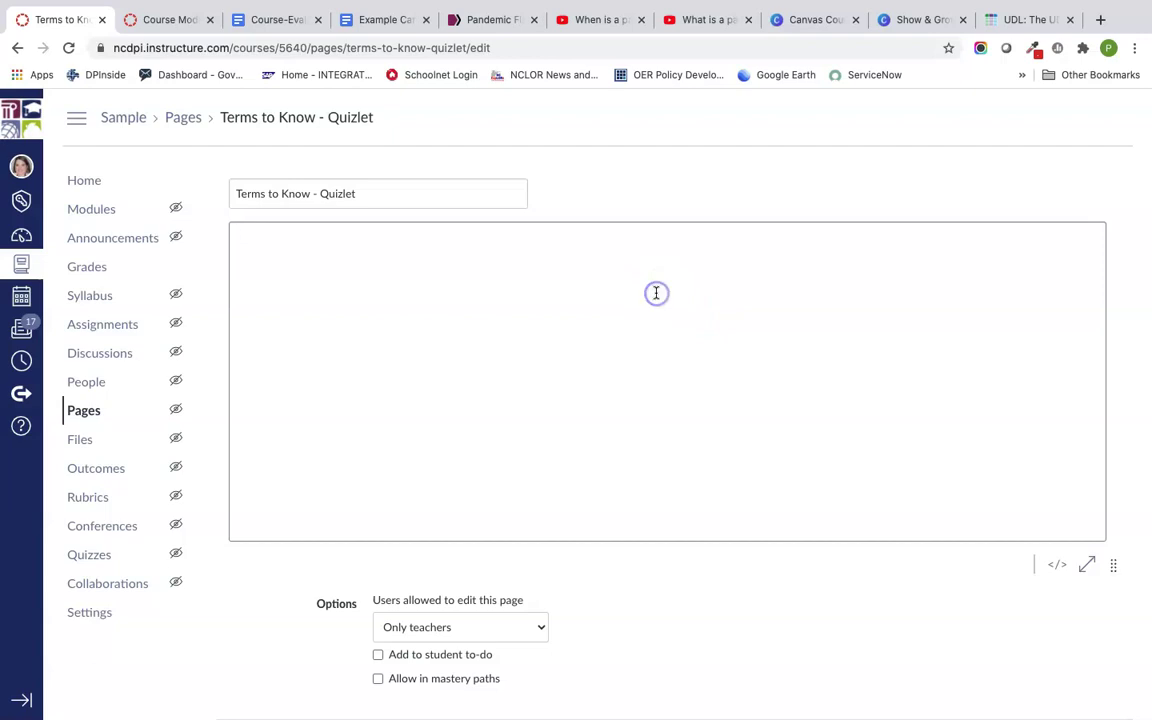
{"action": "left_click", "coordinate": [656, 293]}
{"action": "type", "text": "<iframe src=\"https://quizlet.com/567202186/match/embed?i=3hkbqj&x=1jj1\" height=\"500\" width=\"100%\" style=\"border:0\"></iframe>"}
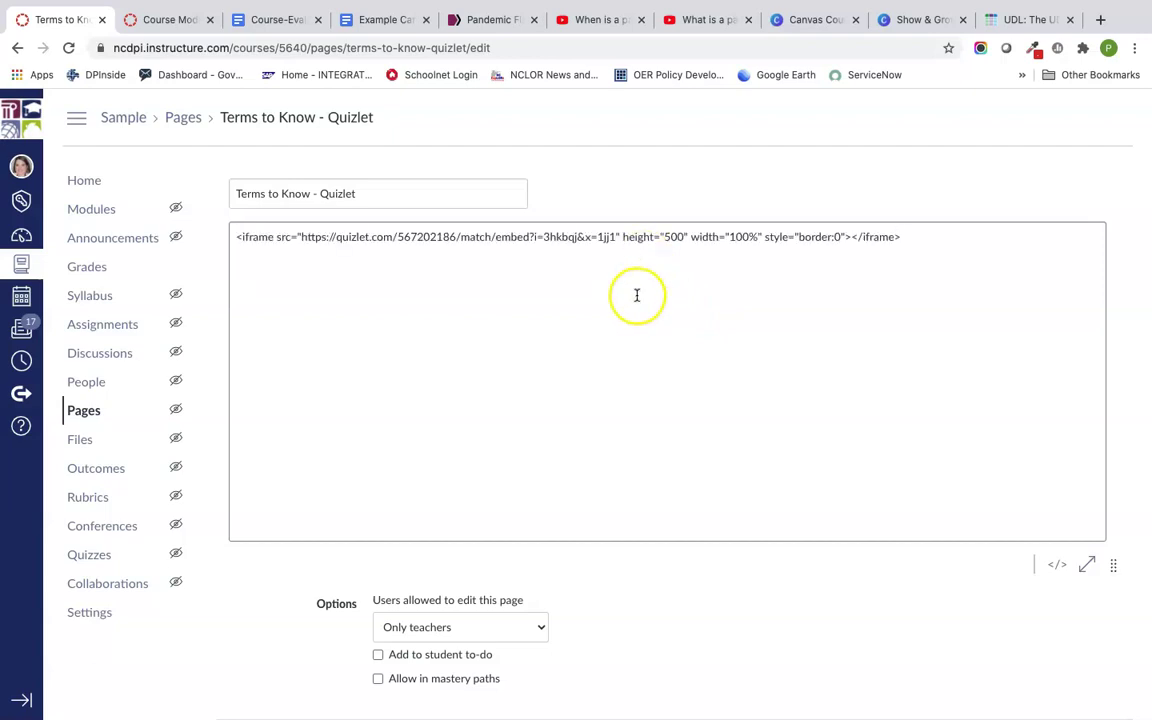
{"action": "scroll", "coordinate": [640, 295], "scroll_direction": "down", "scroll_amount": 2}
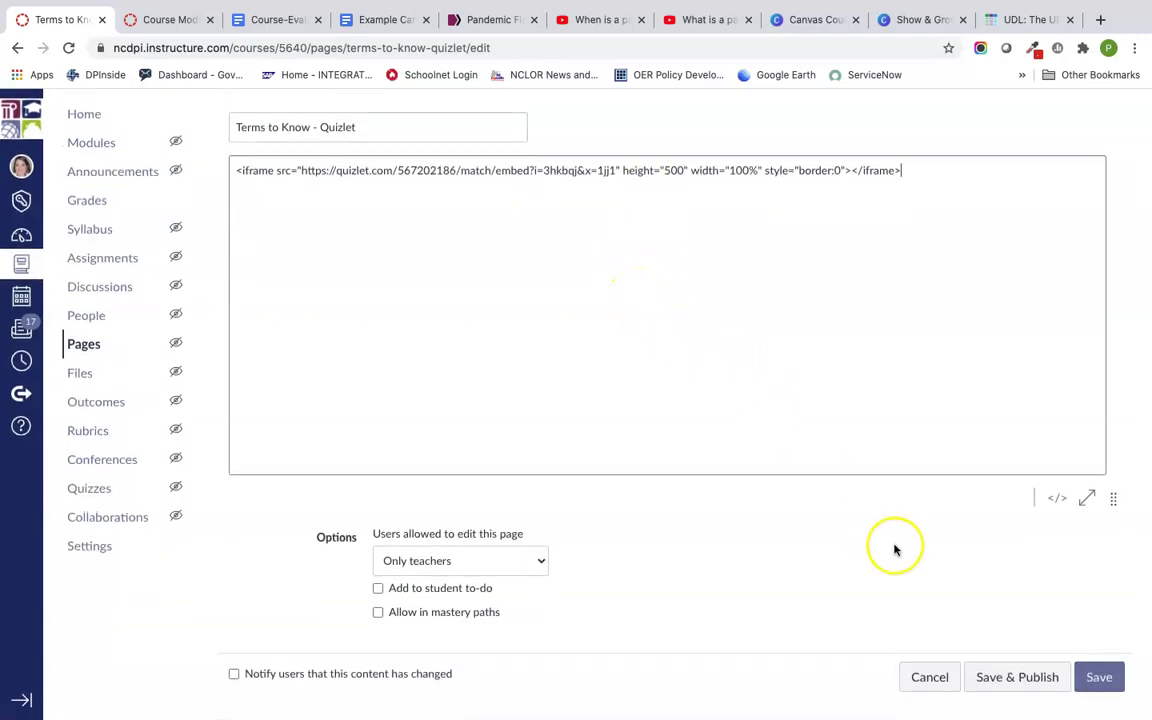
{"action": "left_click", "coordinate": [1057, 498]}
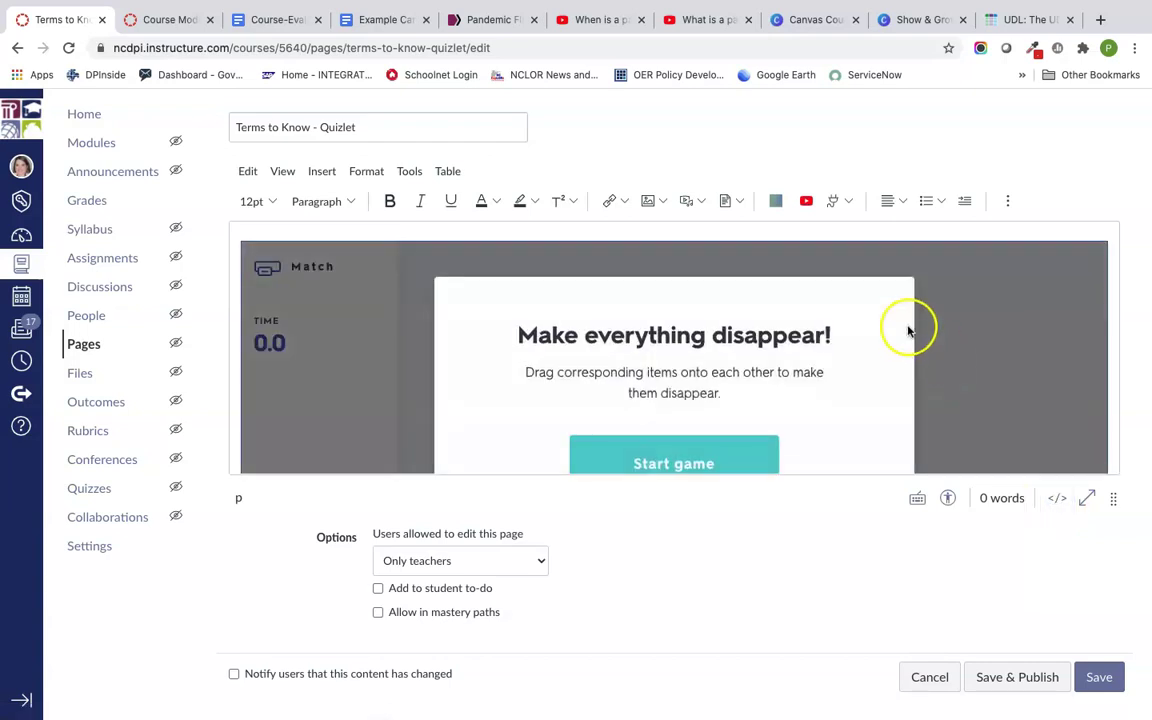
- Check the embedded Match activity in the editor, then save and publish the Terms to Know - Quizlet page
{"action": "scroll", "coordinate": [857, 364], "scroll_direction": "down", "scroll_amount": 3}
{"action": "scroll", "coordinate": [857, 366], "scroll_direction": "up", "scroll_amount": 3}
{"action": "scroll", "coordinate": [857, 371], "scroll_direction": "down", "scroll_amount": 4}
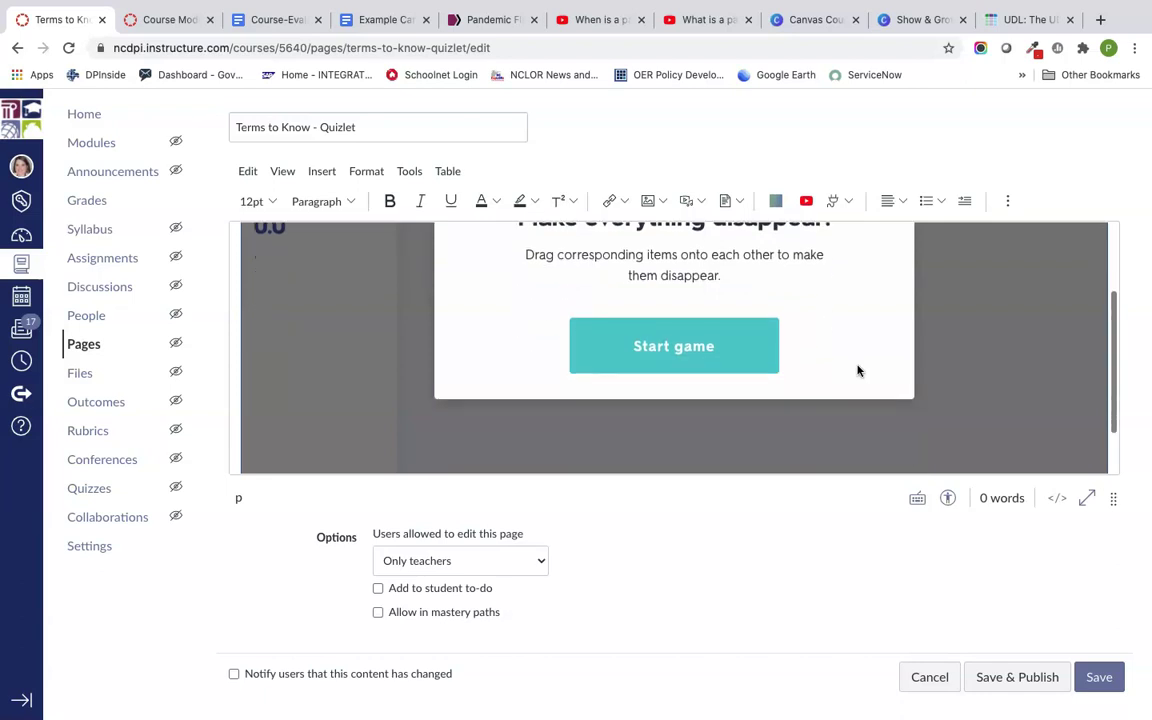
{"action": "left_click", "coordinate": [1030, 680]}
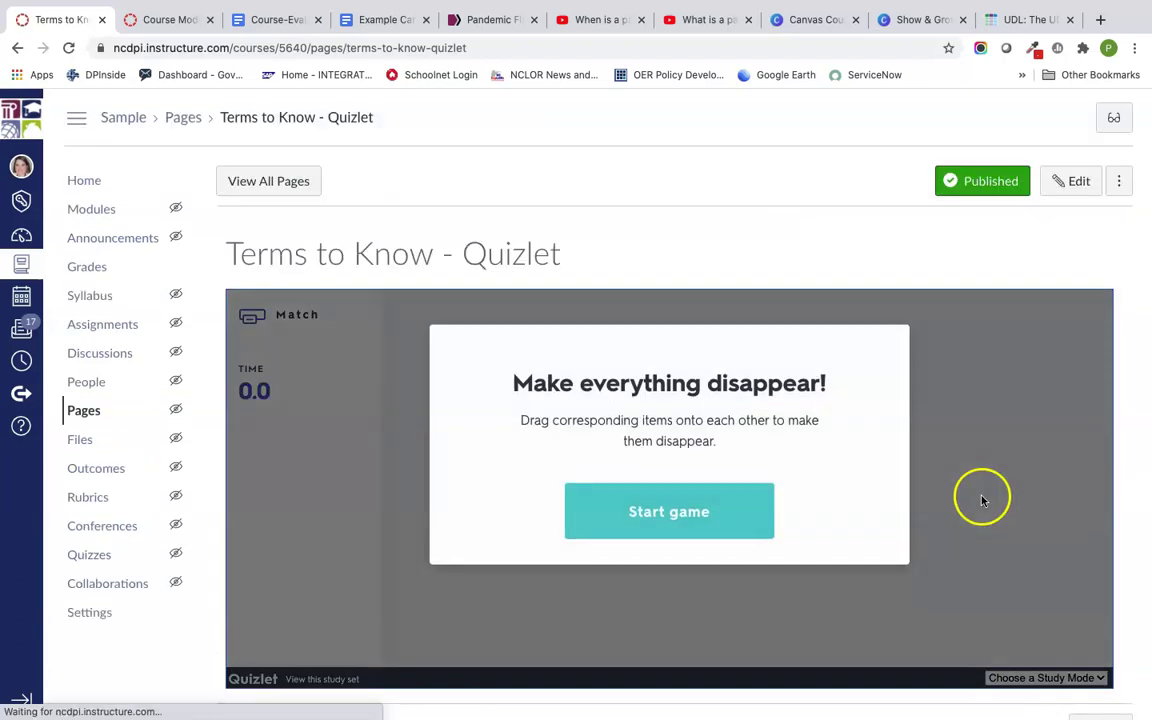
{"action": "scroll", "coordinate": [913, 378], "scroll_direction": "down", "scroll_amount": 1}
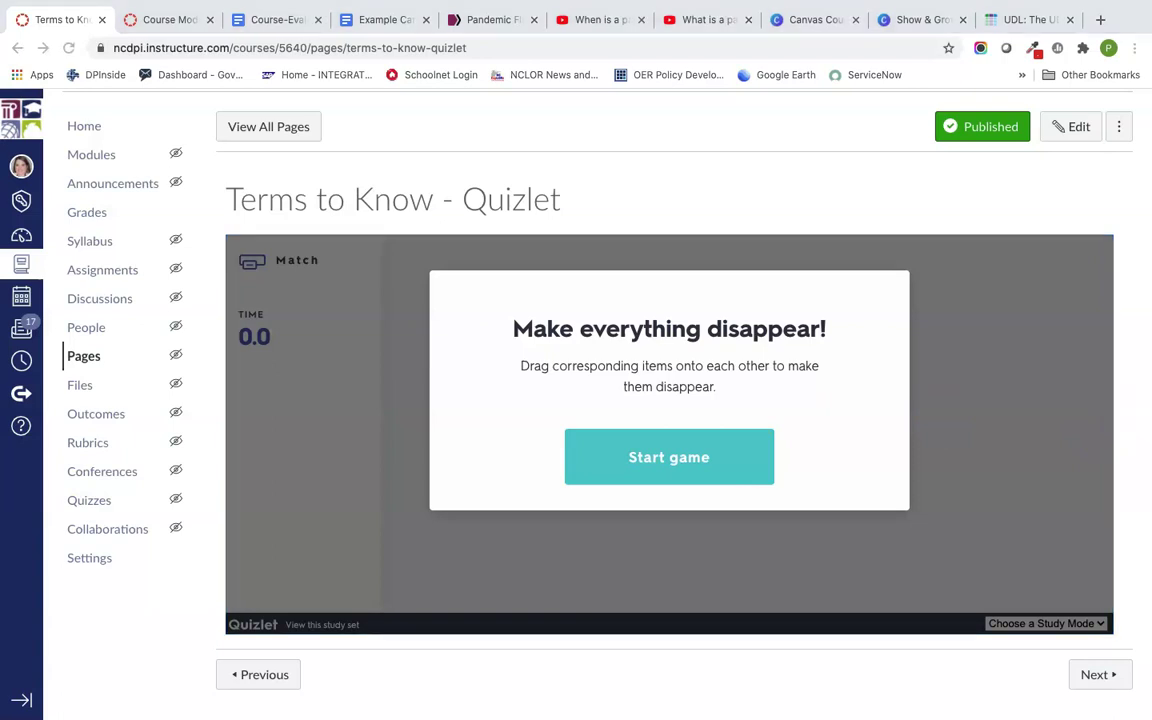
- Try the embedded Quizlet Match game, rearranging cards and matching Bubonic Plague with its Black Death definition
{"action": "left_click", "coordinate": [620, 456]}
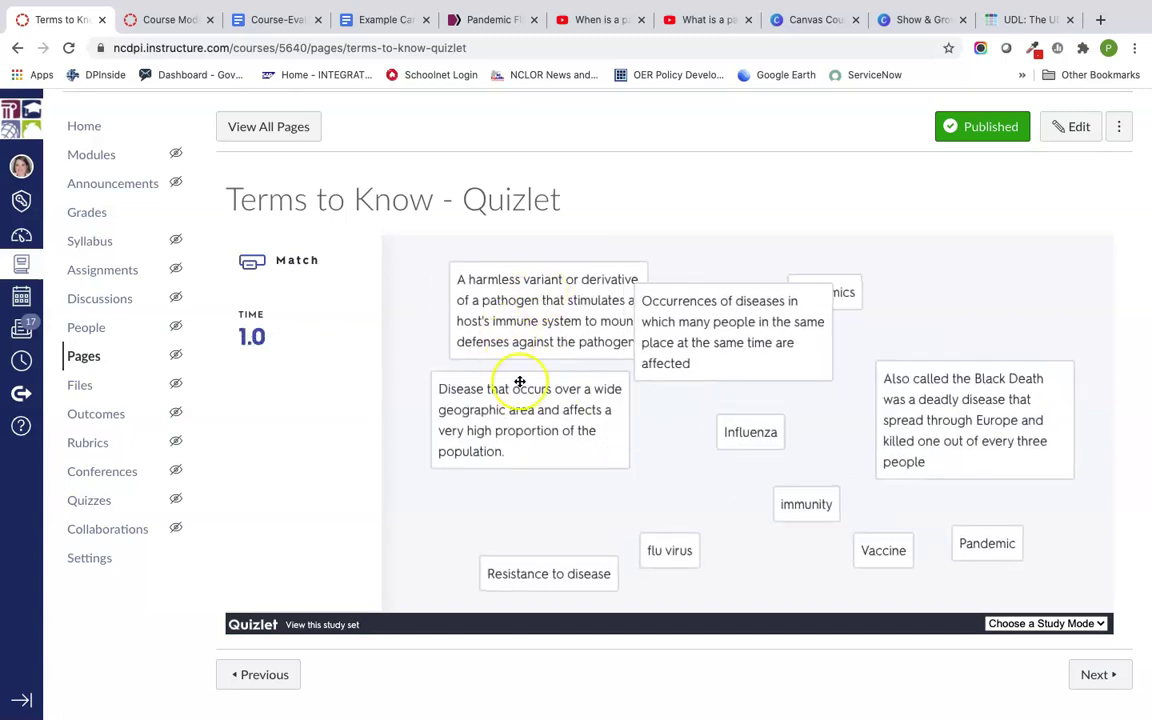
{"action": "left_click_drag", "start_coordinate": [558, 321], "coordinate": [560, 320]}
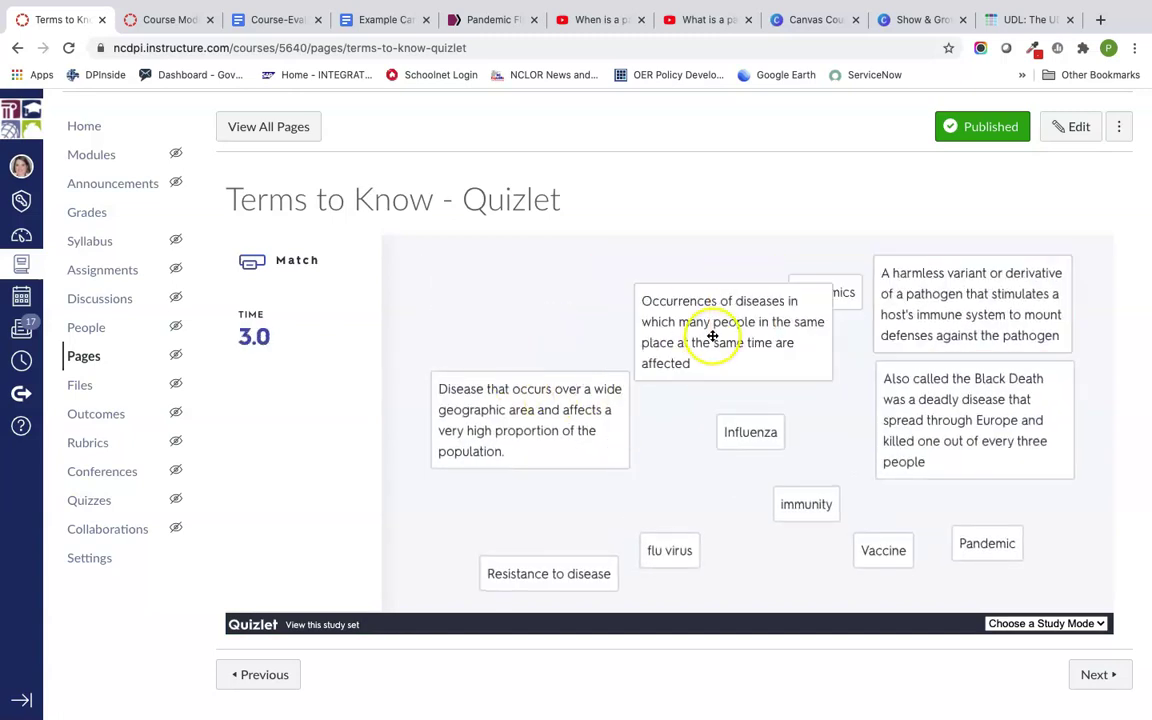
{"action": "left_click_drag", "start_coordinate": [669, 558], "coordinate": [717, 512]}
{"action": "left_click_drag", "start_coordinate": [738, 326], "coordinate": [535, 304]}
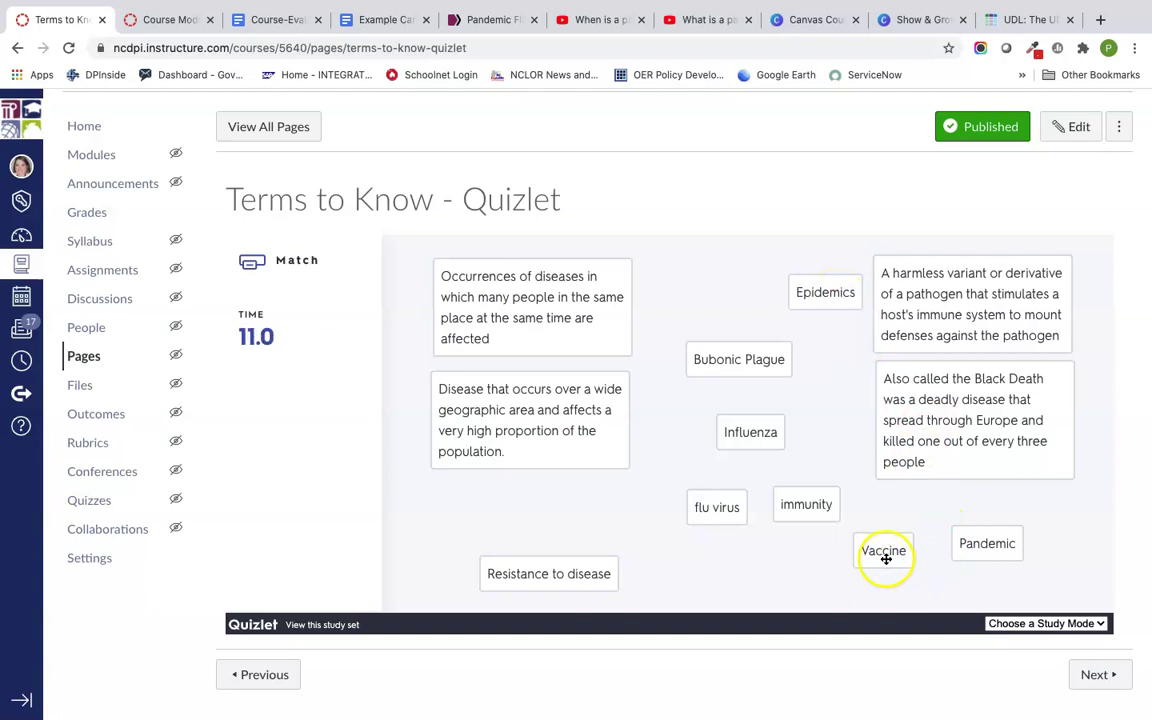
{"action": "left_click_drag", "start_coordinate": [763, 364], "coordinate": [925, 412]}
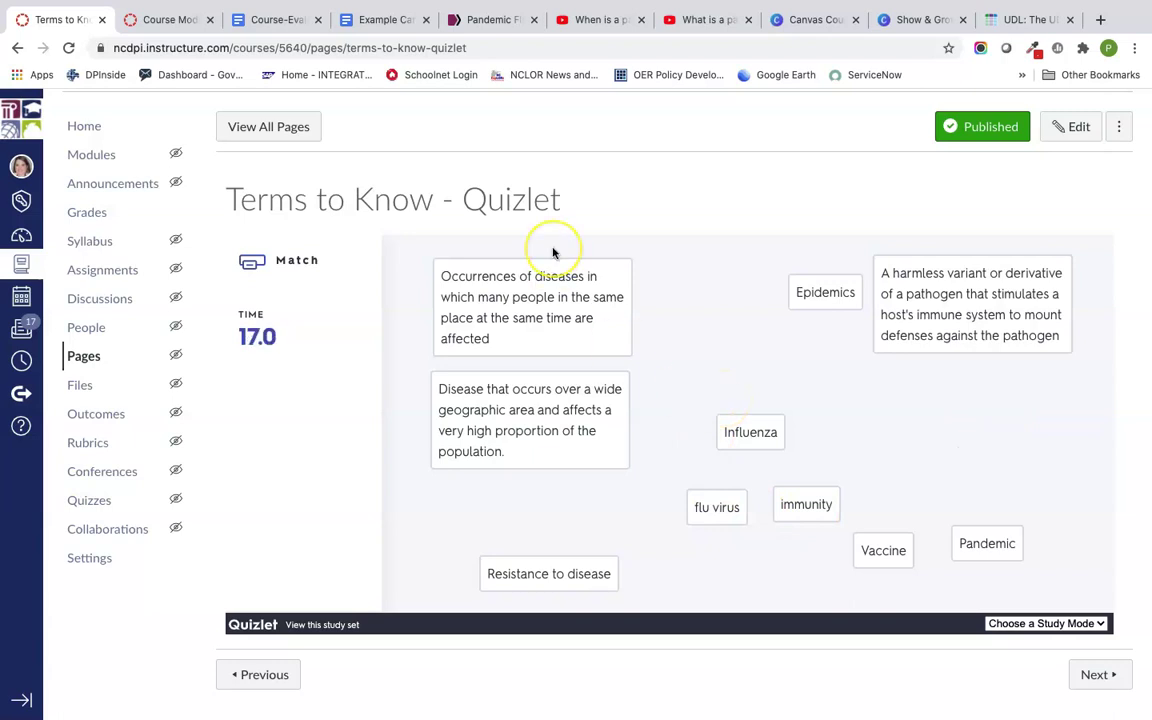
{"action": "scroll", "coordinate": [548, 244], "scroll_direction": "up", "scroll_amount": 1}
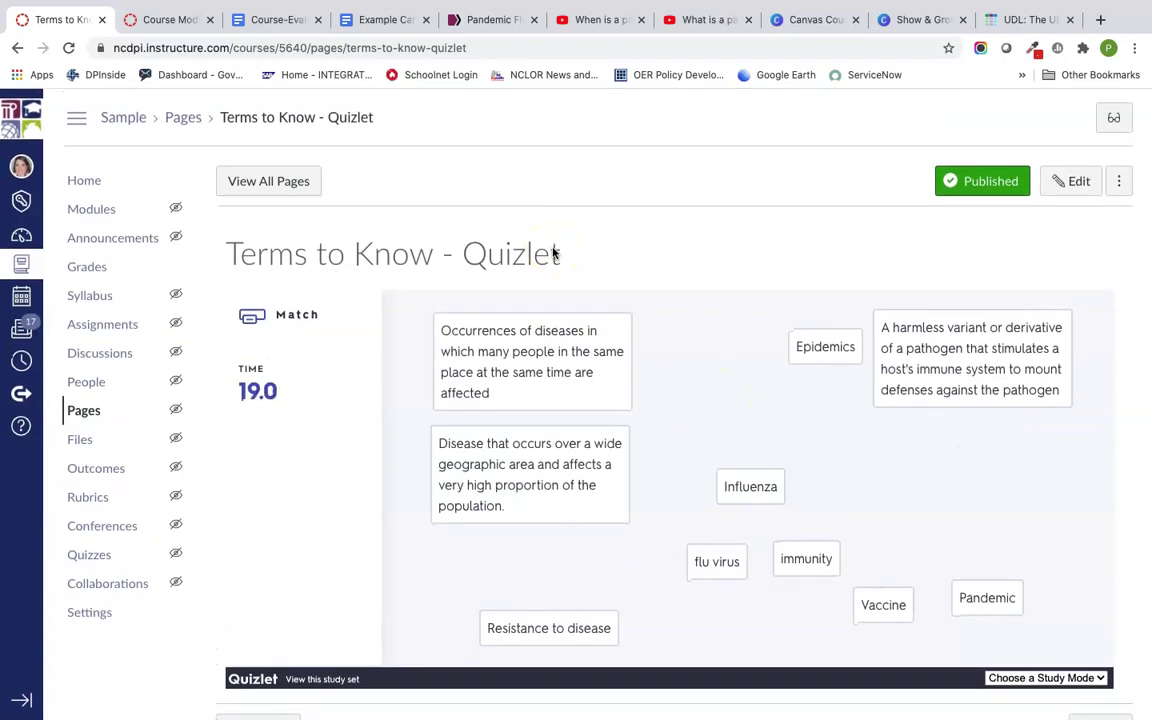
{"action": "scroll", "coordinate": [553, 254], "scroll_direction": "down", "scroll_amount": 1}
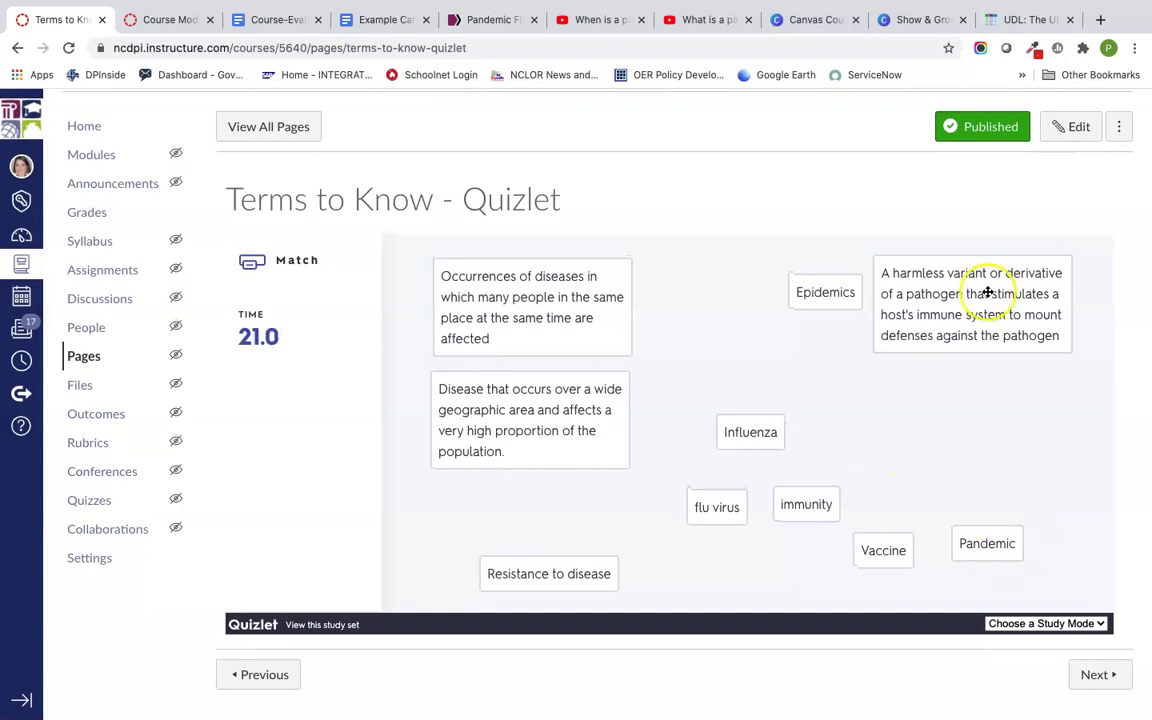
- Reopen the Terms to Know - Quizlet page for editing and insert the green What Next banner from the course images below the Quizlet activity
{"action": "left_click", "coordinate": [1077, 129]}
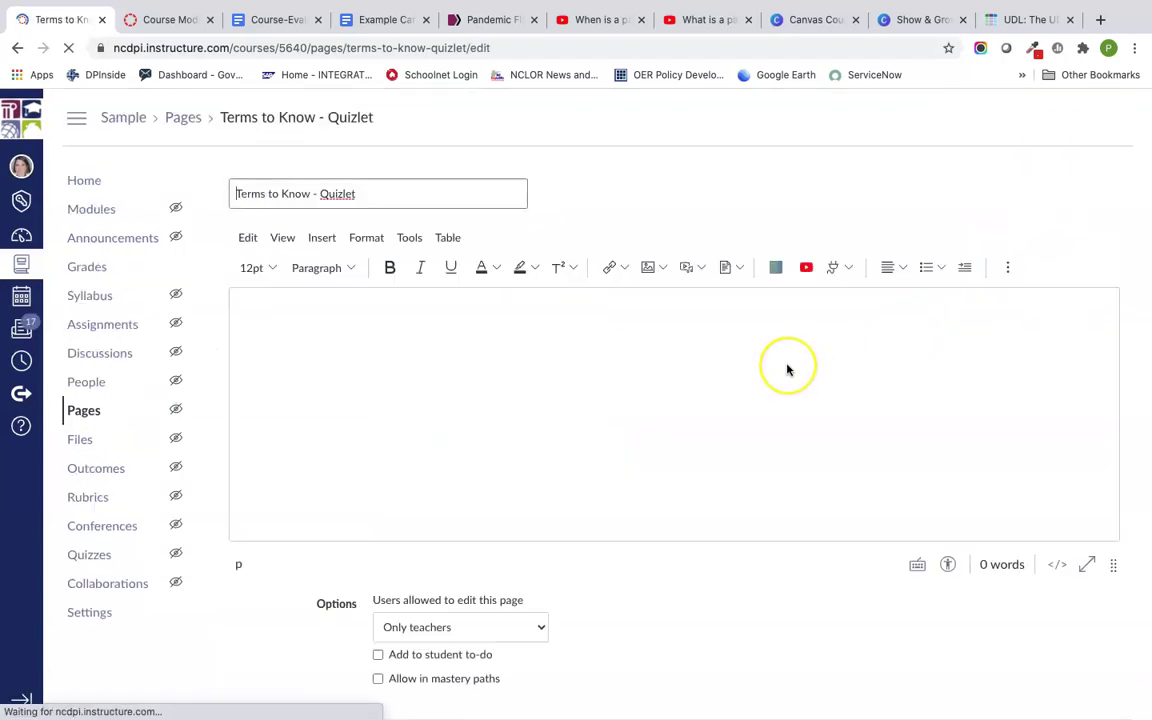
{"action": "scroll", "coordinate": [787, 370], "scroll_direction": "down", "scroll_amount": 3}
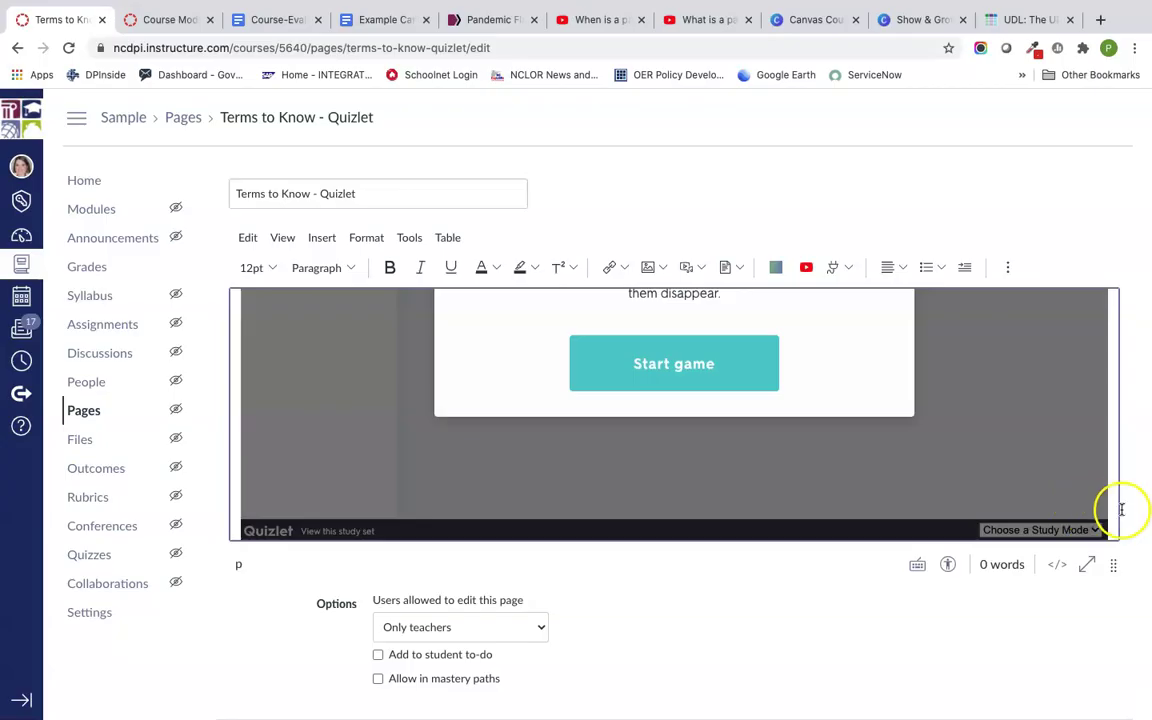
{"action": "left_click", "coordinate": [1116, 510]}
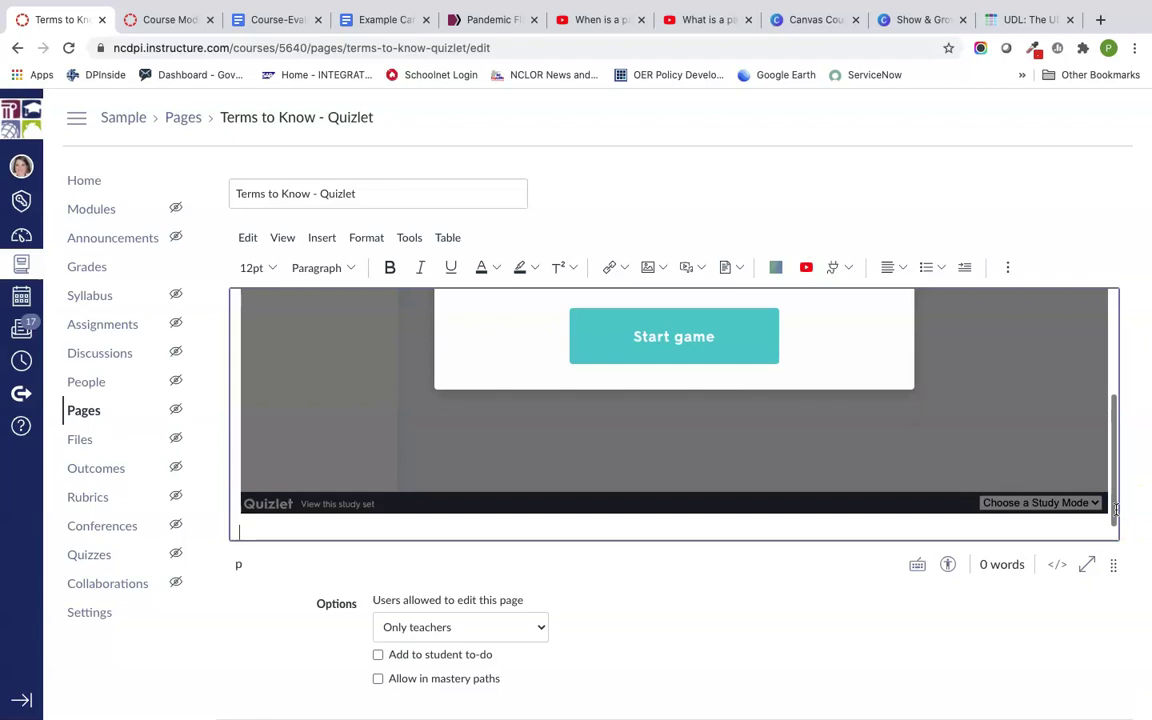
{"action": "left_click", "coordinate": [663, 268]}
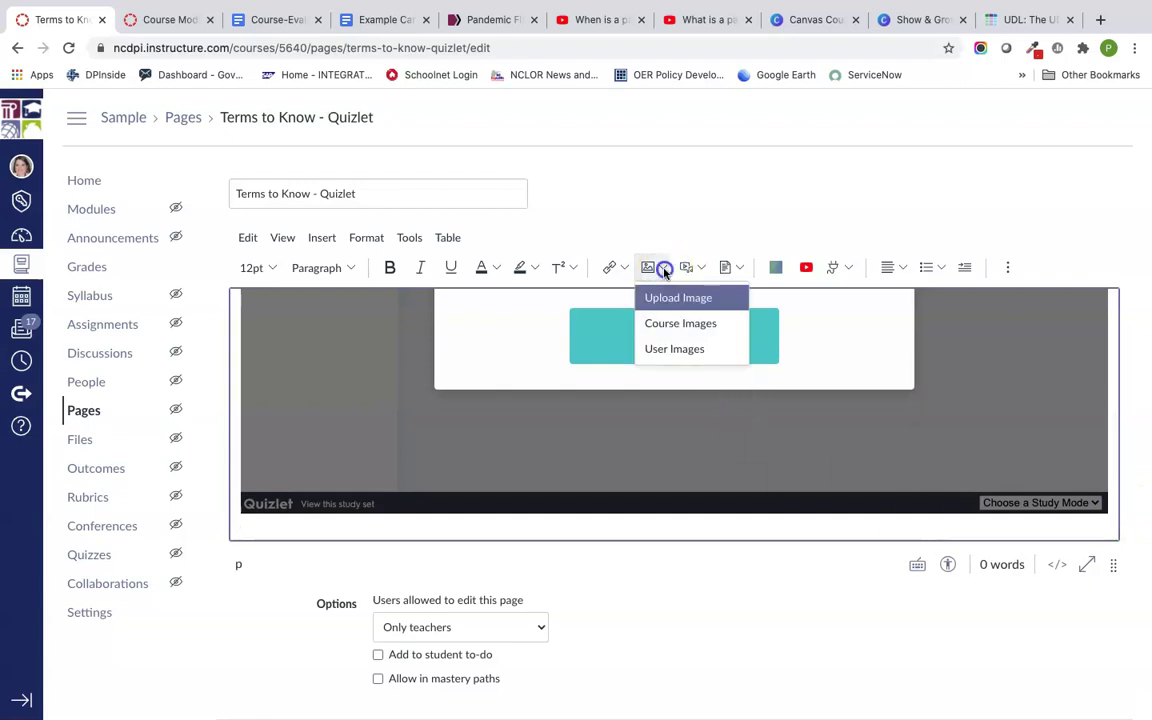
{"action": "left_click", "coordinate": [674, 322]}
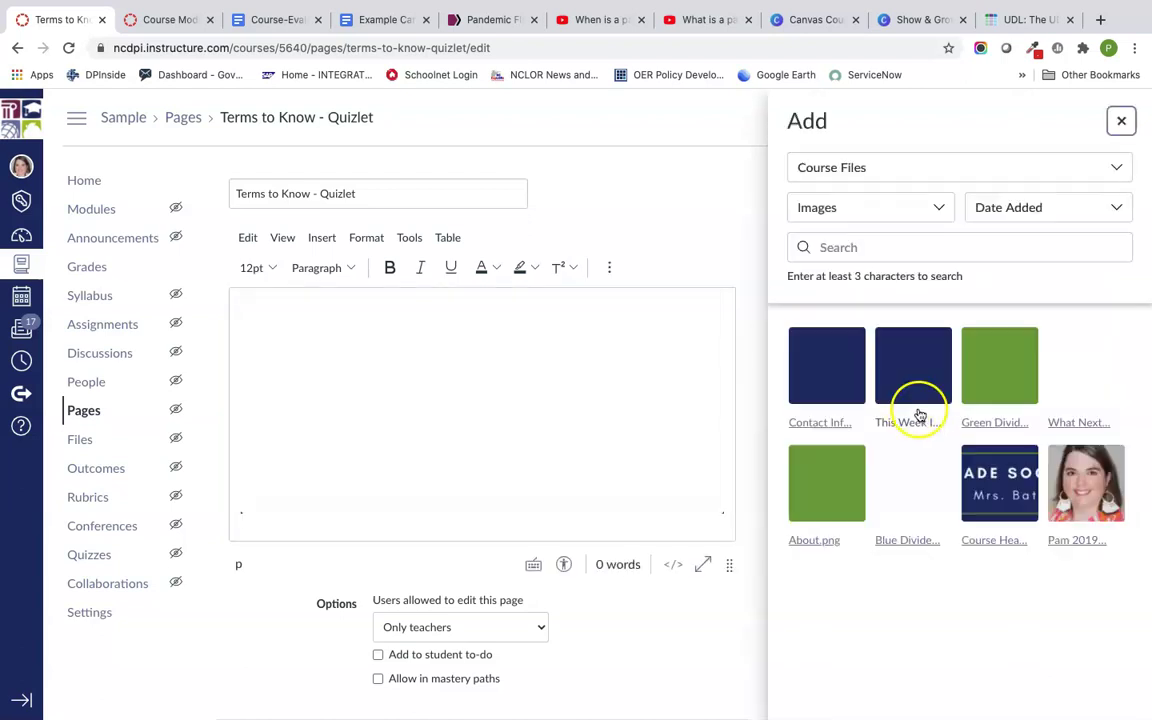
{"action": "left_click", "coordinate": [1070, 372]}
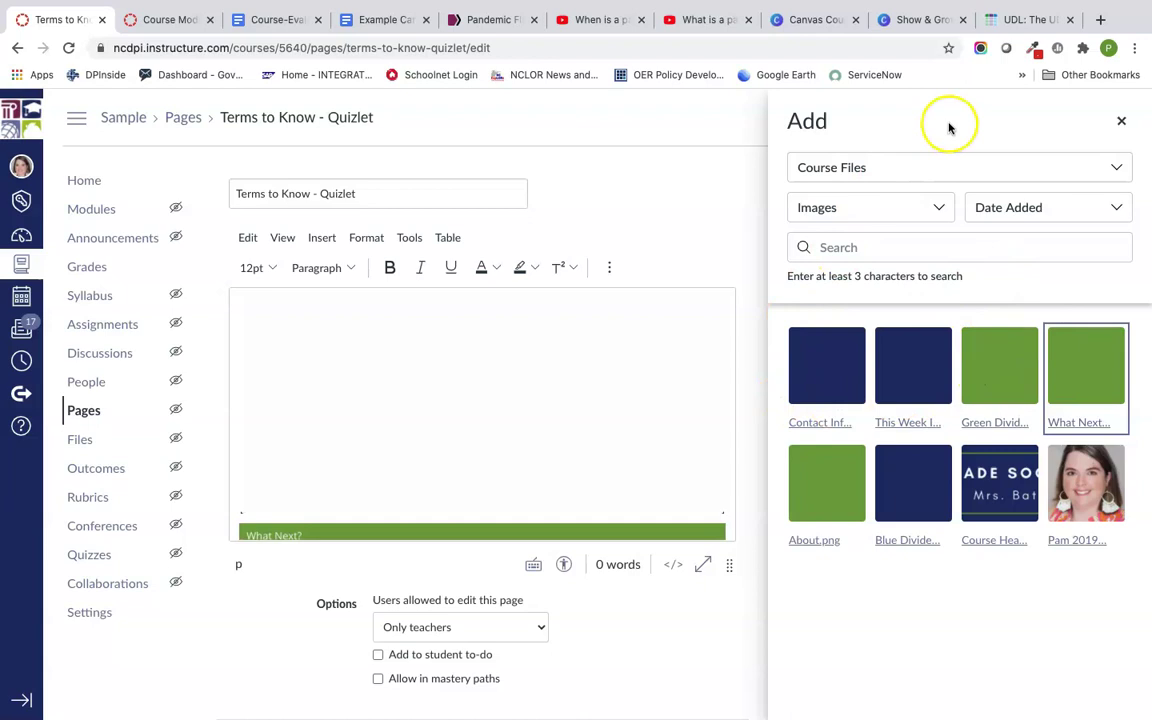
{"action": "left_click", "coordinate": [1121, 120]}
{"action": "scroll", "coordinate": [785, 413], "scroll_direction": "down", "scroll_amount": 1}
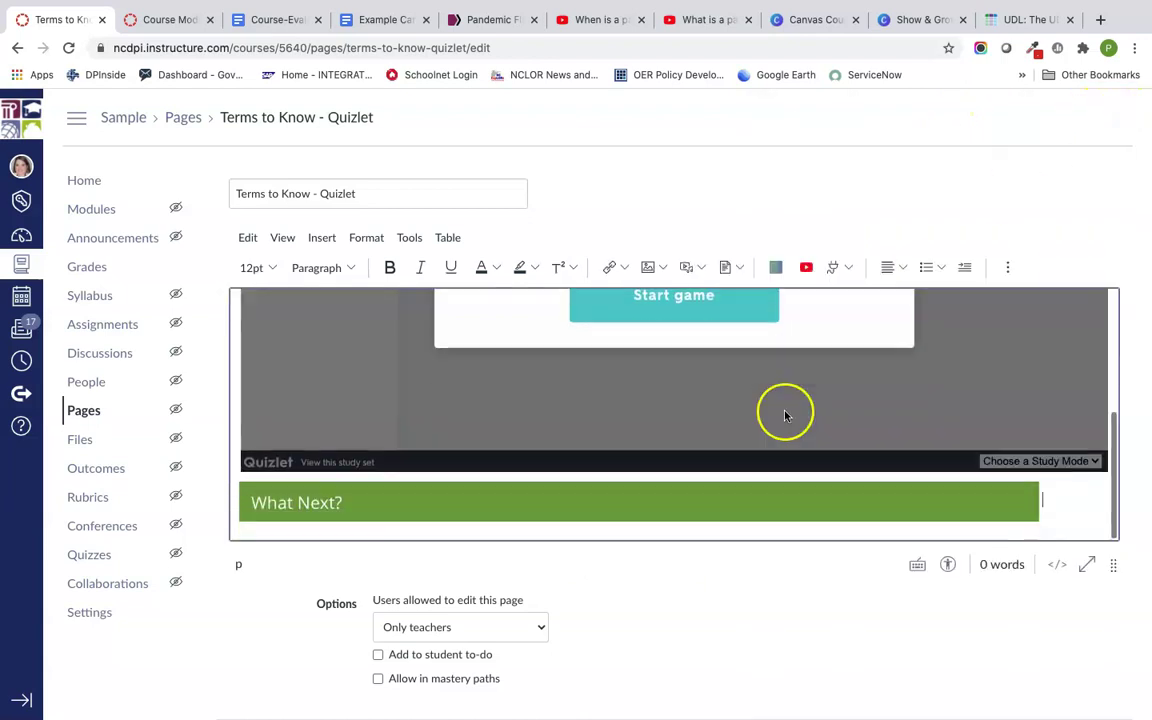
{"action": "left_click", "coordinate": [764, 496]}
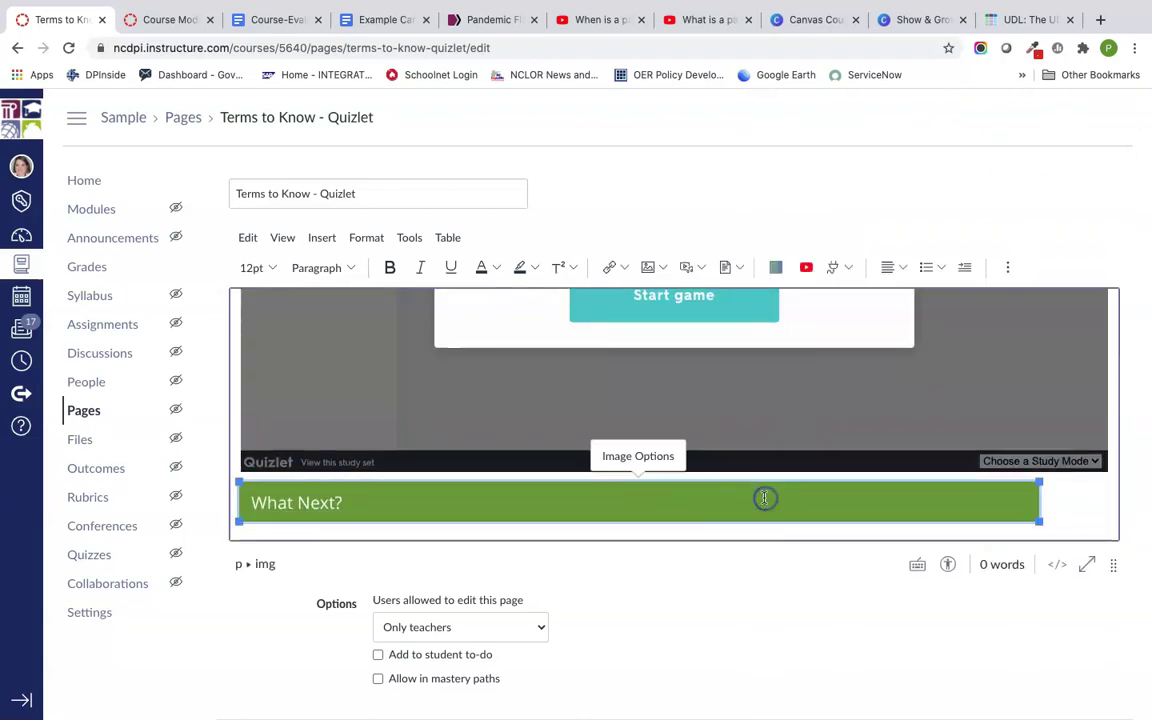
{"action": "left_click", "coordinate": [643, 460]}
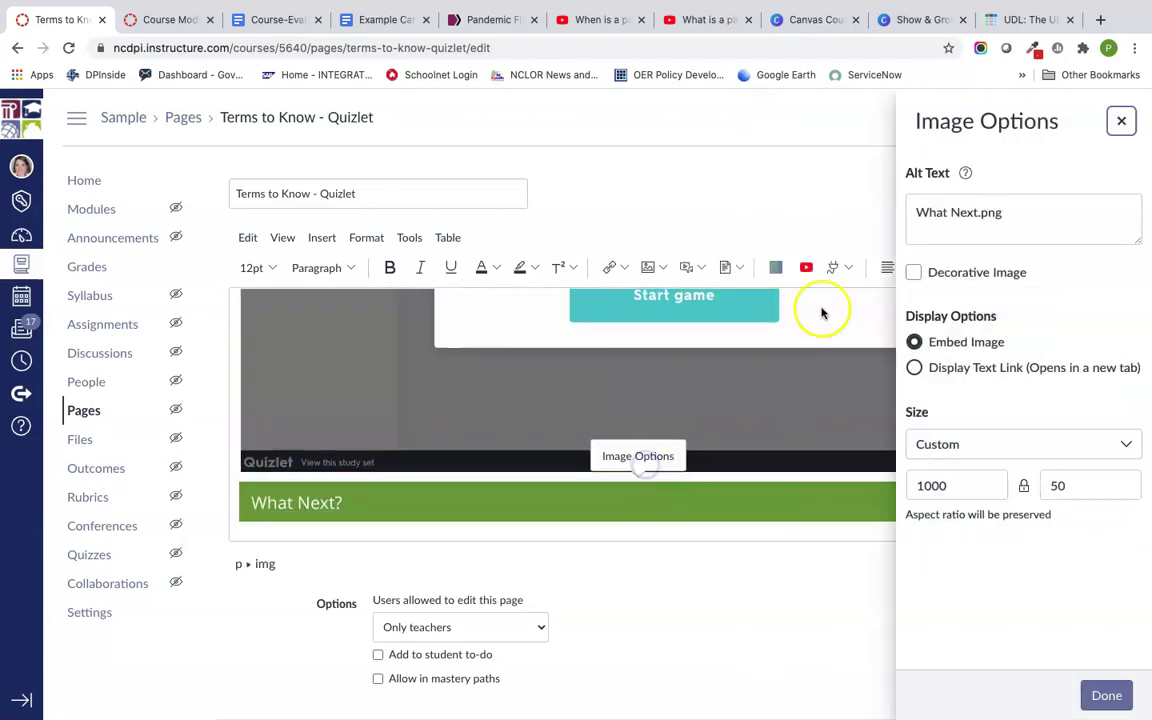
{"action": "left_click", "coordinate": [1122, 121]}
- Add a line below the What Next? banner and format it as Heading 2
{"action": "left_click", "coordinate": [1059, 507]}
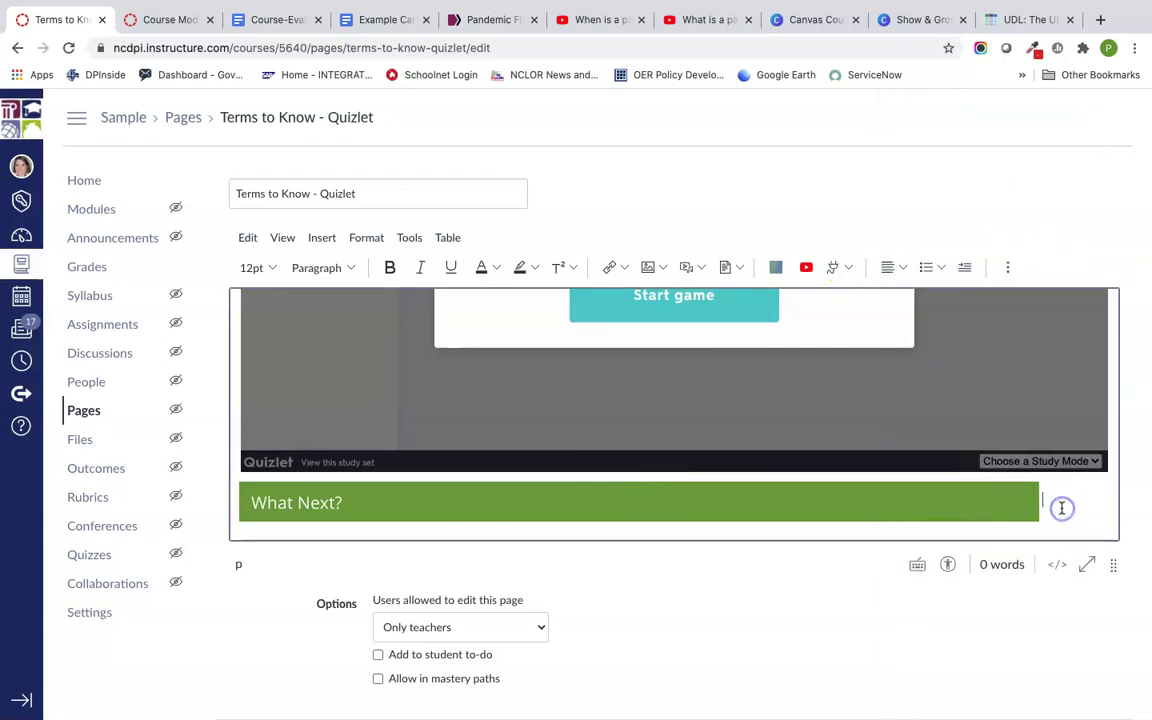
{"action": "left_click", "coordinate": [326, 267]}
{"action": "left_click", "coordinate": [340, 300]}
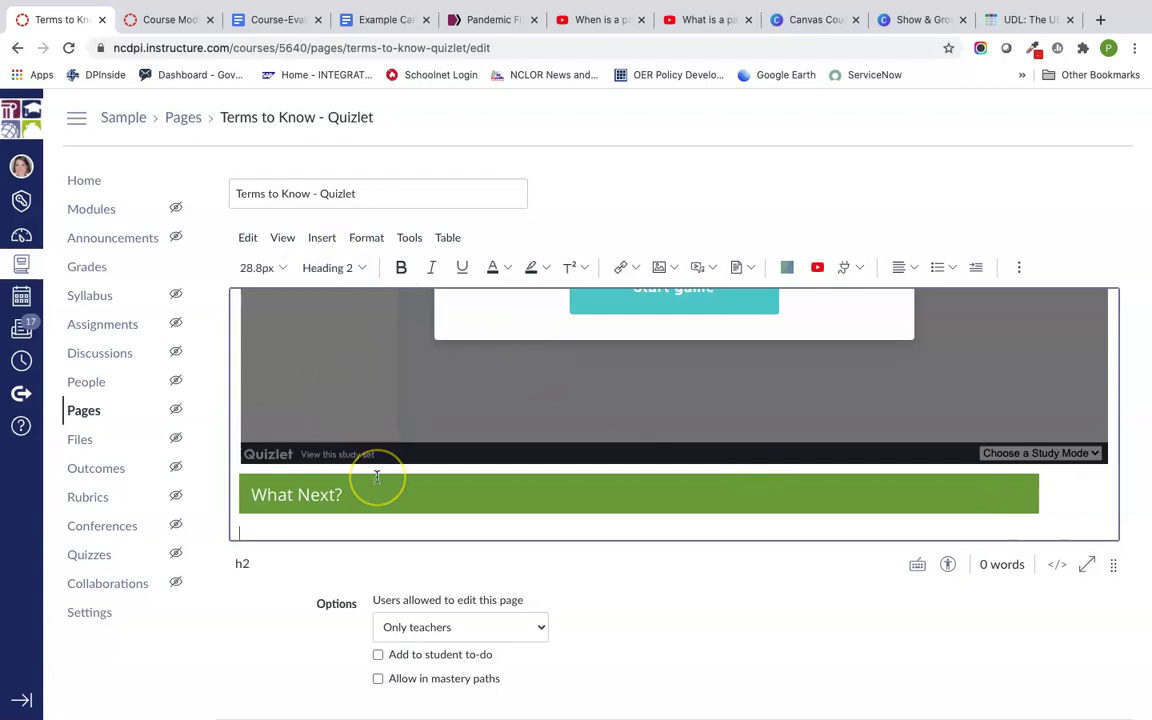
- Enter the heading "Click the next button to learn more about the Pandemic Flu" below the What Next? banner
{"action": "type", "text": "Click the ne"}
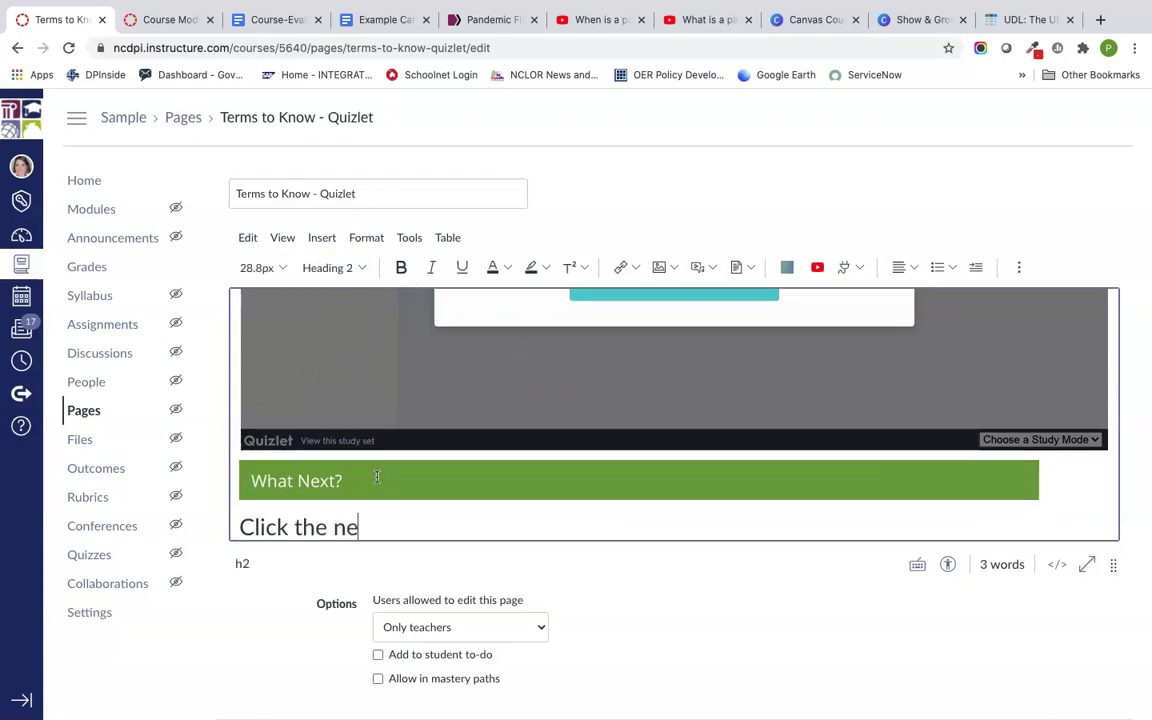
{"action": "type", "text": "xt button to learn more about the Pandemic Flu"}
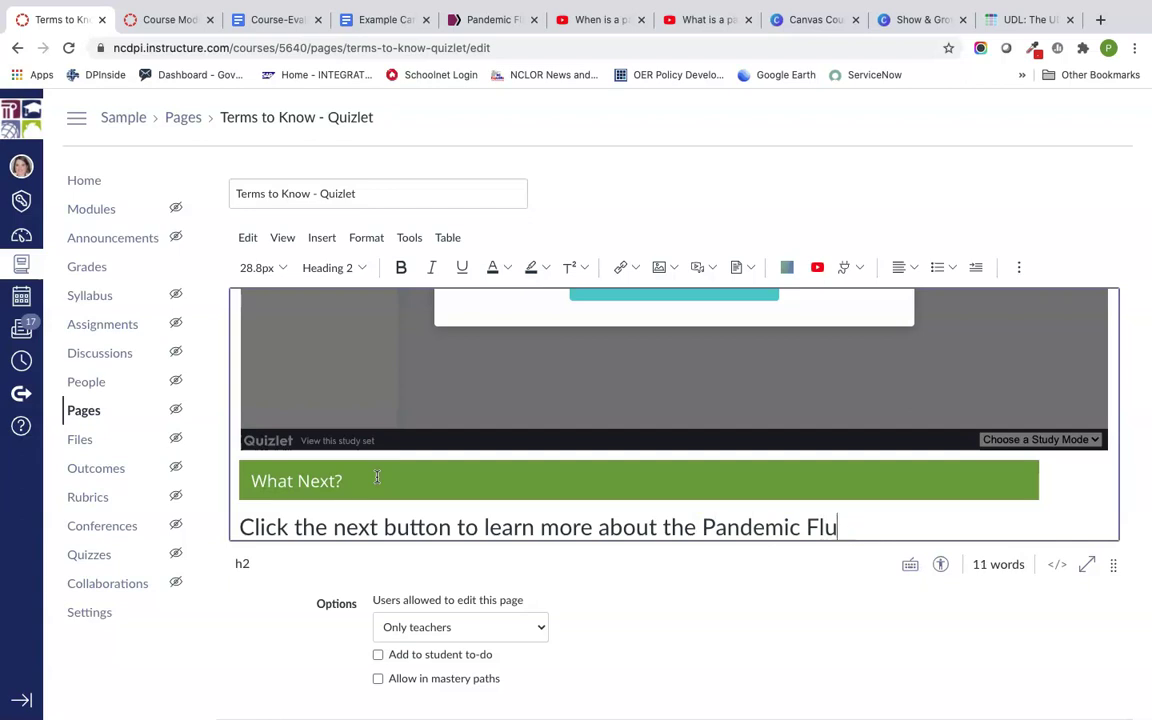
{"action": "scroll", "coordinate": [551, 514], "scroll_direction": "down", "scroll_amount": 1}
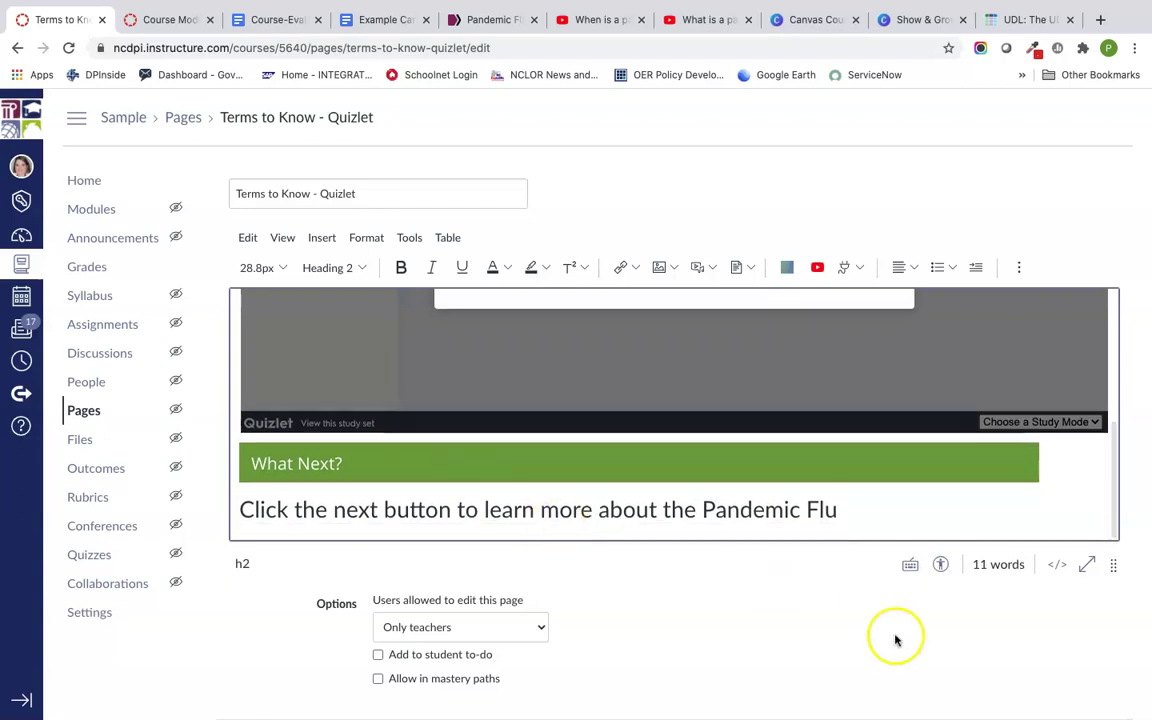
- Check the page's HTML, then apply the What Next? banner's image options as an embedded image with custom size 1000 by 50
{"action": "scroll", "coordinate": [896, 640], "scroll_direction": "down", "scroll_amount": 3}
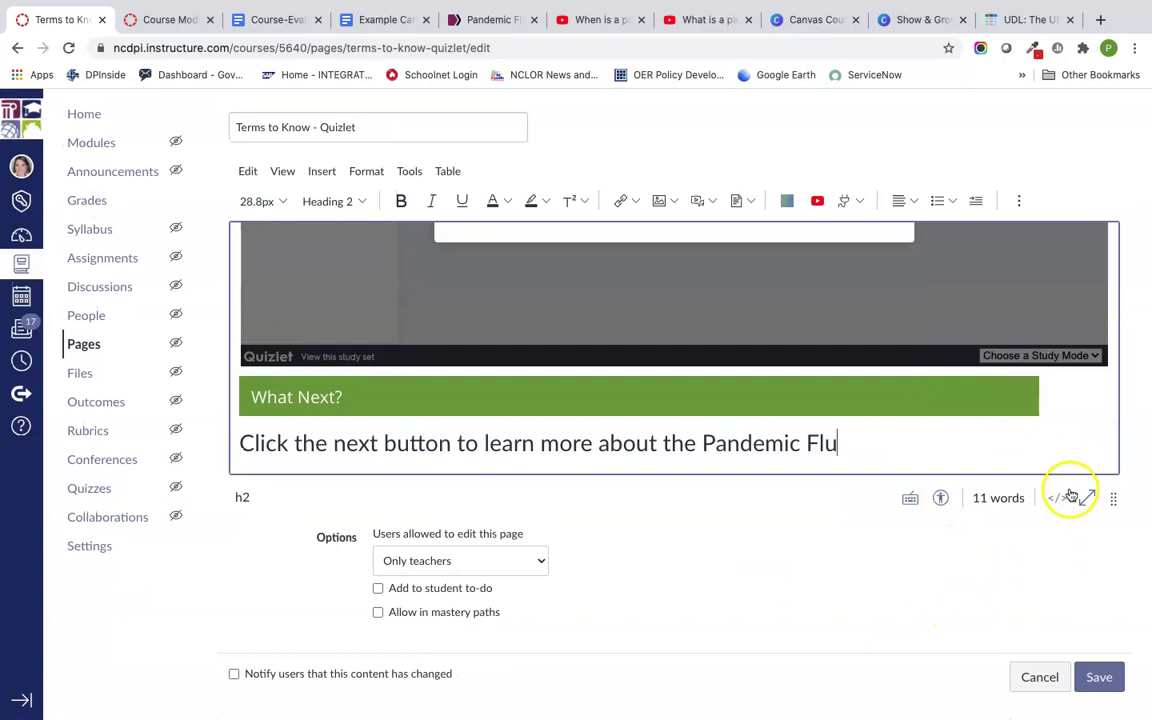
{"action": "left_click", "coordinate": [1059, 496]}
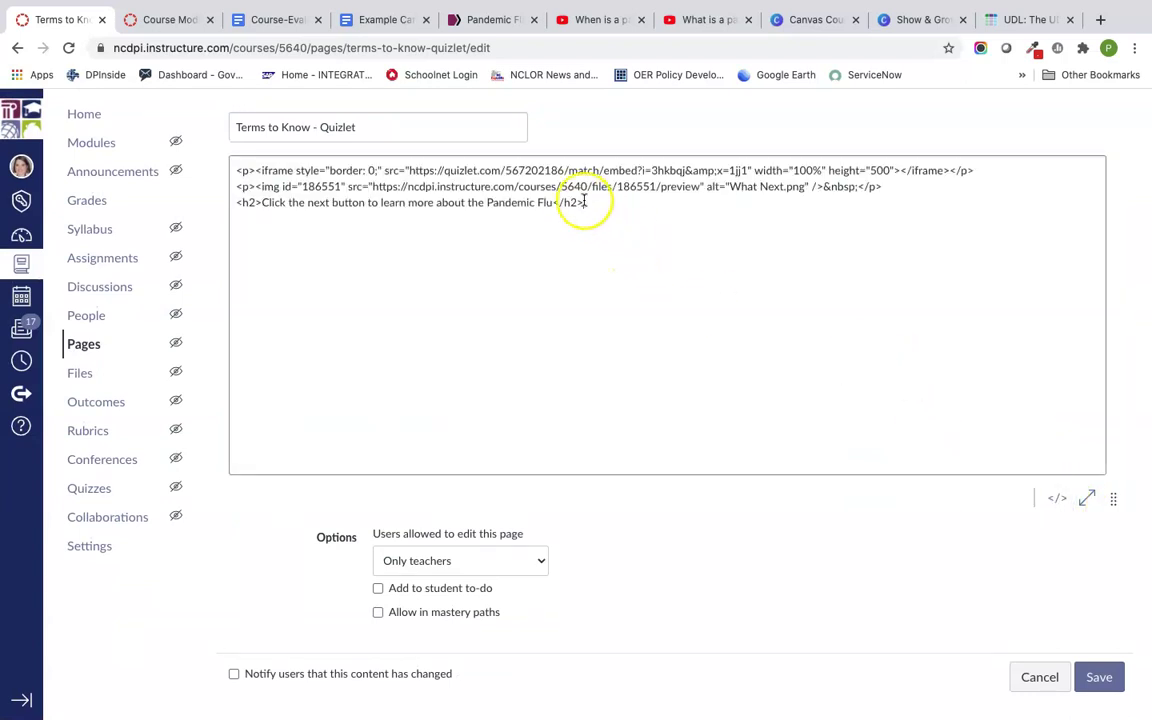
{"action": "left_click", "coordinate": [1056, 497]}
{"action": "scroll", "coordinate": [800, 418], "scroll_direction": "down", "scroll_amount": 5}
{"action": "left_click", "coordinate": [772, 406]}
{"action": "left_click", "coordinate": [720, 386]}
{"action": "left_click", "coordinate": [655, 350]}
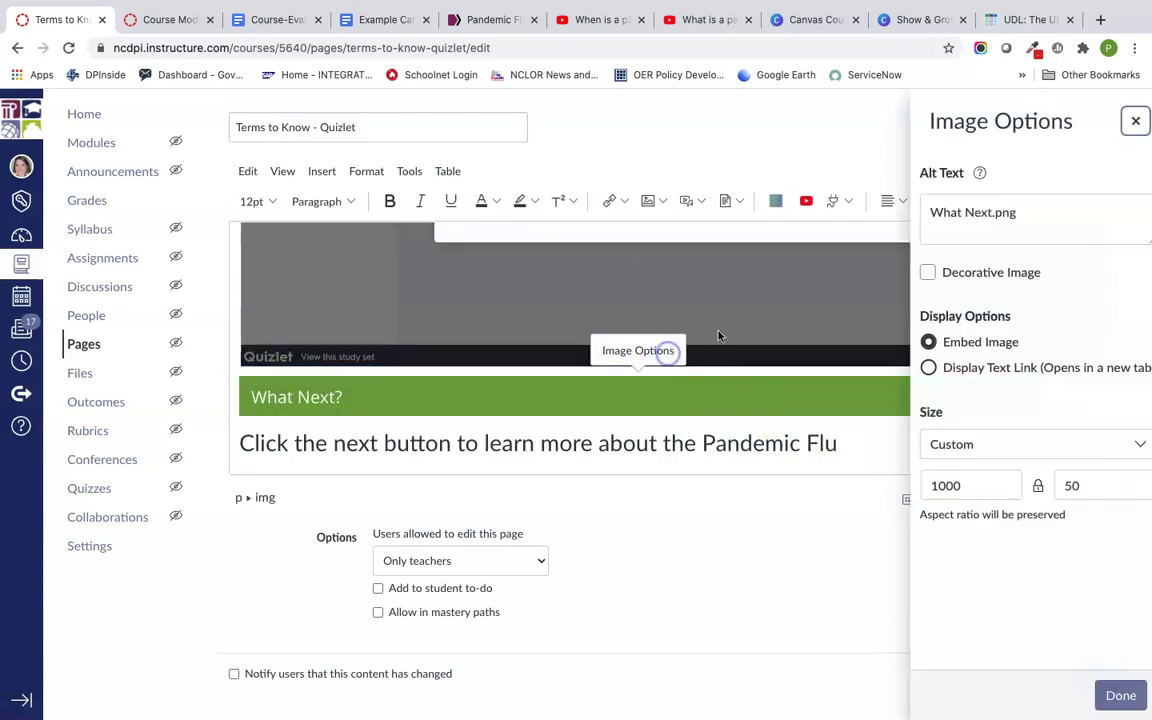
{"action": "left_click", "coordinate": [980, 226]}
{"action": "left_click", "coordinate": [1105, 694]}
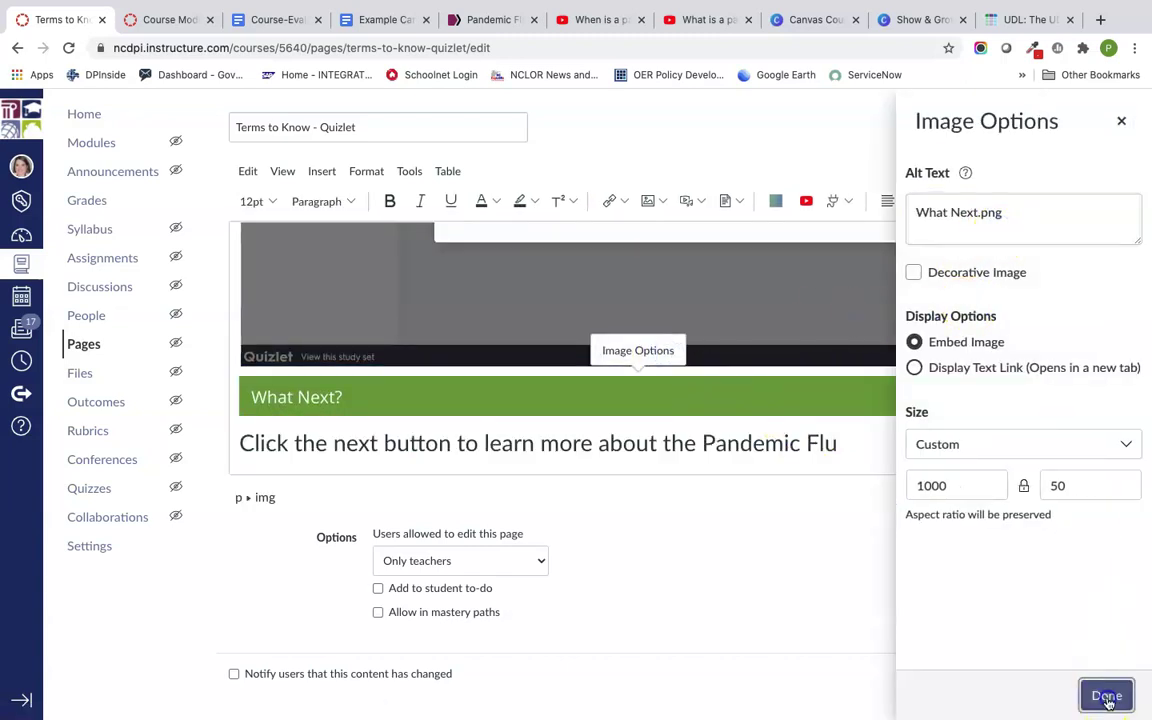
- Set the What Next banner's width to 100% in the page's HTML and save the page
{"action": "left_click", "coordinate": [1057, 497]}
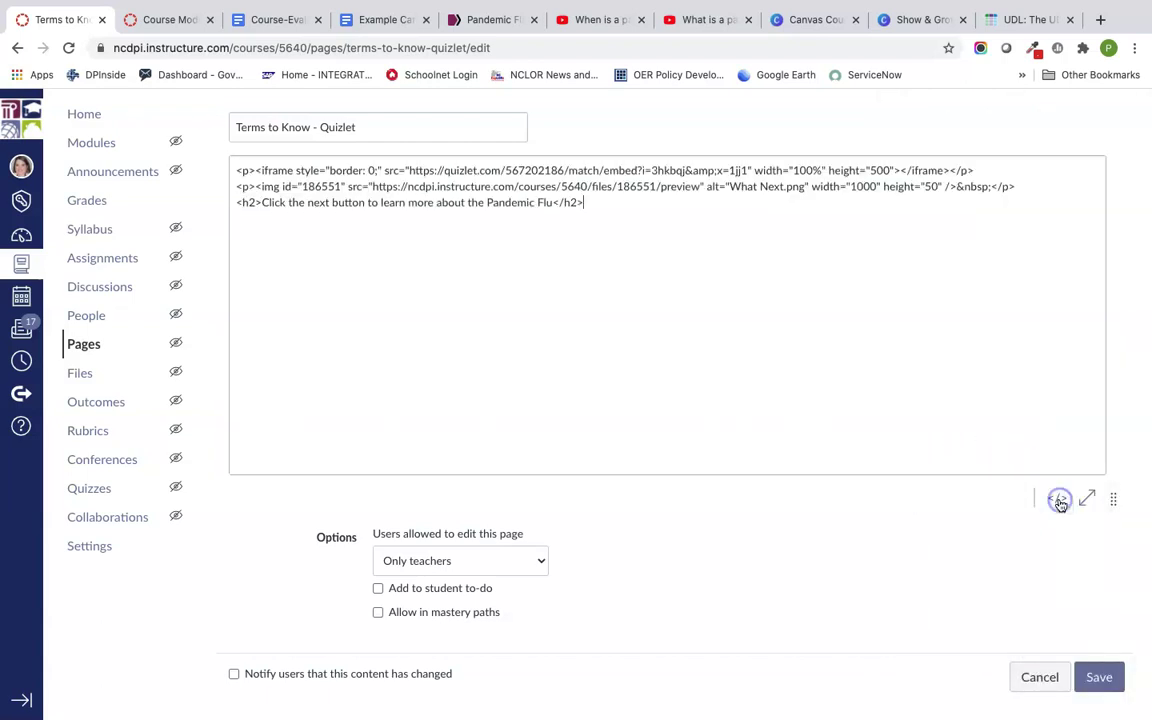
{"action": "left_click", "coordinate": [862, 186]}
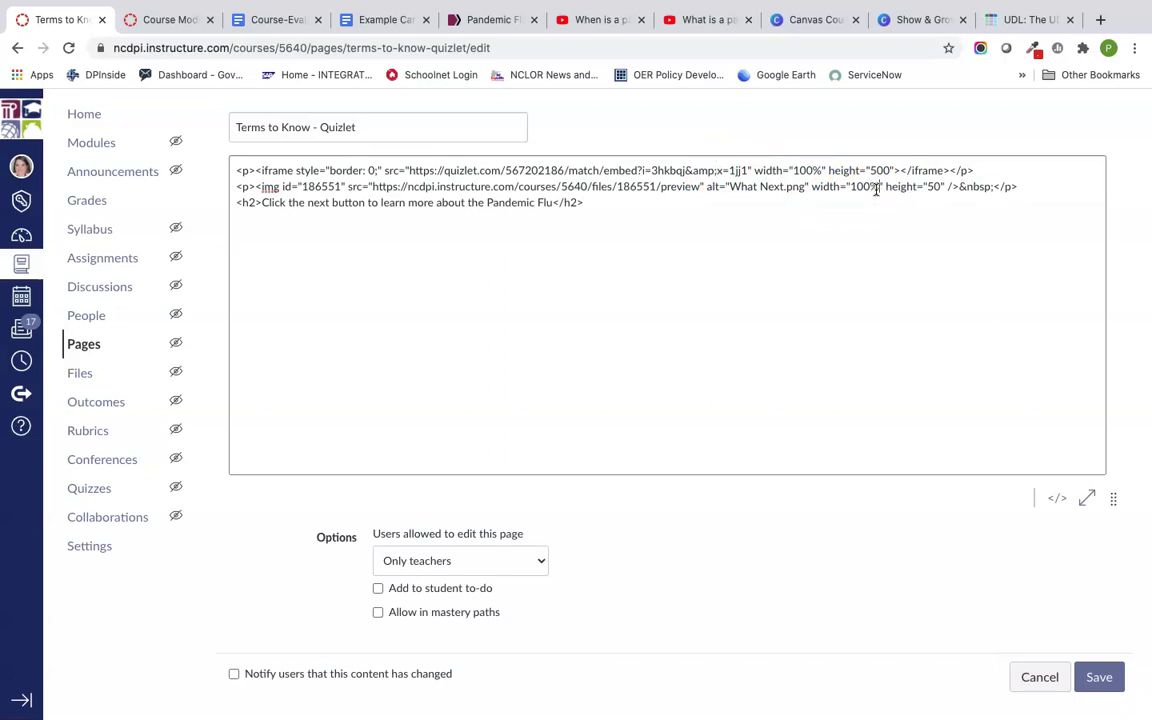
{"action": "left_click", "coordinate": [1101, 677]}
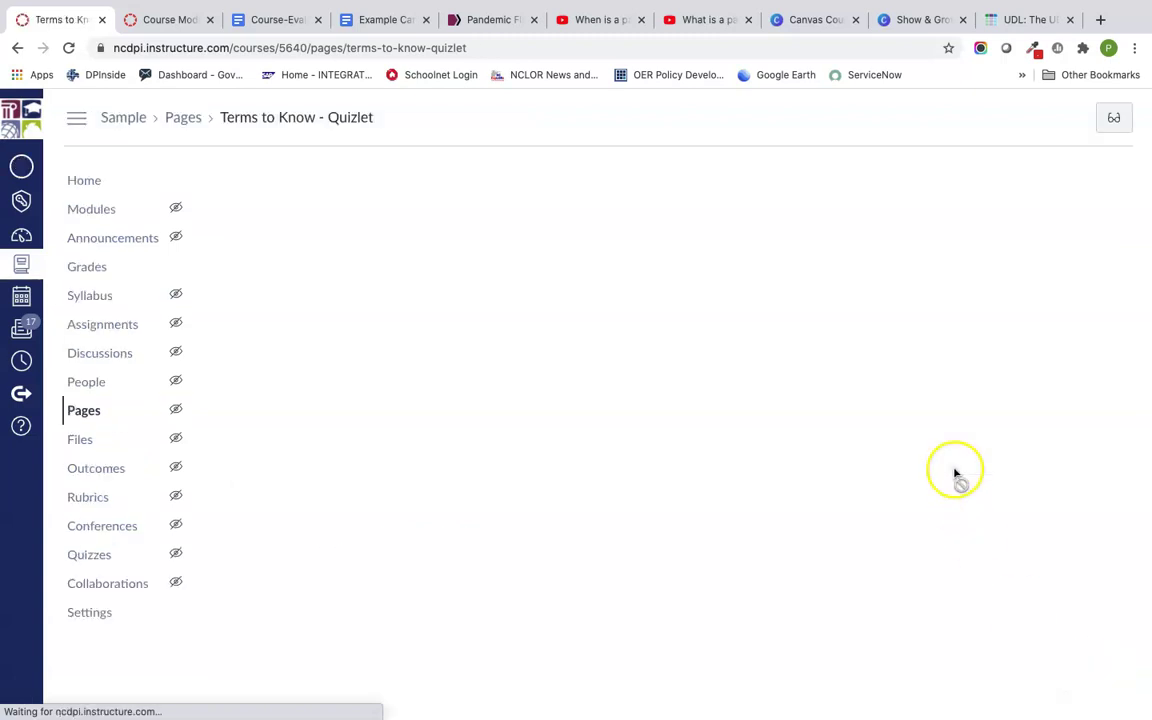
{"action": "scroll", "coordinate": [903, 358], "scroll_direction": "down", "scroll_amount": 3}
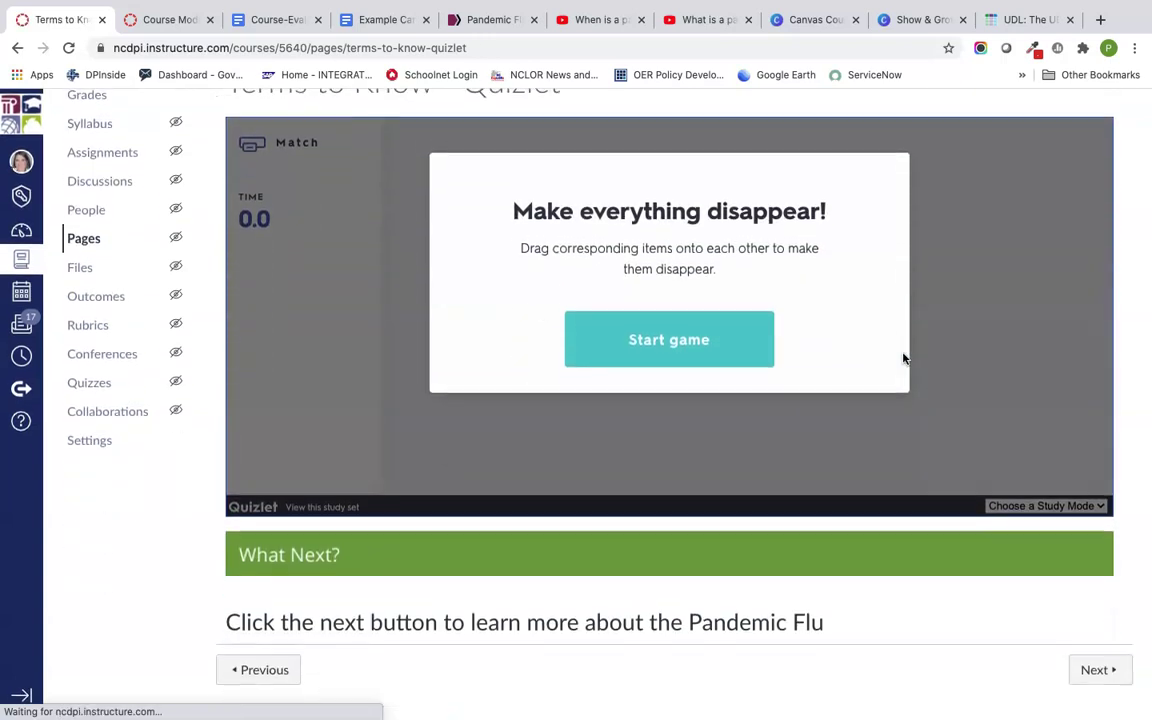
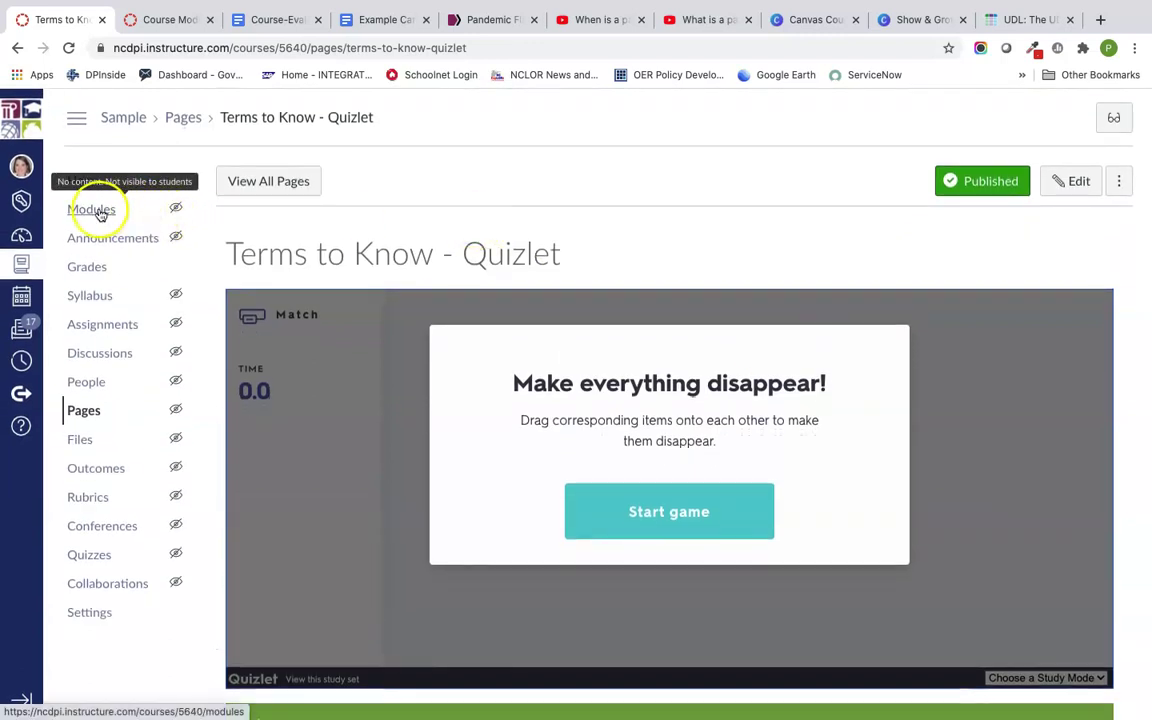
- Test the Pandemic Flu link from the Unit 1 module, opening its external website and closing it again
{"action": "left_click", "coordinate": [97, 212]}
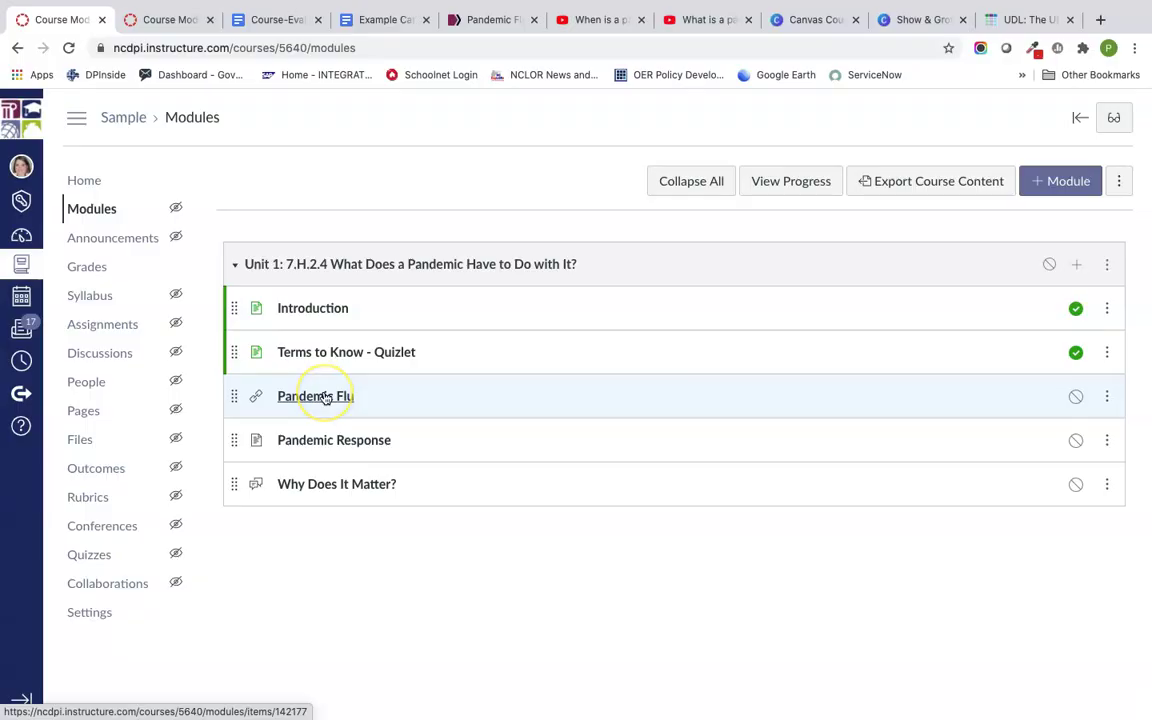
{"action": "left_click", "coordinate": [325, 397]}
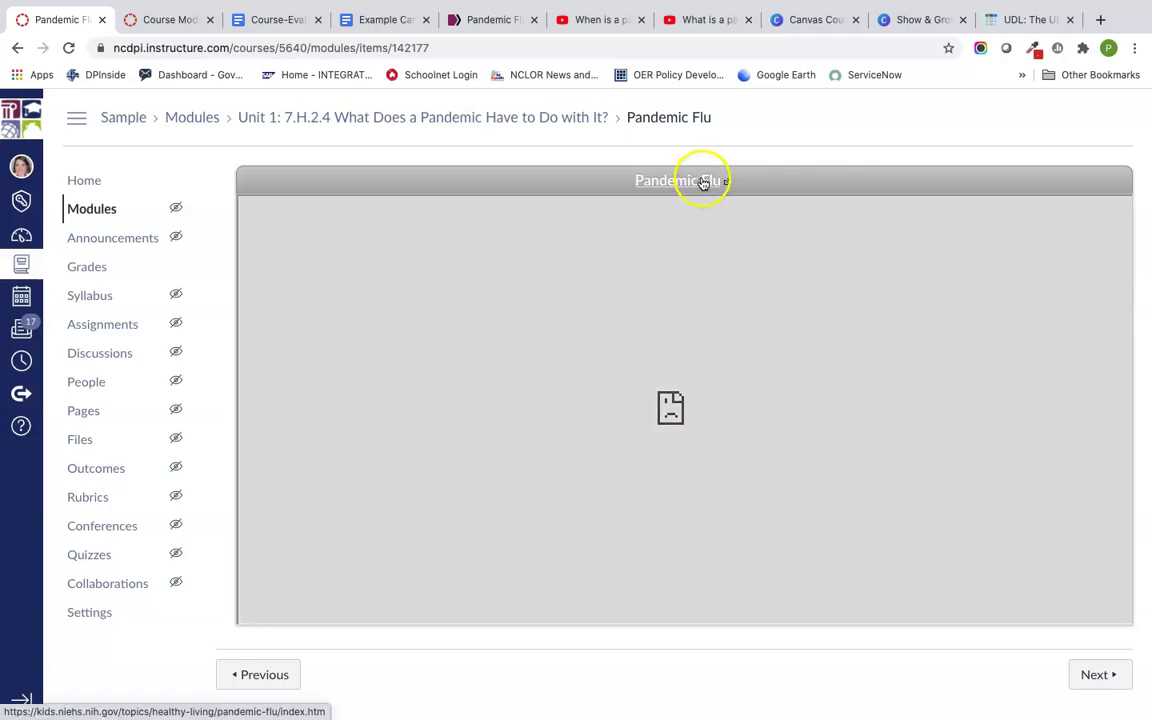
{"action": "left_click", "coordinate": [702, 180]}
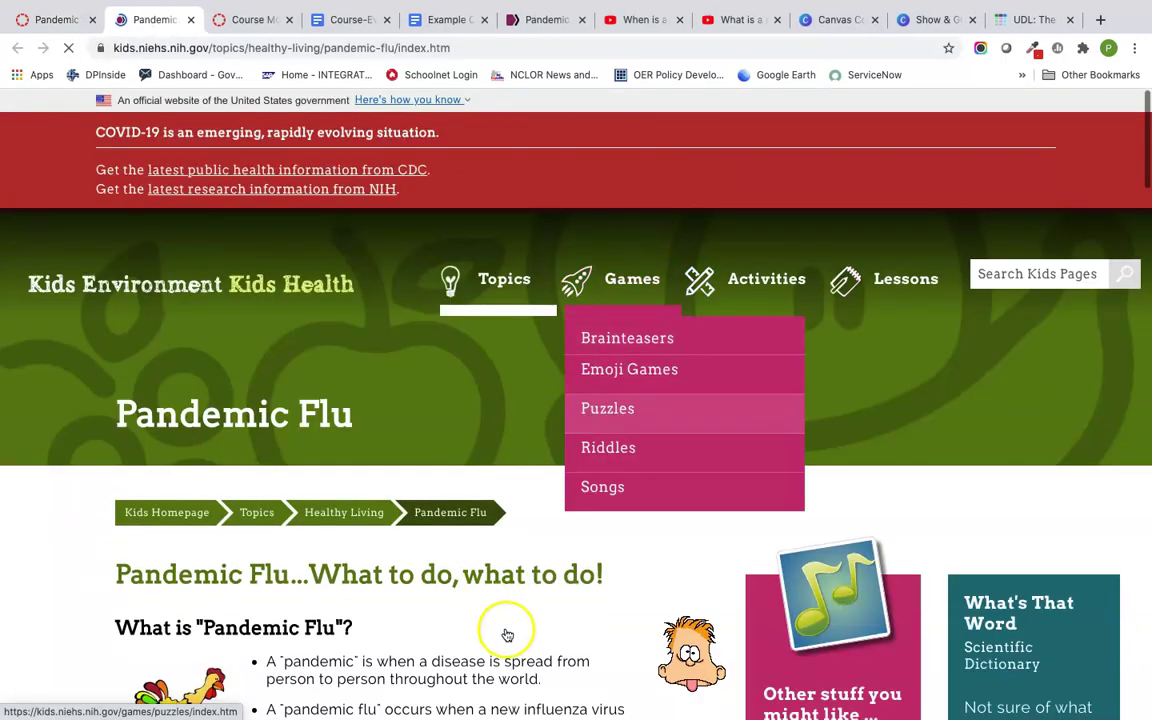
{"action": "left_click", "coordinate": [193, 20]}
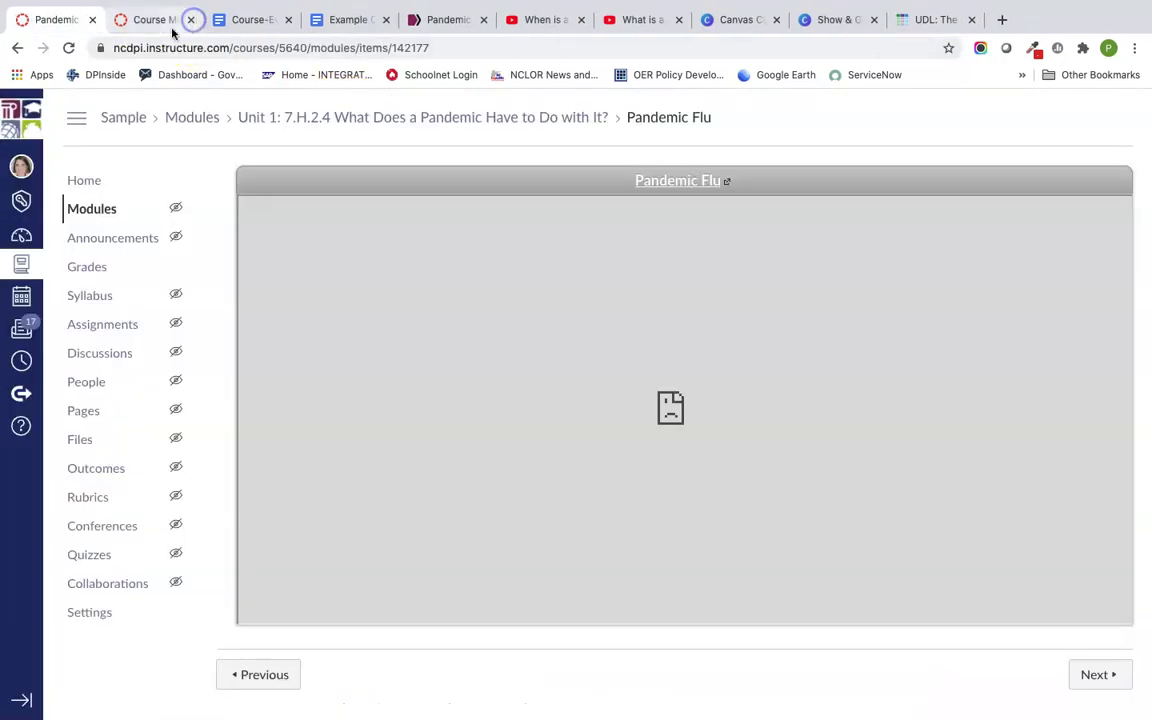
- Set the Pandemic Flu item in the Unit 1 module to load in a new tab and publish it
{"action": "left_click", "coordinate": [92, 209]}
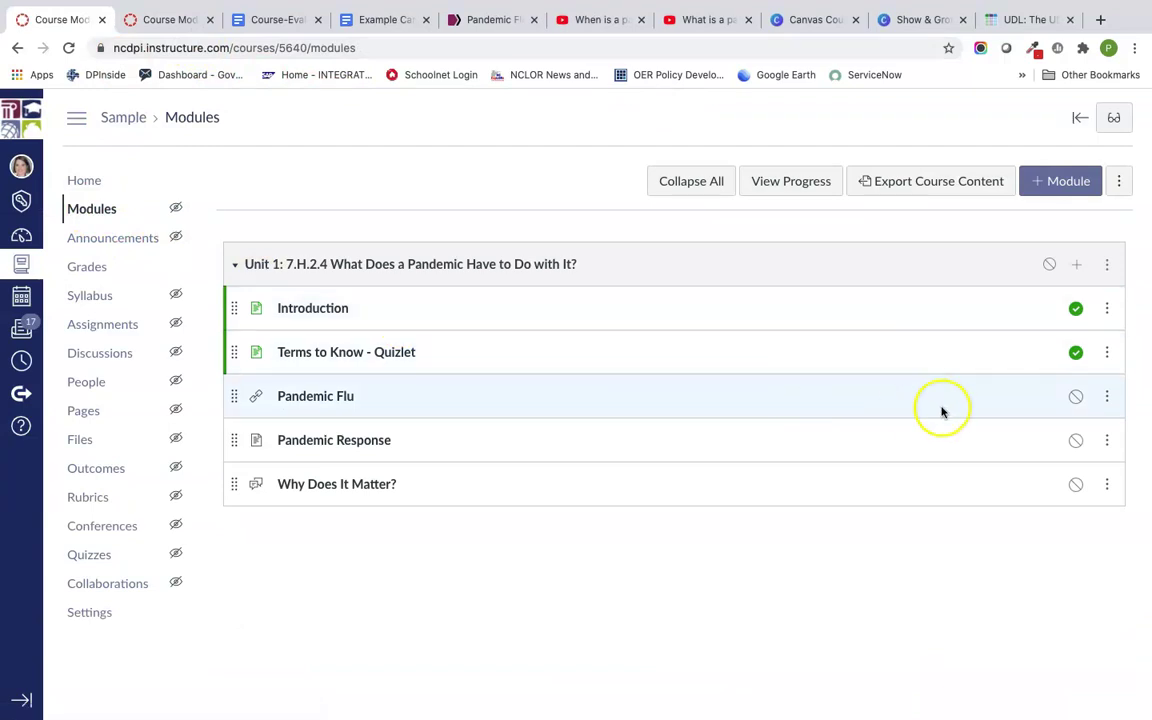
{"action": "left_click", "coordinate": [1101, 399]}
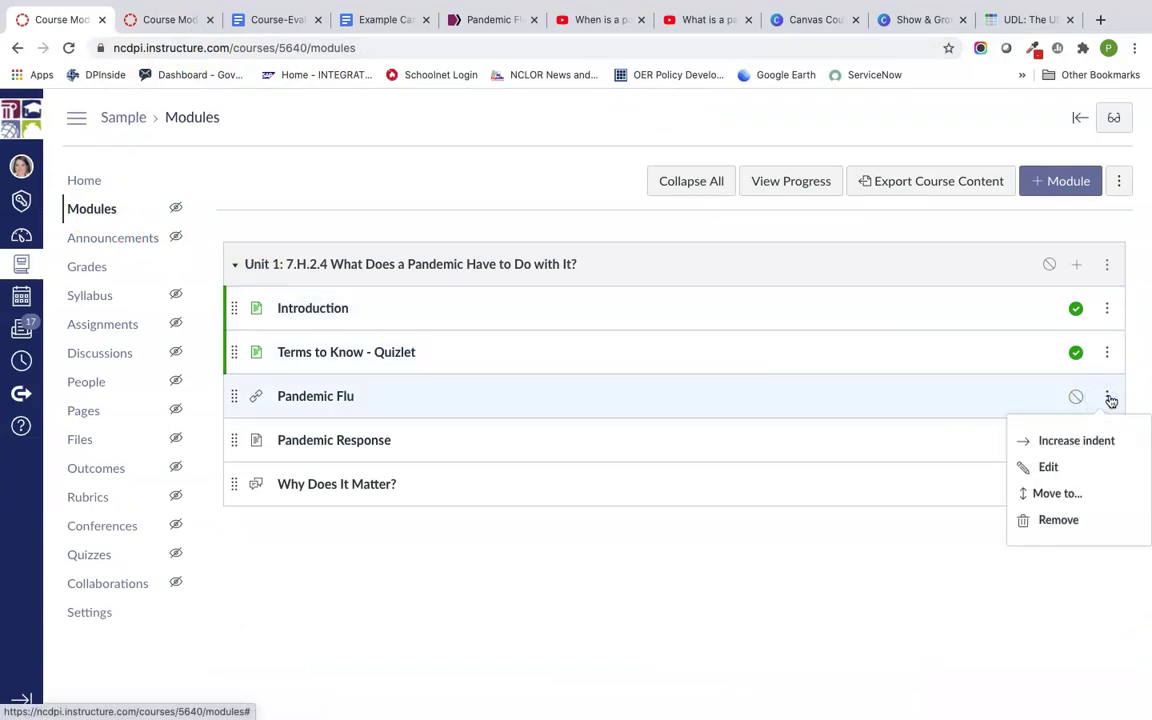
{"action": "left_click", "coordinate": [1074, 466]}
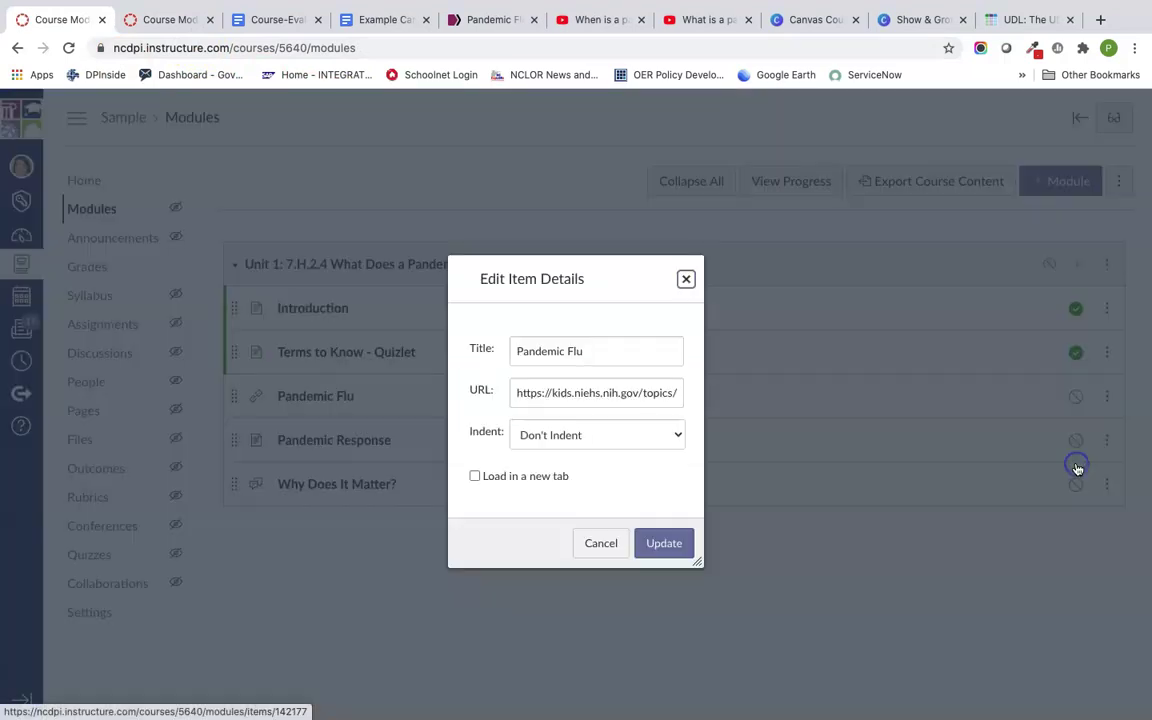
{"action": "left_click", "coordinate": [476, 477]}
{"action": "left_click", "coordinate": [663, 543]}
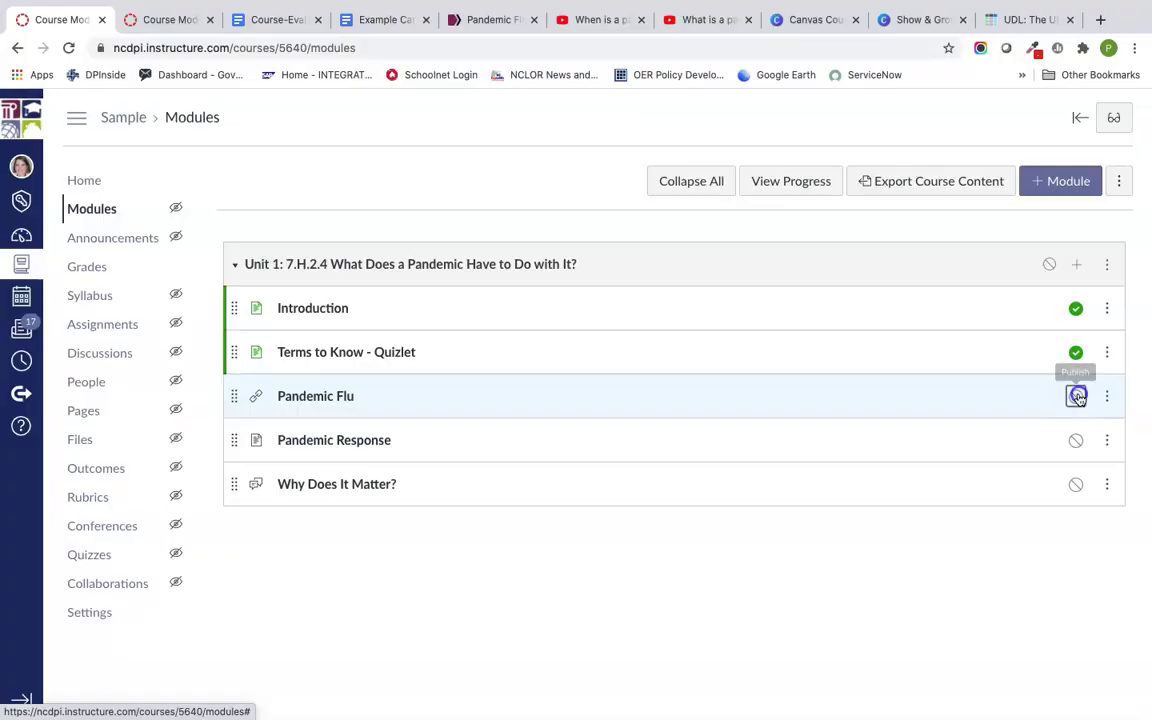
{"action": "left_click", "coordinate": [1076, 396]}
- Open the Pandemic Flu item from the module and look through the whole NIEHS Kids page, from its introduction to the footer
{"action": "left_click", "coordinate": [339, 398]}
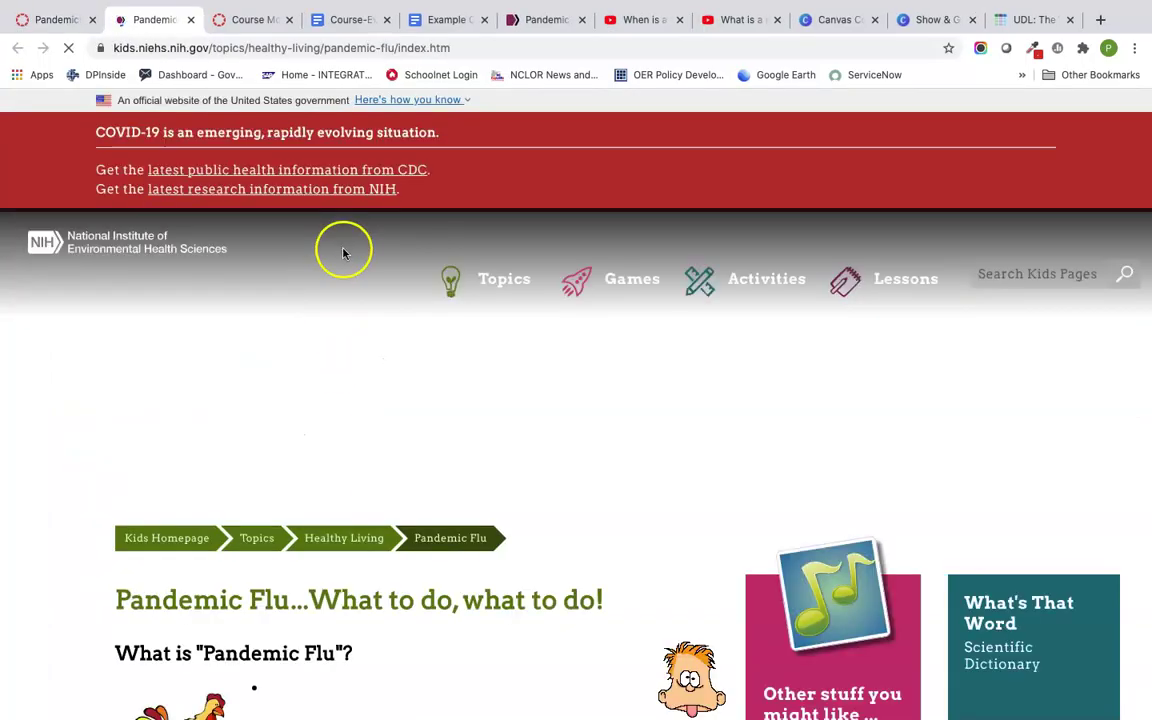
{"action": "scroll", "coordinate": [544, 497], "scroll_direction": "down", "scroll_amount": 4}
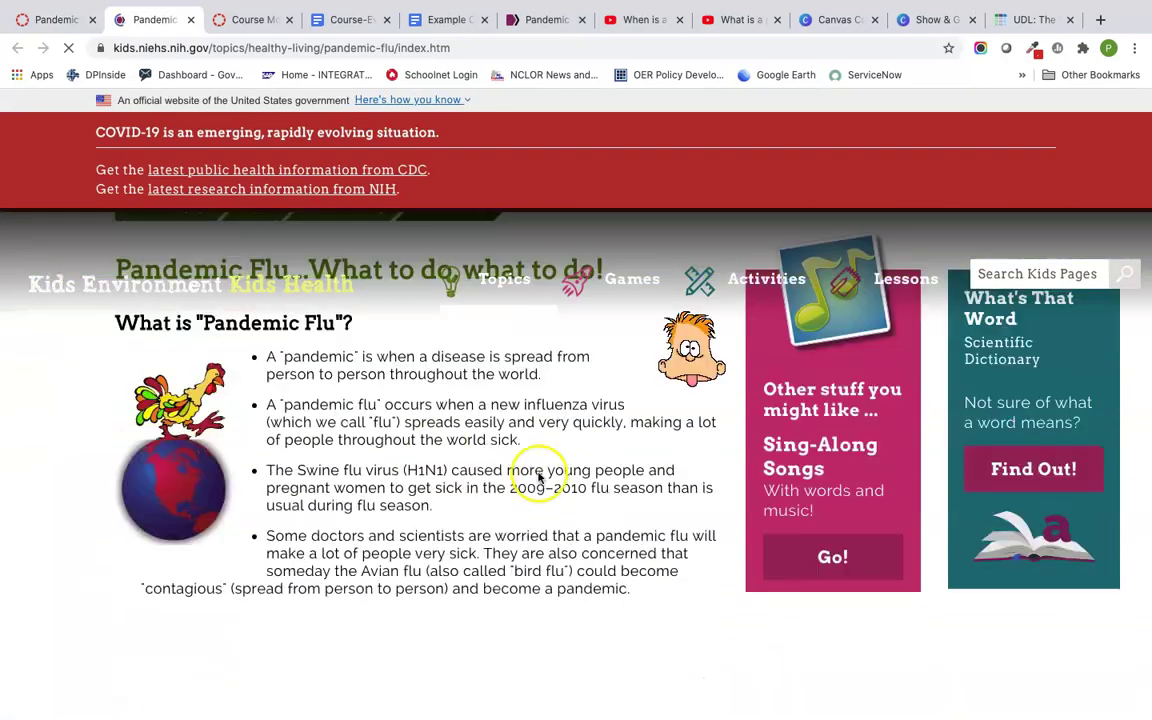
{"action": "scroll", "coordinate": [554, 530], "scroll_direction": "down", "scroll_amount": 3}
{"action": "scroll", "coordinate": [554, 530], "scroll_direction": "up", "scroll_amount": 7}
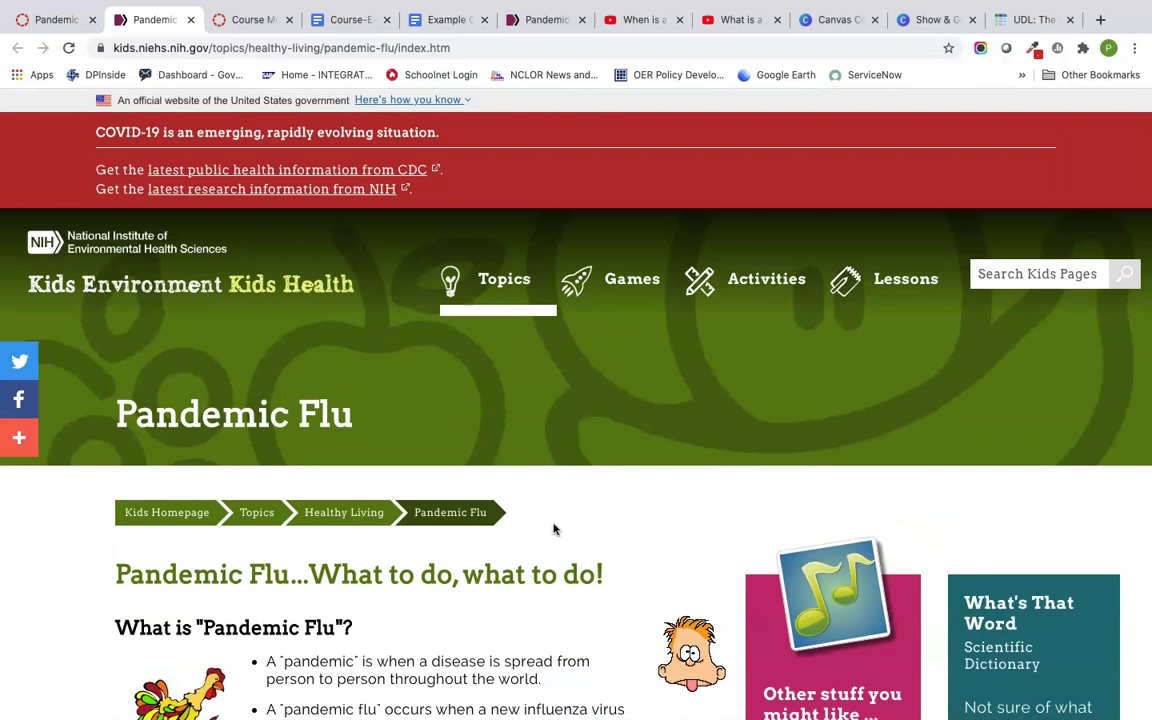
{"action": "scroll", "coordinate": [554, 530], "scroll_direction": "down", "scroll_amount": 4}
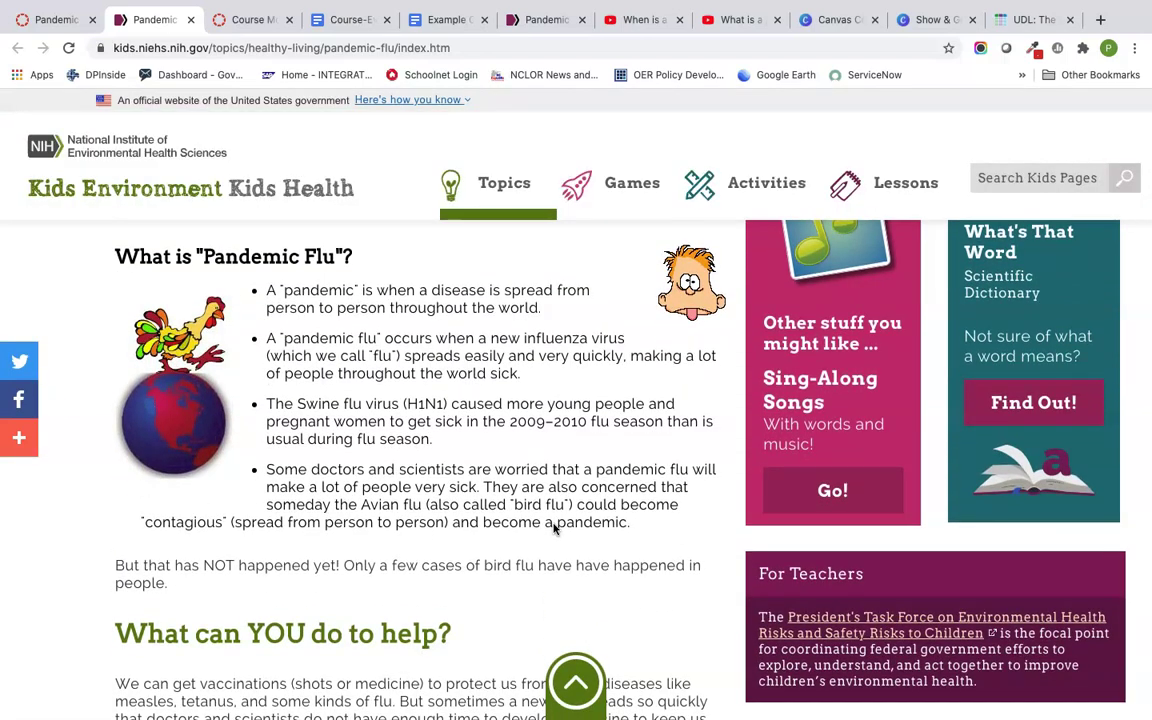
{"action": "scroll", "coordinate": [554, 530], "scroll_direction": "down", "scroll_amount": 4}
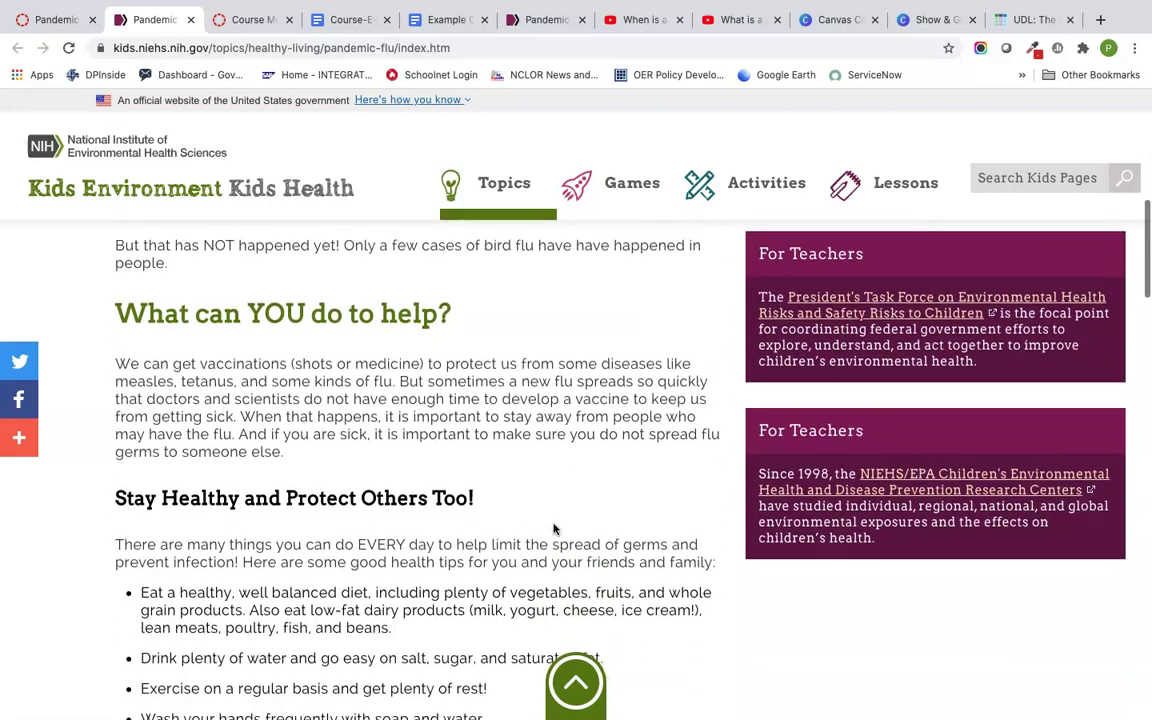
{"action": "scroll", "coordinate": [554, 530], "scroll_direction": "down", "scroll_amount": 3}
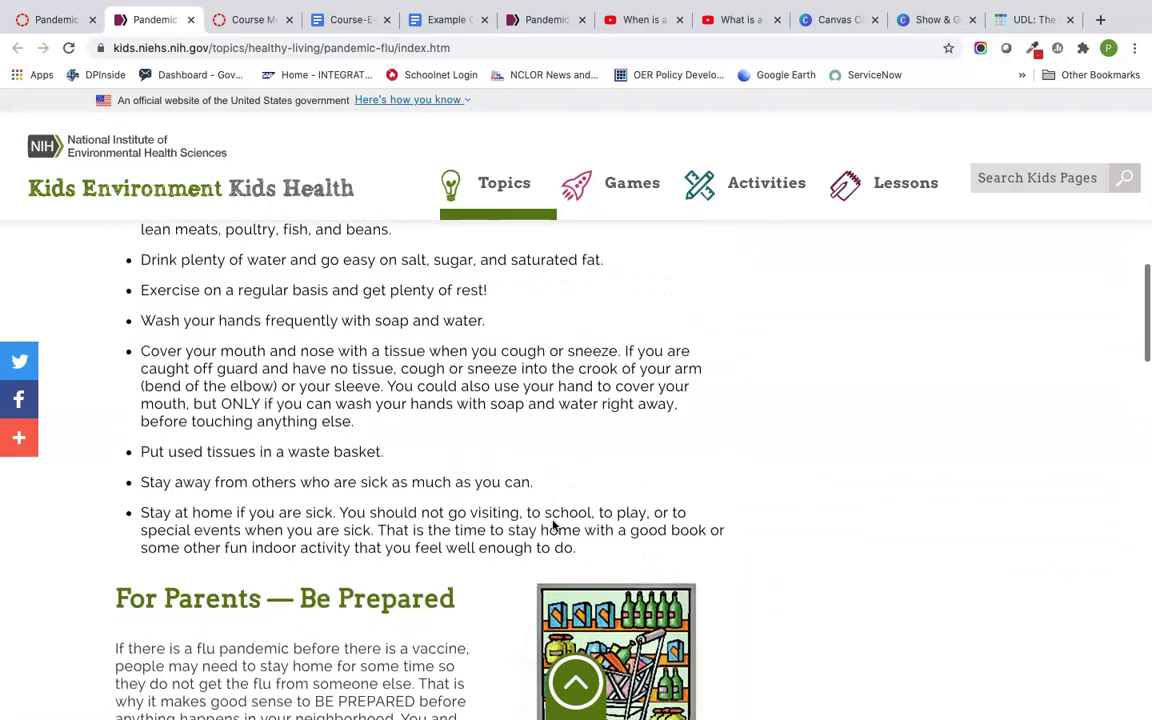
{"action": "scroll", "coordinate": [554, 527], "scroll_direction": "down", "scroll_amount": 3}
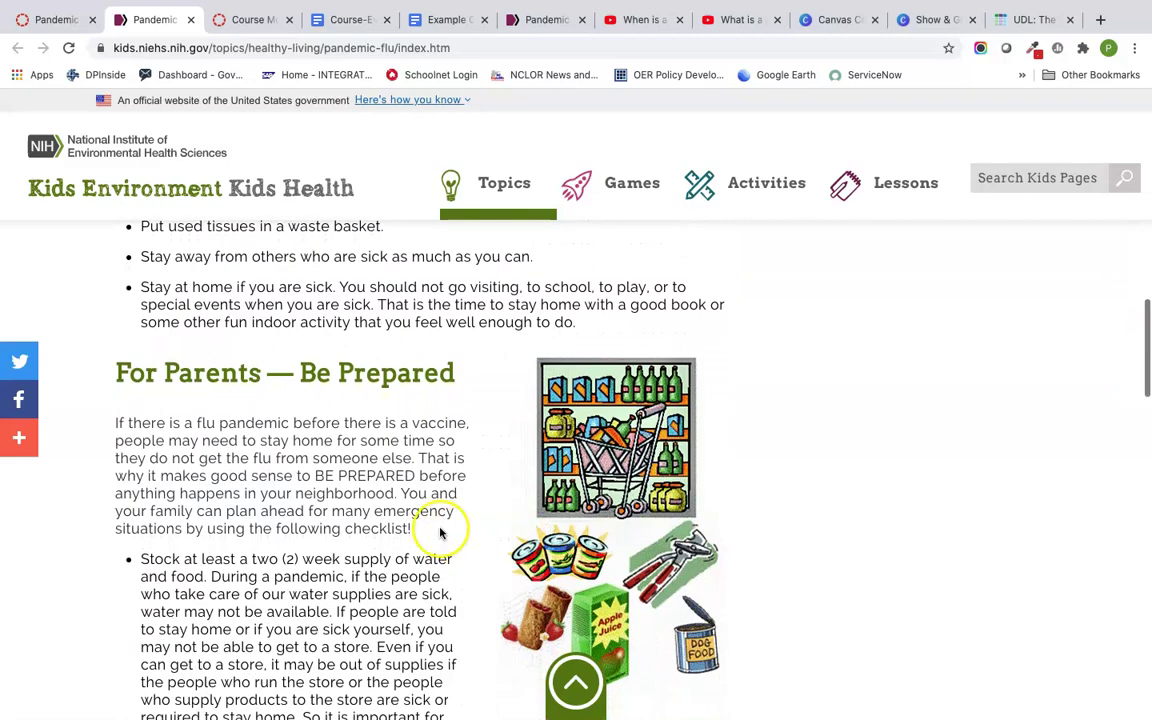
{"action": "scroll", "coordinate": [430, 511], "scroll_direction": "up", "scroll_amount": 7}
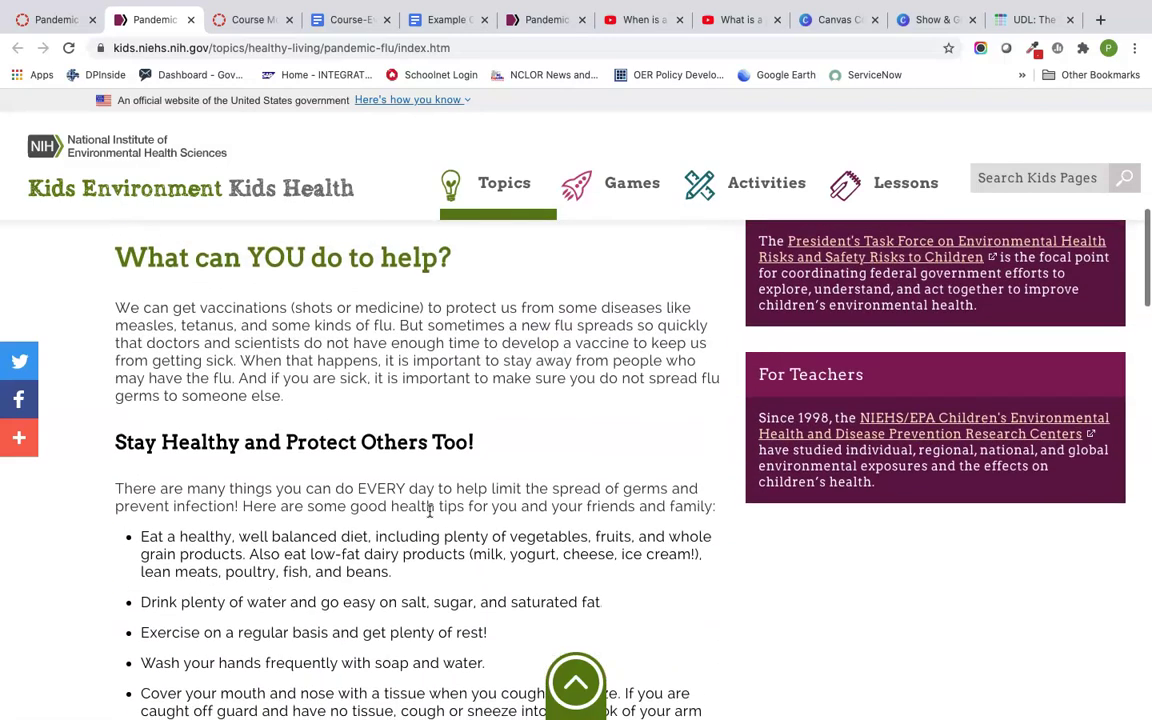
{"action": "scroll", "coordinate": [430, 511], "scroll_direction": "up", "scroll_amount": 4}
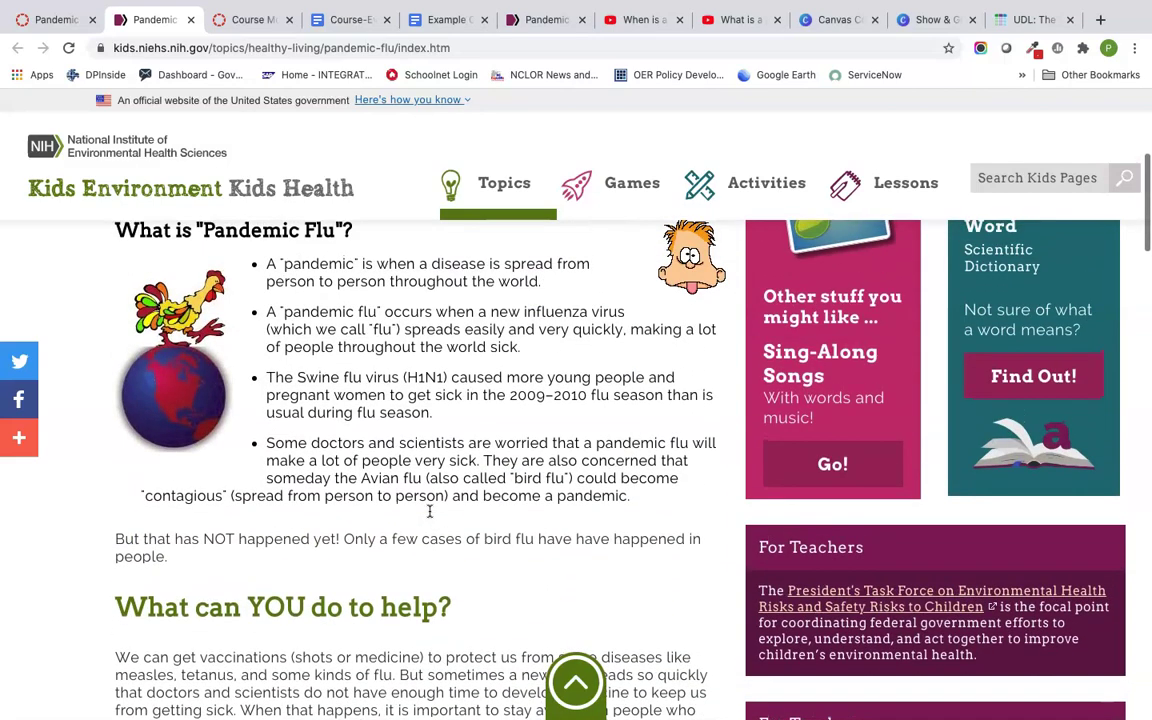
{"action": "scroll", "coordinate": [430, 511], "scroll_direction": "up", "scroll_amount": 1}
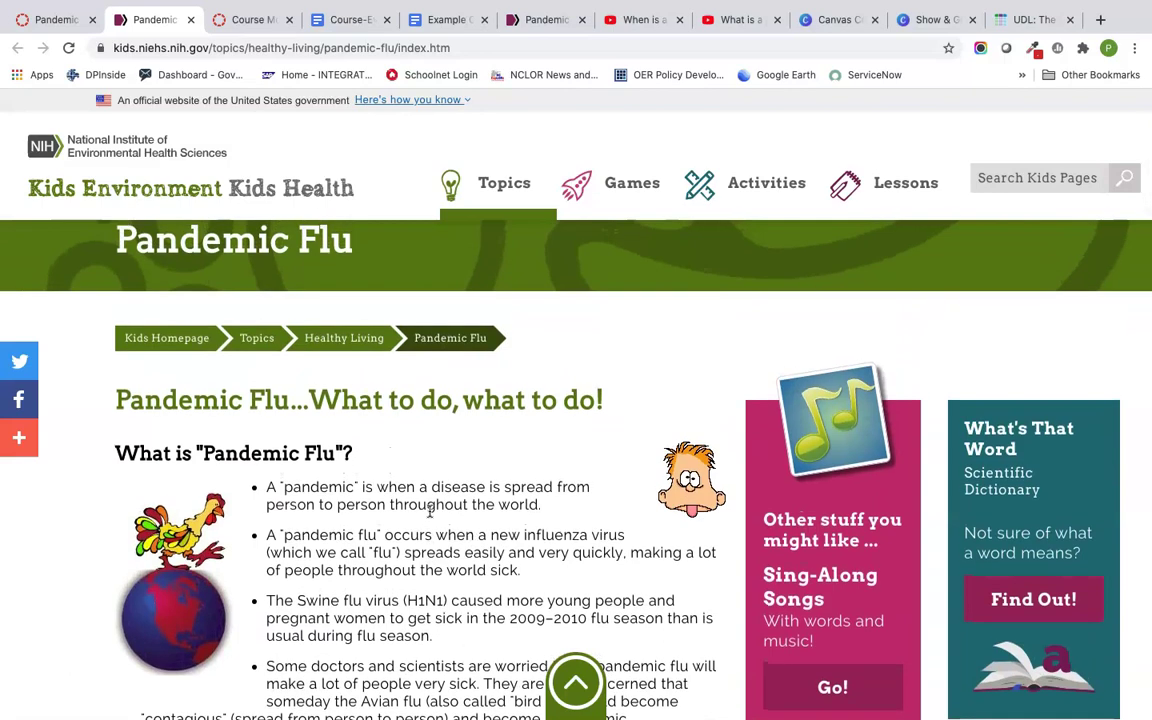
{"action": "scroll", "coordinate": [430, 511], "scroll_direction": "down", "scroll_amount": 12}
{"action": "scroll", "coordinate": [430, 511], "scroll_direction": "down", "scroll_amount": 15}
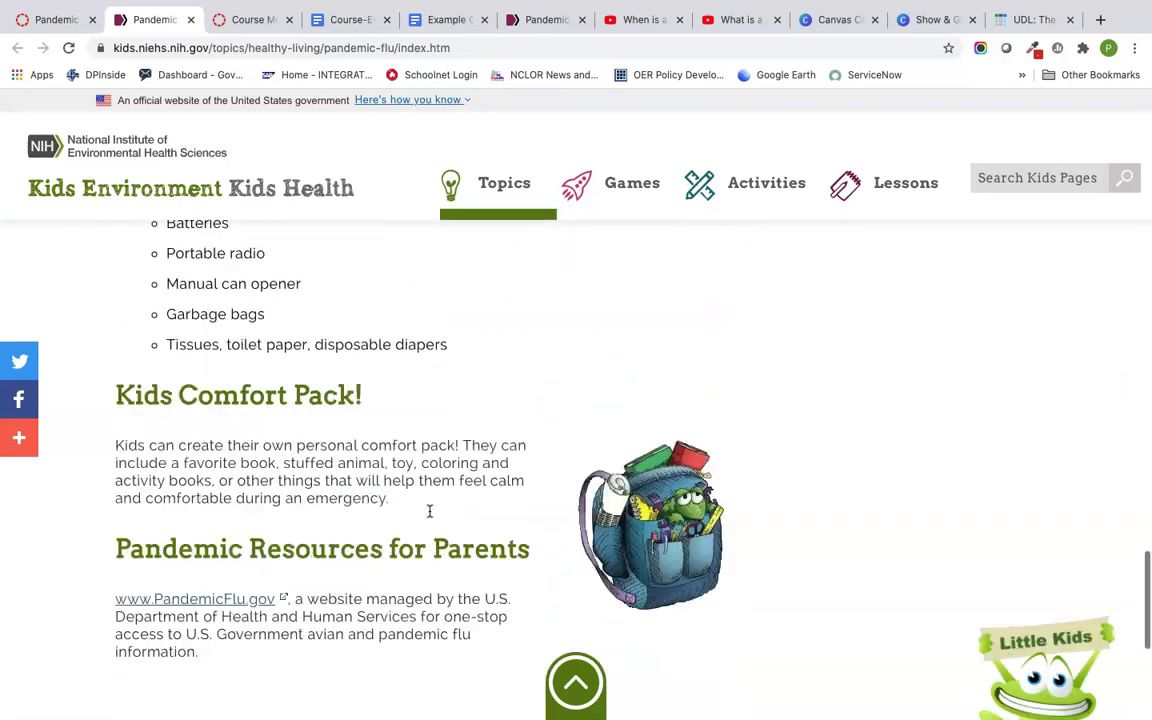
{"action": "scroll", "coordinate": [430, 511], "scroll_direction": "down", "scroll_amount": 10}
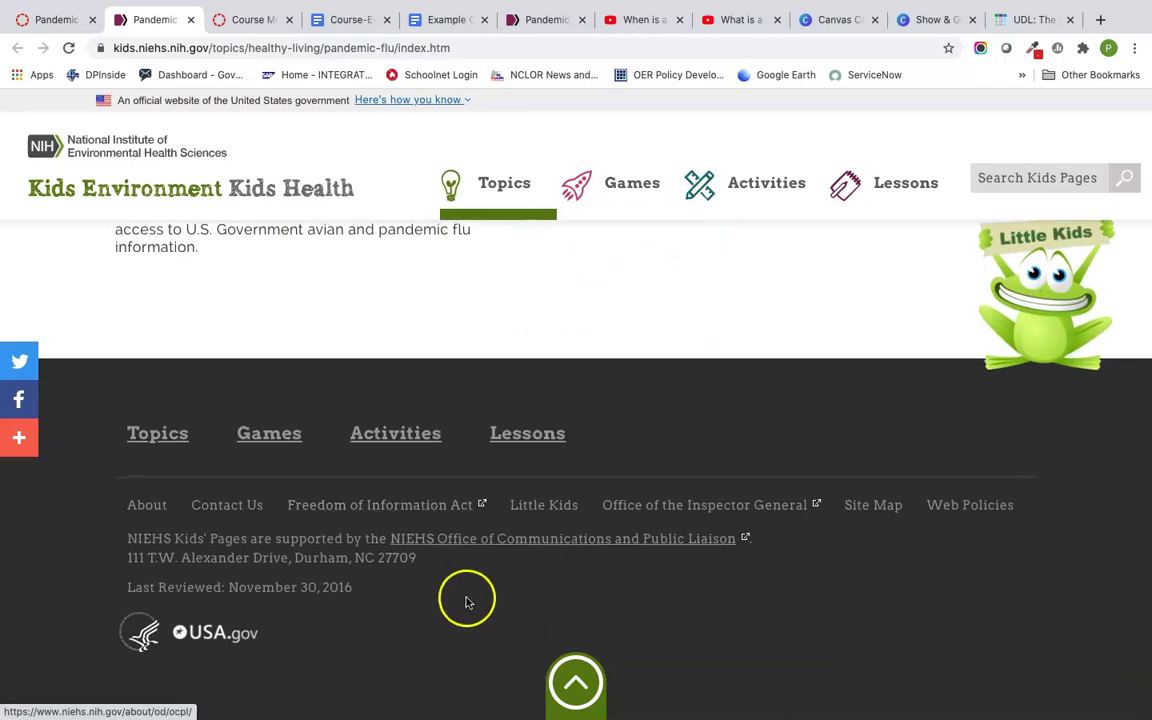
{"action": "scroll", "coordinate": [612, 400], "scroll_direction": "up", "scroll_amount": 6}
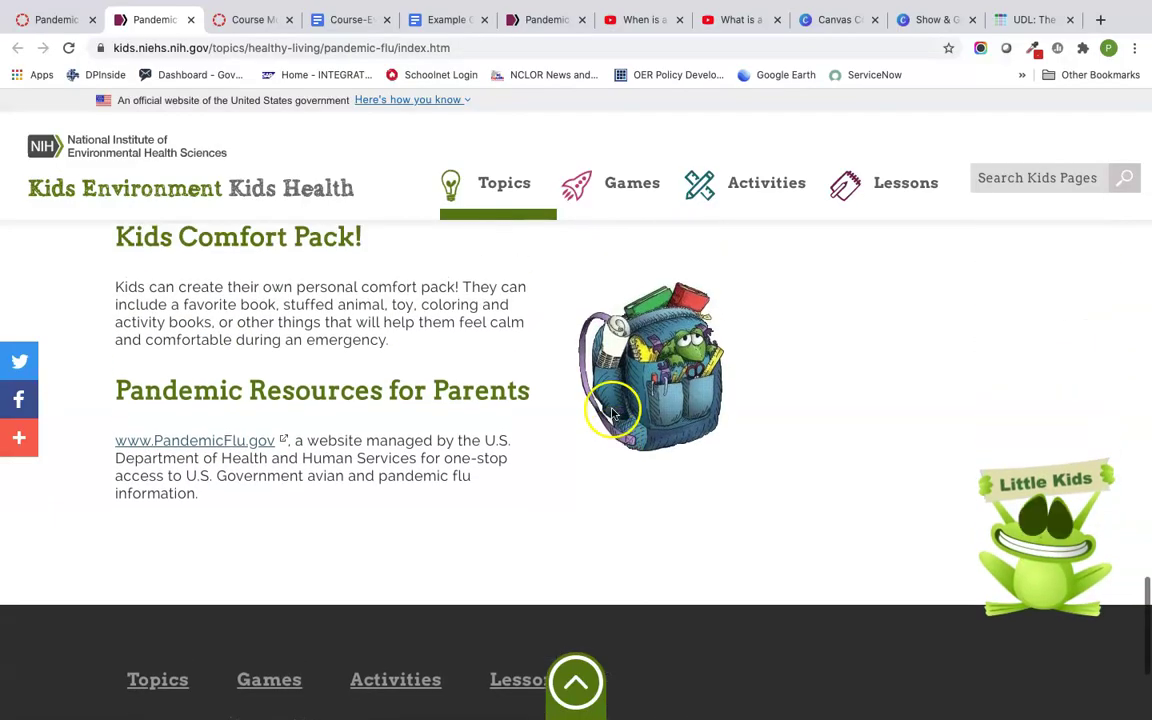
{"action": "scroll", "coordinate": [612, 420], "scroll_direction": "up", "scroll_amount": 5}
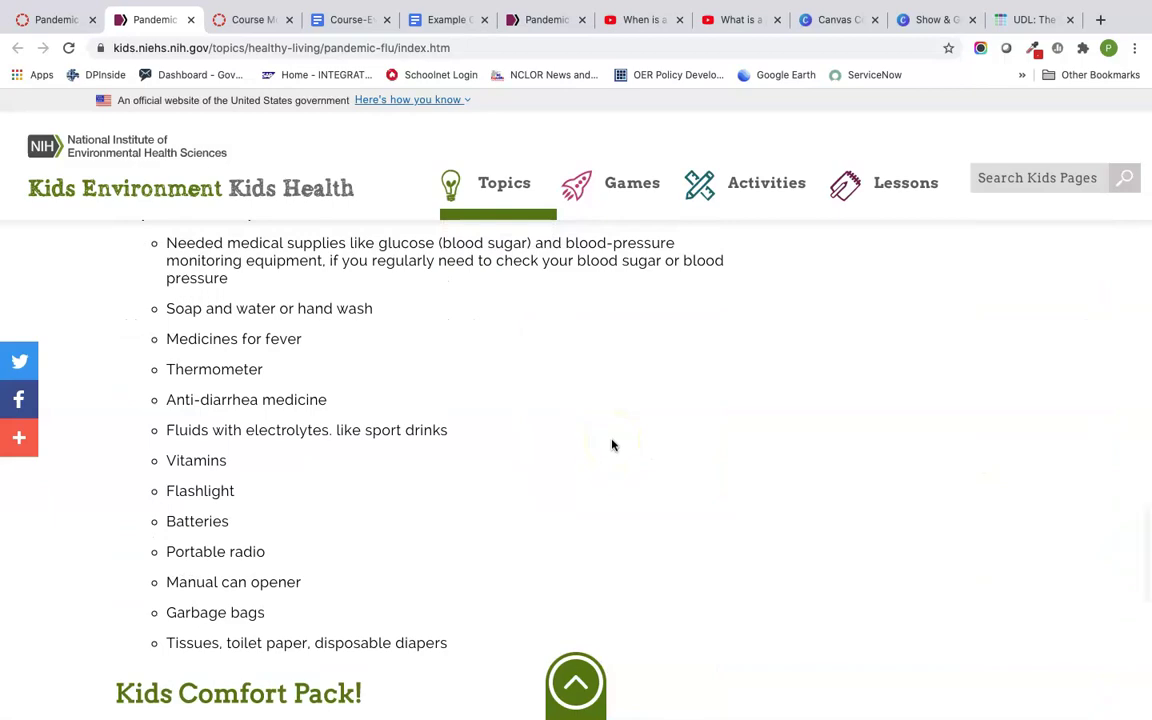
{"action": "scroll", "coordinate": [613, 445], "scroll_direction": "up", "scroll_amount": 10}
{"action": "scroll", "coordinate": [613, 480], "scroll_direction": "up", "scroll_amount": 12}
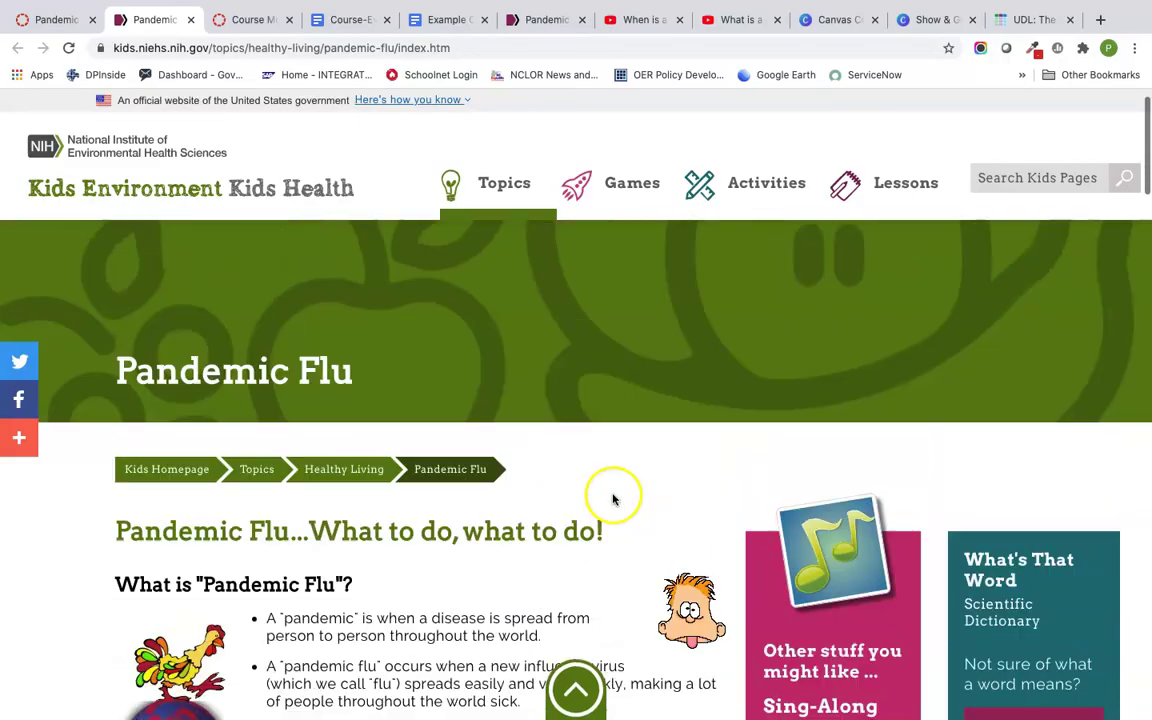
- Examine the Pandemic Flu page's introduction and its "What can YOU do to help?" section again
{"action": "scroll", "coordinate": [613, 497], "scroll_direction": "up", "scroll_amount": 2}
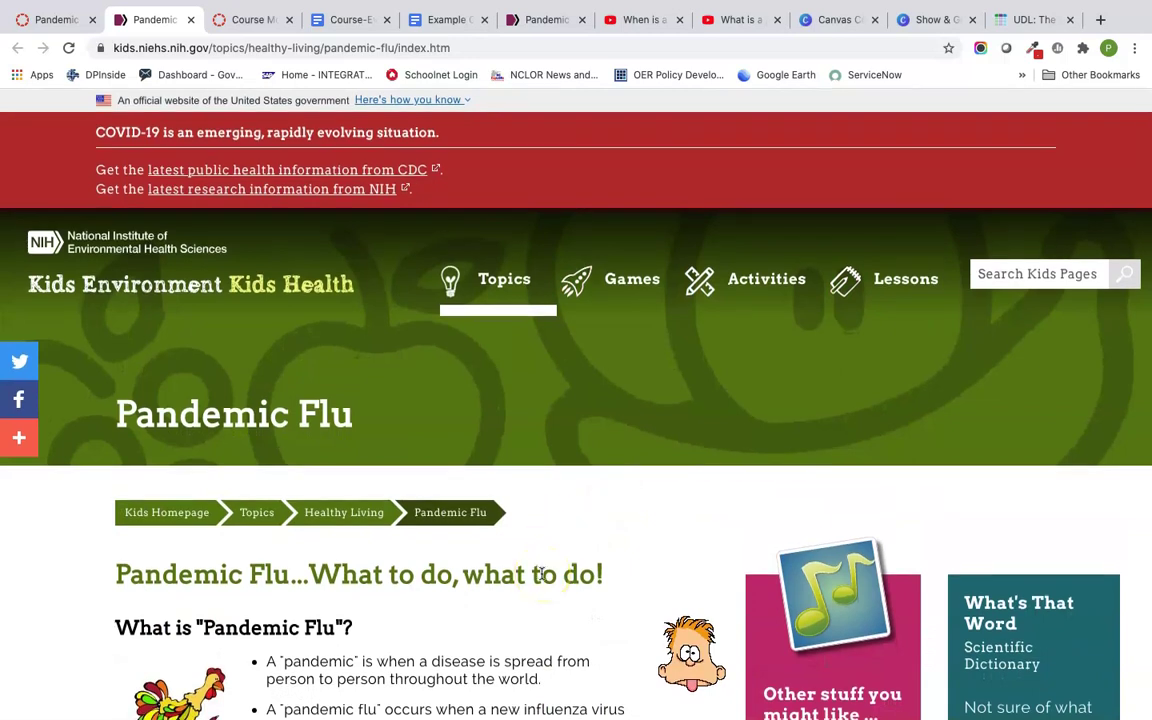
{"action": "scroll", "coordinate": [540, 573], "scroll_direction": "down", "scroll_amount": 4}
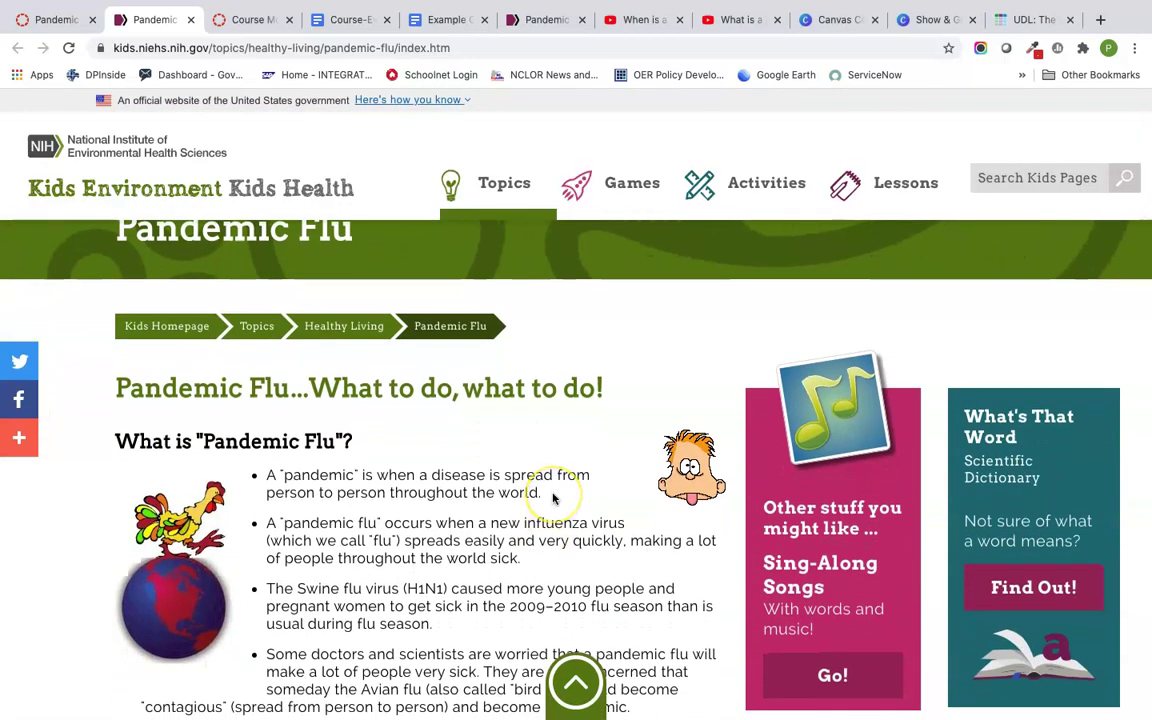
{"action": "scroll", "coordinate": [553, 497], "scroll_direction": "down", "scroll_amount": 3}
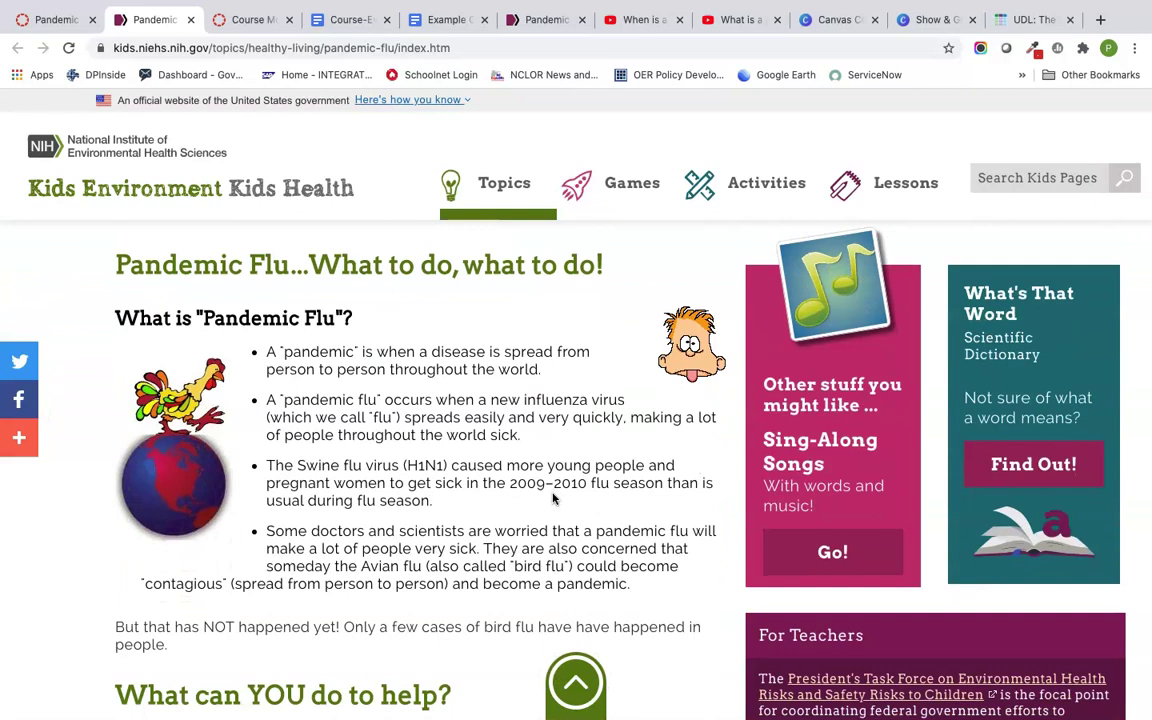
{"action": "scroll", "coordinate": [553, 497], "scroll_direction": "down", "scroll_amount": 5}
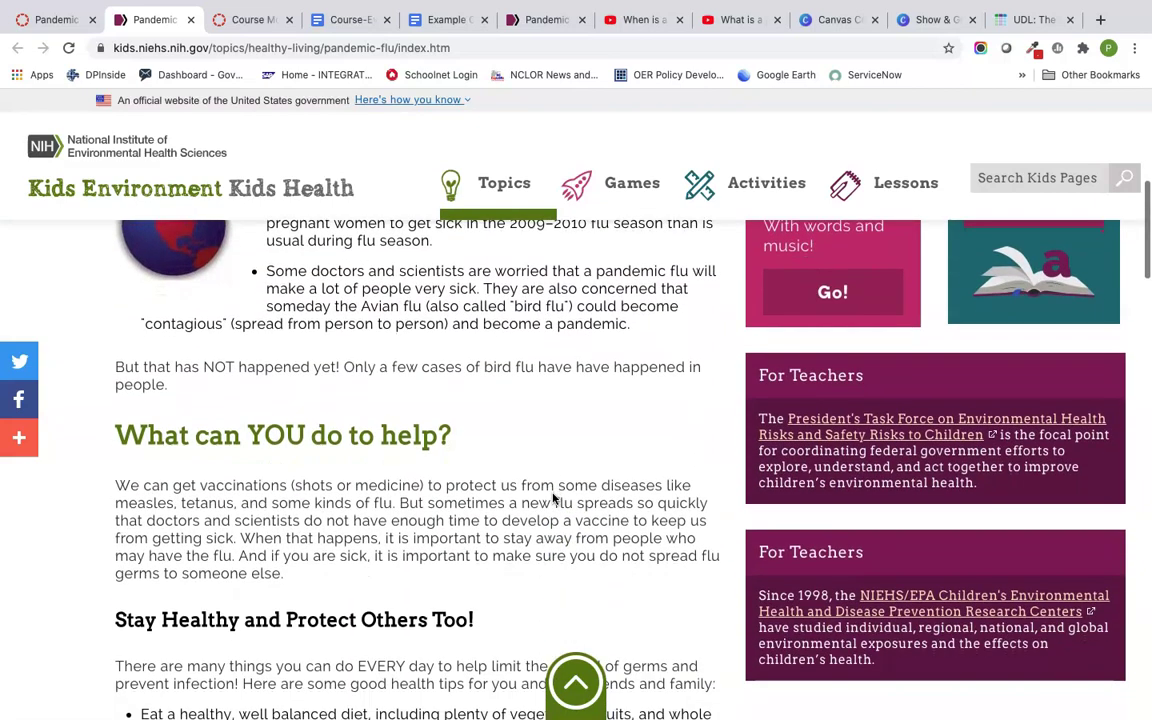
{"action": "scroll", "coordinate": [553, 497], "scroll_direction": "down", "scroll_amount": 1}
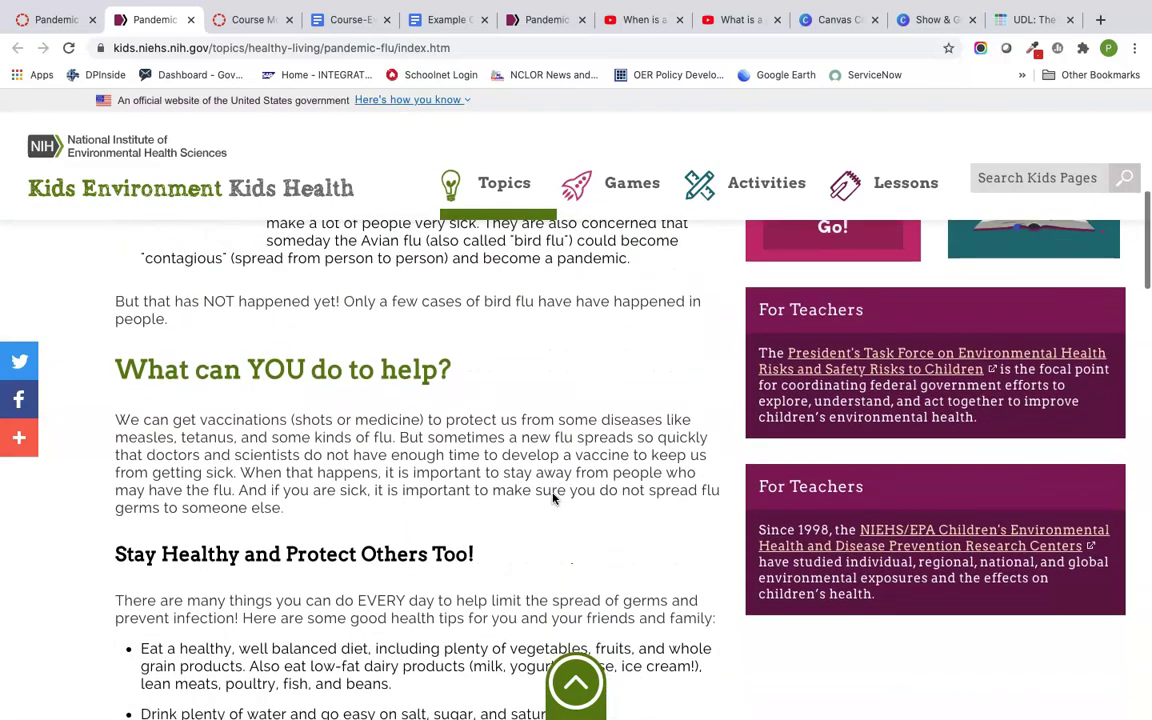
{"action": "scroll", "coordinate": [541, 392], "scroll_direction": "up", "scroll_amount": 4}
{"action": "scroll", "coordinate": [541, 392], "scroll_direction": "up", "scroll_amount": 1}
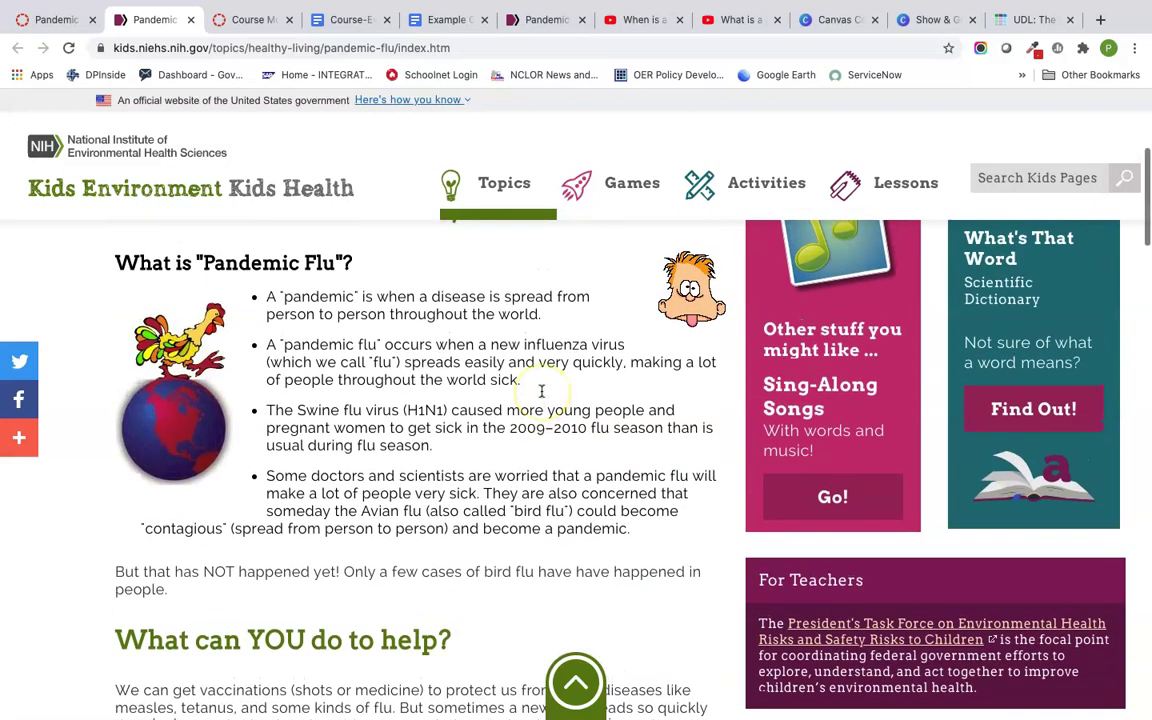
{"action": "scroll", "coordinate": [541, 392], "scroll_direction": "up", "scroll_amount": 5}
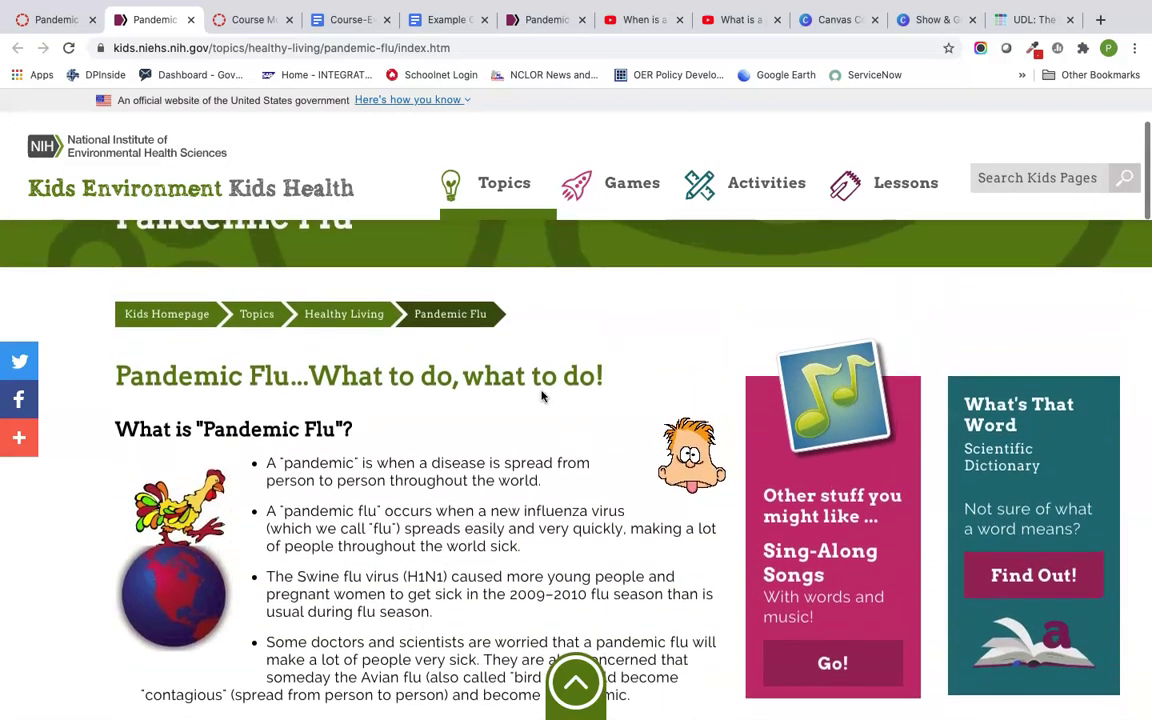
{"action": "scroll", "coordinate": [548, 530], "scroll_direction": "down", "scroll_amount": 3}
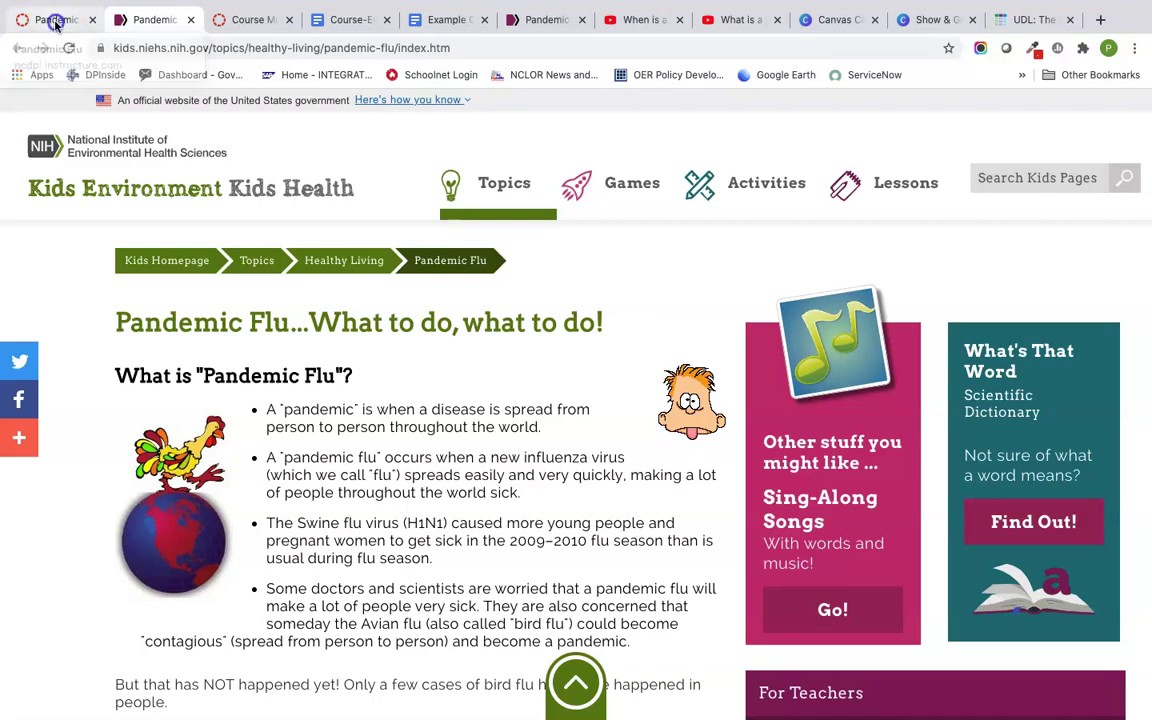
- Return to the Canvas course's modules and open the Pandemic Response page of Unit 1 for editing
{"action": "left_click", "coordinate": [55, 20]}
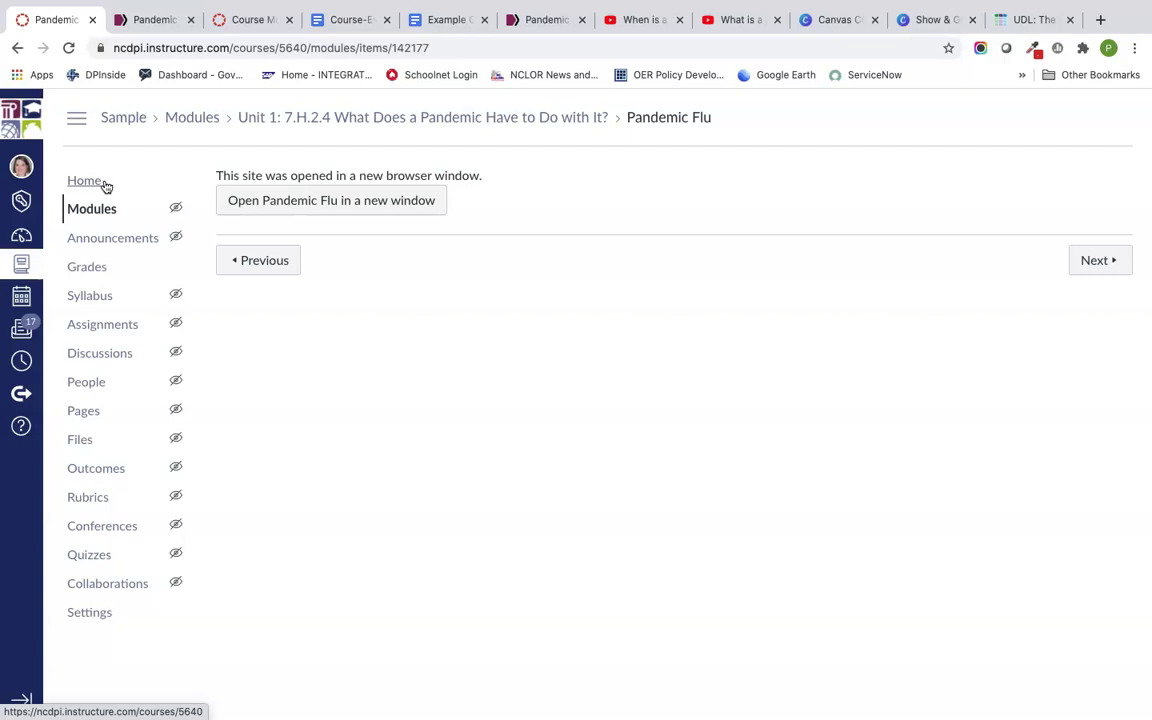
{"action": "left_click", "coordinate": [90, 208]}
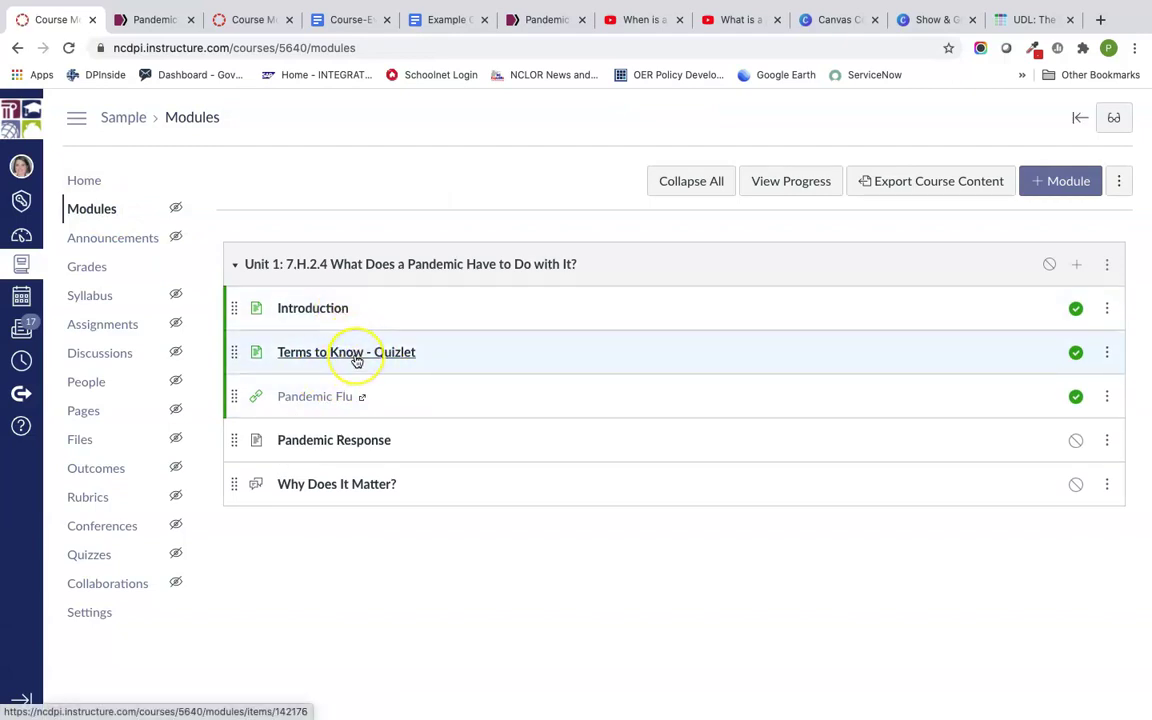
{"action": "left_click", "coordinate": [335, 400]}
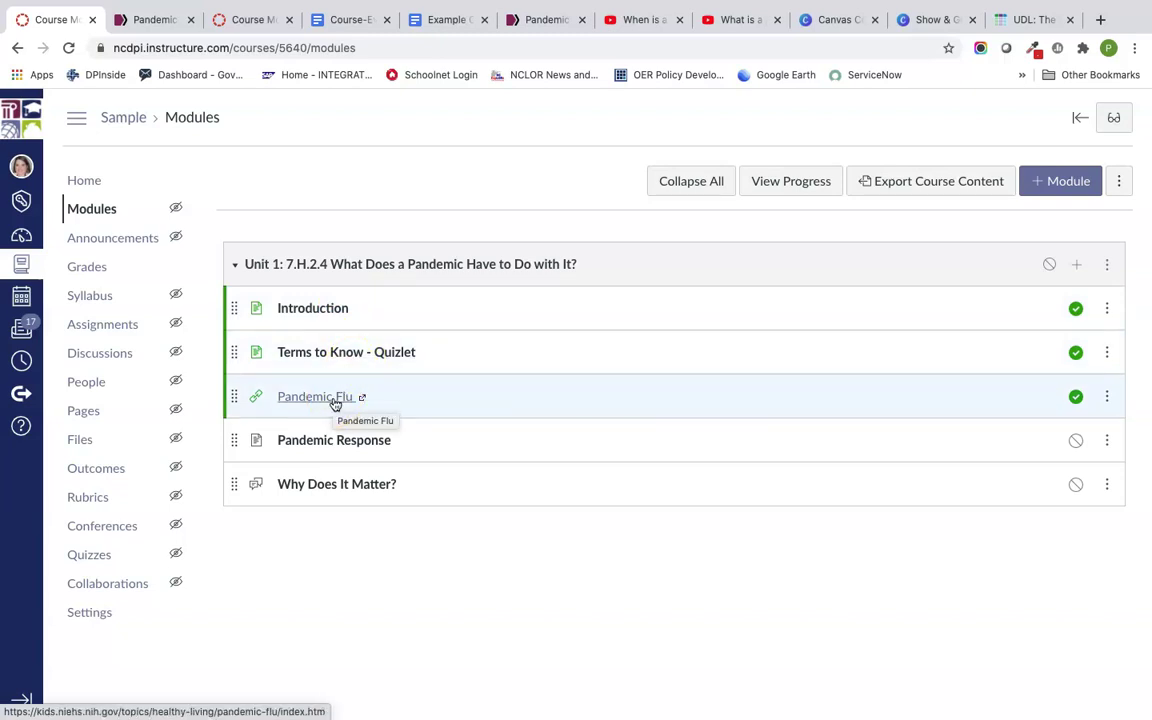
{"action": "left_click", "coordinate": [338, 449]}
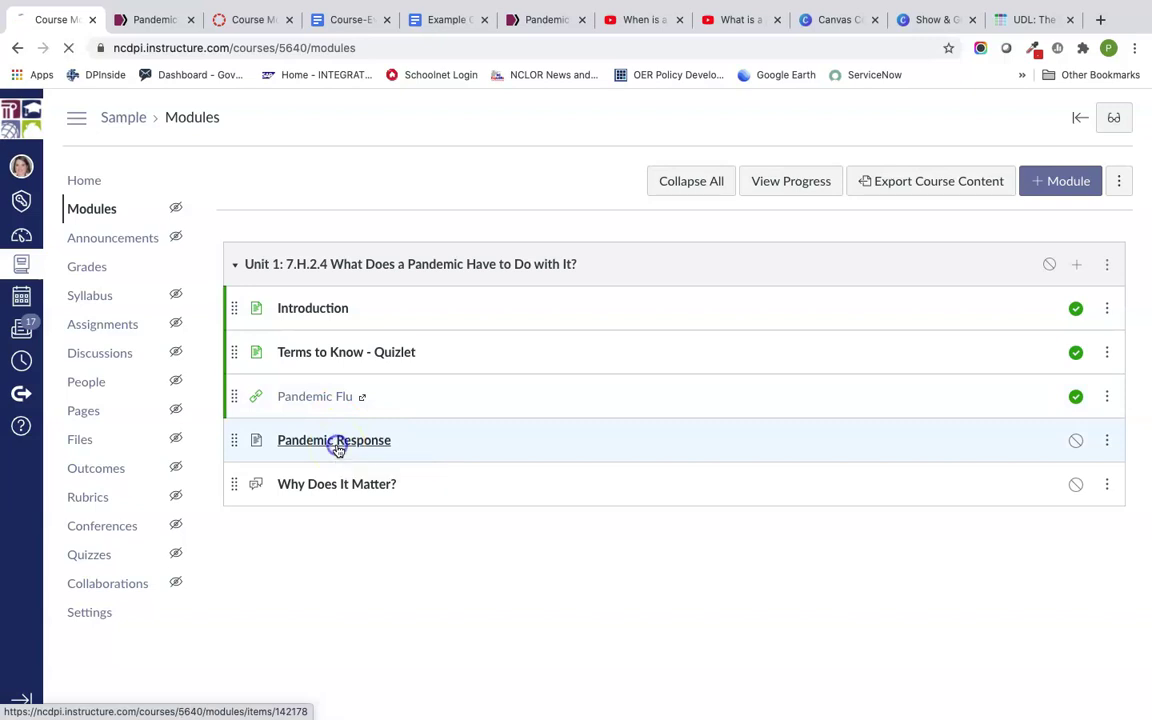
{"action": "left_click", "coordinate": [338, 449]}
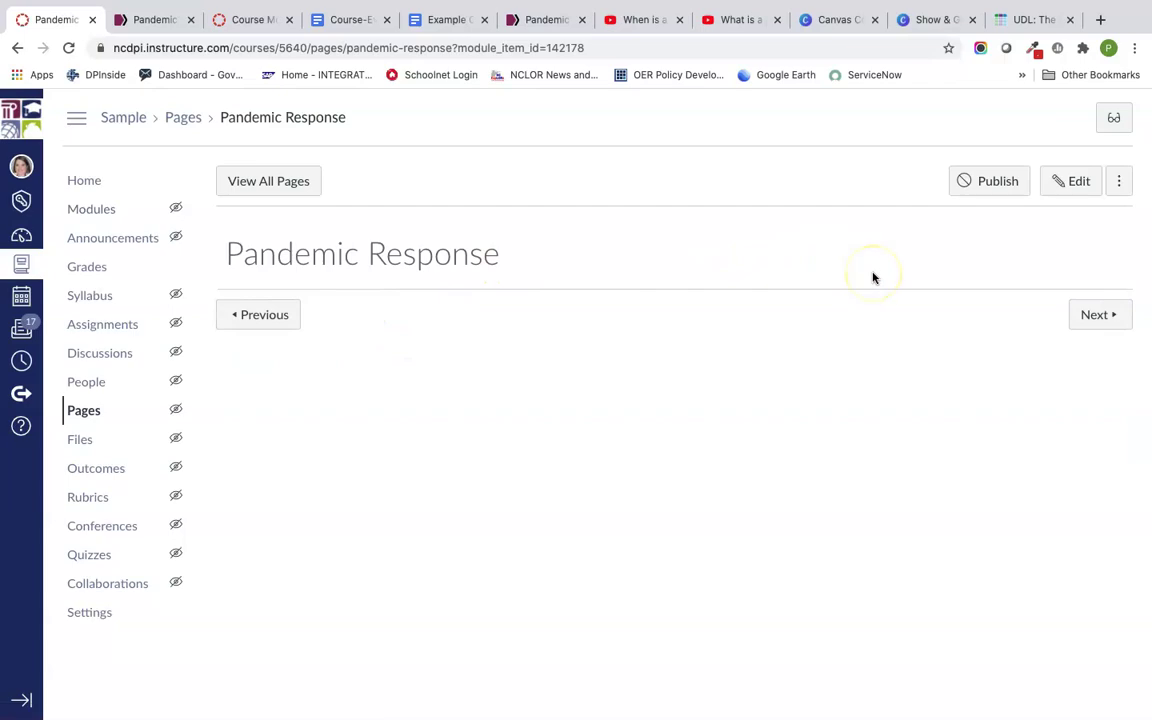
{"action": "left_click", "coordinate": [1070, 180]}
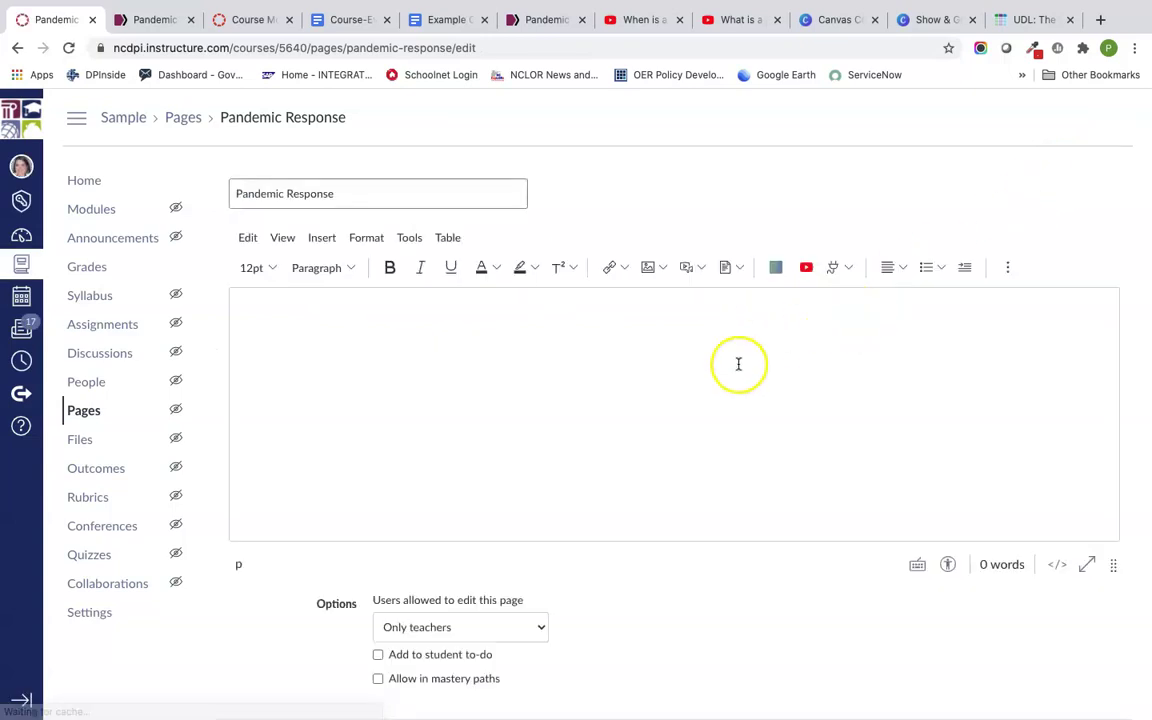
- Start inserting a YouTube video in the page body and copy the address of TED-Ed's "When is a pandemic over?" video
{"action": "left_click", "coordinate": [508, 332]}
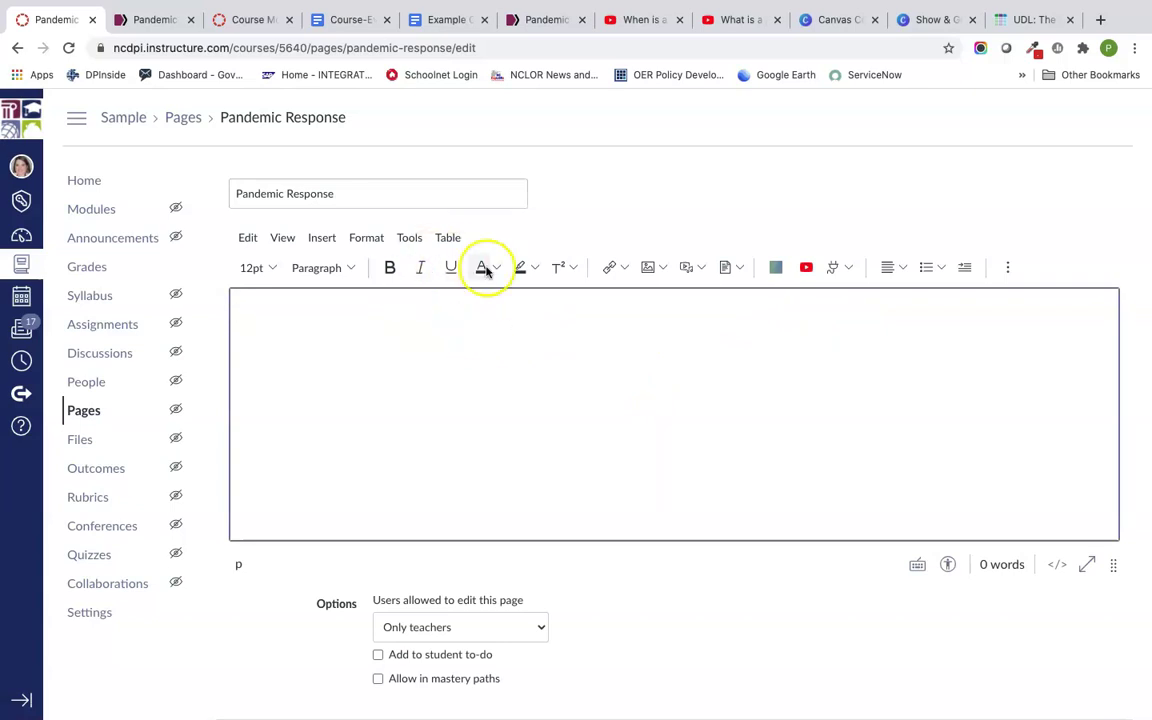
{"action": "left_click", "coordinate": [853, 270]}
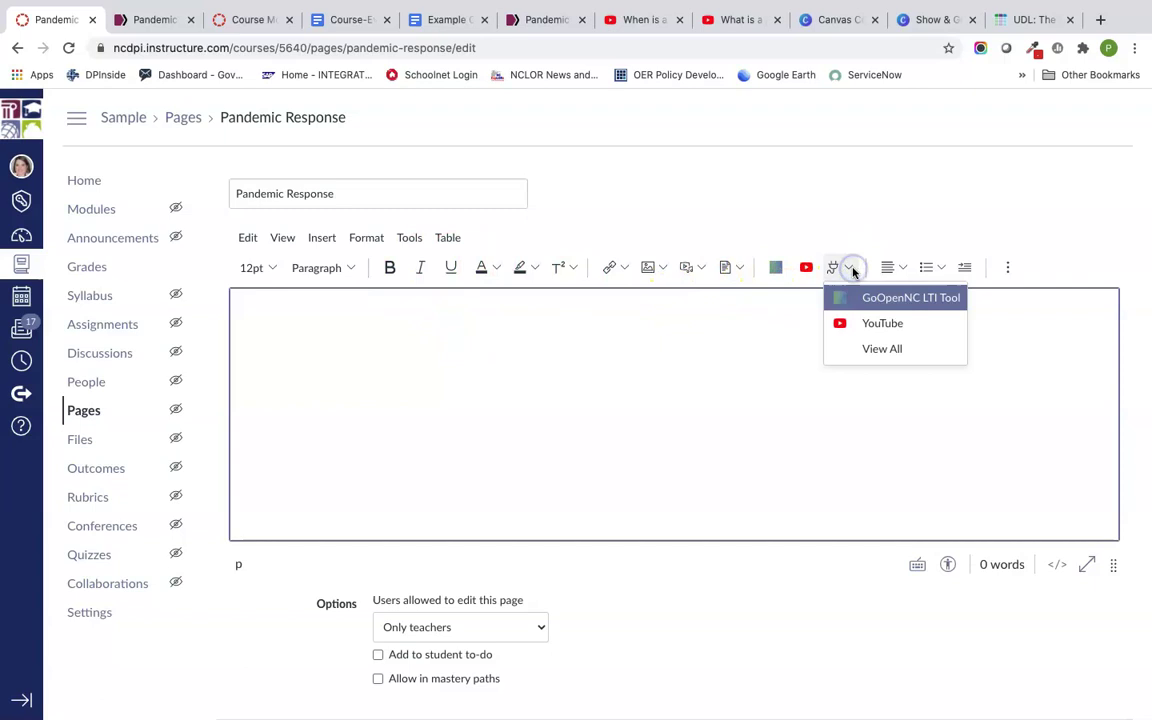
{"action": "left_click", "coordinate": [892, 327]}
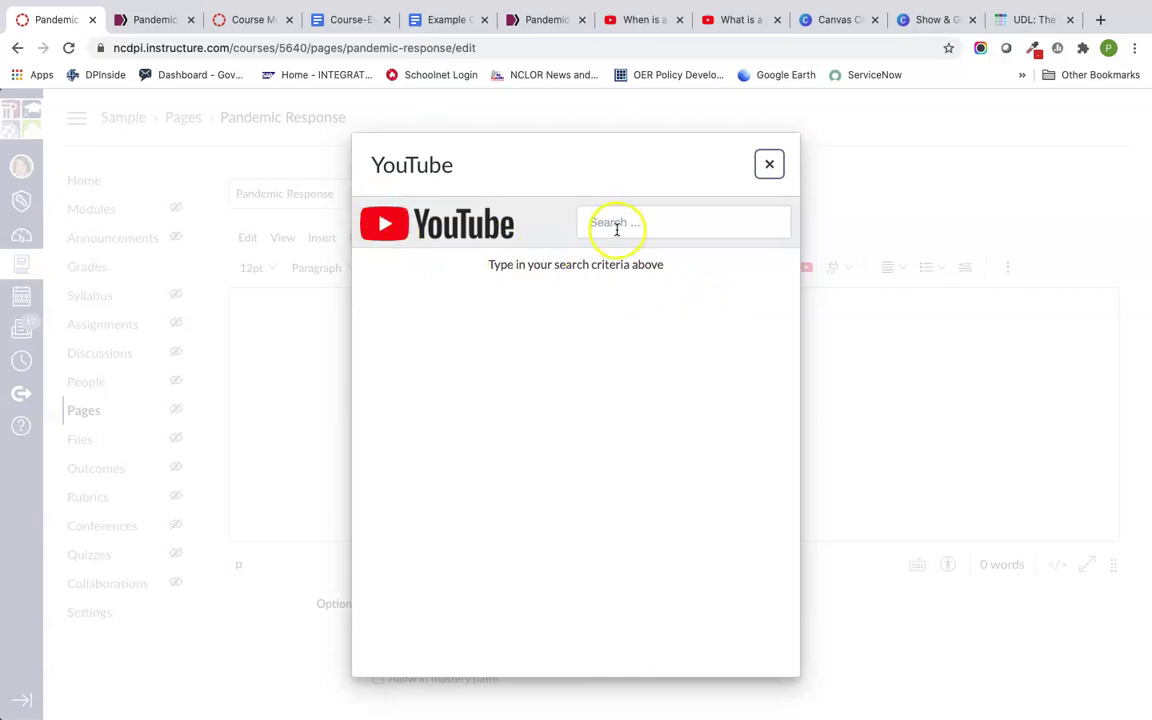
{"action": "left_click", "coordinate": [634, 20]}
{"action": "left_click", "coordinate": [584, 48]}
{"action": "key", "text": "ctrl+c"}
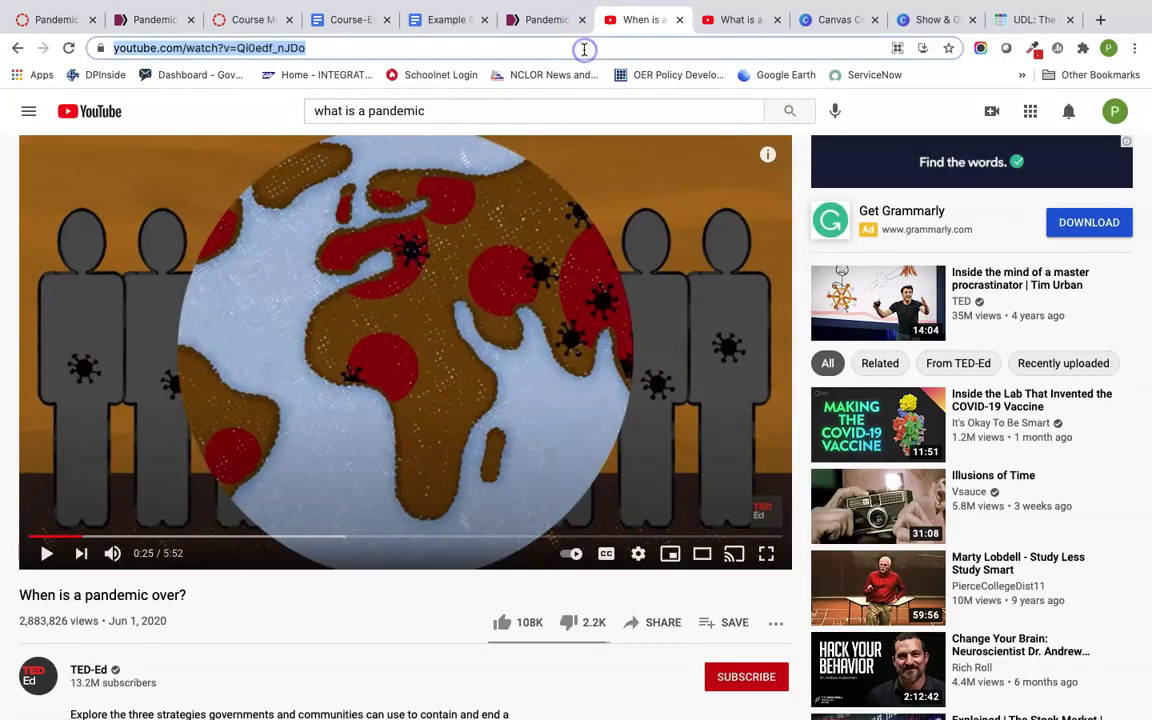
- Look up the copied video address in Canvas's YouTube tool and embed "When is a pandemic over?" in the Pandemic Response page
{"action": "left_click", "coordinate": [228, 20]}
{"action": "left_click", "coordinate": [52, 18]}
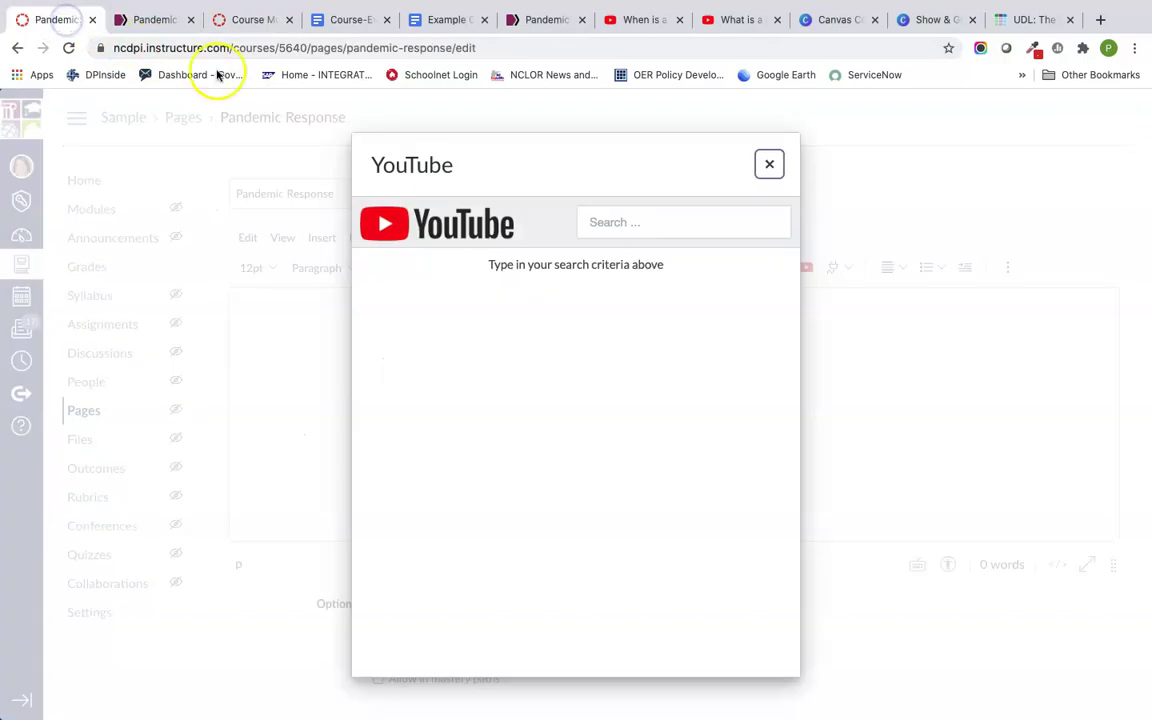
{"action": "left_click", "coordinate": [635, 224]}
{"action": "key", "text": "ctrl+v"}
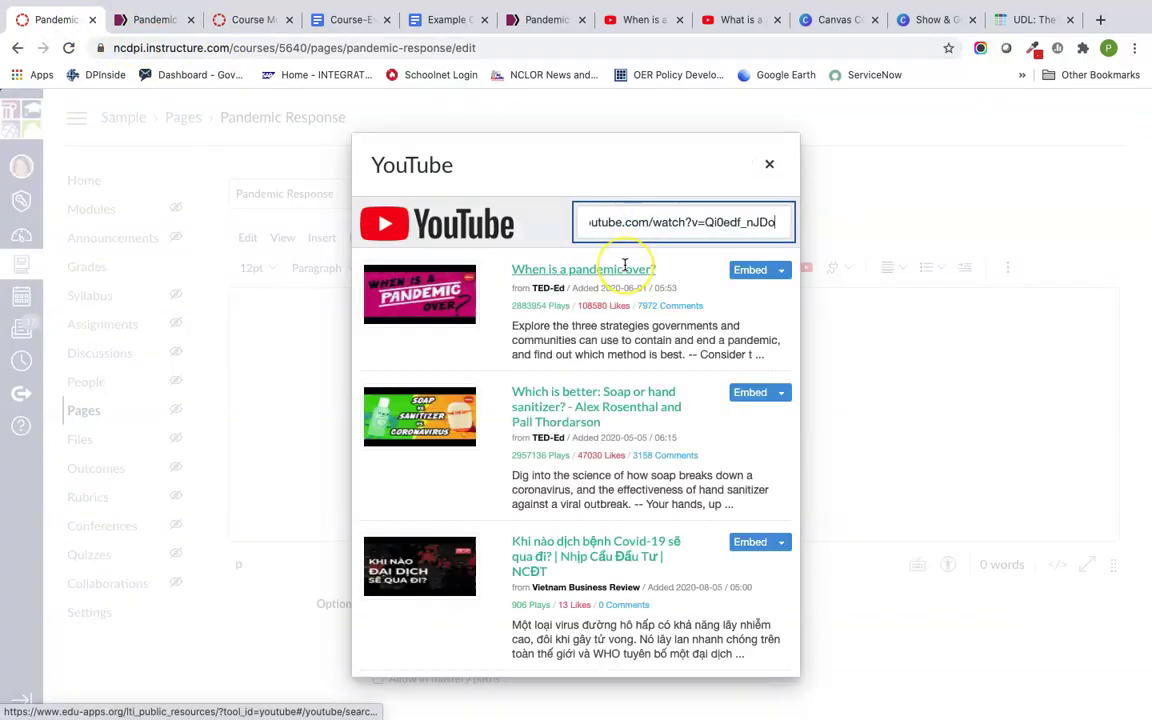
{"action": "left_click", "coordinate": [663, 273]}
{"action": "left_click", "coordinate": [748, 270]}
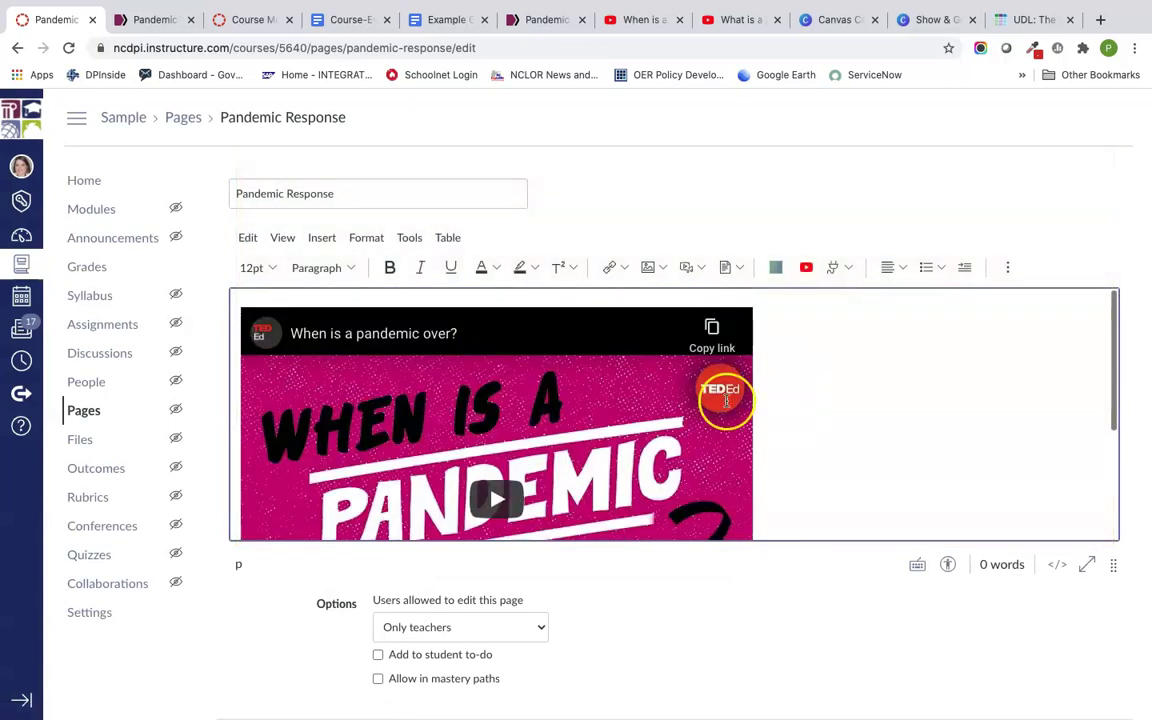
- Insert an empty line above the embedded video on the Pandemic Response page
{"action": "left_click", "coordinate": [251, 299]}
{"action": "left_click", "coordinate": [242, 293]}
{"action": "key", "text": "Return"}
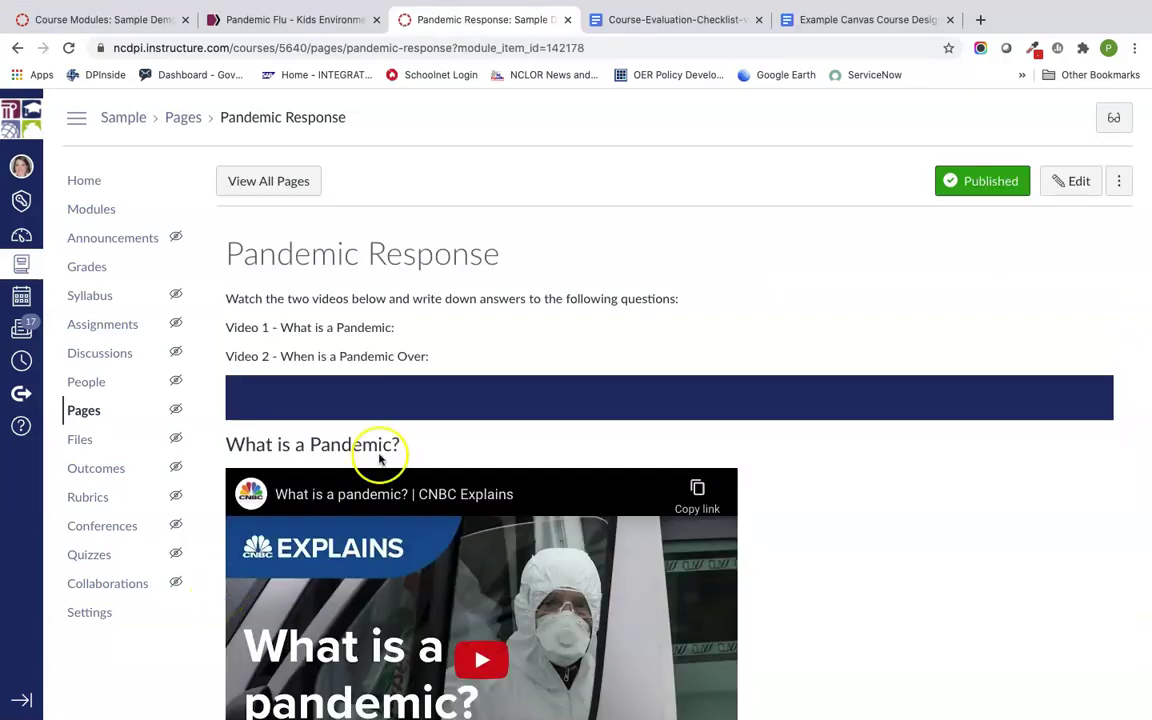
- Review the published Pandemic Response page, checking its instructions, both embedded videos and the direct links beneath them
{"action": "scroll", "coordinate": [586, 412], "scroll_direction": "down", "scroll_amount": 1}
{"action": "scroll", "coordinate": [586, 412], "scroll_direction": "down", "scroll_amount": 1}
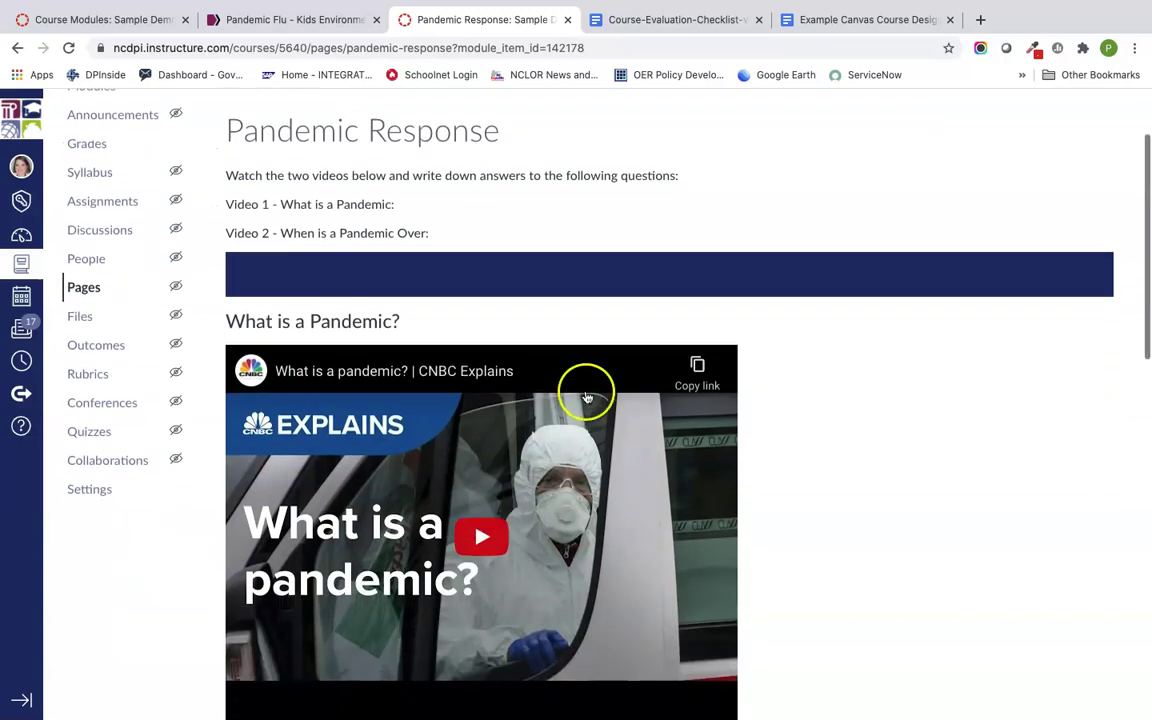
{"action": "scroll", "coordinate": [660, 282], "scroll_direction": "down", "scroll_amount": 8}
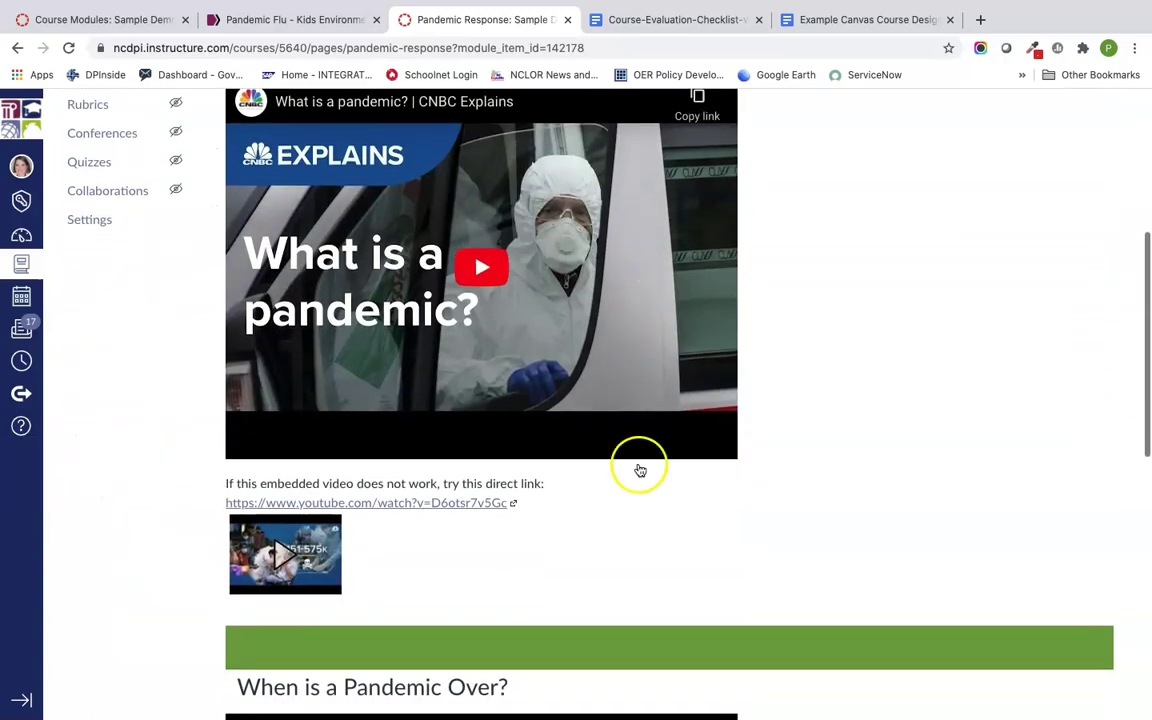
{"action": "scroll", "coordinate": [690, 450], "scroll_direction": "down", "scroll_amount": 6}
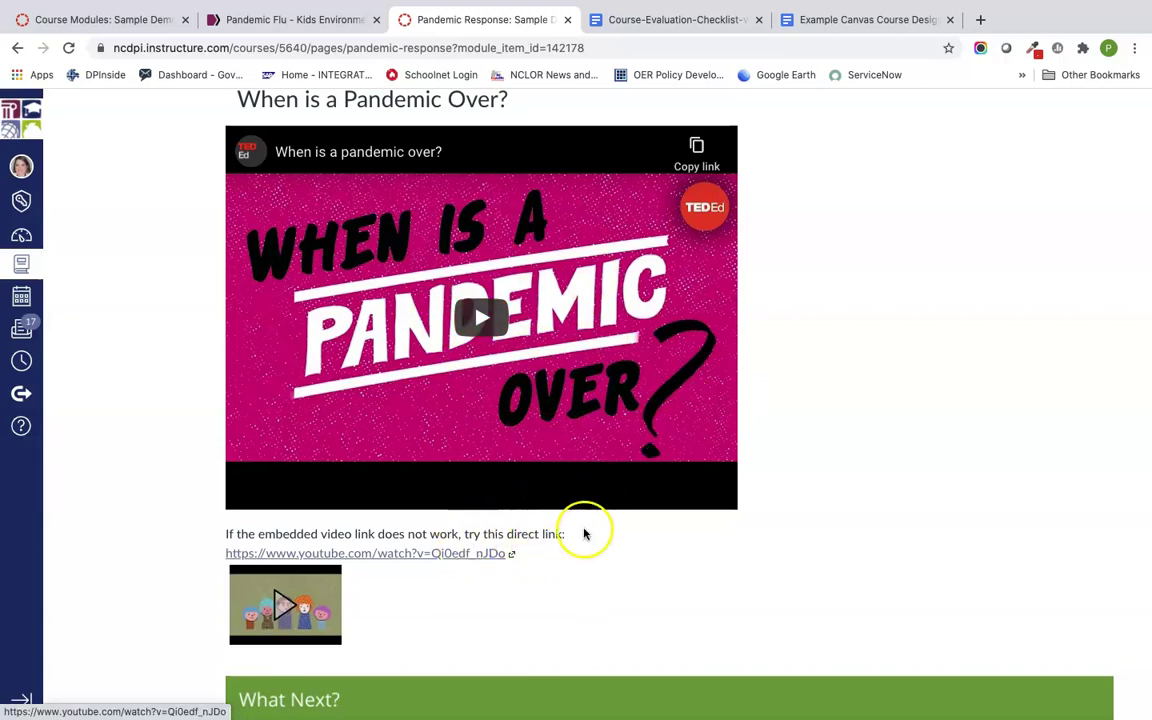
{"action": "scroll", "coordinate": [597, 535], "scroll_direction": "up", "scroll_amount": 3}
{"action": "scroll", "coordinate": [597, 535], "scroll_direction": "up", "scroll_amount": 3}
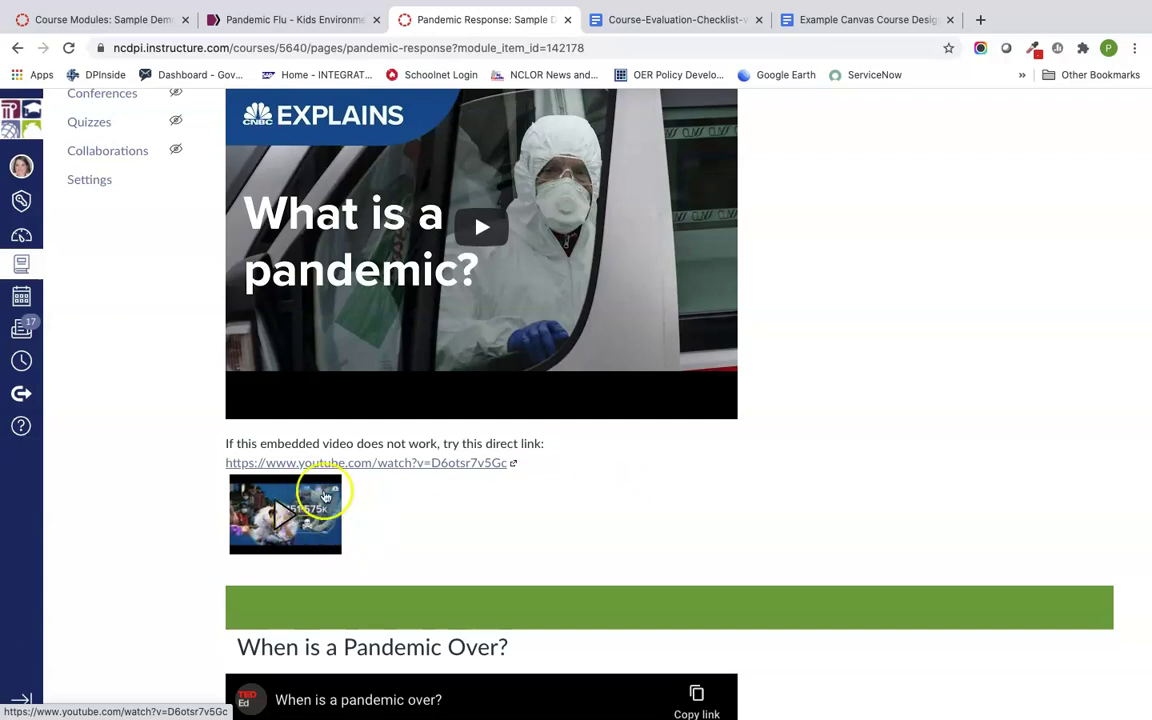
{"action": "scroll", "coordinate": [534, 536], "scroll_direction": "up", "scroll_amount": 4}
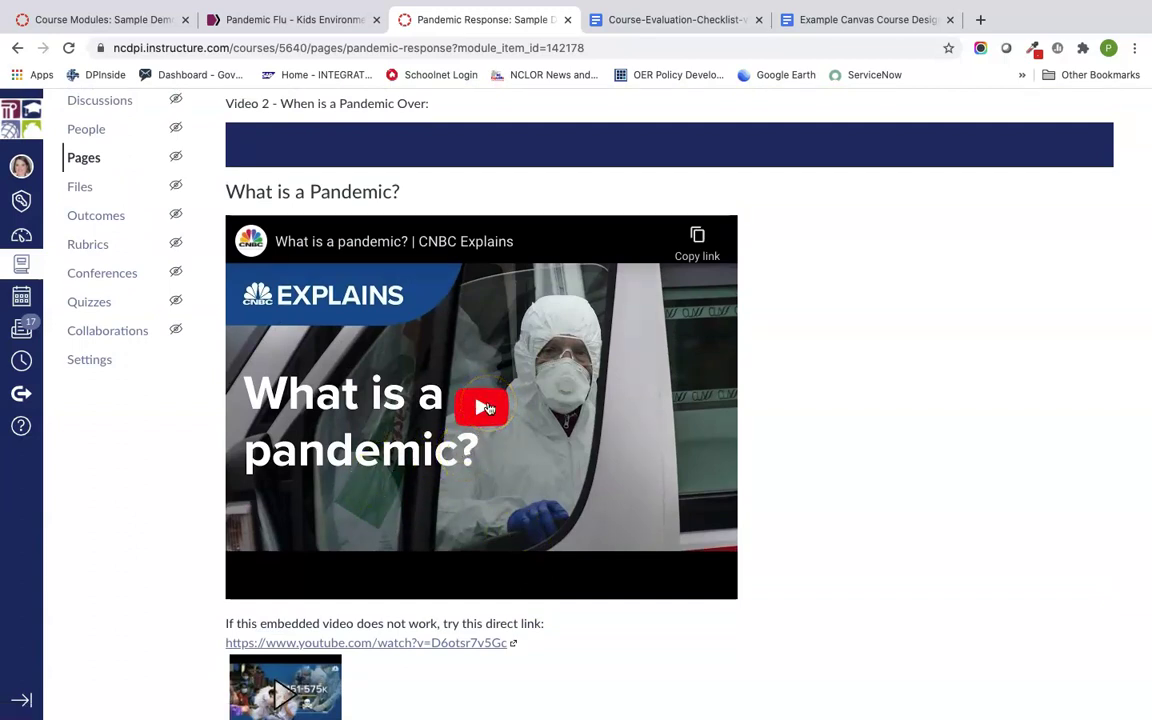
- Play the embedded "What is a pandemic?" video briefly, pause it and turn off its closed captions
{"action": "left_click", "coordinate": [484, 408]}
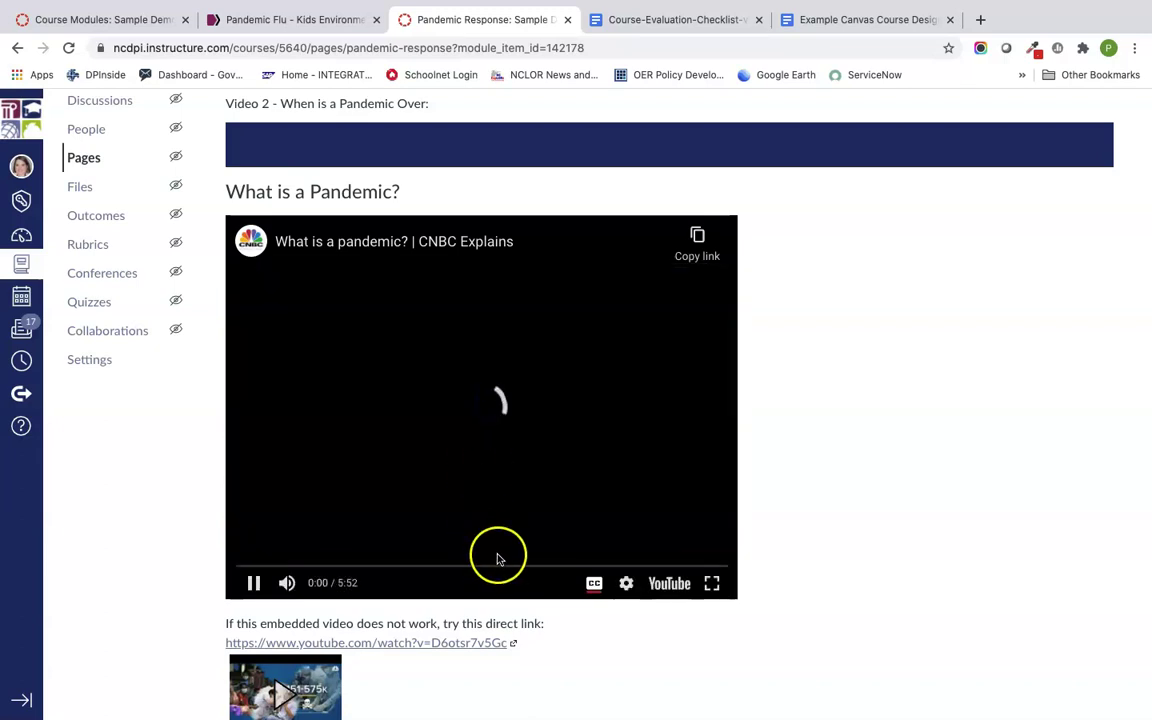
{"action": "left_click", "coordinate": [484, 546]}
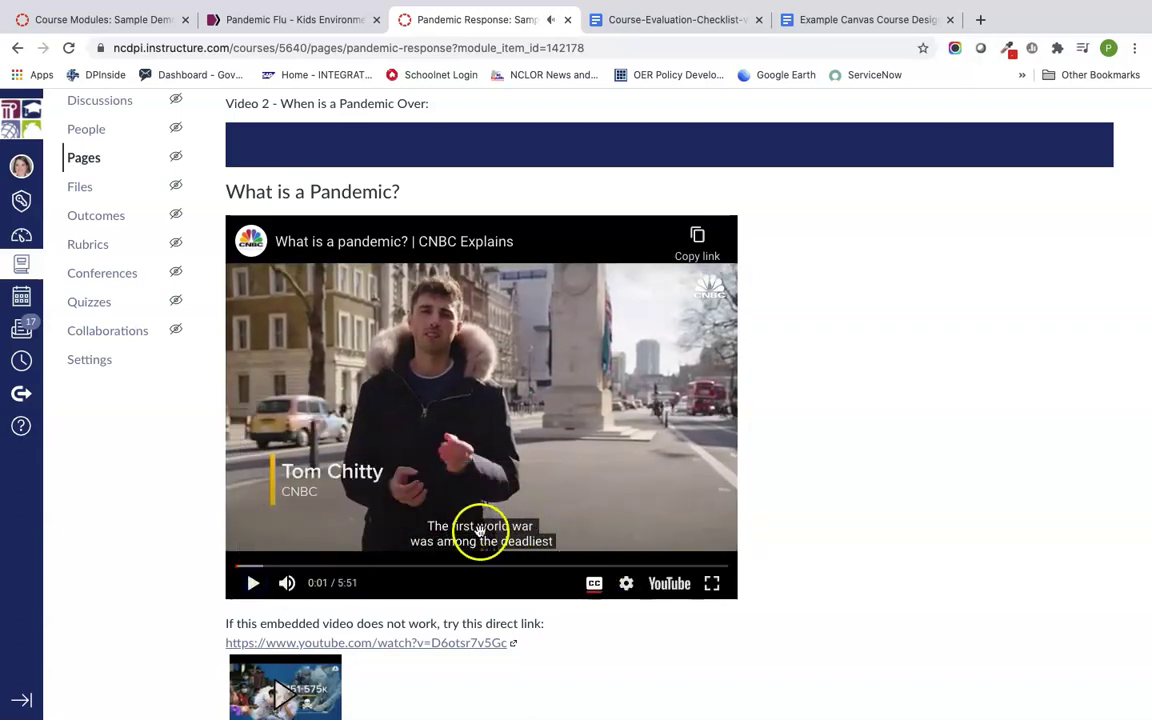
{"action": "left_click", "coordinate": [600, 590]}
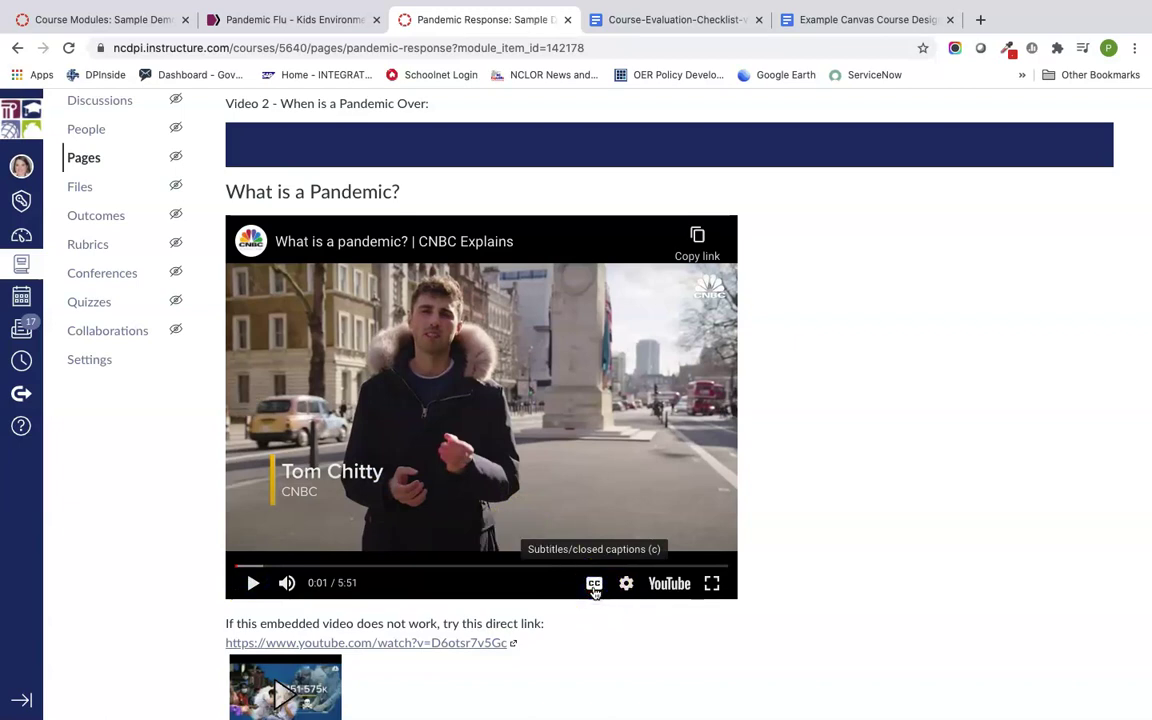
- Check the "When is a pandemic over?" video, its direct link and the What Next? section at the page's end
{"action": "scroll", "coordinate": [602, 617], "scroll_direction": "down", "scroll_amount": 6}
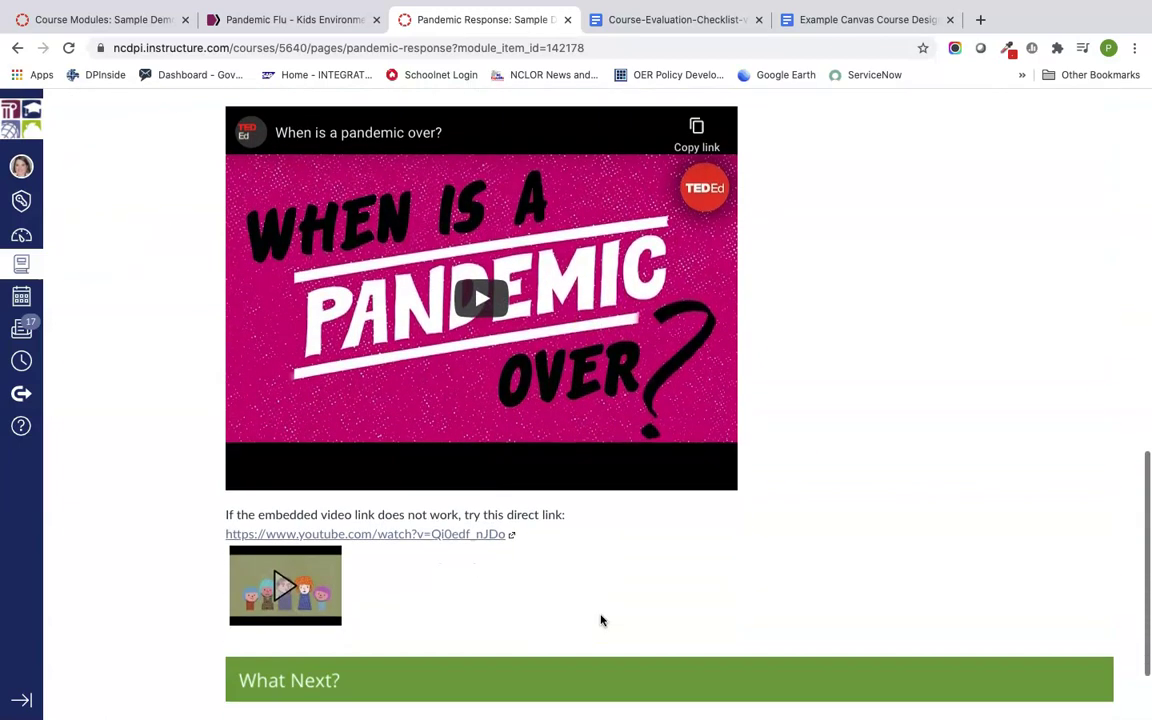
{"action": "scroll", "coordinate": [601, 620], "scroll_direction": "down", "scroll_amount": 2}
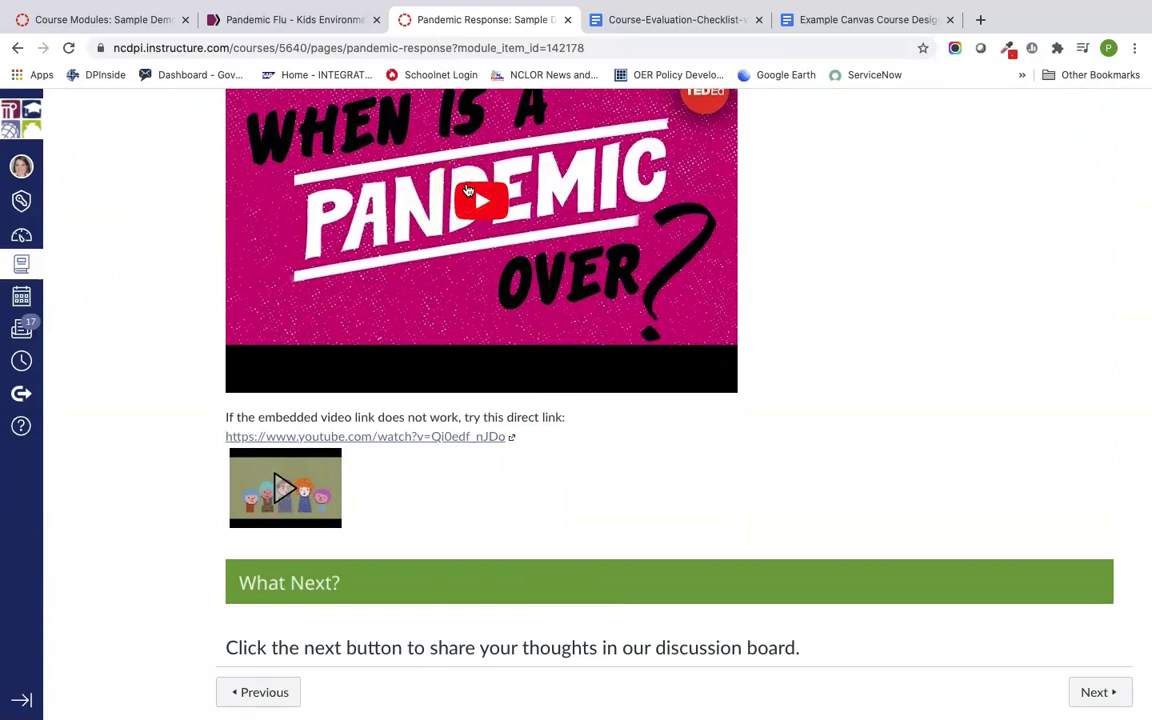
{"action": "scroll", "coordinate": [588, 378], "scroll_direction": "up", "scroll_amount": 1}
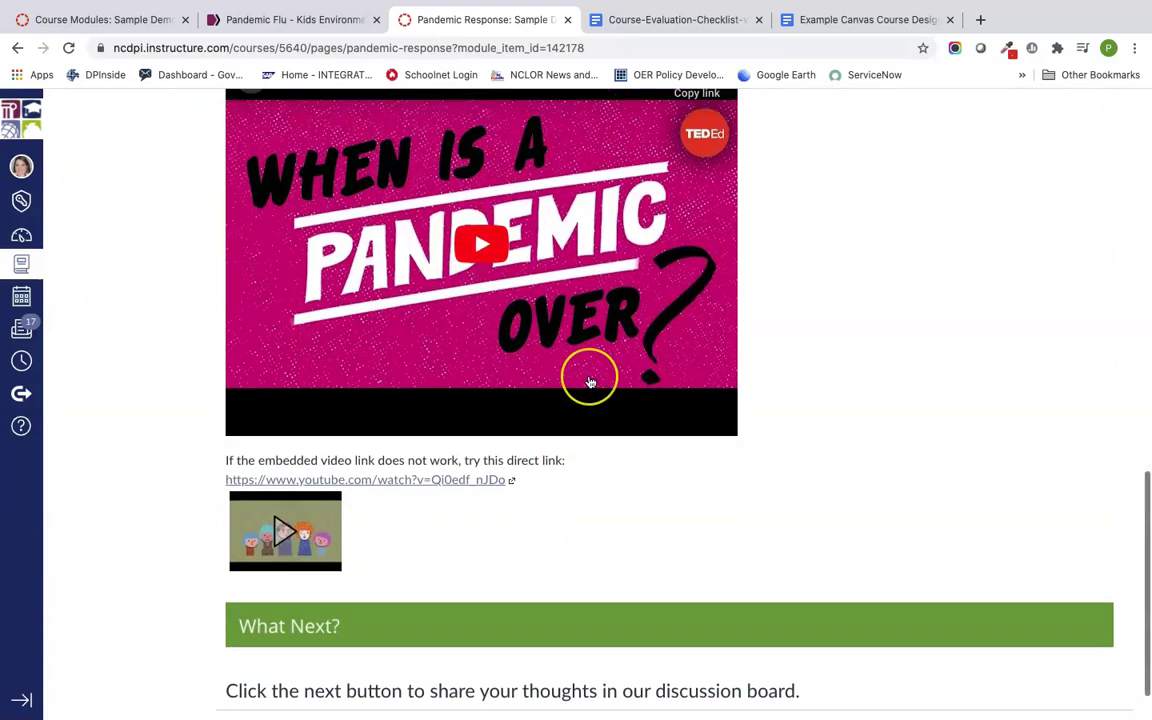
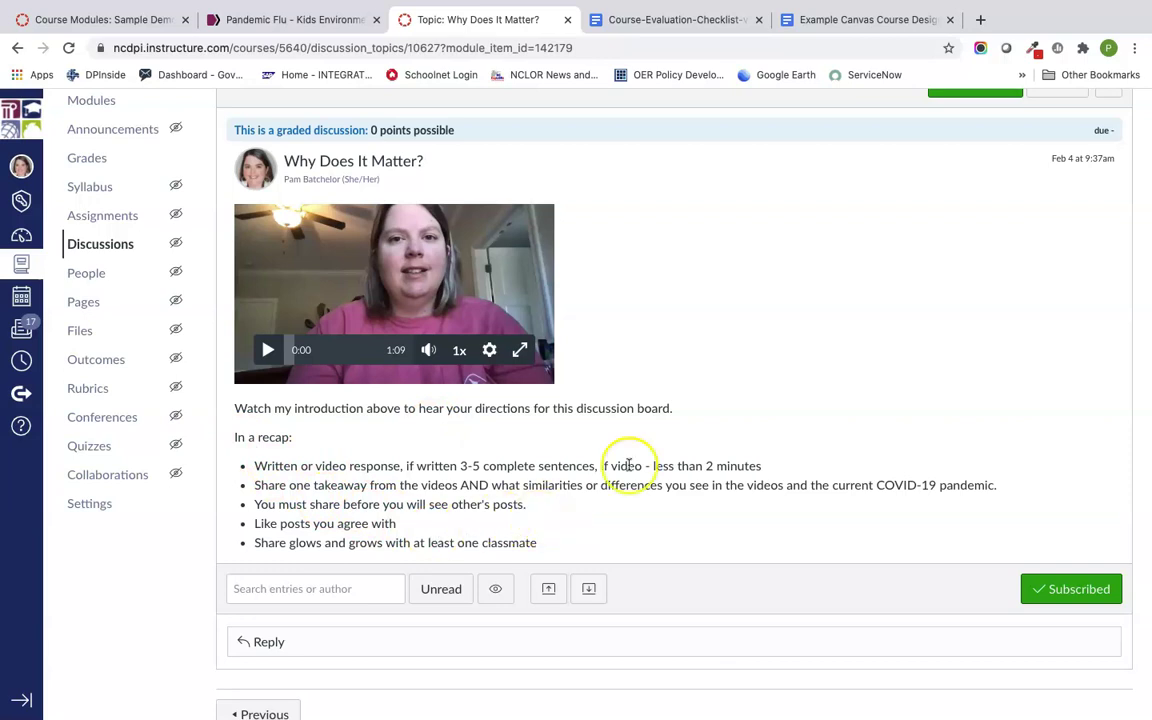
- Open the Why Does It Matter? discussion for editing and examine its instructions and its posting, grading and liking options
{"action": "scroll", "coordinate": [760, 437], "scroll_direction": "up", "scroll_amount": 2}
{"action": "left_click", "coordinate": [1066, 193]}
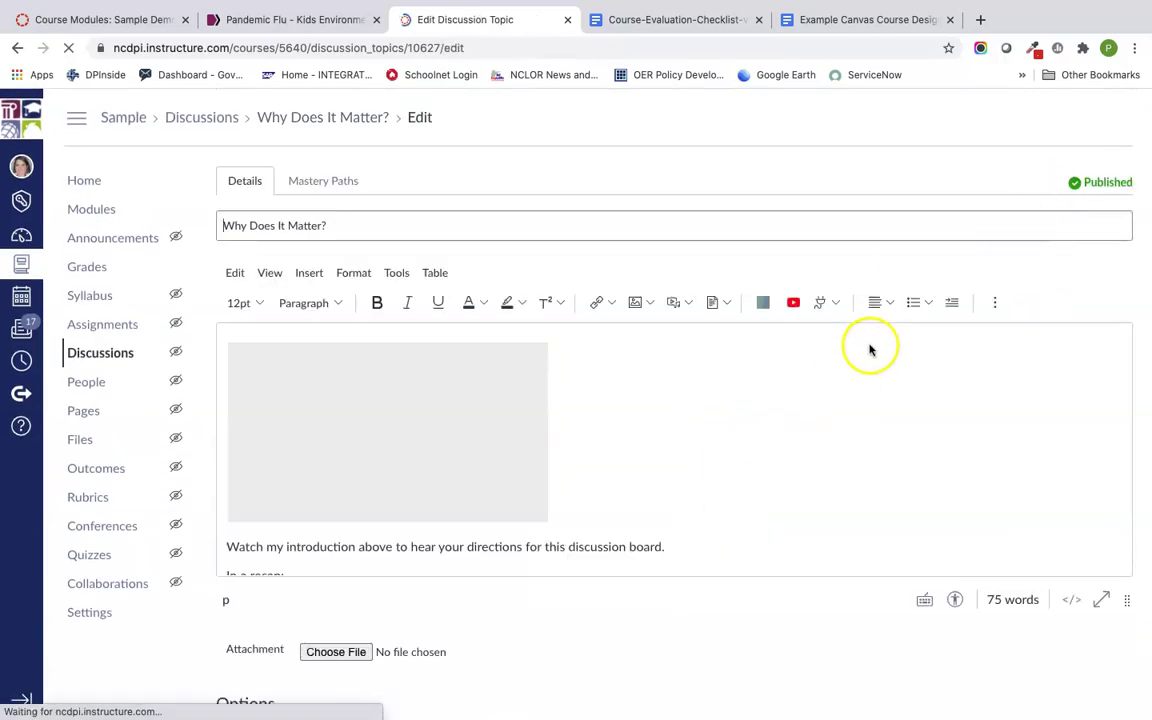
{"action": "scroll", "coordinate": [787, 540], "scroll_direction": "down", "scroll_amount": 3}
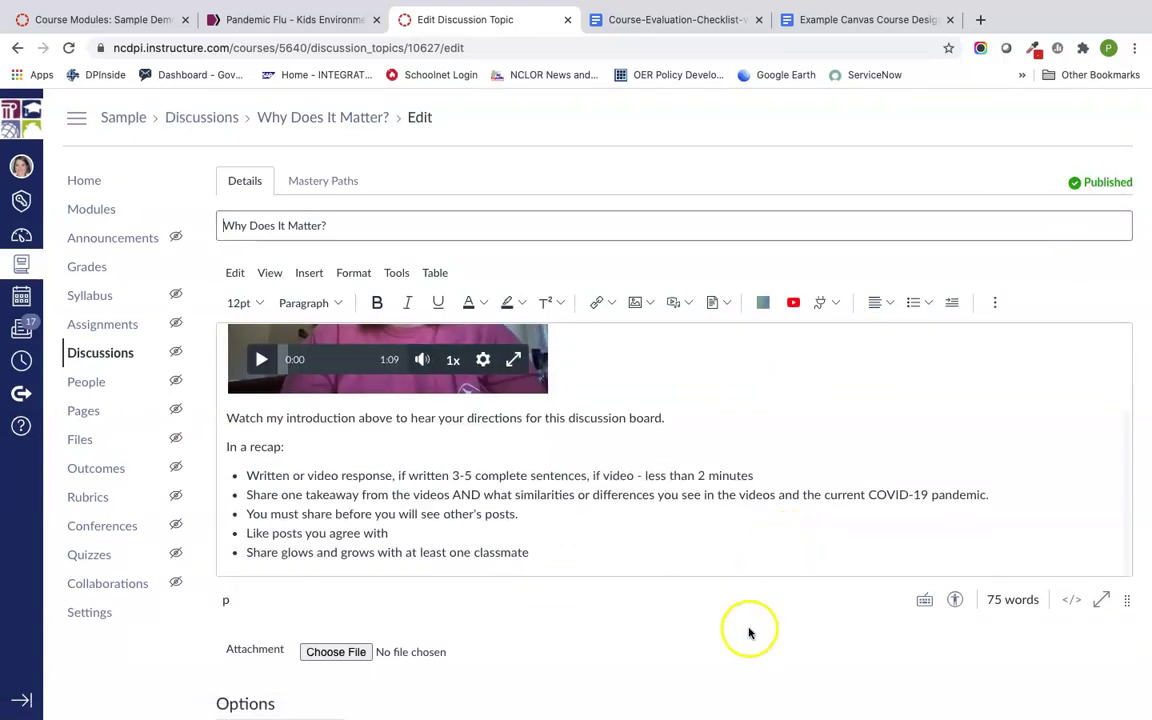
{"action": "scroll", "coordinate": [749, 630], "scroll_direction": "down", "scroll_amount": 3}
{"action": "scroll", "coordinate": [748, 500], "scroll_direction": "down", "scroll_amount": 2}
{"action": "scroll", "coordinate": [748, 355], "scroll_direction": "up", "scroll_amount": 4}
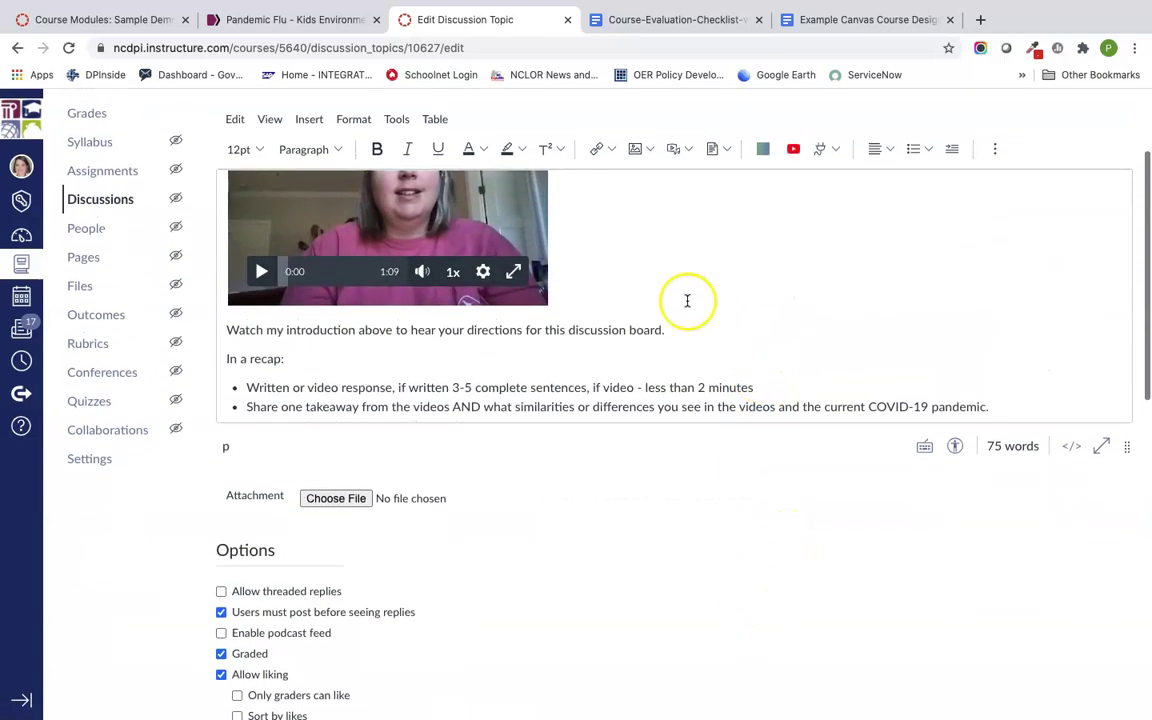
{"action": "scroll", "coordinate": [766, 504], "scroll_direction": "down", "scroll_amount": 5}
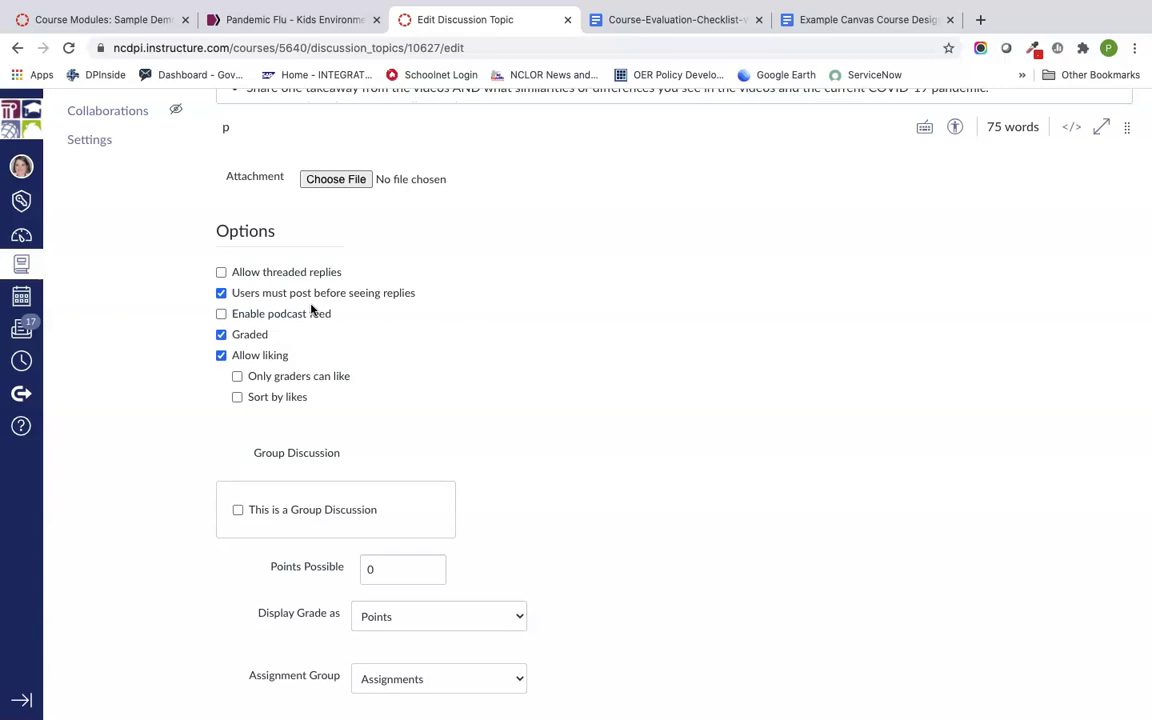
{"action": "scroll", "coordinate": [310, 310], "scroll_direction": "down", "scroll_amount": 1}
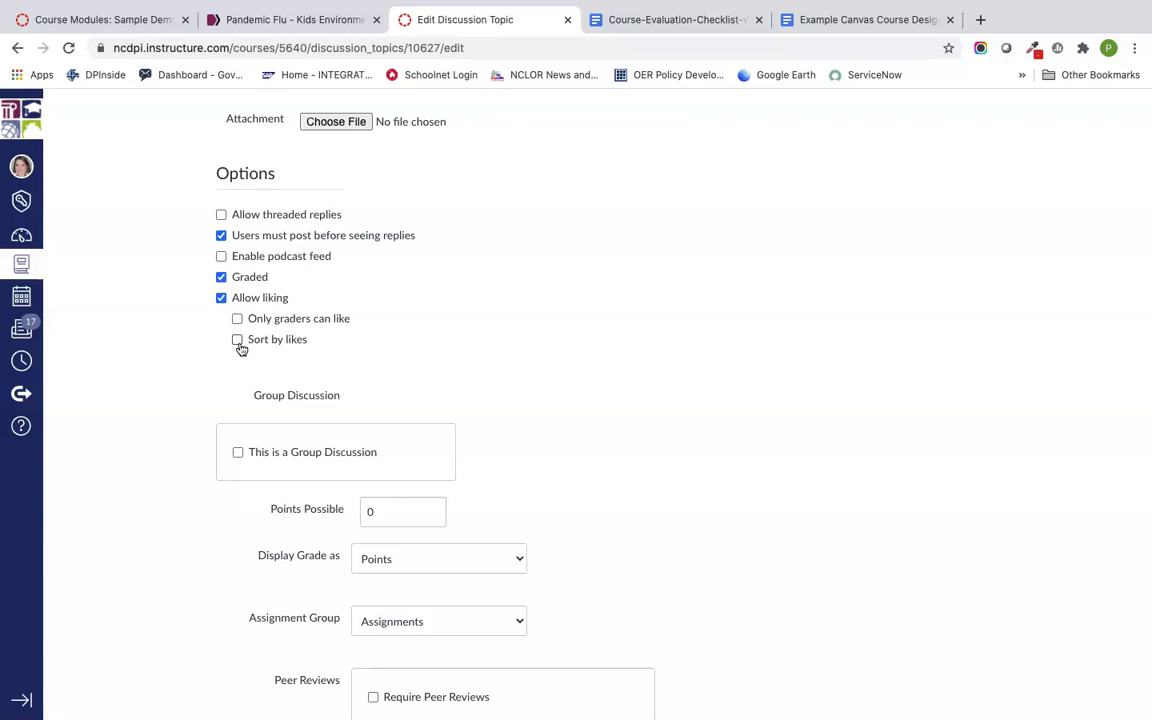
{"action": "scroll", "coordinate": [350, 316], "scroll_direction": "up", "scroll_amount": 5}
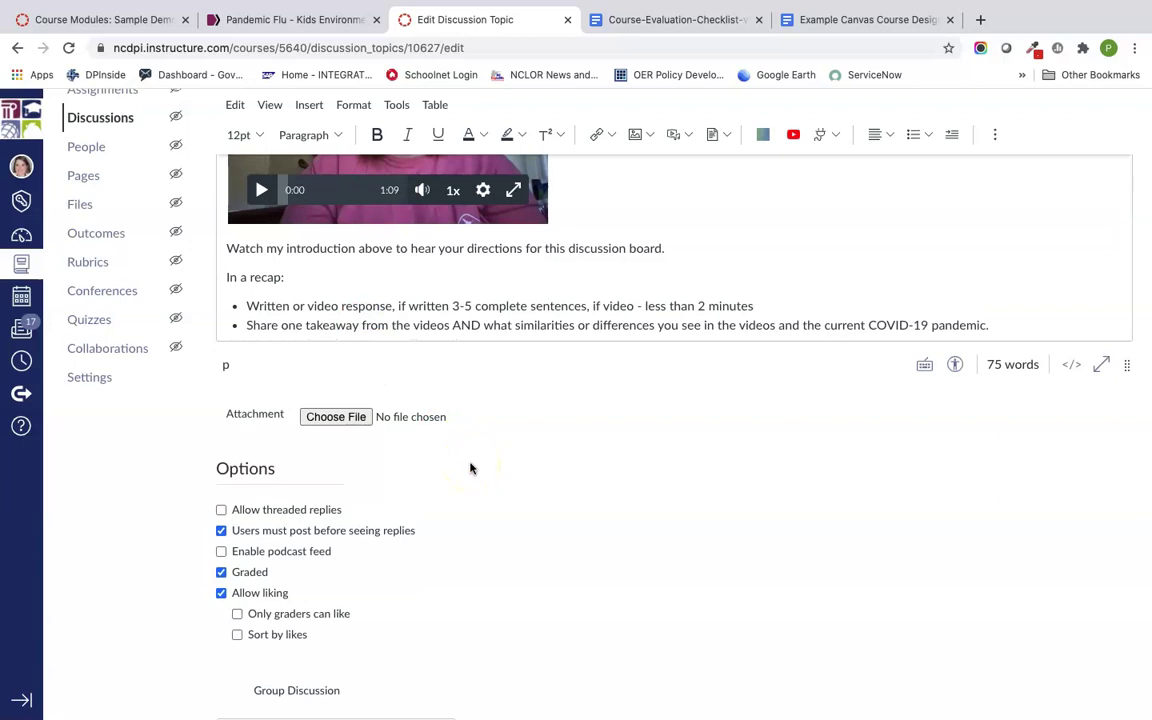
{"action": "scroll", "coordinate": [471, 468], "scroll_direction": "down", "scroll_amount": 5}
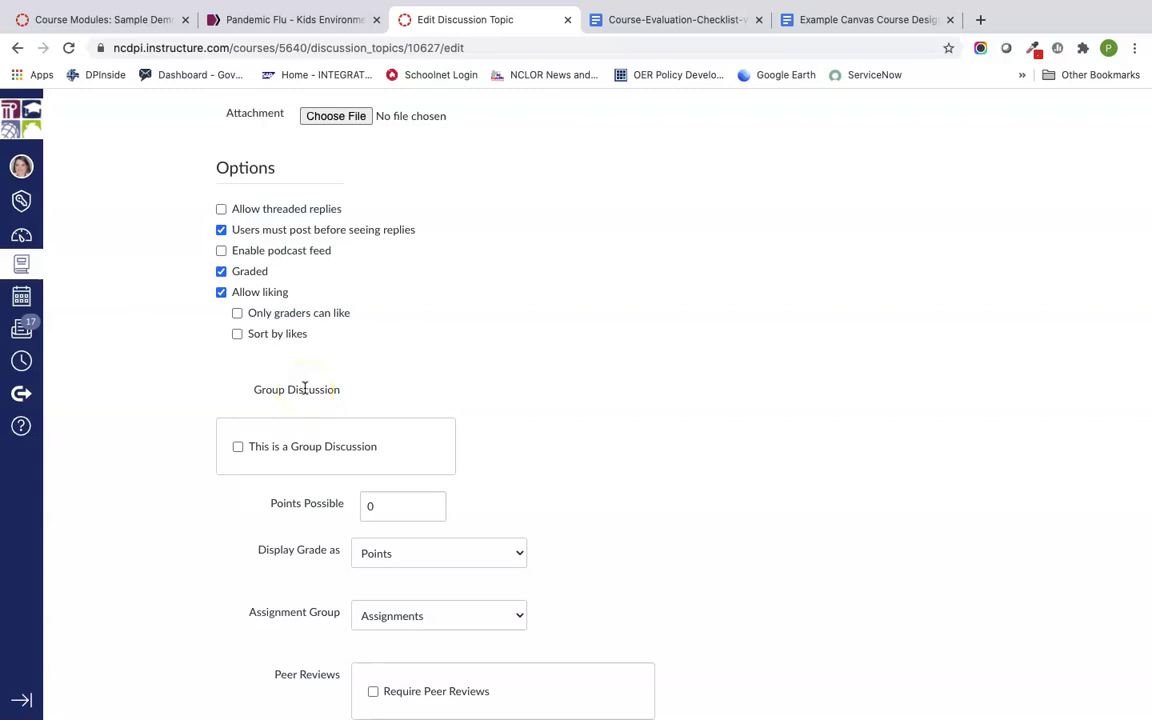
- Check the discussion's group, points, peer review and assignment date settings, including the available grade display choices
{"action": "scroll", "coordinate": [305, 389], "scroll_direction": "down", "scroll_amount": 3}
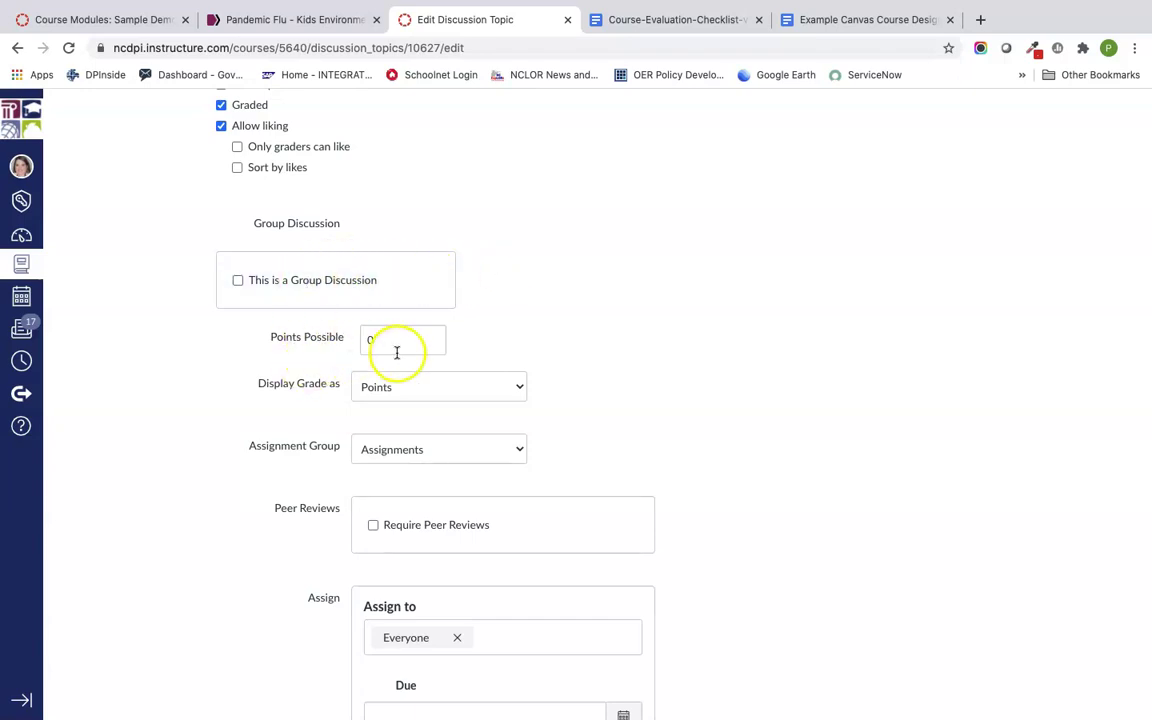
{"action": "scroll", "coordinate": [397, 353], "scroll_direction": "down", "scroll_amount": 1}
{"action": "scroll", "coordinate": [397, 353], "scroll_direction": "down", "scroll_amount": 1}
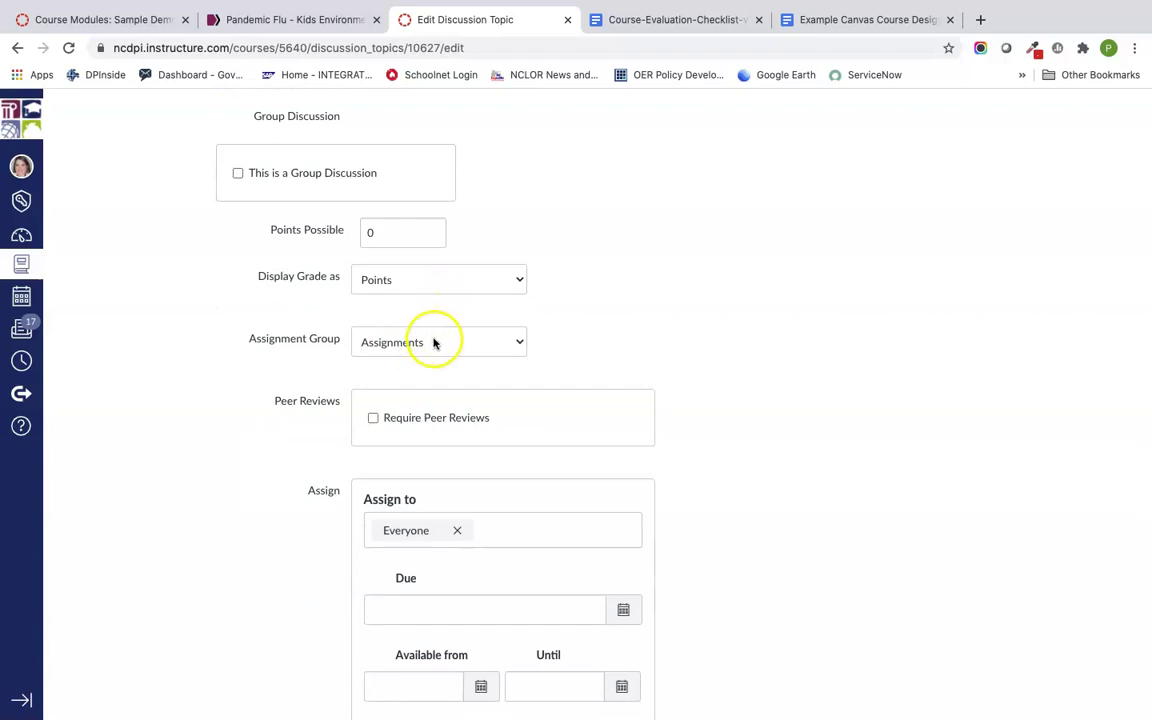
{"action": "left_click", "coordinate": [437, 279]}
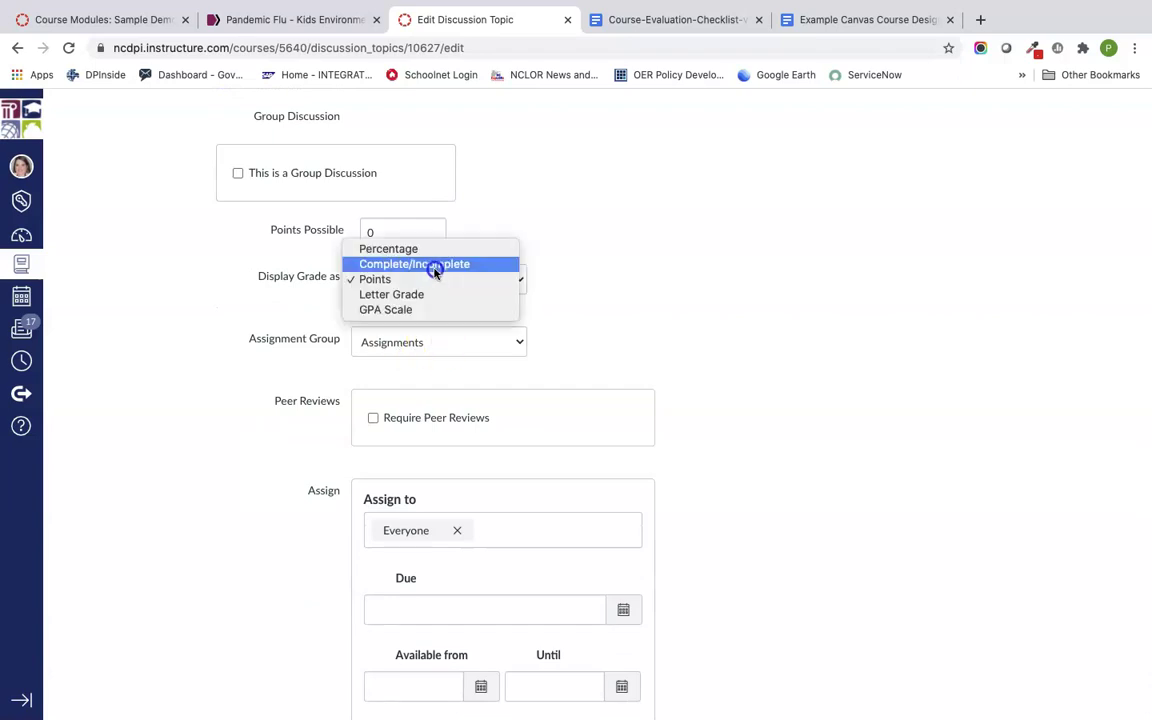
{"action": "left_click", "coordinate": [573, 287]}
{"action": "scroll", "coordinate": [573, 290], "scroll_direction": "down", "scroll_amount": 3}
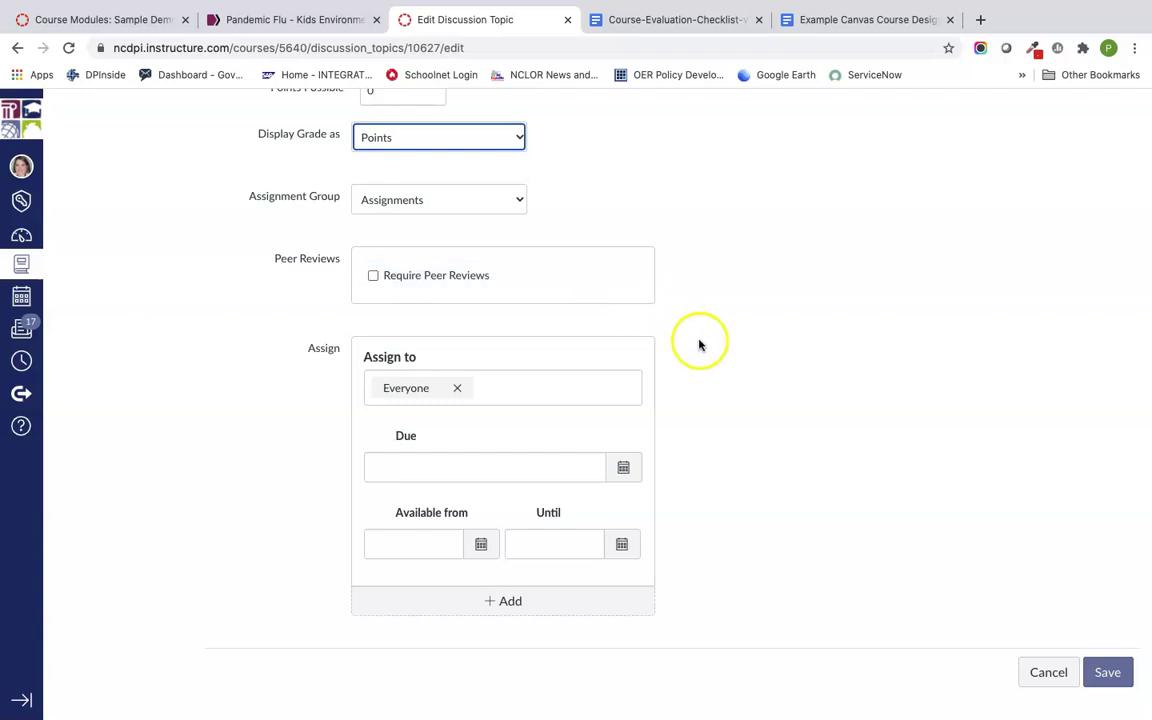
- Preview the webcam recording option for adding media to the discussion, and close it without recording
{"action": "scroll", "coordinate": [700, 346], "scroll_direction": "up", "scroll_amount": 5}
{"action": "scroll", "coordinate": [700, 346], "scroll_direction": "up", "scroll_amount": 4}
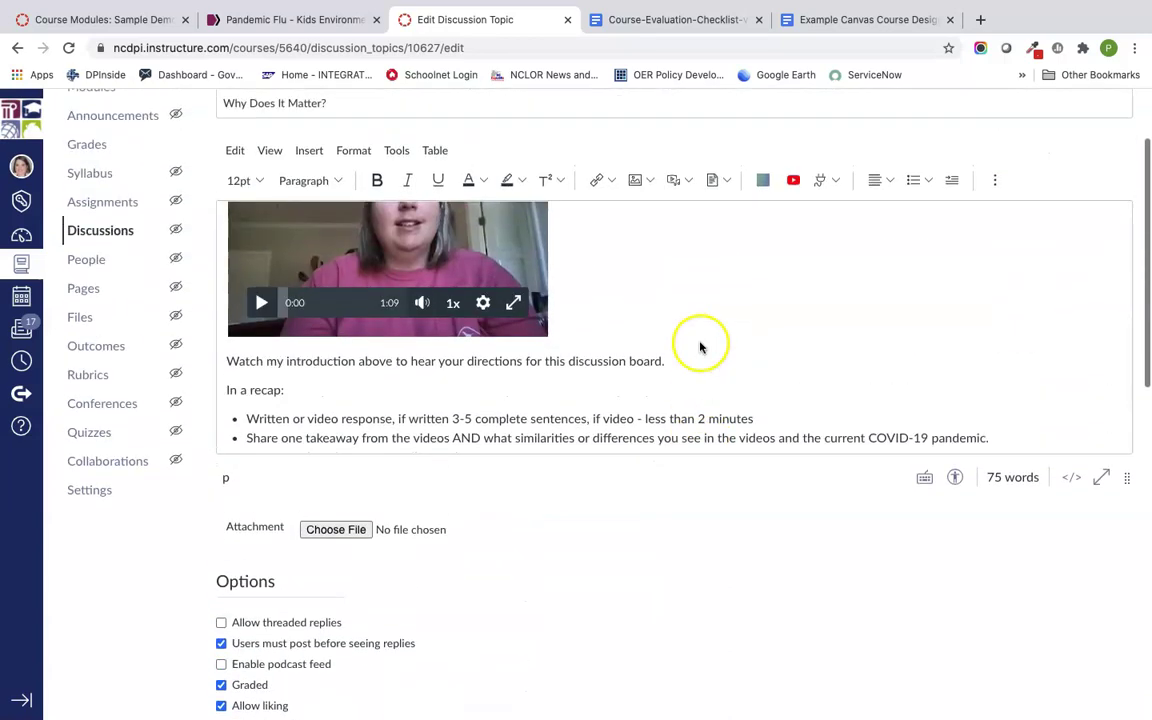
{"action": "left_click", "coordinate": [678, 184]}
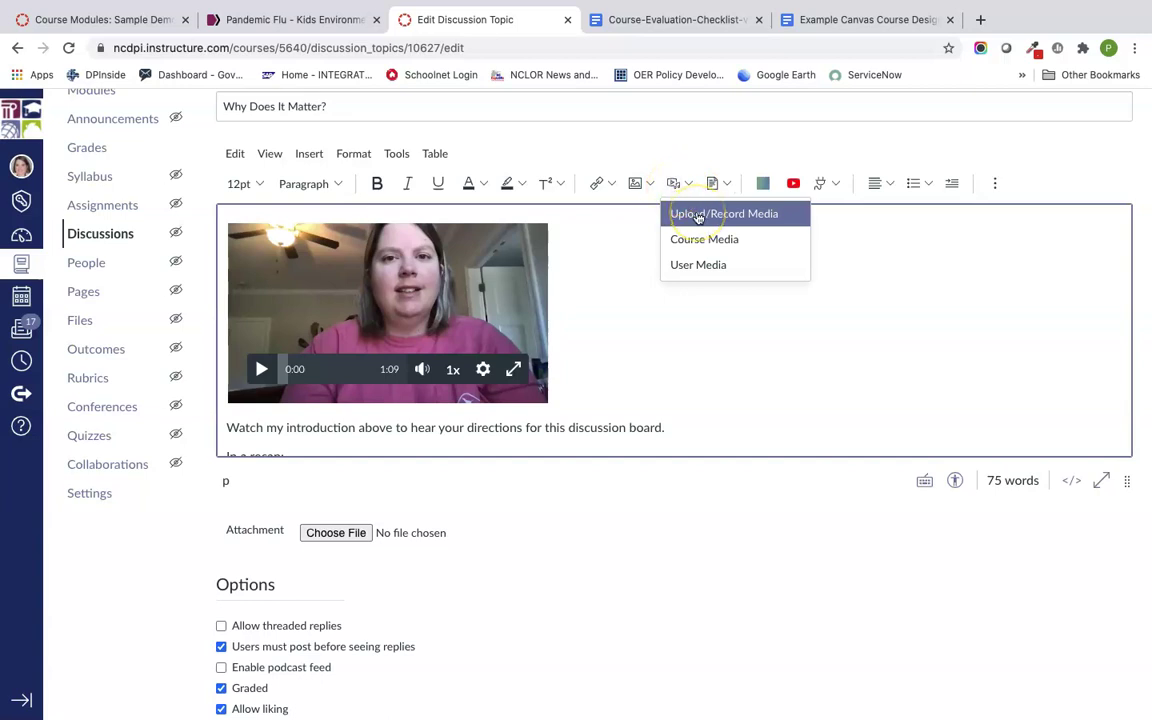
{"action": "left_click", "coordinate": [697, 216]}
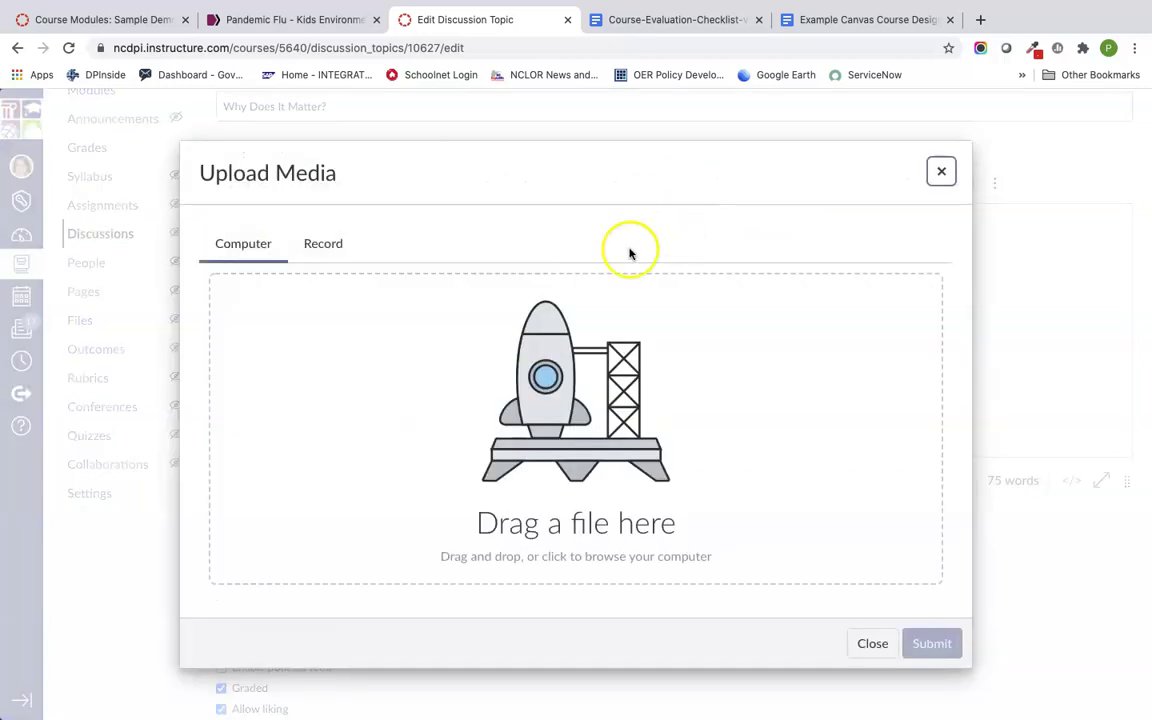
{"action": "left_click", "coordinate": [334, 239]}
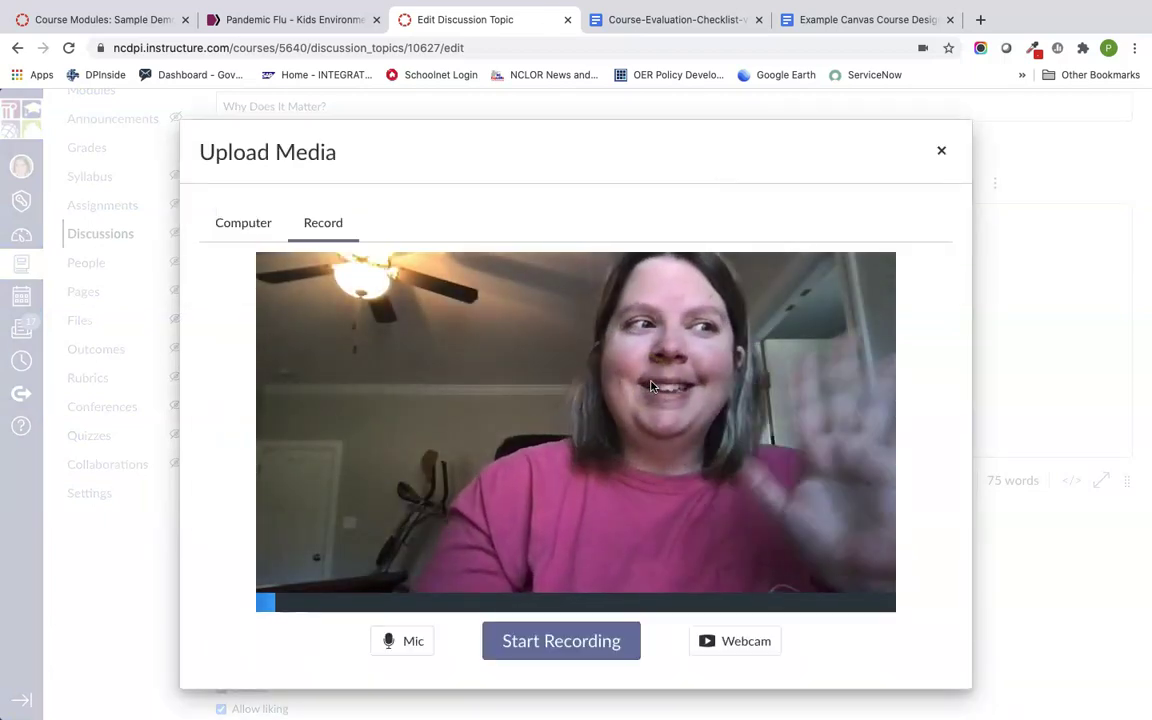
{"action": "left_click", "coordinate": [941, 150]}
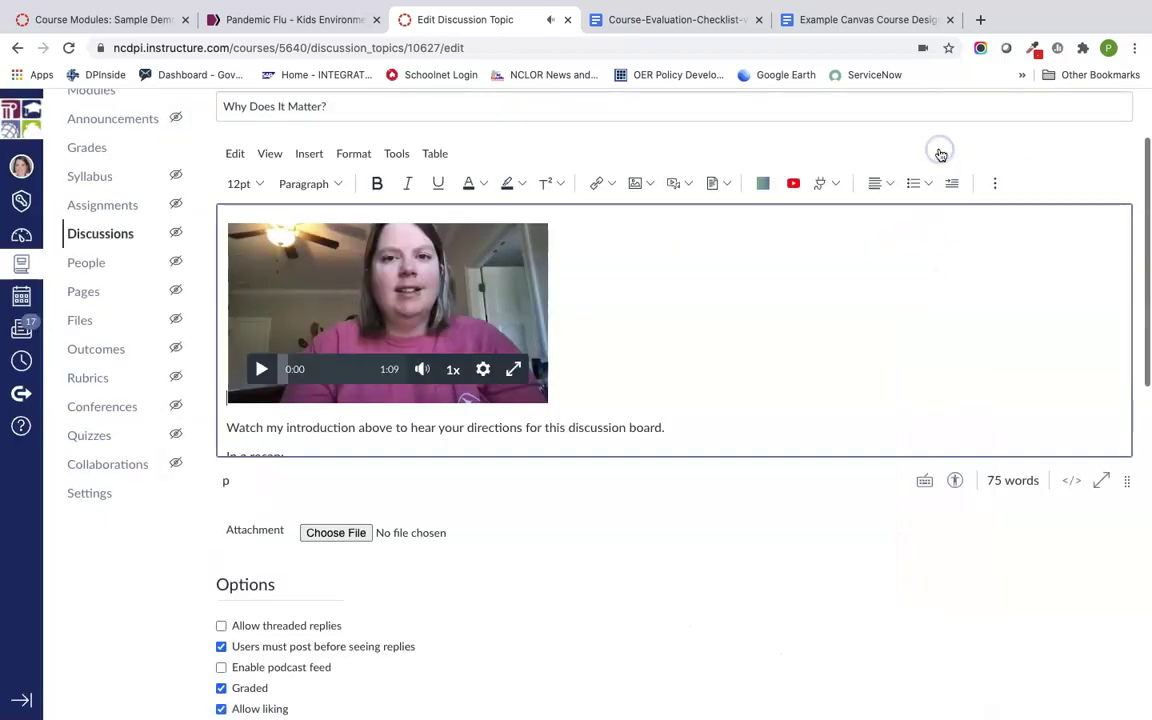
- Save the Why Does It Matter? discussion with its directions and settings
{"action": "scroll", "coordinate": [903, 427], "scroll_direction": "down", "scroll_amount": 3}
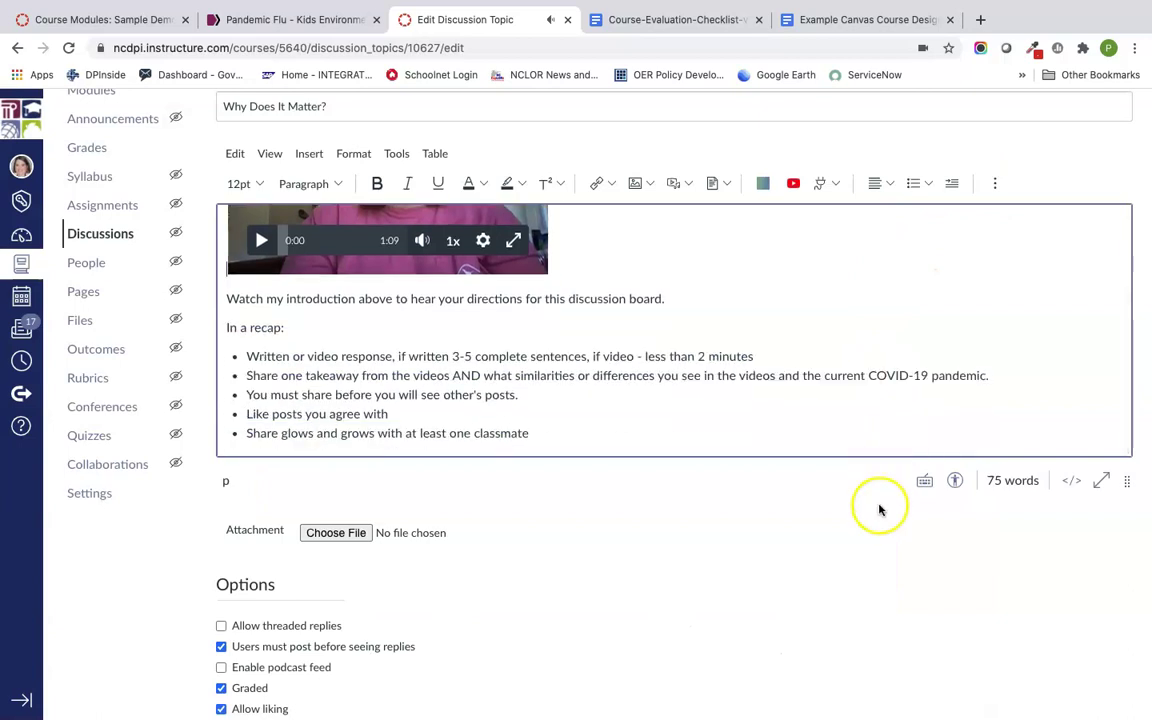
{"action": "scroll", "coordinate": [880, 508], "scroll_direction": "down", "scroll_amount": 5}
{"action": "scroll", "coordinate": [880, 510], "scroll_direction": "down", "scroll_amount": 10}
{"action": "left_click", "coordinate": [1107, 672]}
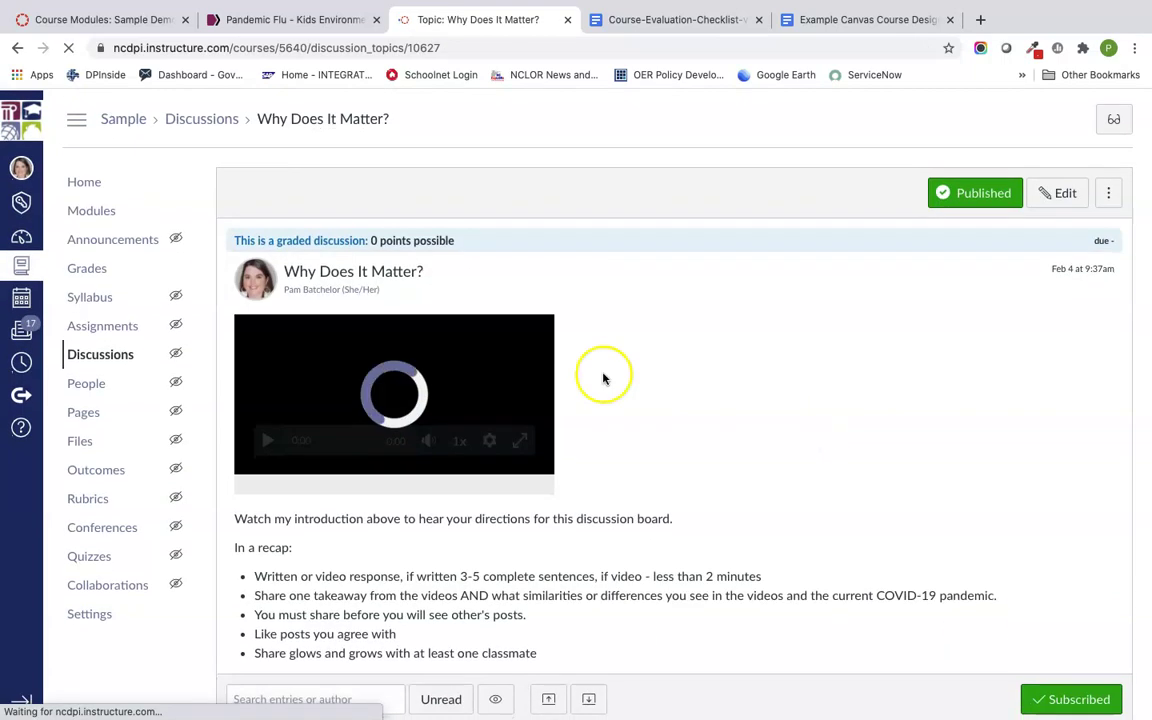
- Return to the course's module list and switch to Student View
{"action": "left_click", "coordinate": [117, 211]}
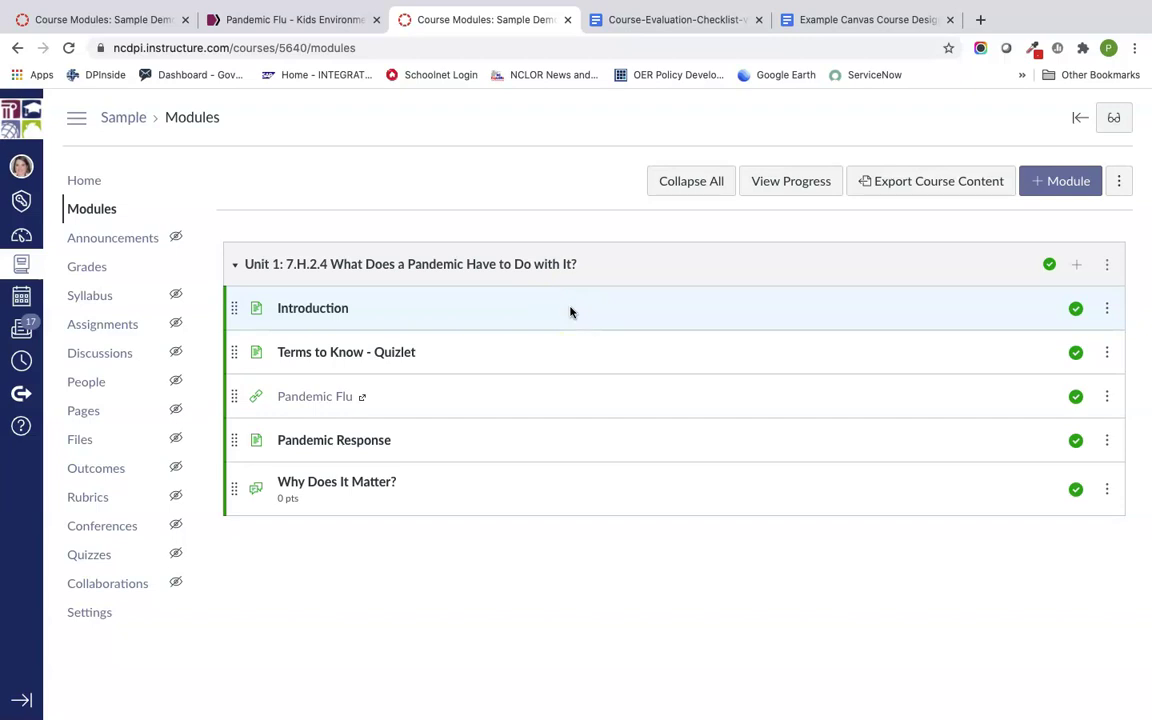
{"action": "left_click", "coordinate": [547, 347]}
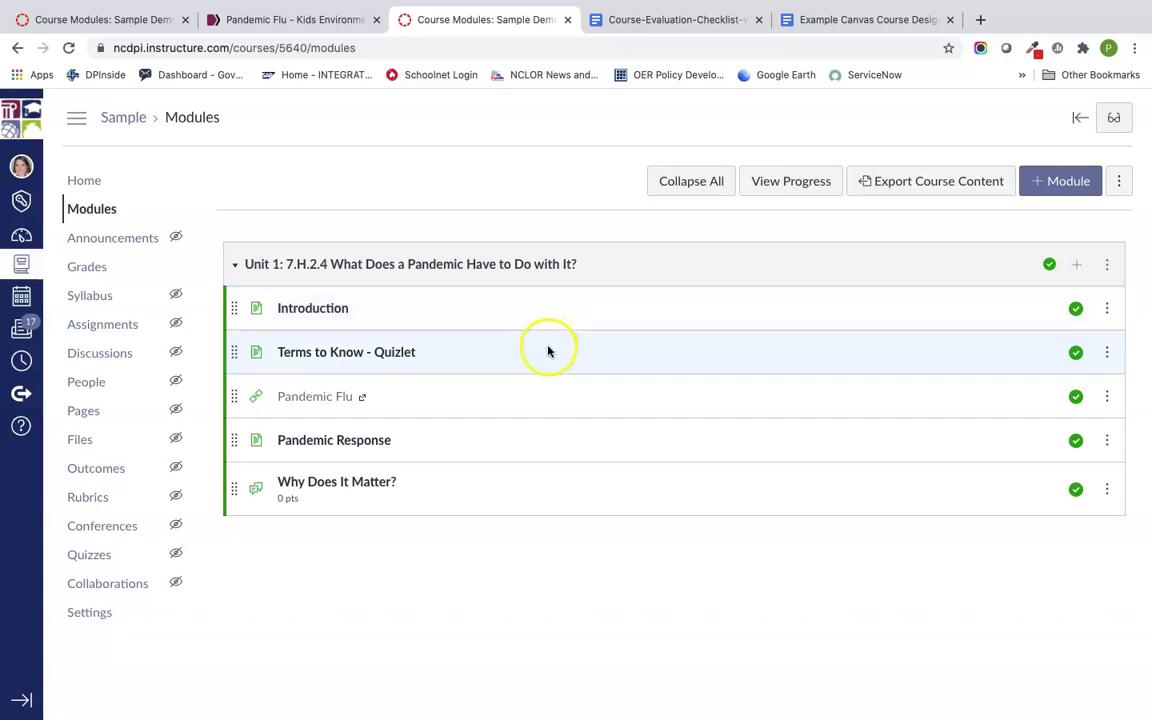
{"action": "left_click", "coordinate": [541, 357]}
{"action": "left_click", "coordinate": [509, 411]}
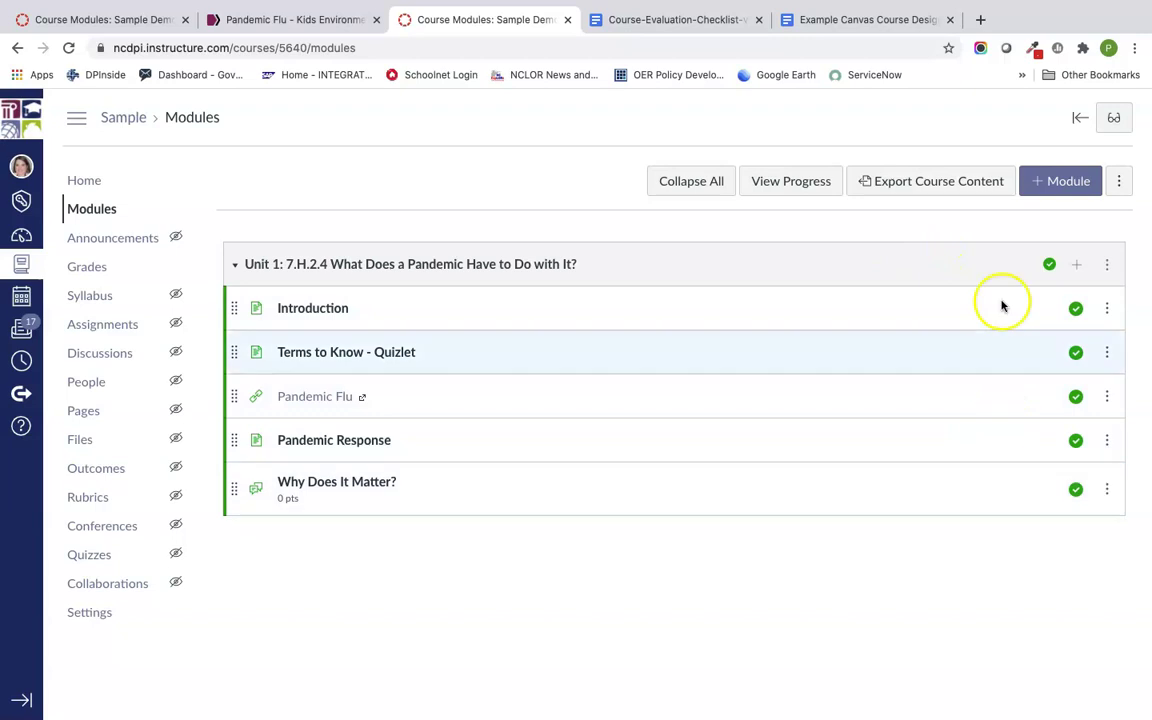
{"action": "left_click", "coordinate": [1117, 120]}
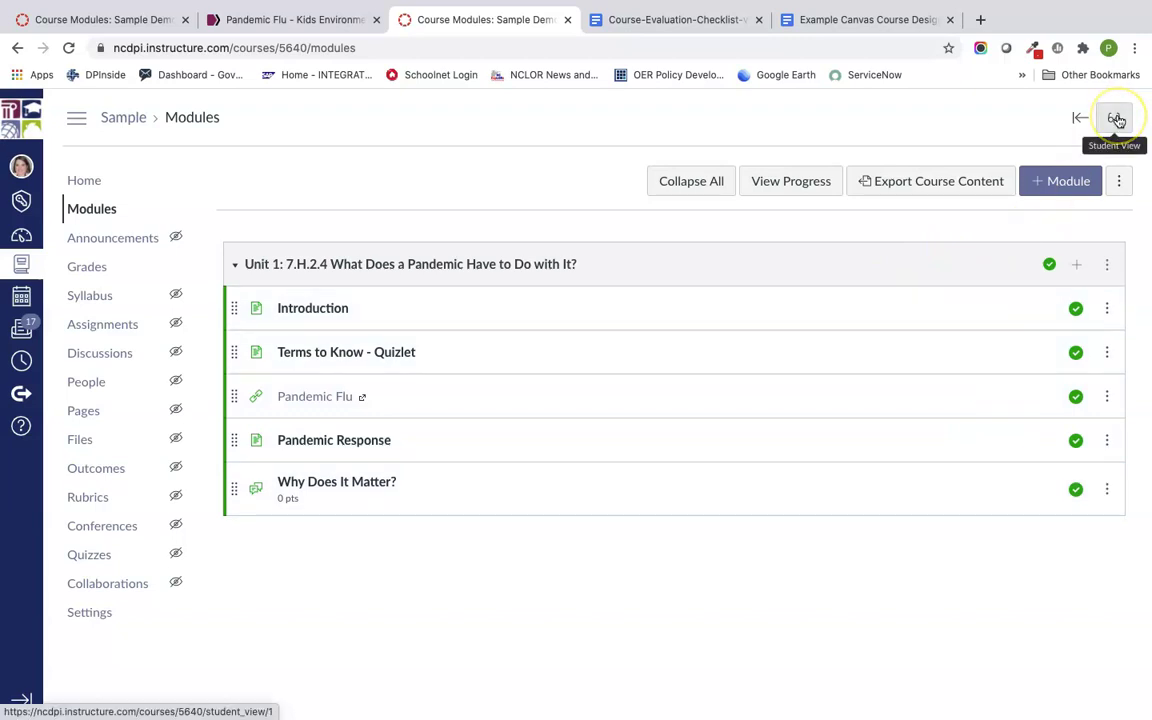
{"action": "left_click", "coordinate": [1117, 120]}
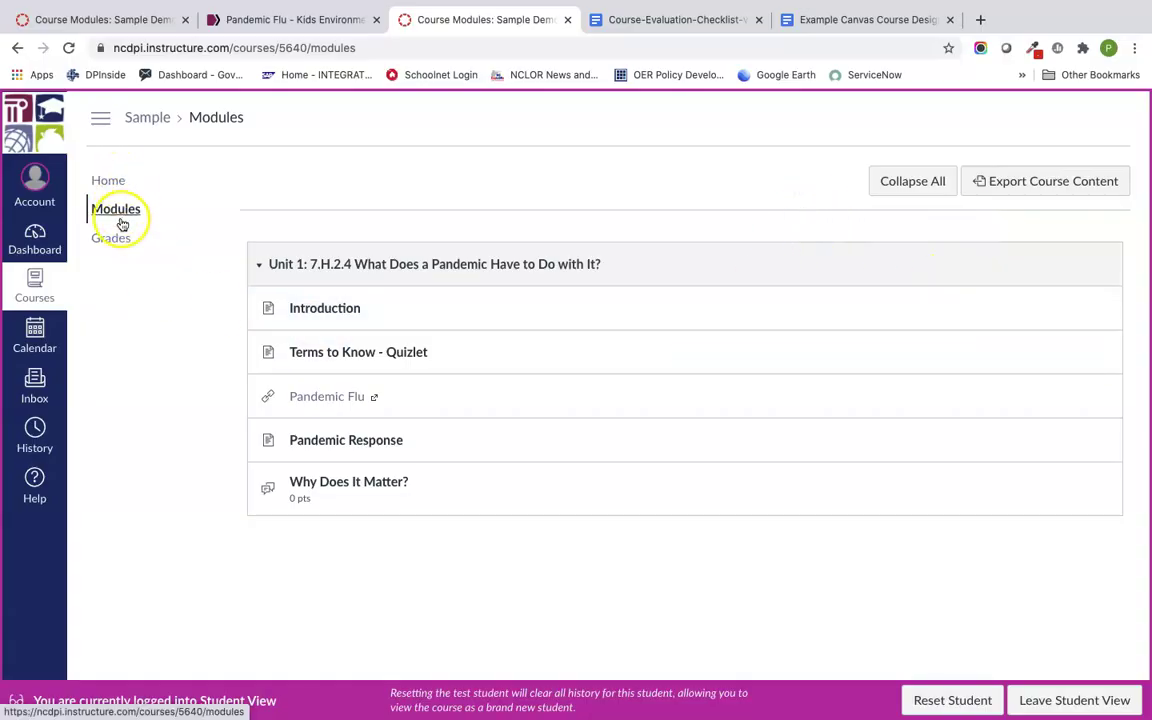
- Walk through the module as a student from the Introduction page through Terms to Know - Quizlet to the Pandemic Flu item
{"action": "left_click", "coordinate": [298, 309]}
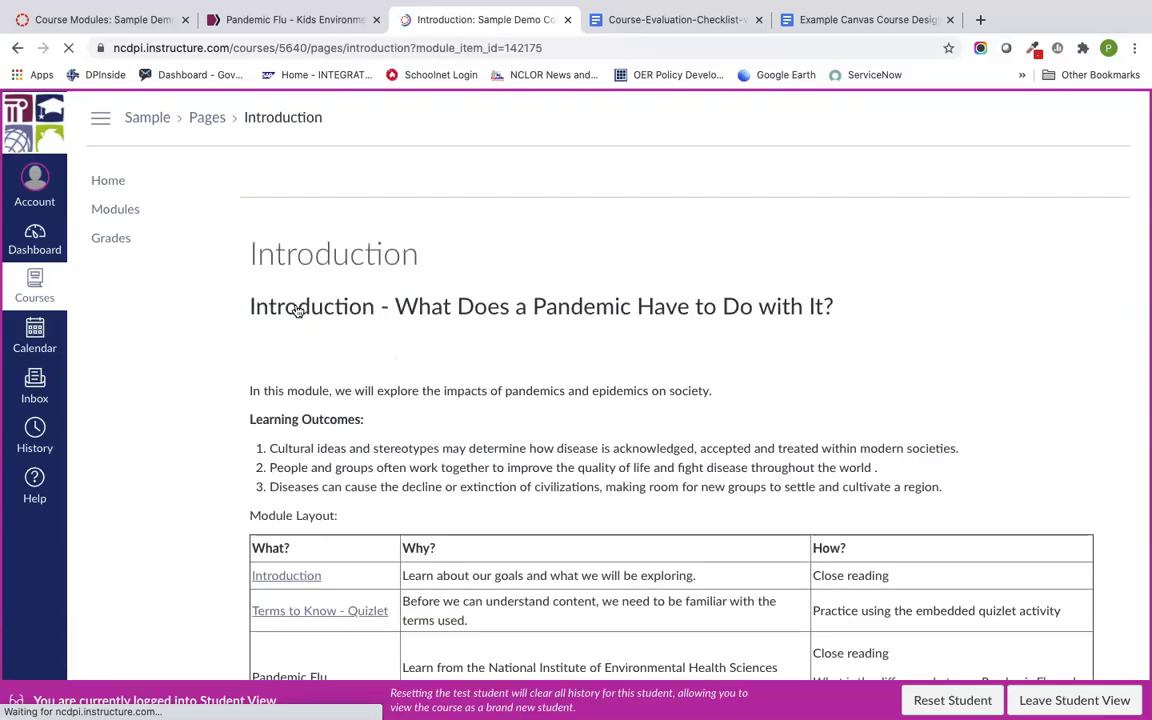
{"action": "scroll", "coordinate": [597, 480], "scroll_direction": "down", "scroll_amount": 3}
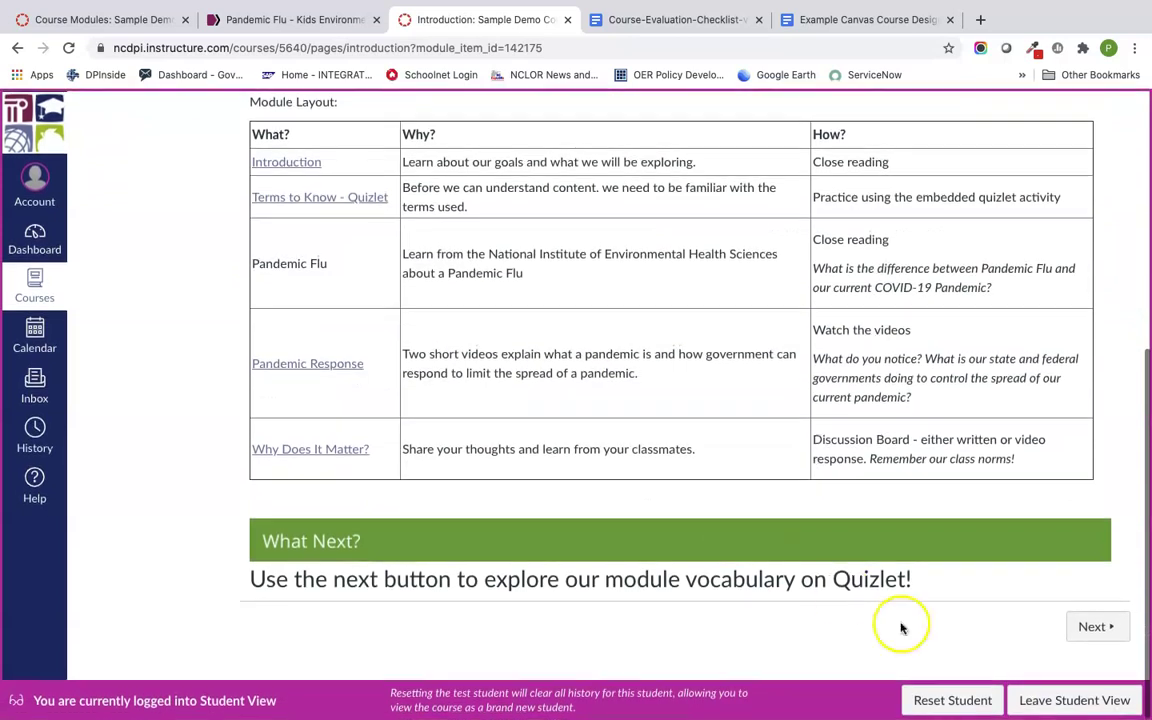
{"action": "left_click", "coordinate": [1084, 628]}
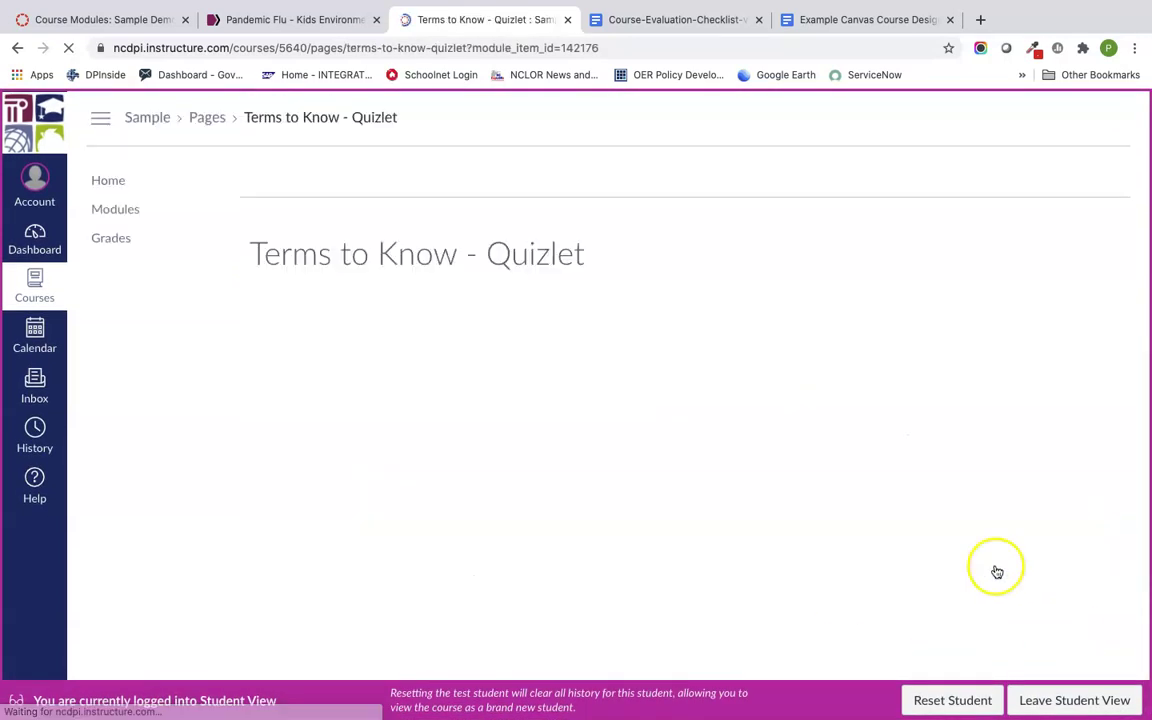
{"action": "scroll", "coordinate": [939, 432], "scroll_direction": "down", "scroll_amount": 4}
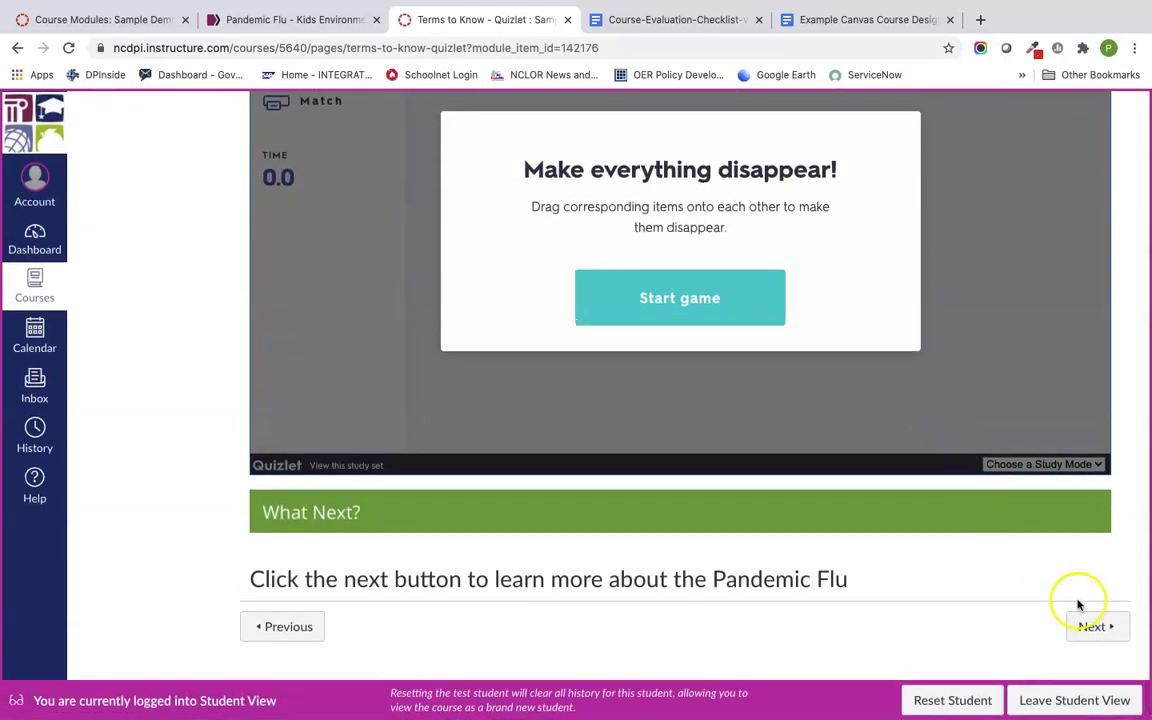
{"action": "left_click", "coordinate": [1092, 626]}
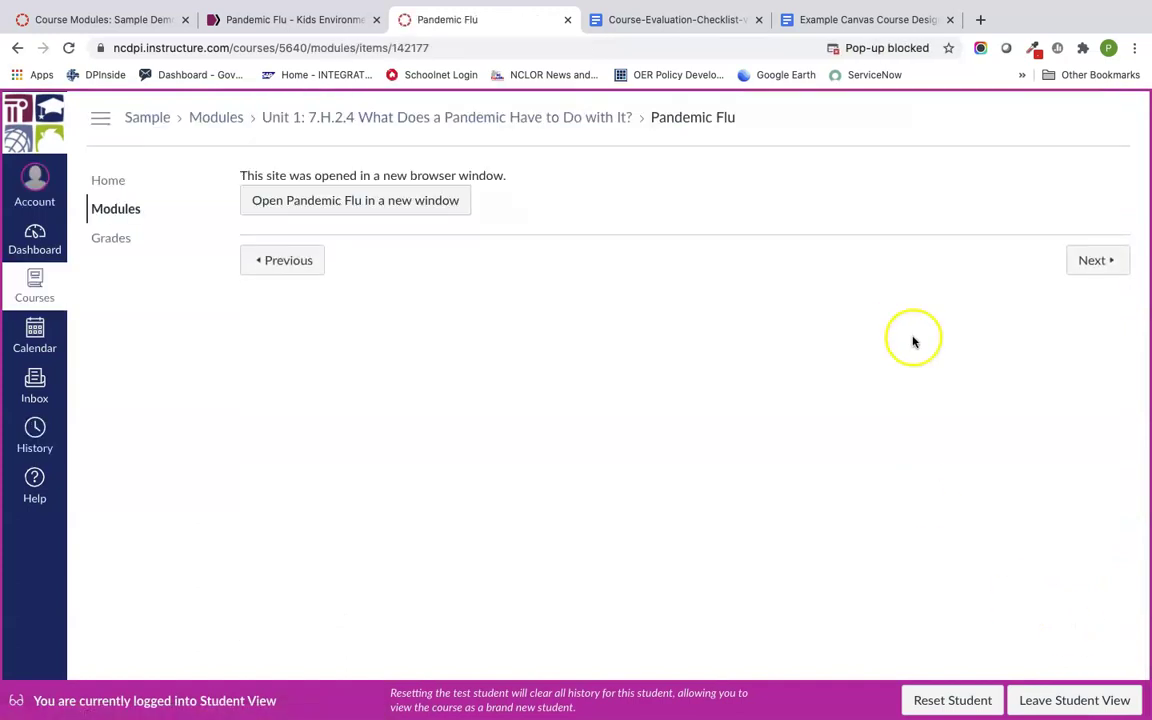
- Continue through the module to review the Pandemic Response page and the Why Does It Matter? discussion as a student
{"action": "left_click", "coordinate": [1086, 262]}
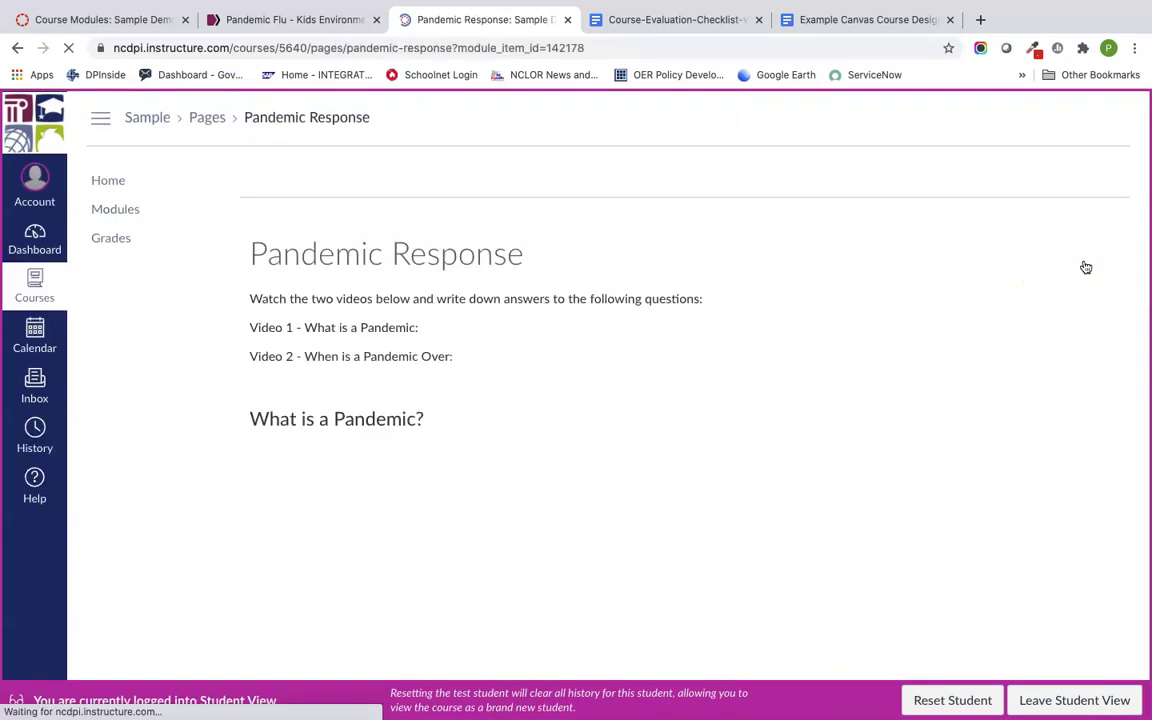
{"action": "scroll", "coordinate": [921, 368], "scroll_direction": "down", "scroll_amount": 6}
{"action": "scroll", "coordinate": [925, 370], "scroll_direction": "down", "scroll_amount": 8}
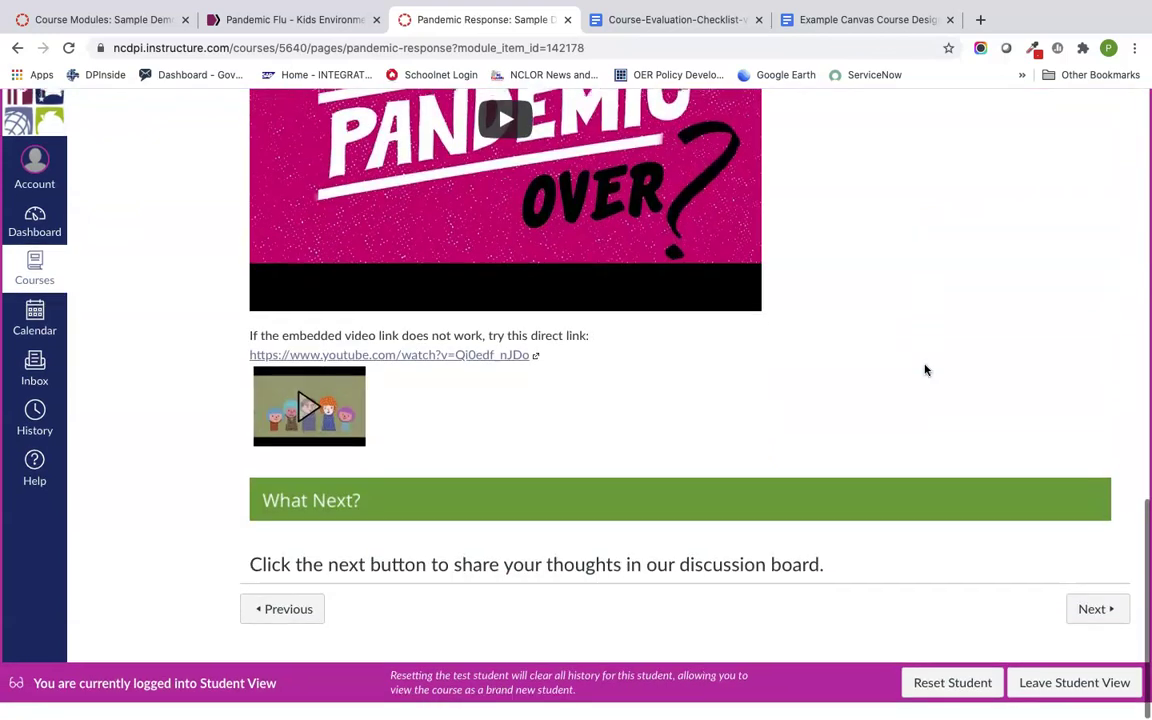
{"action": "left_click", "coordinate": [1089, 627]}
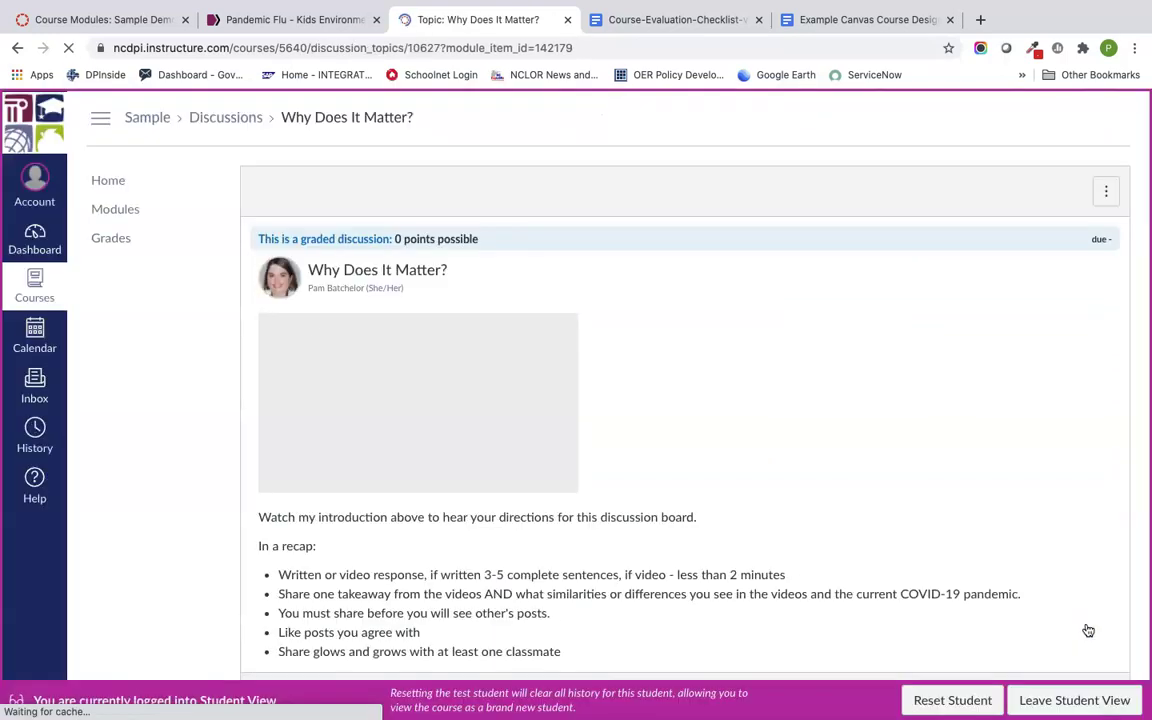
{"action": "scroll", "coordinate": [1016, 455], "scroll_direction": "down", "scroll_amount": 3}
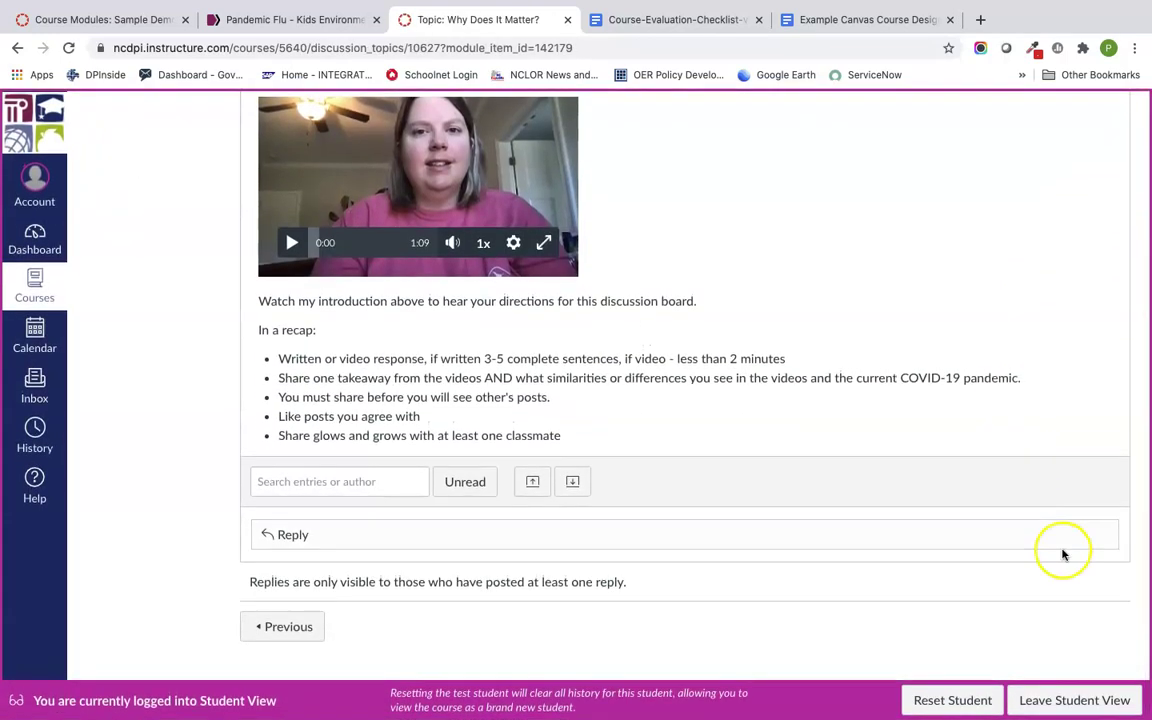
{"action": "scroll", "coordinate": [748, 363], "scroll_direction": "up", "scroll_amount": 3}
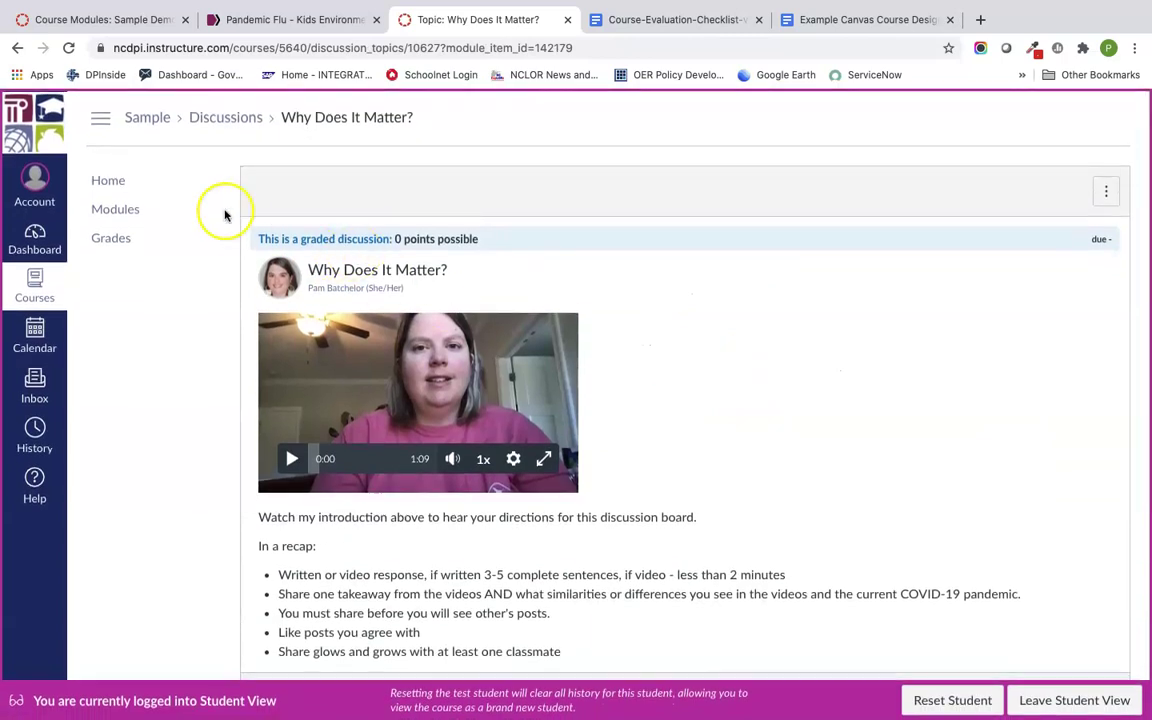
- View the course home page as a student, and switch to the Course-Evaluation-Checklist-v2.0 Google Doc to examine its Course Content criteria
{"action": "left_click", "coordinate": [112, 180]}
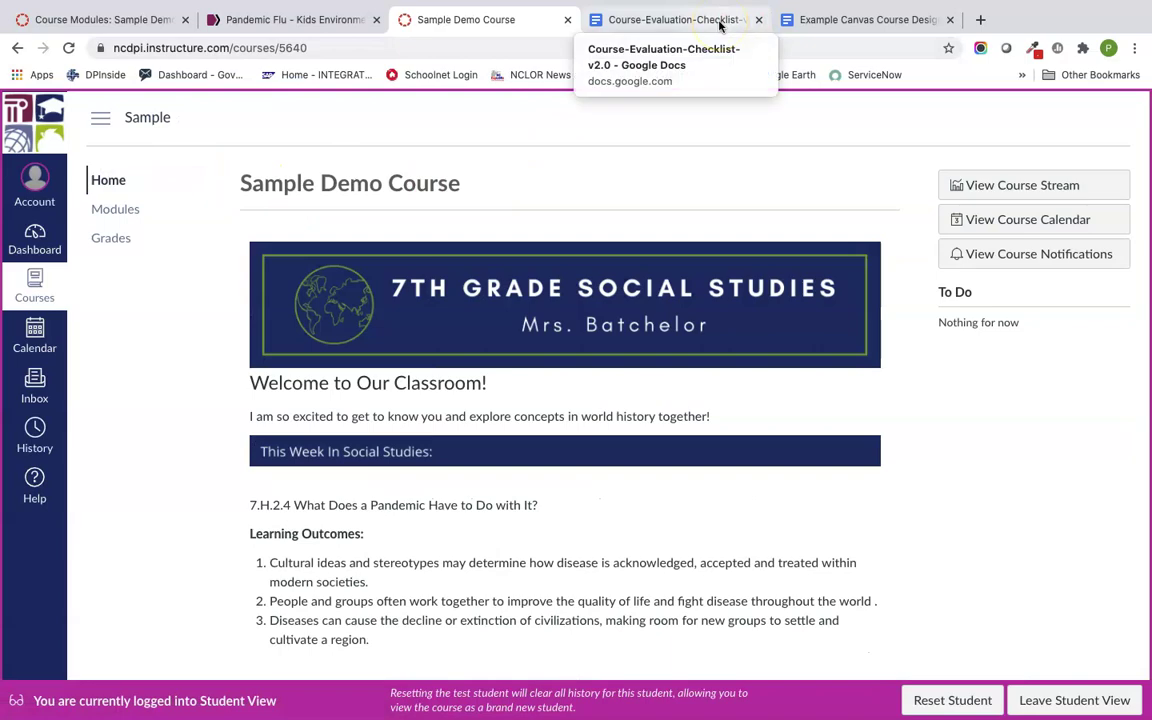
{"action": "left_click", "coordinate": [648, 22]}
{"action": "scroll", "coordinate": [553, 395], "scroll_direction": "down", "scroll_amount": 2}
{"action": "scroll", "coordinate": [553, 401], "scroll_direction": "down", "scroll_amount": 5}
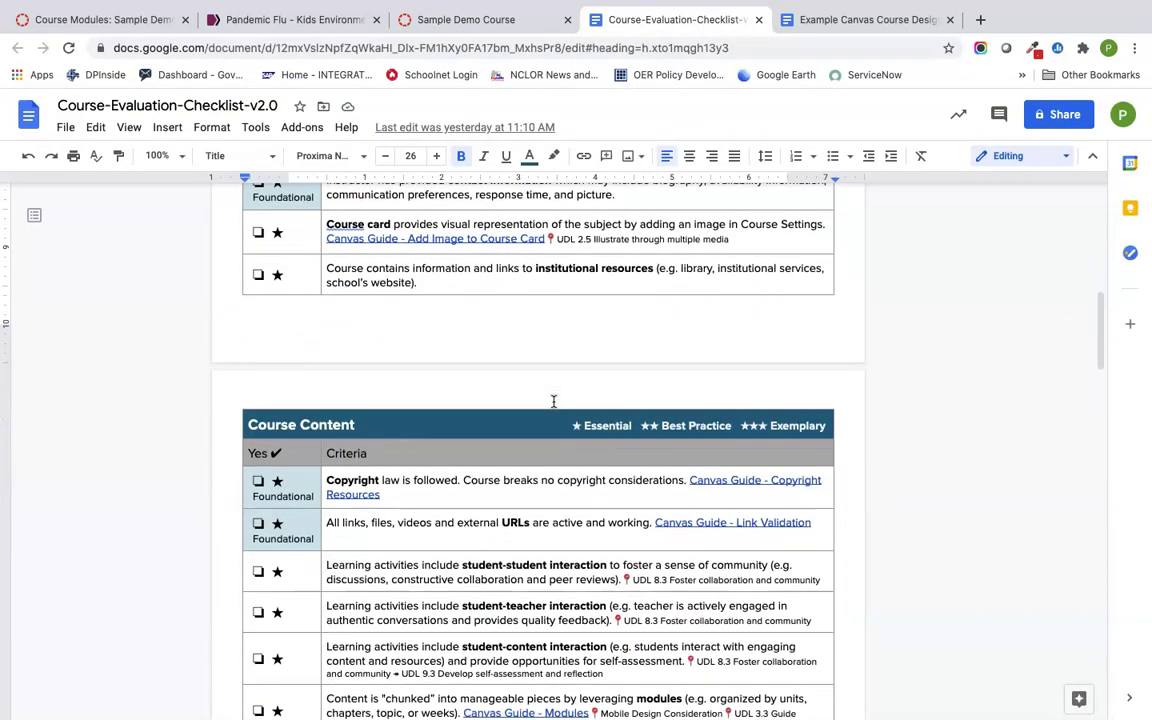
- Examine the checklist's remaining Course Content criteria and its Assessment of Student Learning and Course Accessibility sections
{"action": "scroll", "coordinate": [553, 401], "scroll_direction": "down", "scroll_amount": 2}
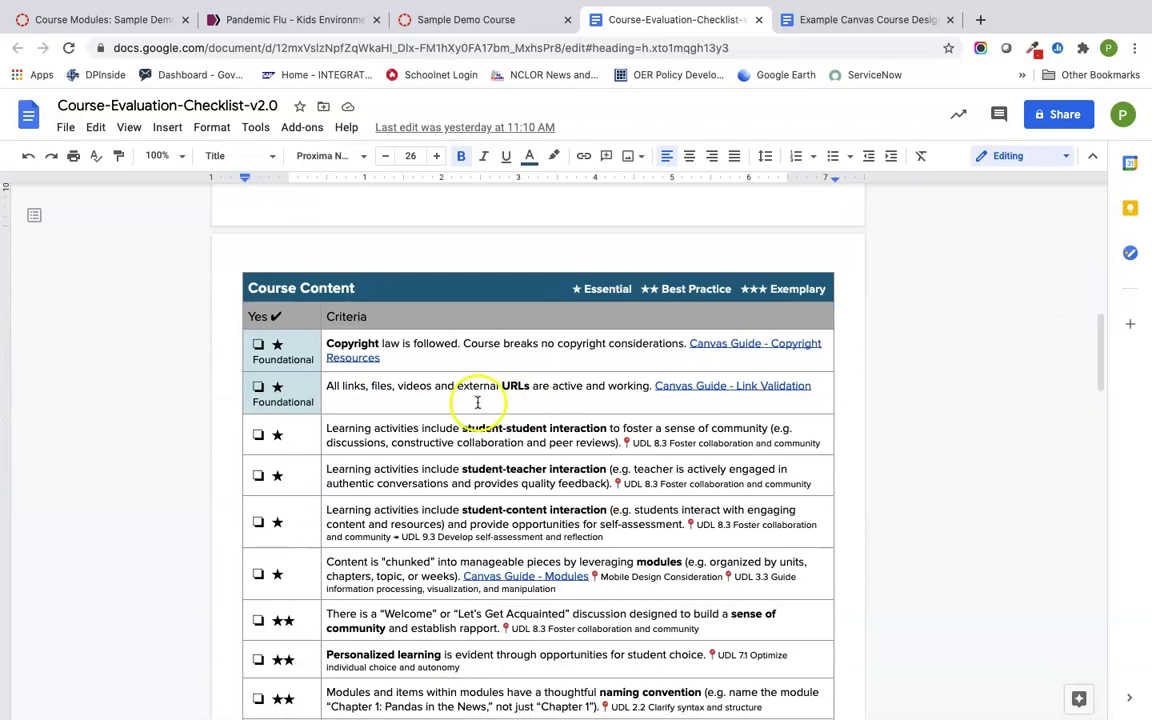
{"action": "scroll", "coordinate": [476, 403], "scroll_direction": "down", "scroll_amount": 2}
{"action": "scroll", "coordinate": [476, 403], "scroll_direction": "down", "scroll_amount": 8}
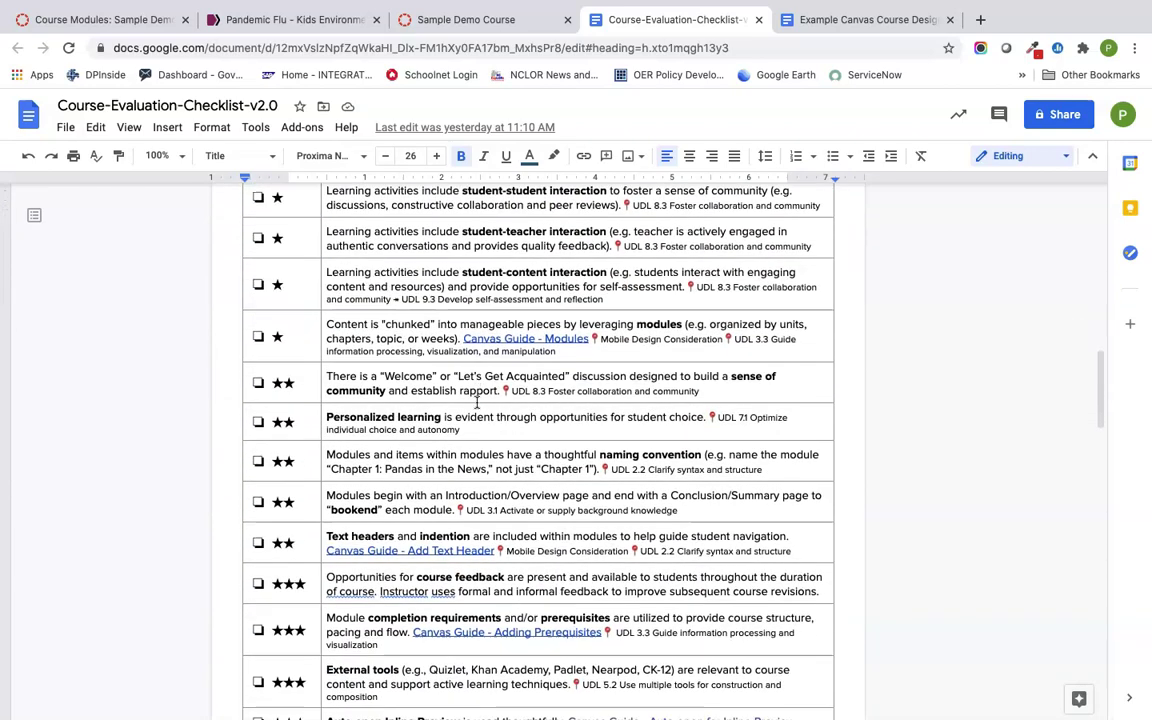
{"action": "left_click", "coordinate": [471, 410]}
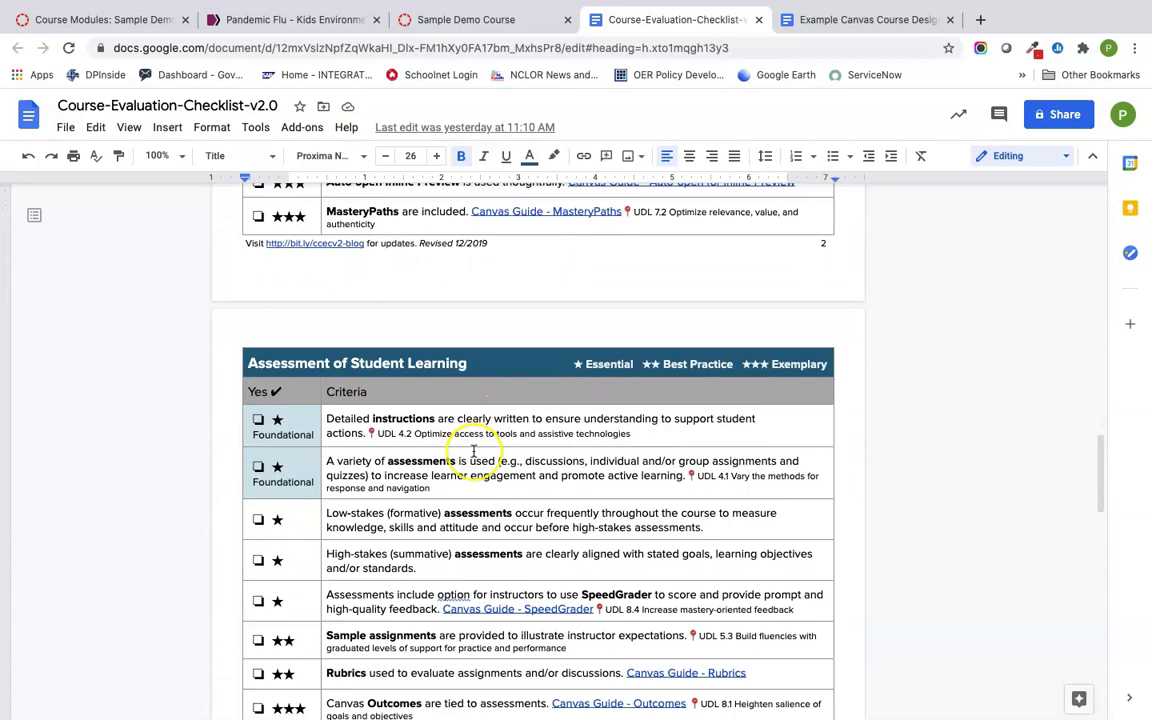
{"action": "scroll", "coordinate": [473, 451], "scroll_direction": "down", "scroll_amount": 1}
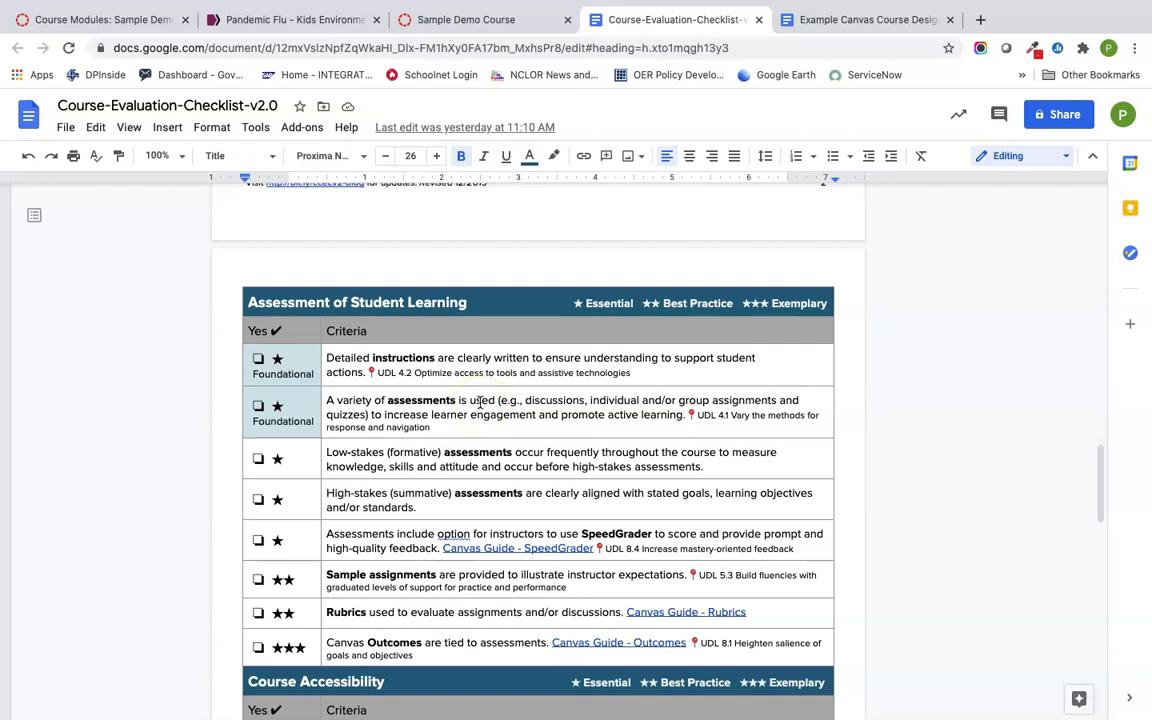
{"action": "left_click", "coordinate": [462, 419]}
{"action": "scroll", "coordinate": [460, 415], "scroll_direction": "down", "scroll_amount": 5}
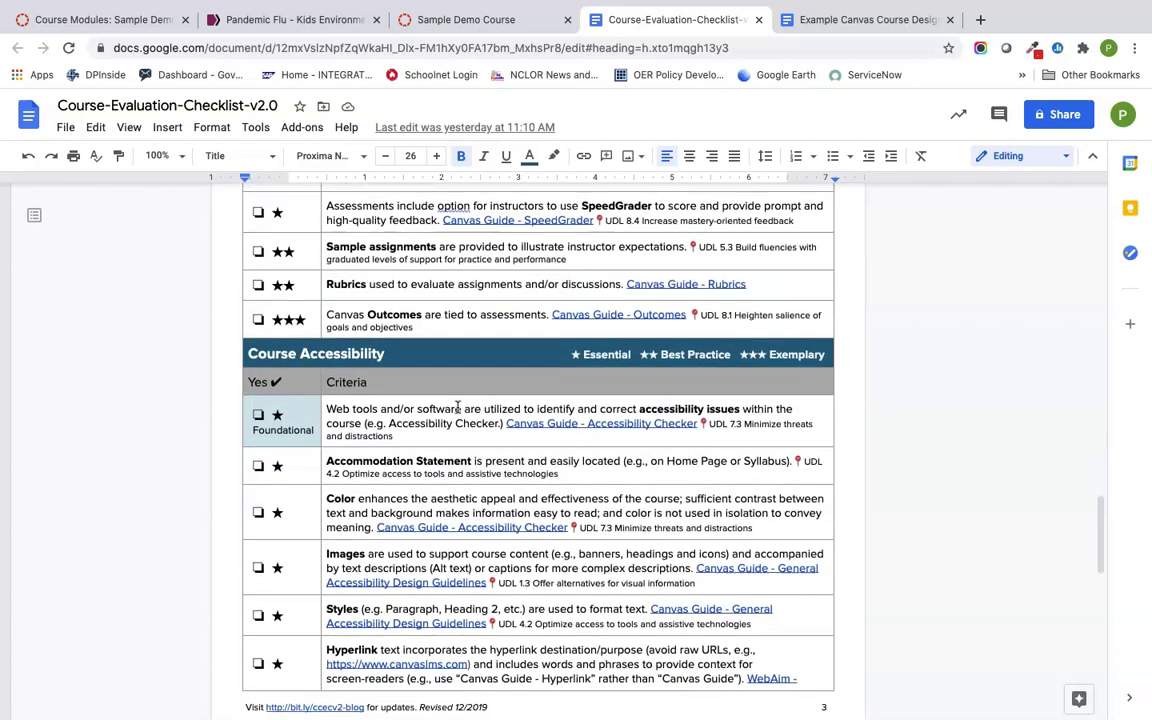
{"action": "left_click", "coordinate": [450, 425]}
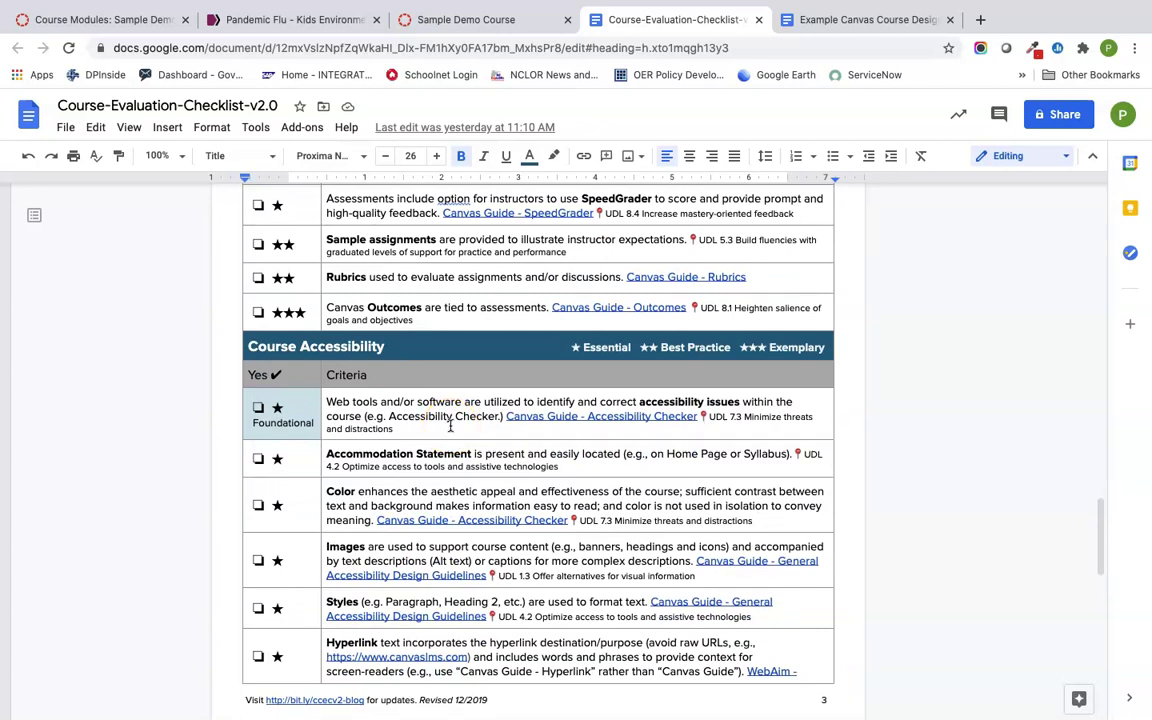
{"action": "left_click", "coordinate": [514, 424]}
- Switch back to the Canvas course, leave Student View and open the Pandemic Response page for editing
{"action": "left_click", "coordinate": [146, 20]}
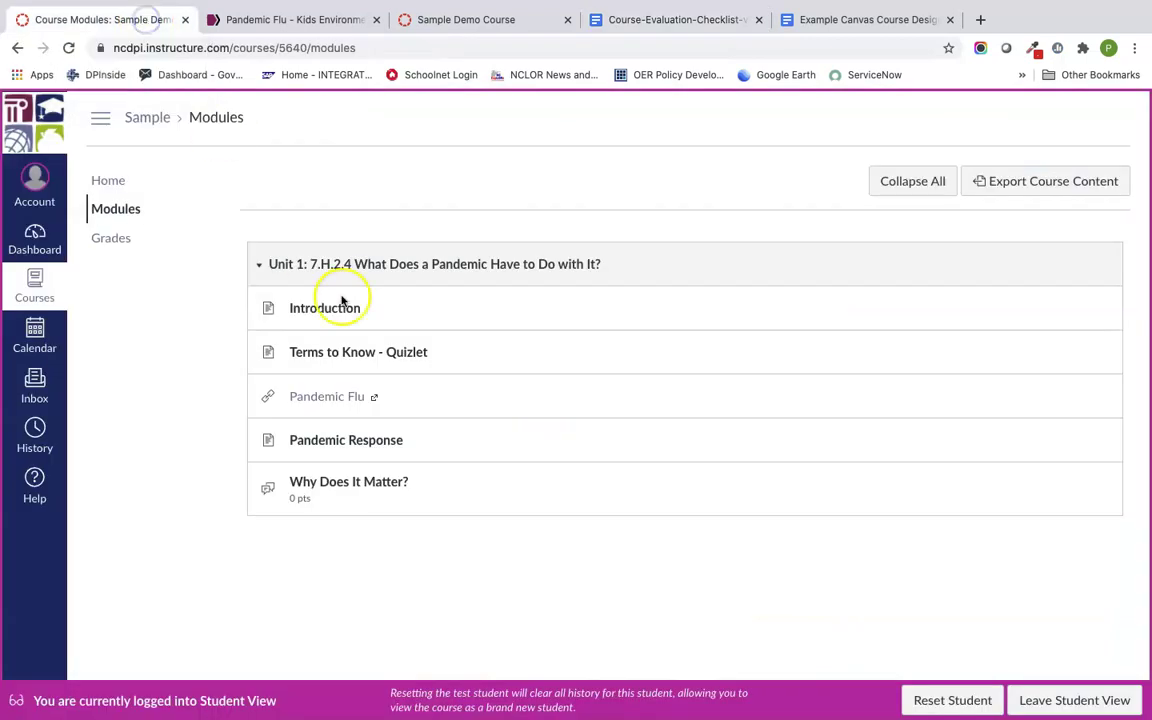
{"action": "left_click", "coordinate": [1053, 703]}
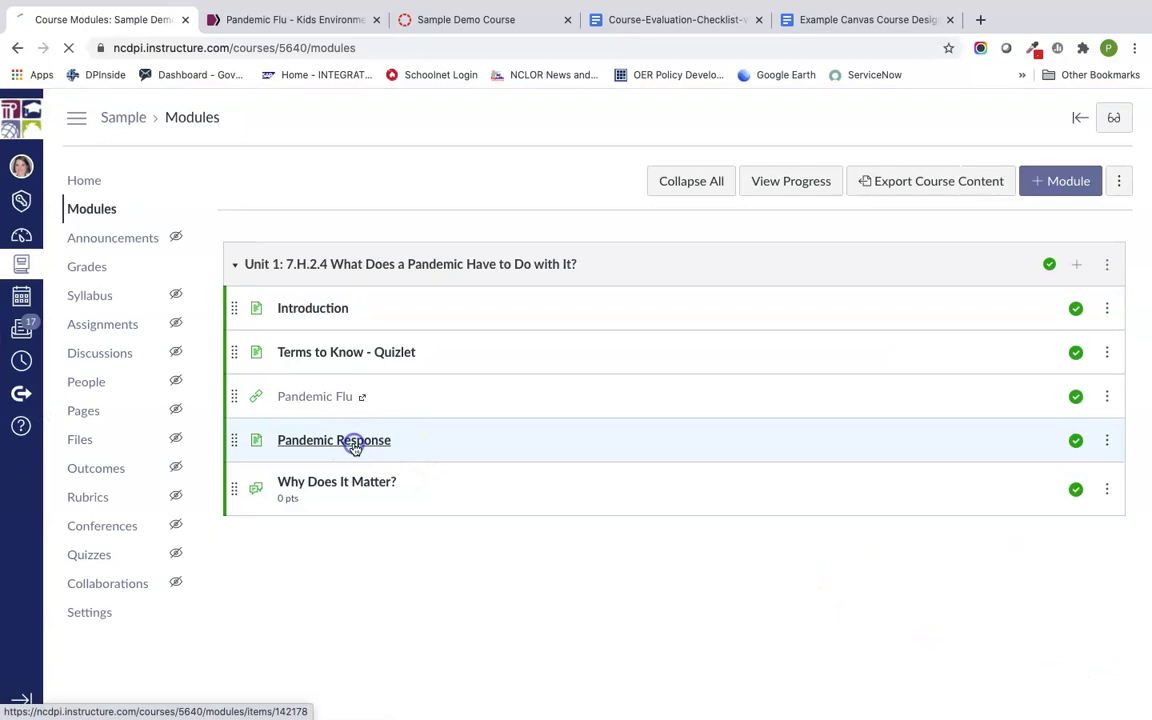
{"action": "left_click", "coordinate": [355, 449]}
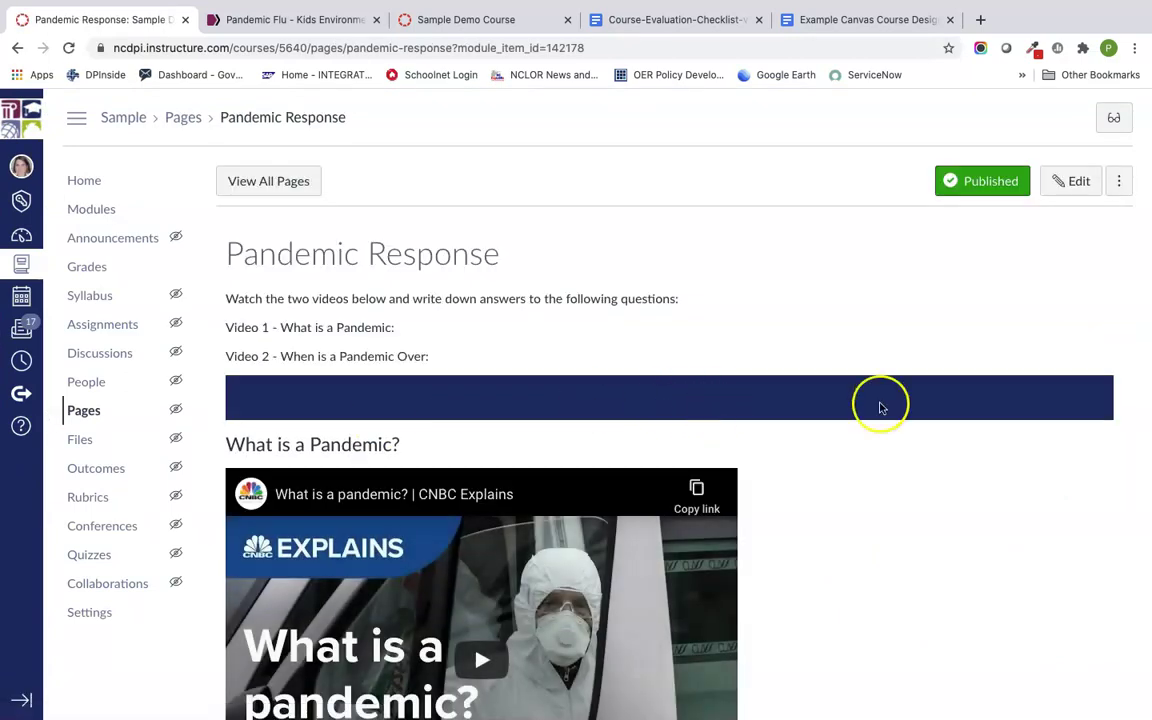
{"action": "left_click", "coordinate": [1074, 180]}
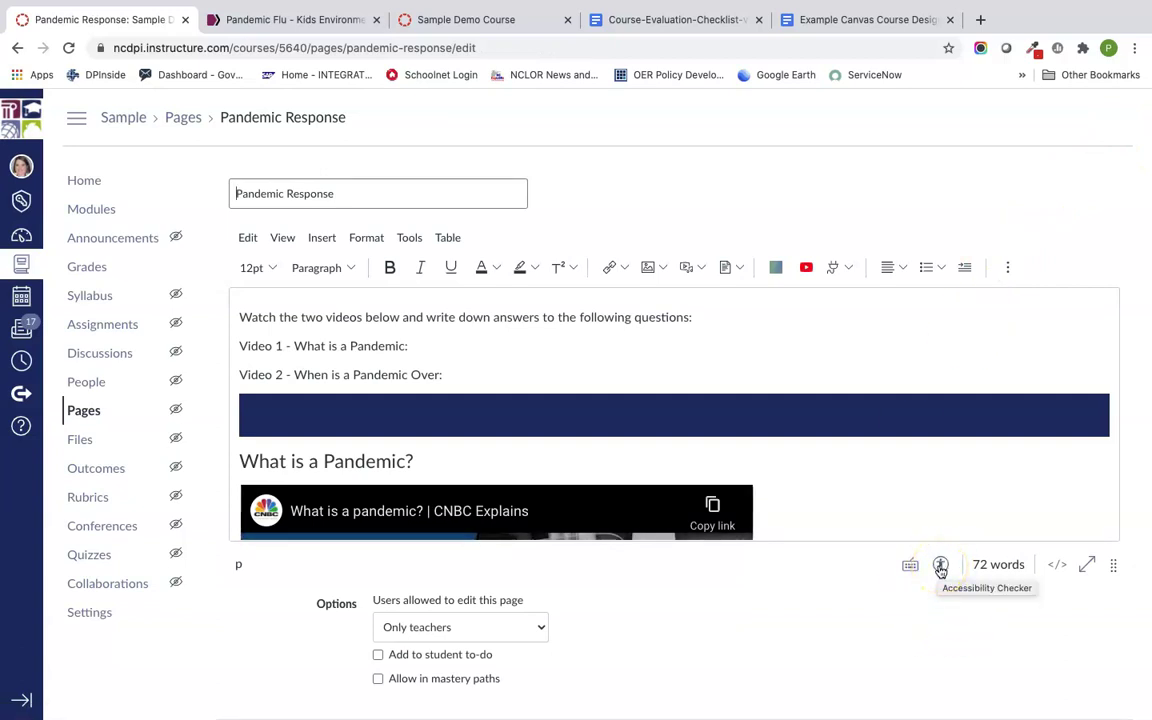
- Run the Accessibility Checker on the Pandemic Response page, look through the page's content down to What Next?, and run the check again
{"action": "left_click", "coordinate": [940, 567]}
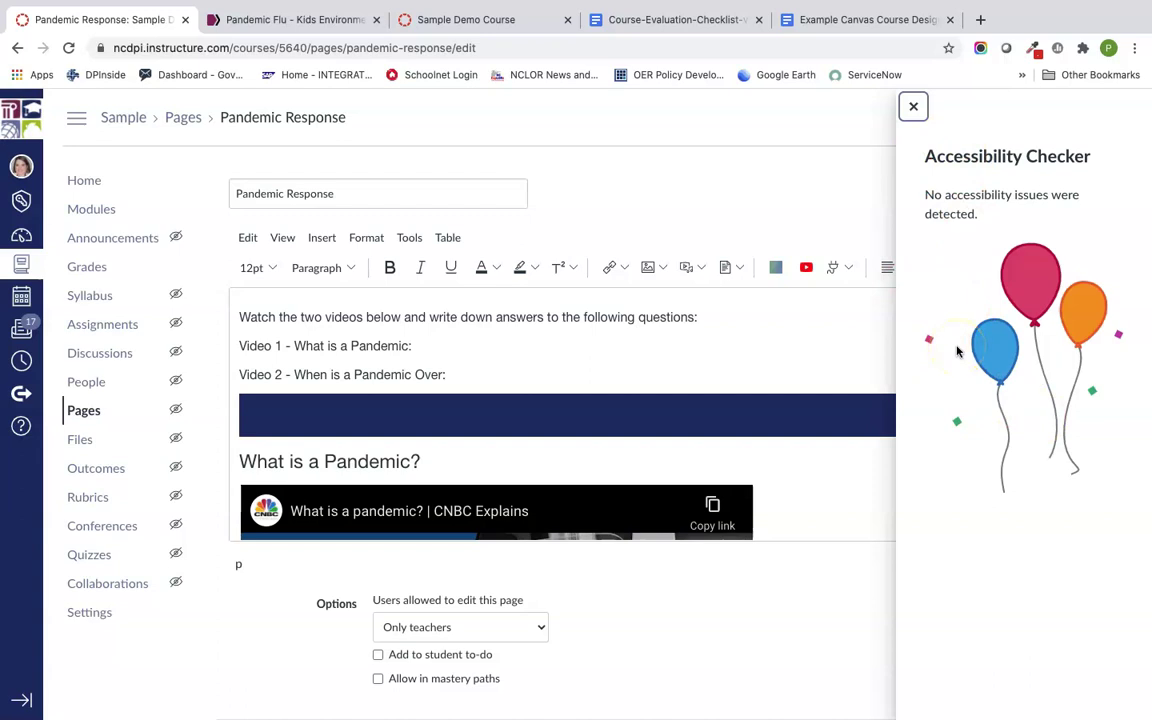
{"action": "left_click", "coordinate": [913, 106]}
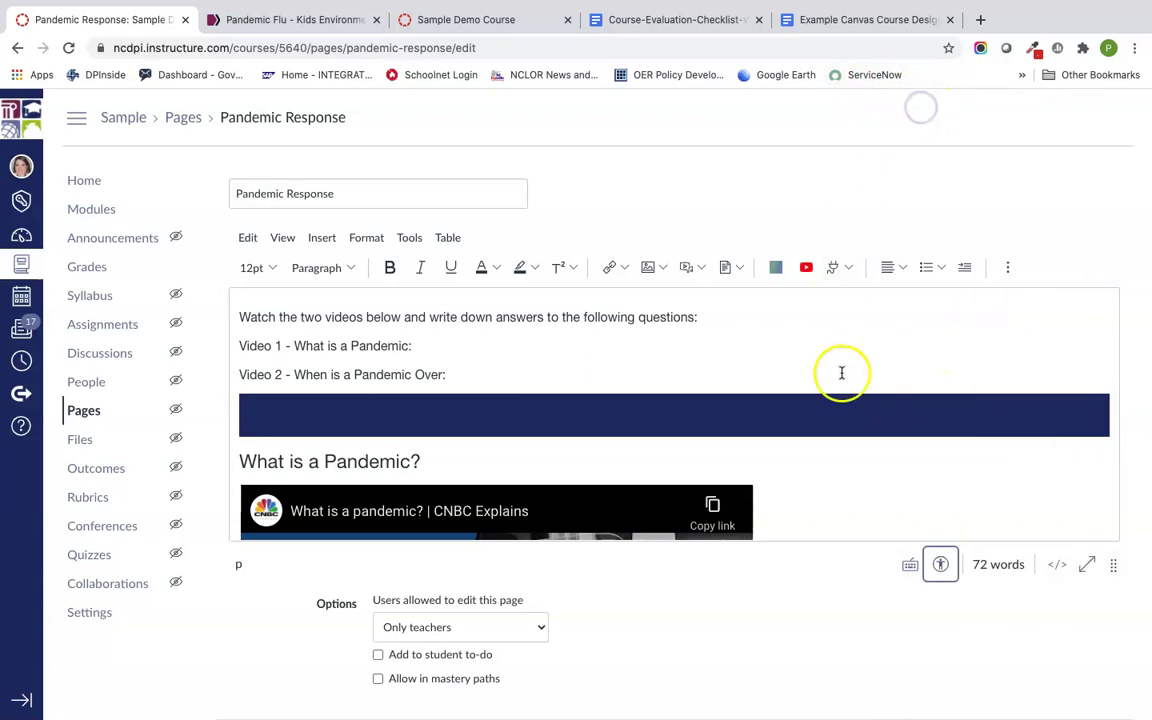
{"action": "scroll", "coordinate": [864, 411], "scroll_direction": "down", "scroll_amount": 5}
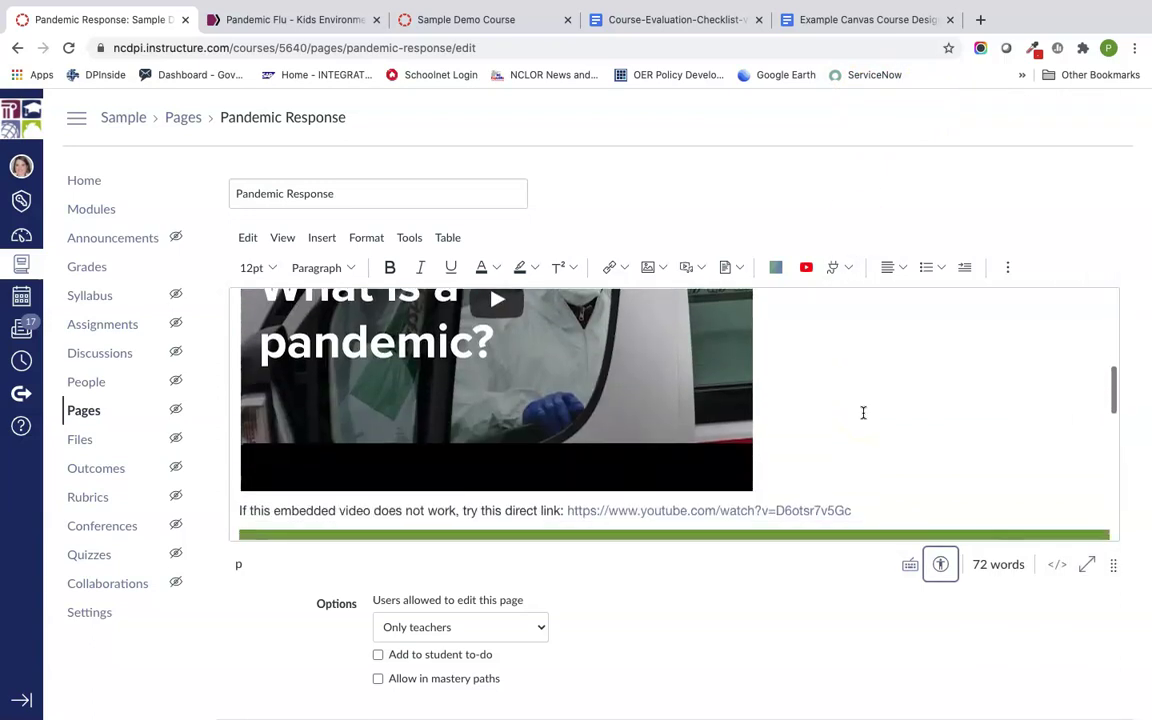
{"action": "scroll", "coordinate": [864, 412], "scroll_direction": "down", "scroll_amount": 8}
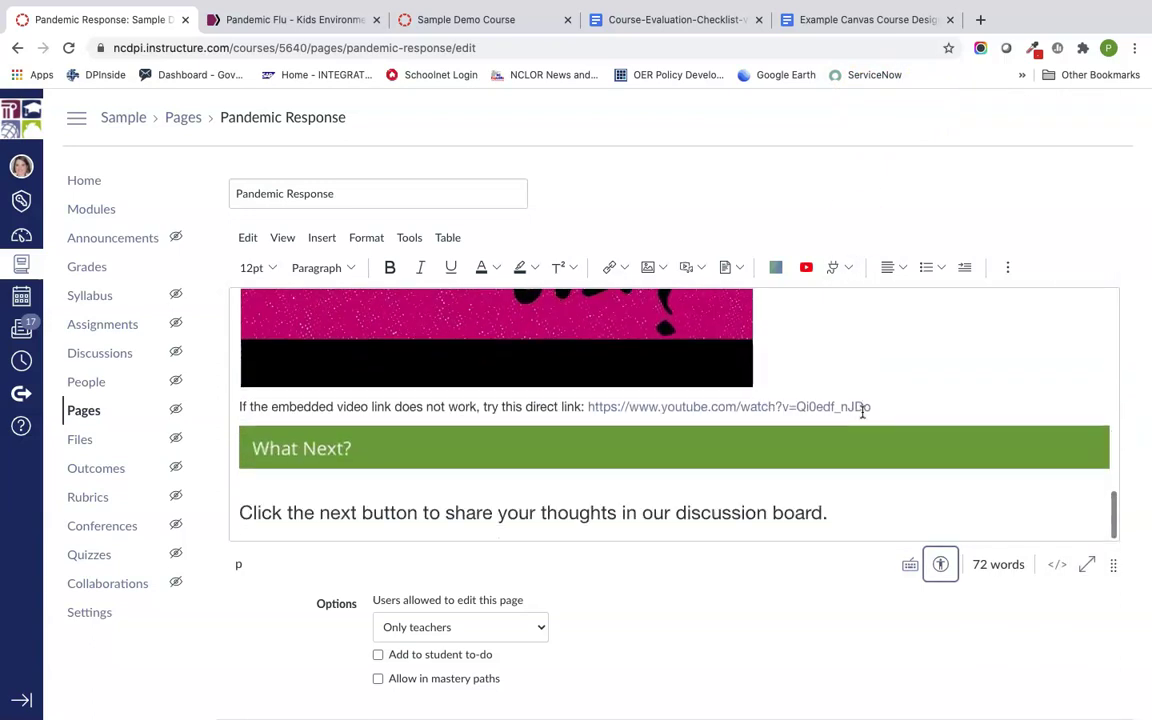
{"action": "left_click", "coordinate": [940, 565]}
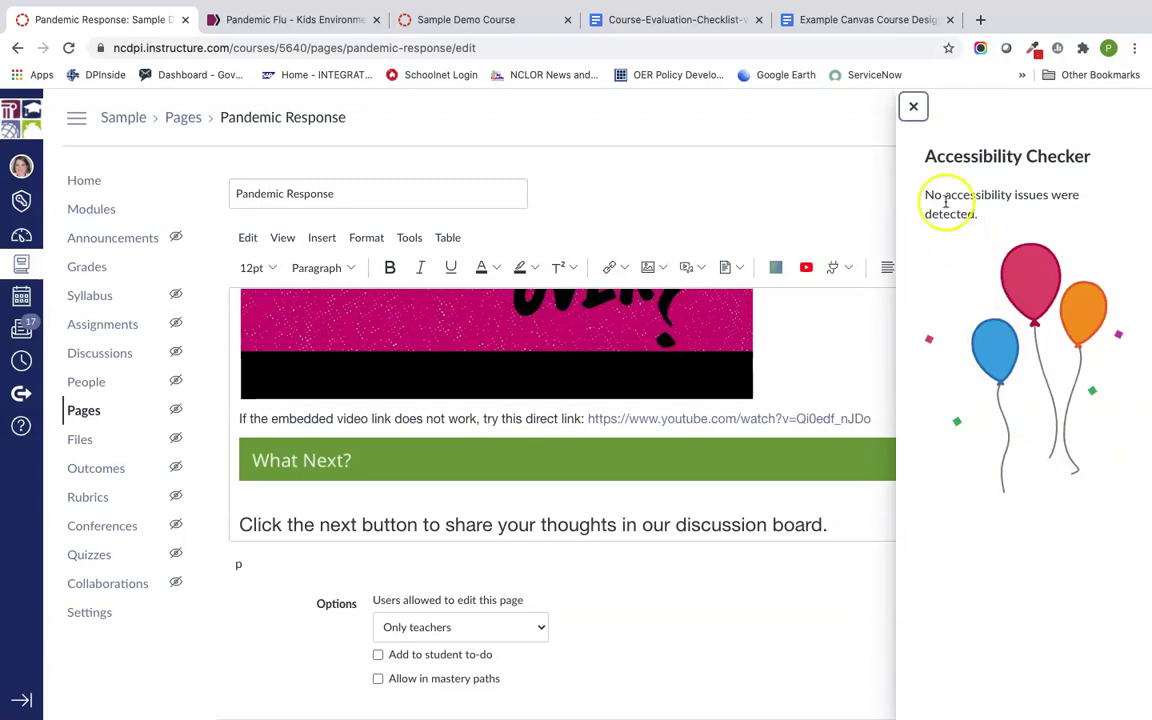
{"action": "left_click", "coordinate": [913, 106]}
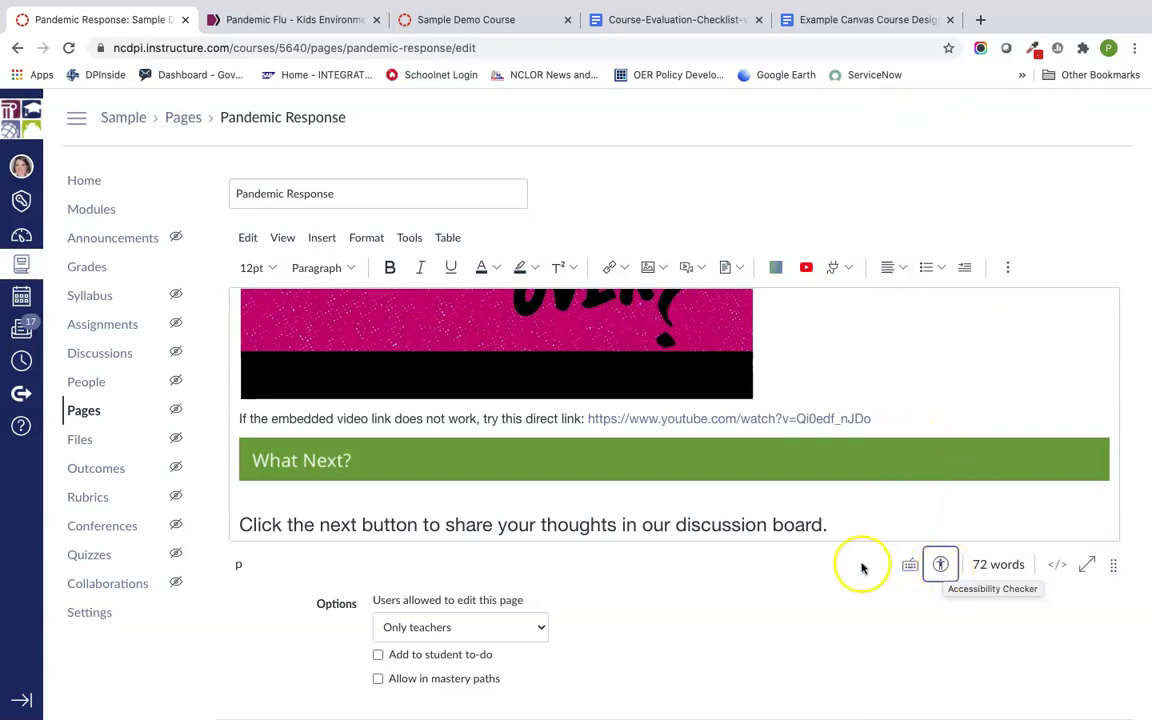
- Save the Pandemic Response page and return to the course's module list
{"action": "scroll", "coordinate": [826, 438], "scroll_direction": "down", "scroll_amount": 1}
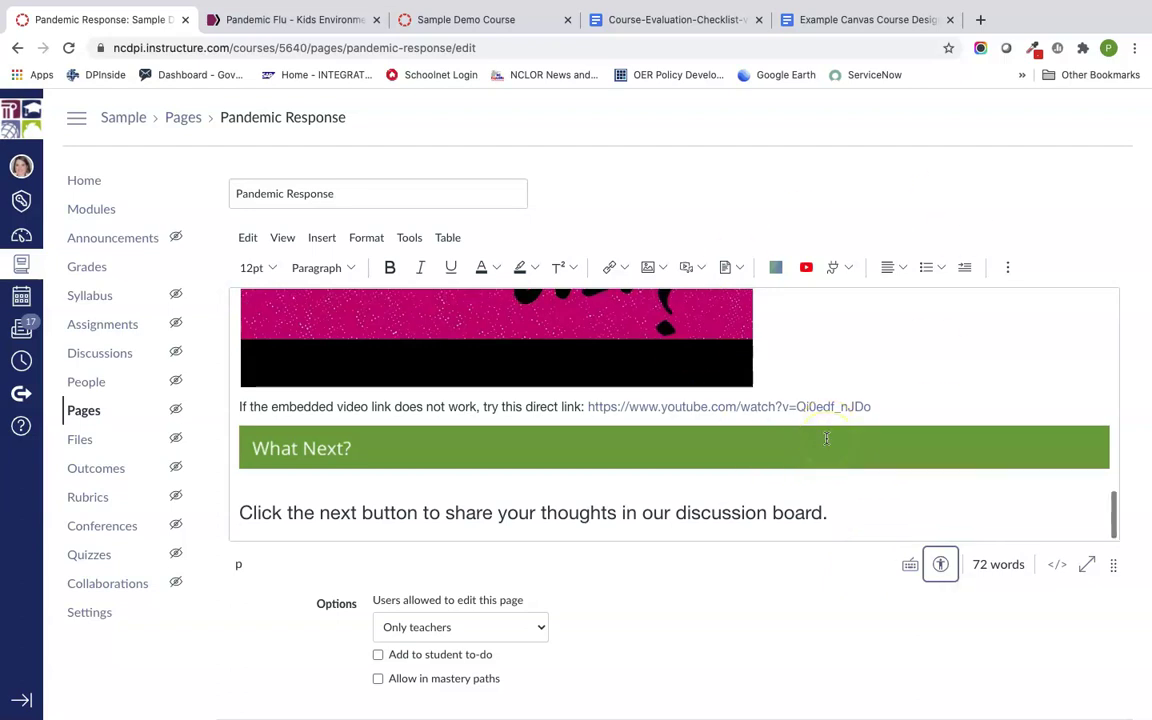
{"action": "scroll", "coordinate": [847, 568], "scroll_direction": "down", "scroll_amount": 2}
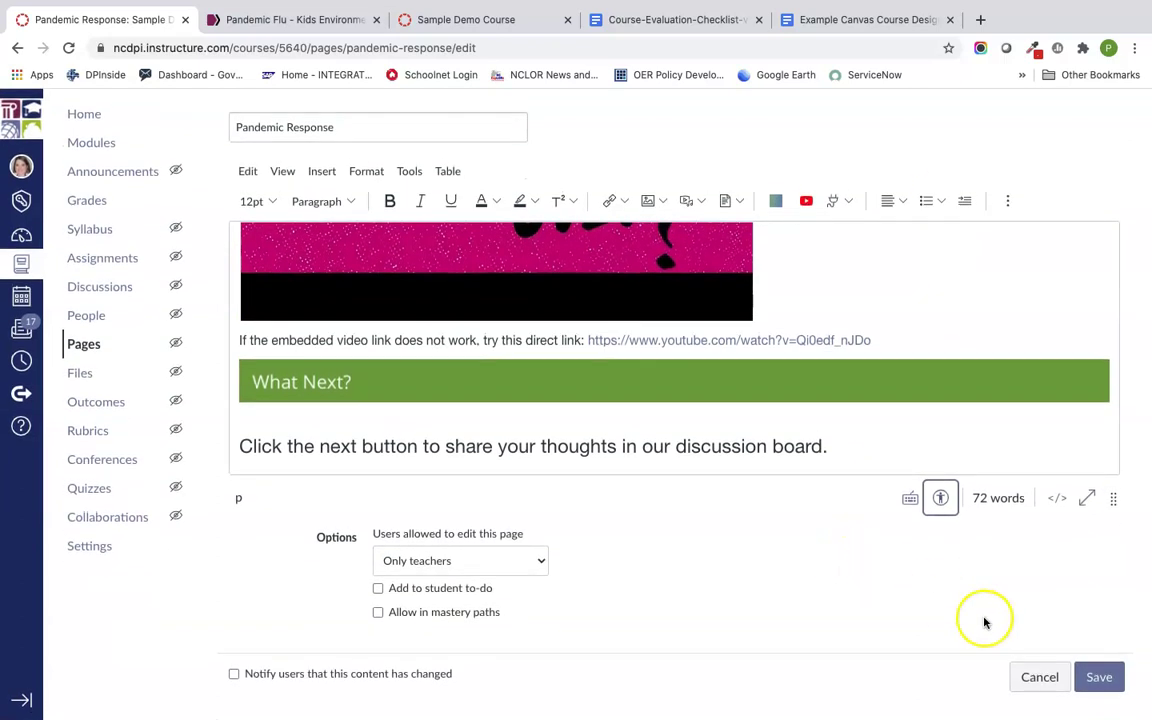
{"action": "left_click", "coordinate": [1101, 678]}
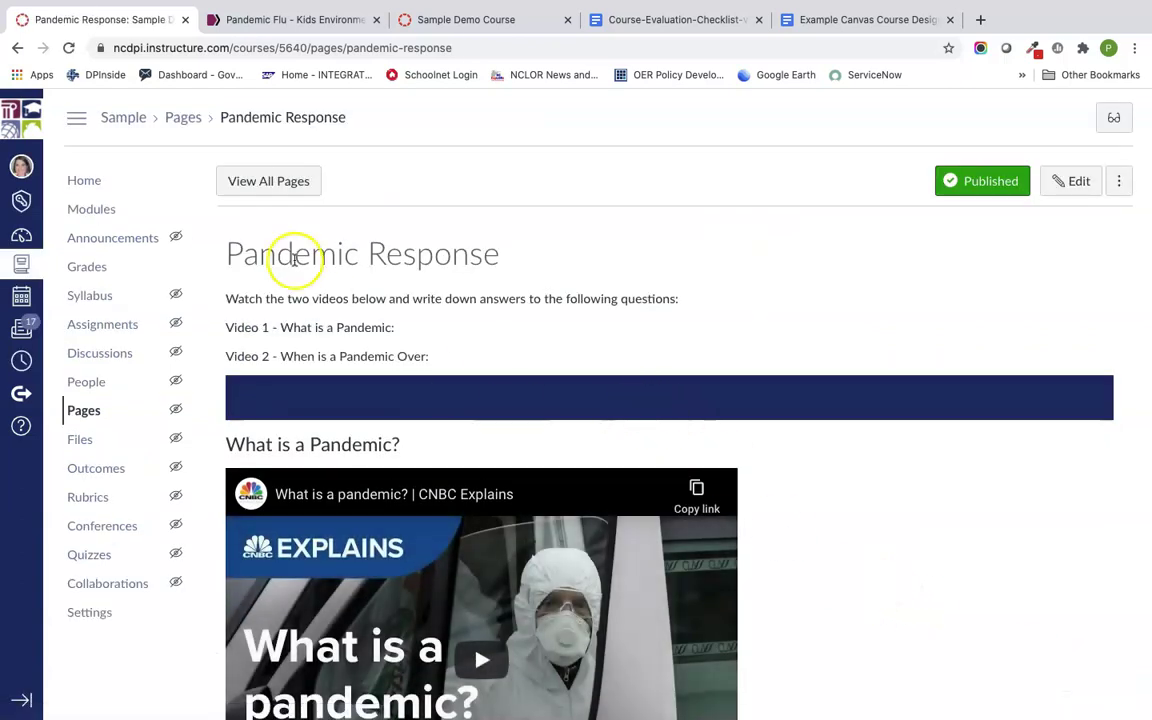
{"action": "left_click", "coordinate": [91, 211]}
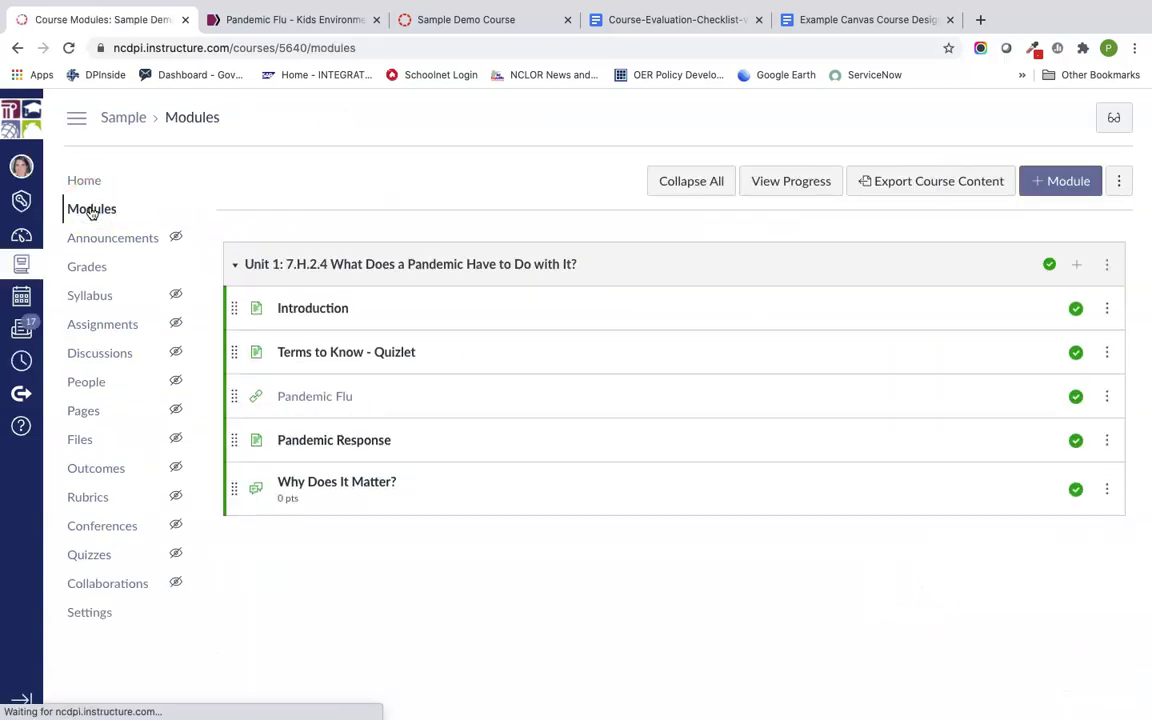